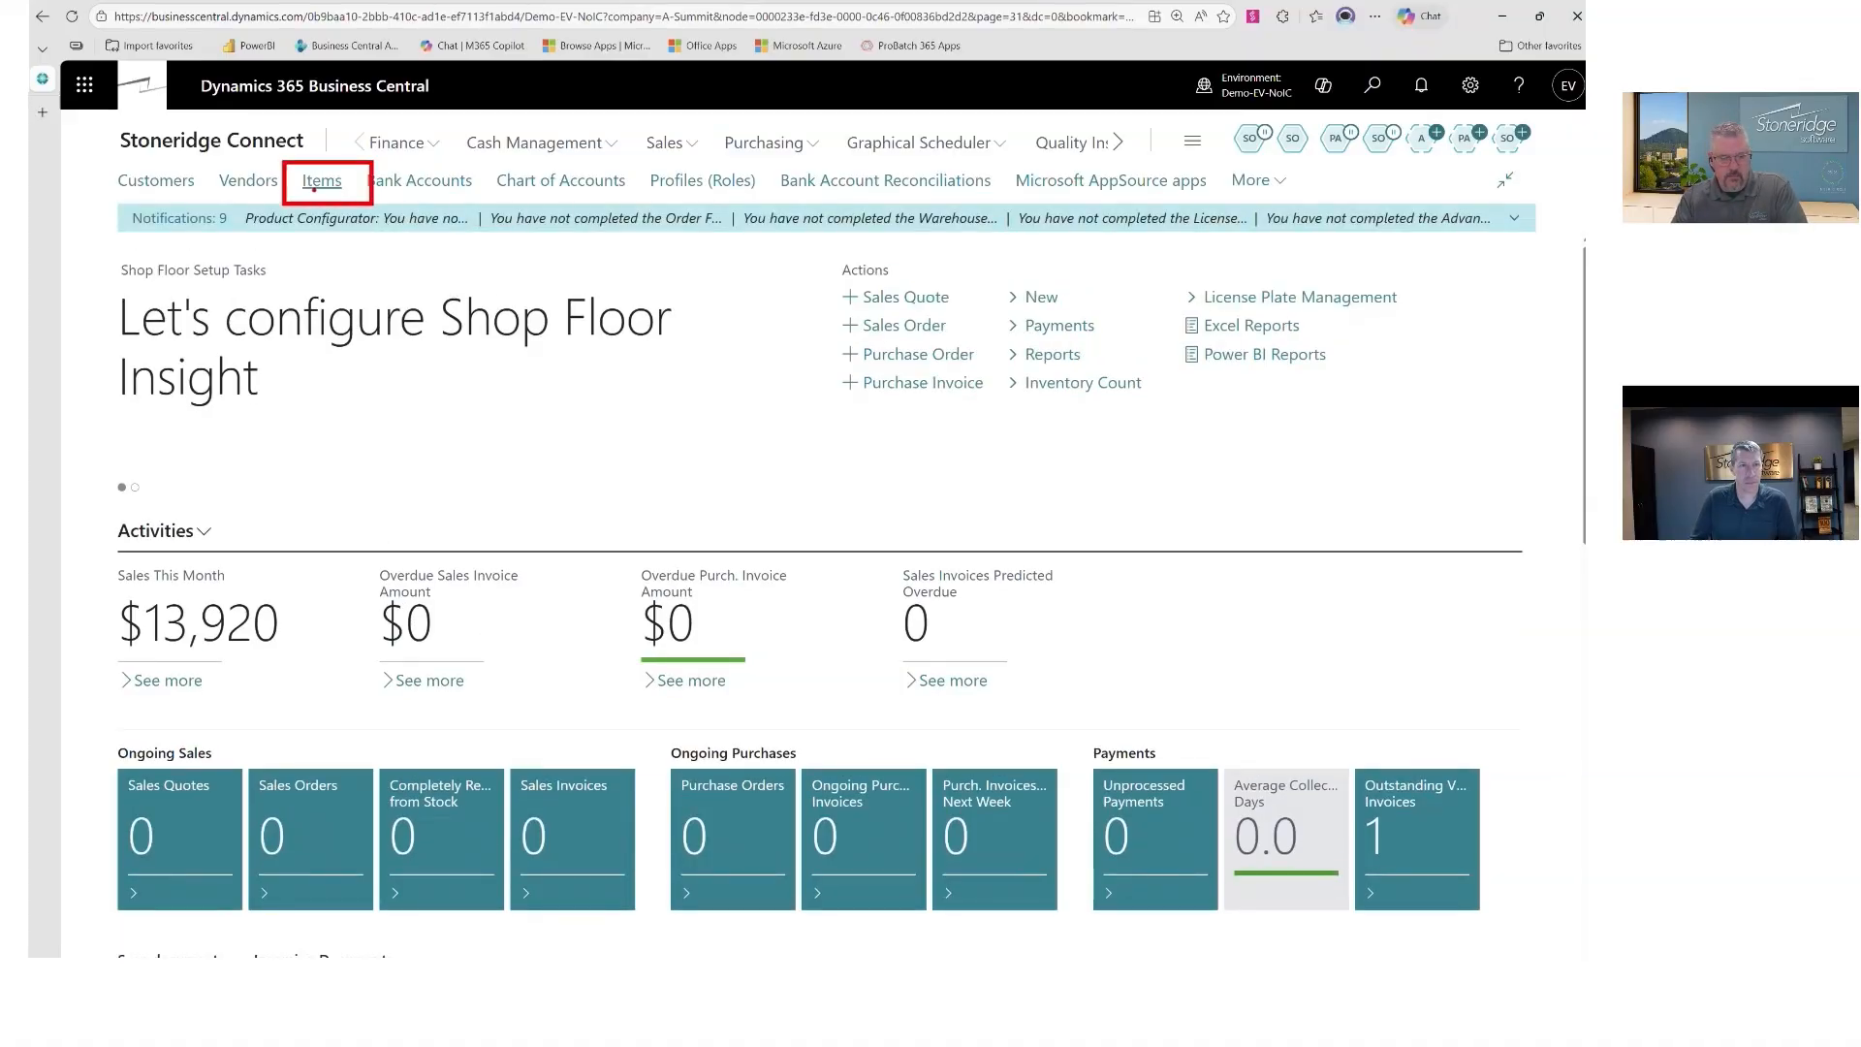
Step: Show the items list in the EV-Filter view and open the card of item C-0016, Raw Mat - 16
click(313, 184)
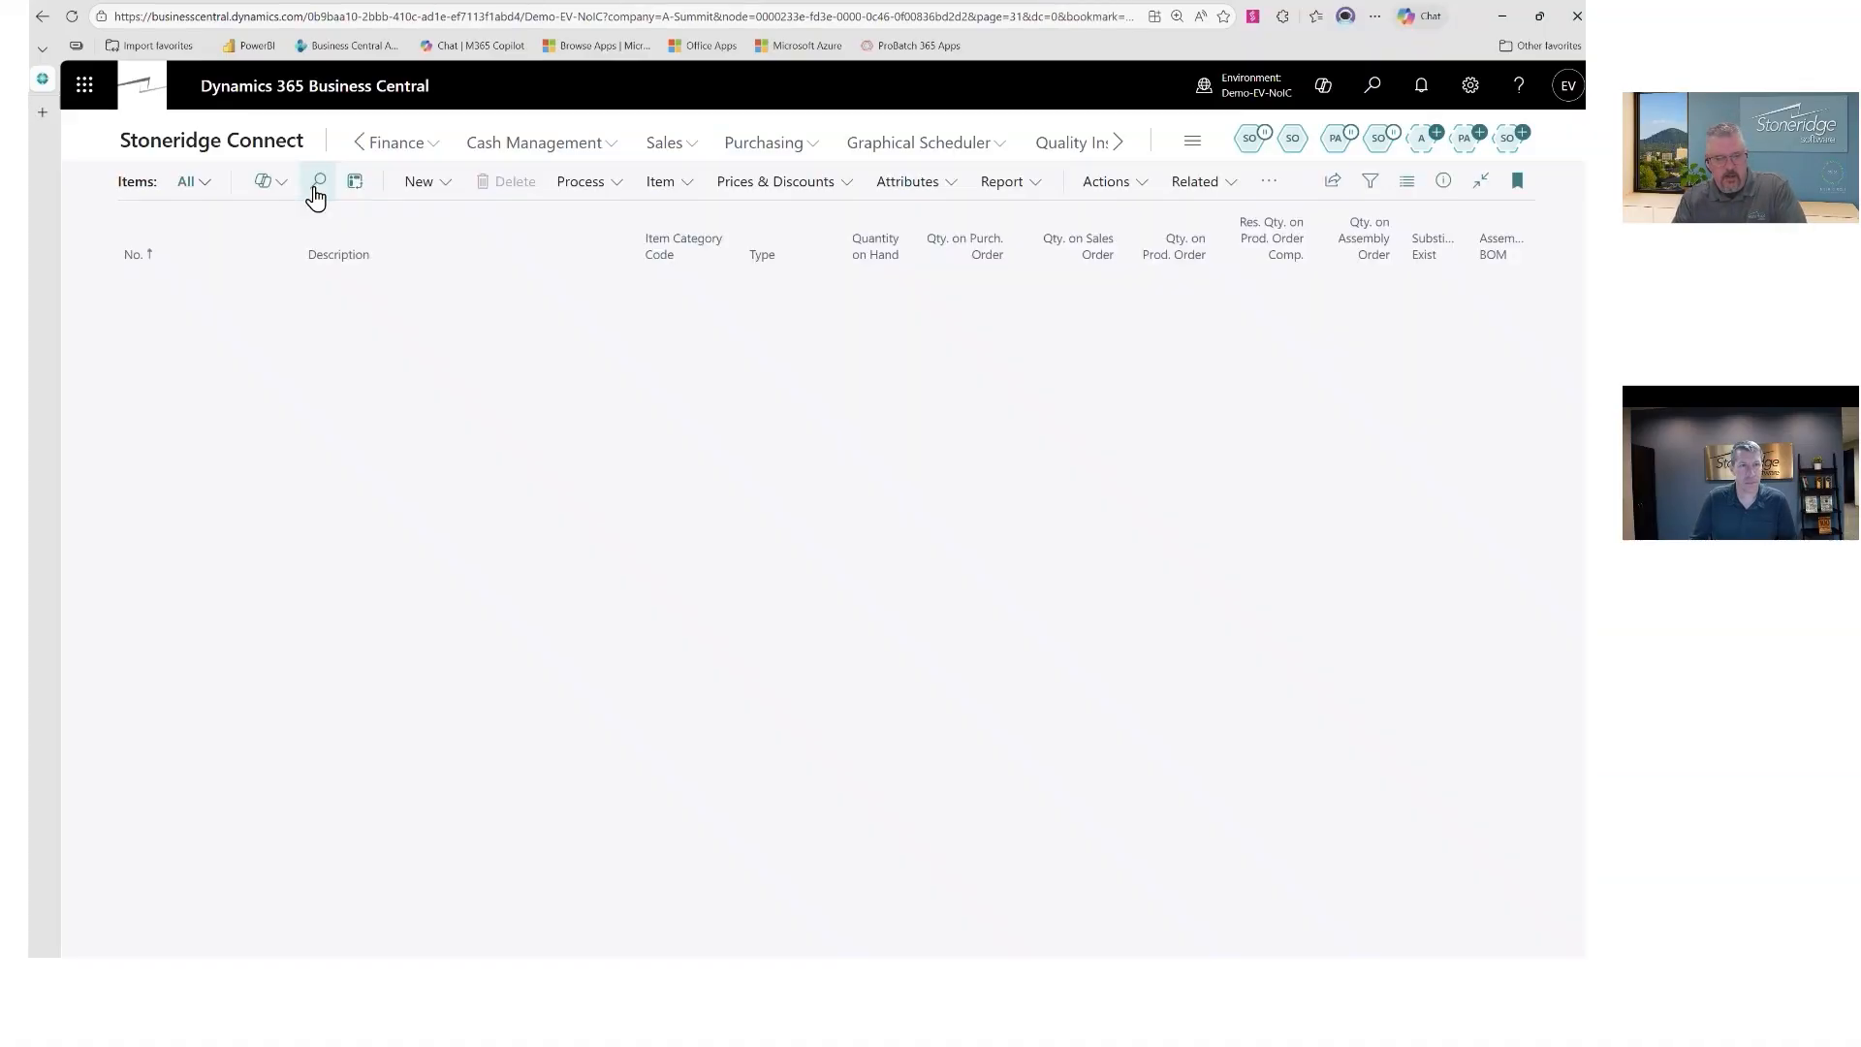
click(204, 186)
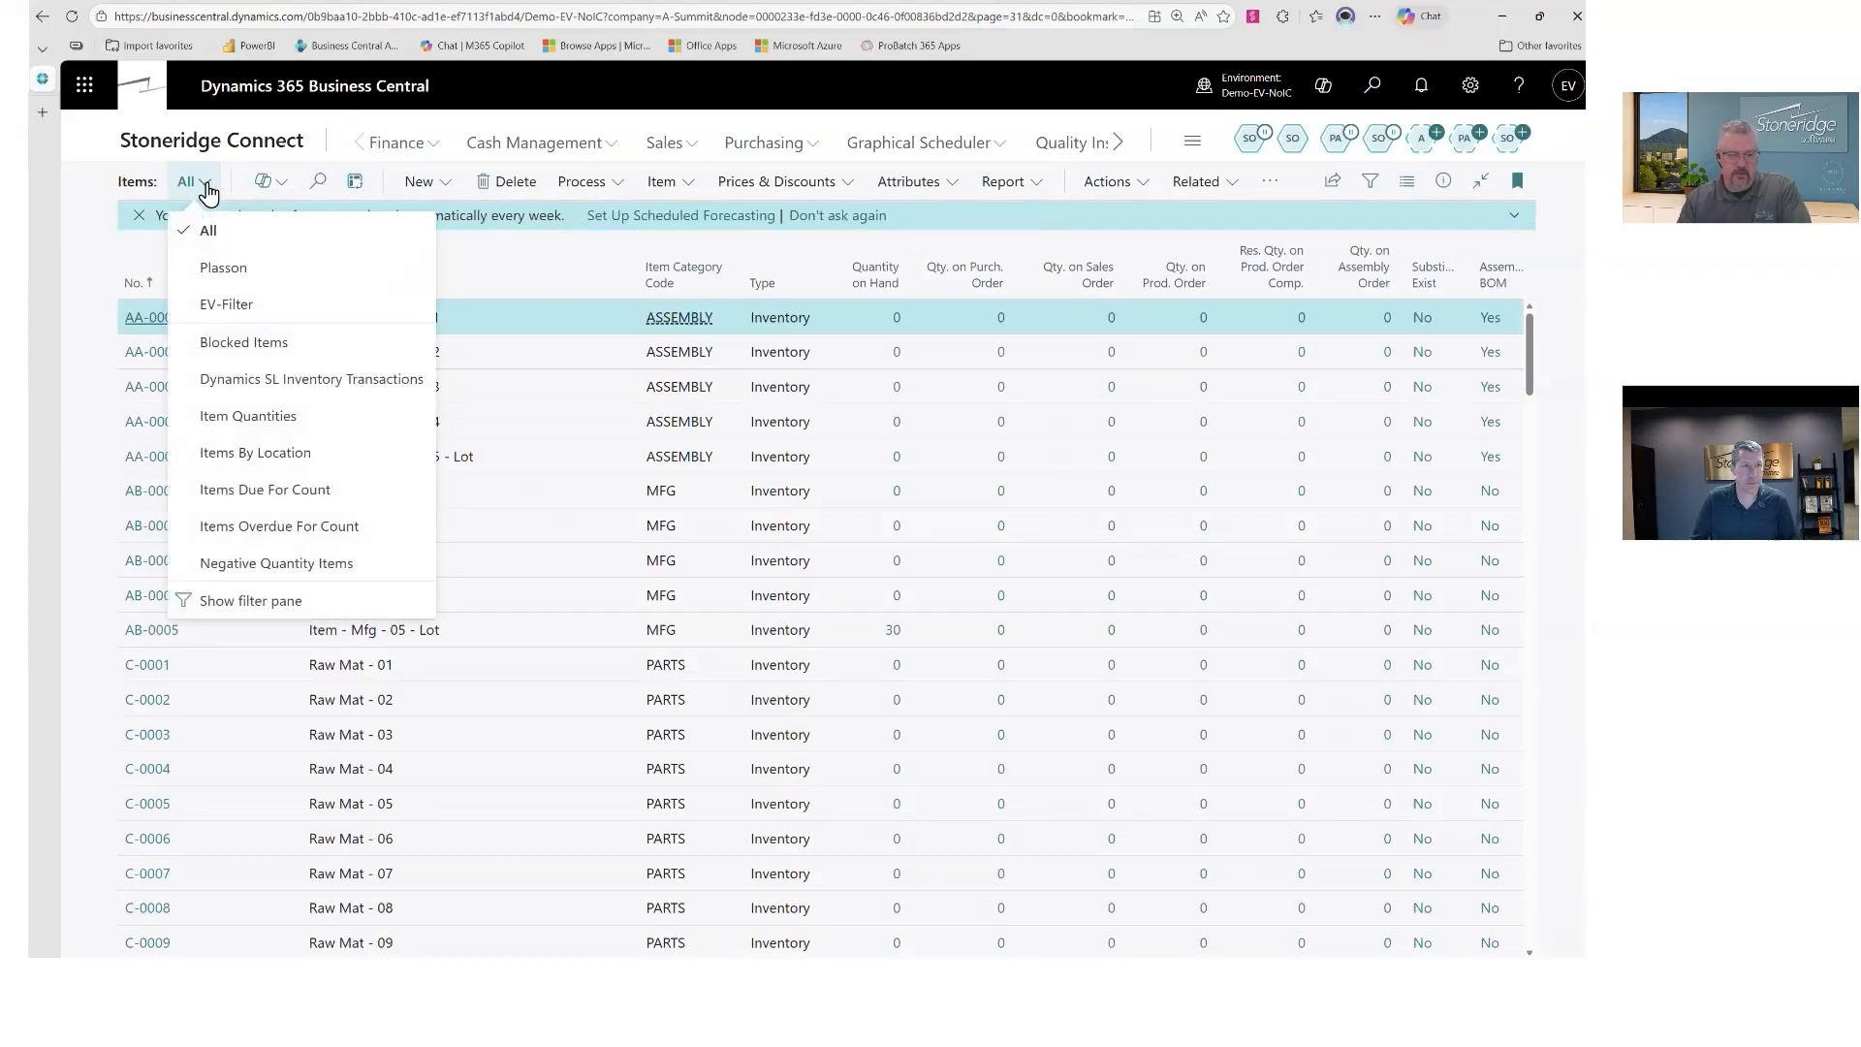
click(270, 306)
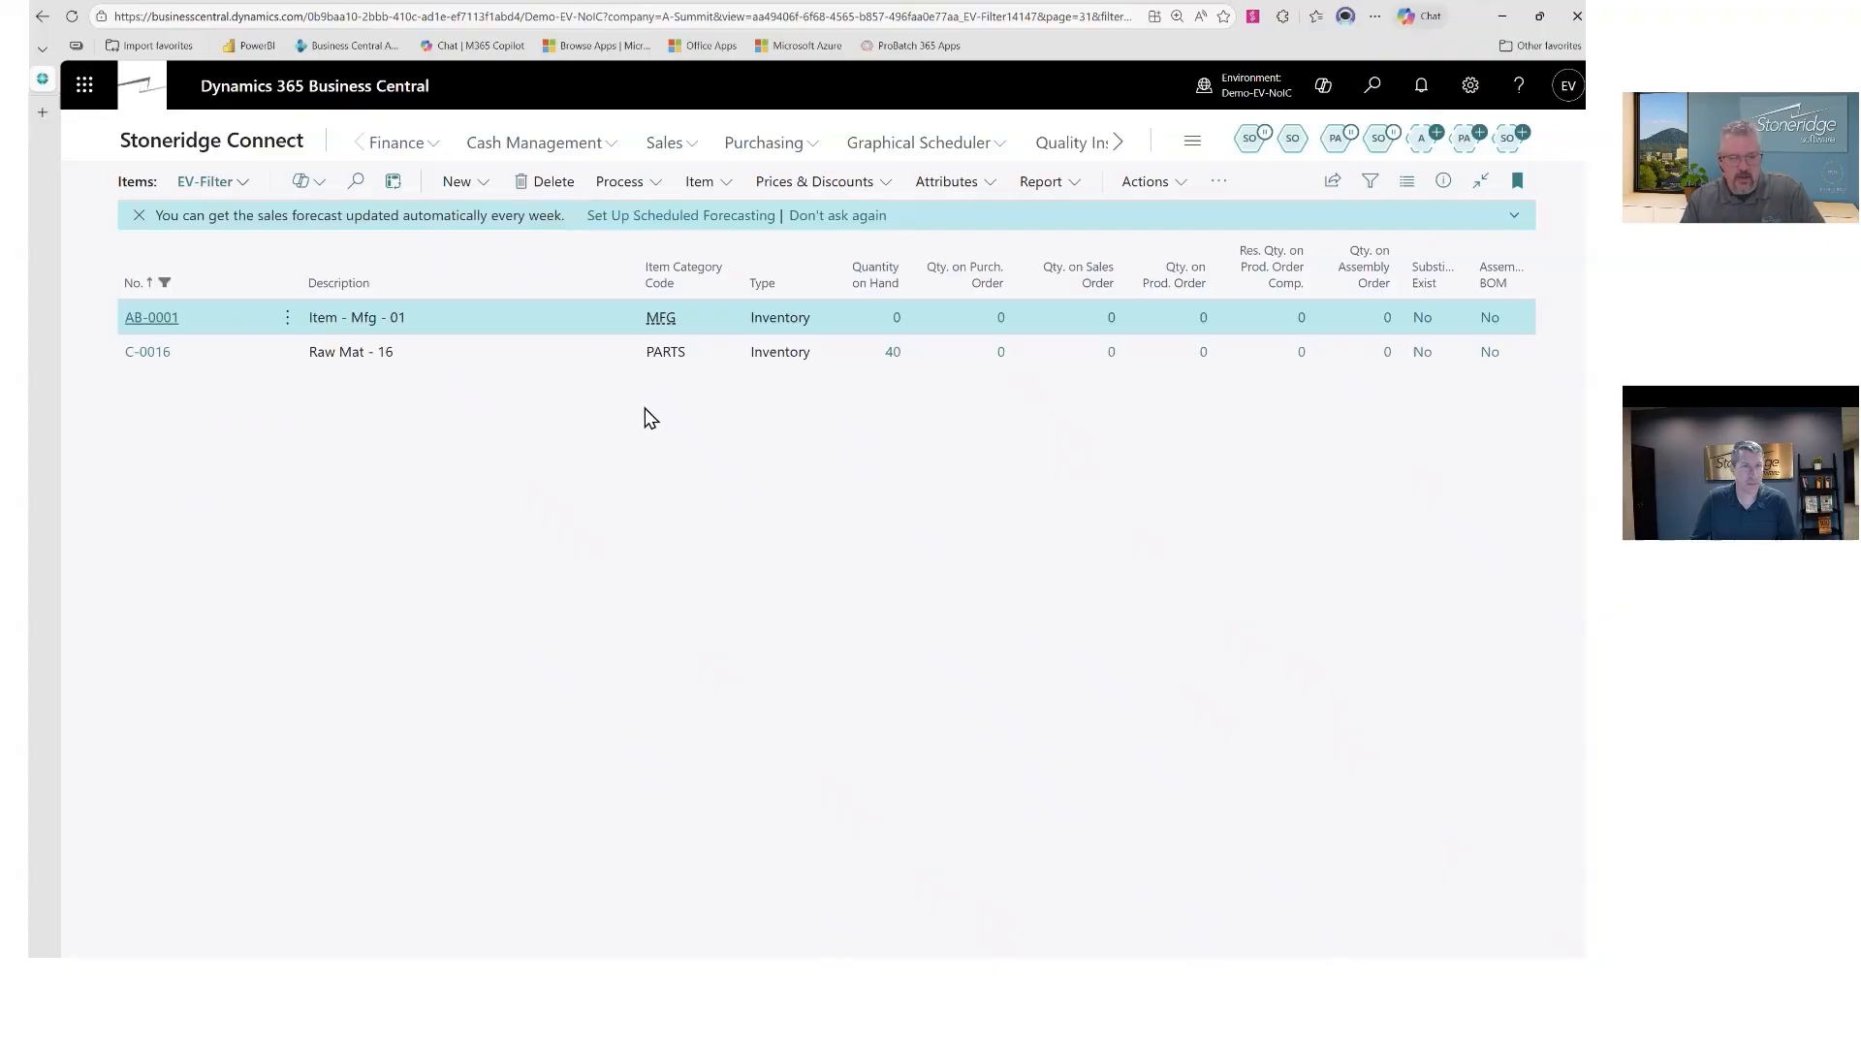
click(143, 353)
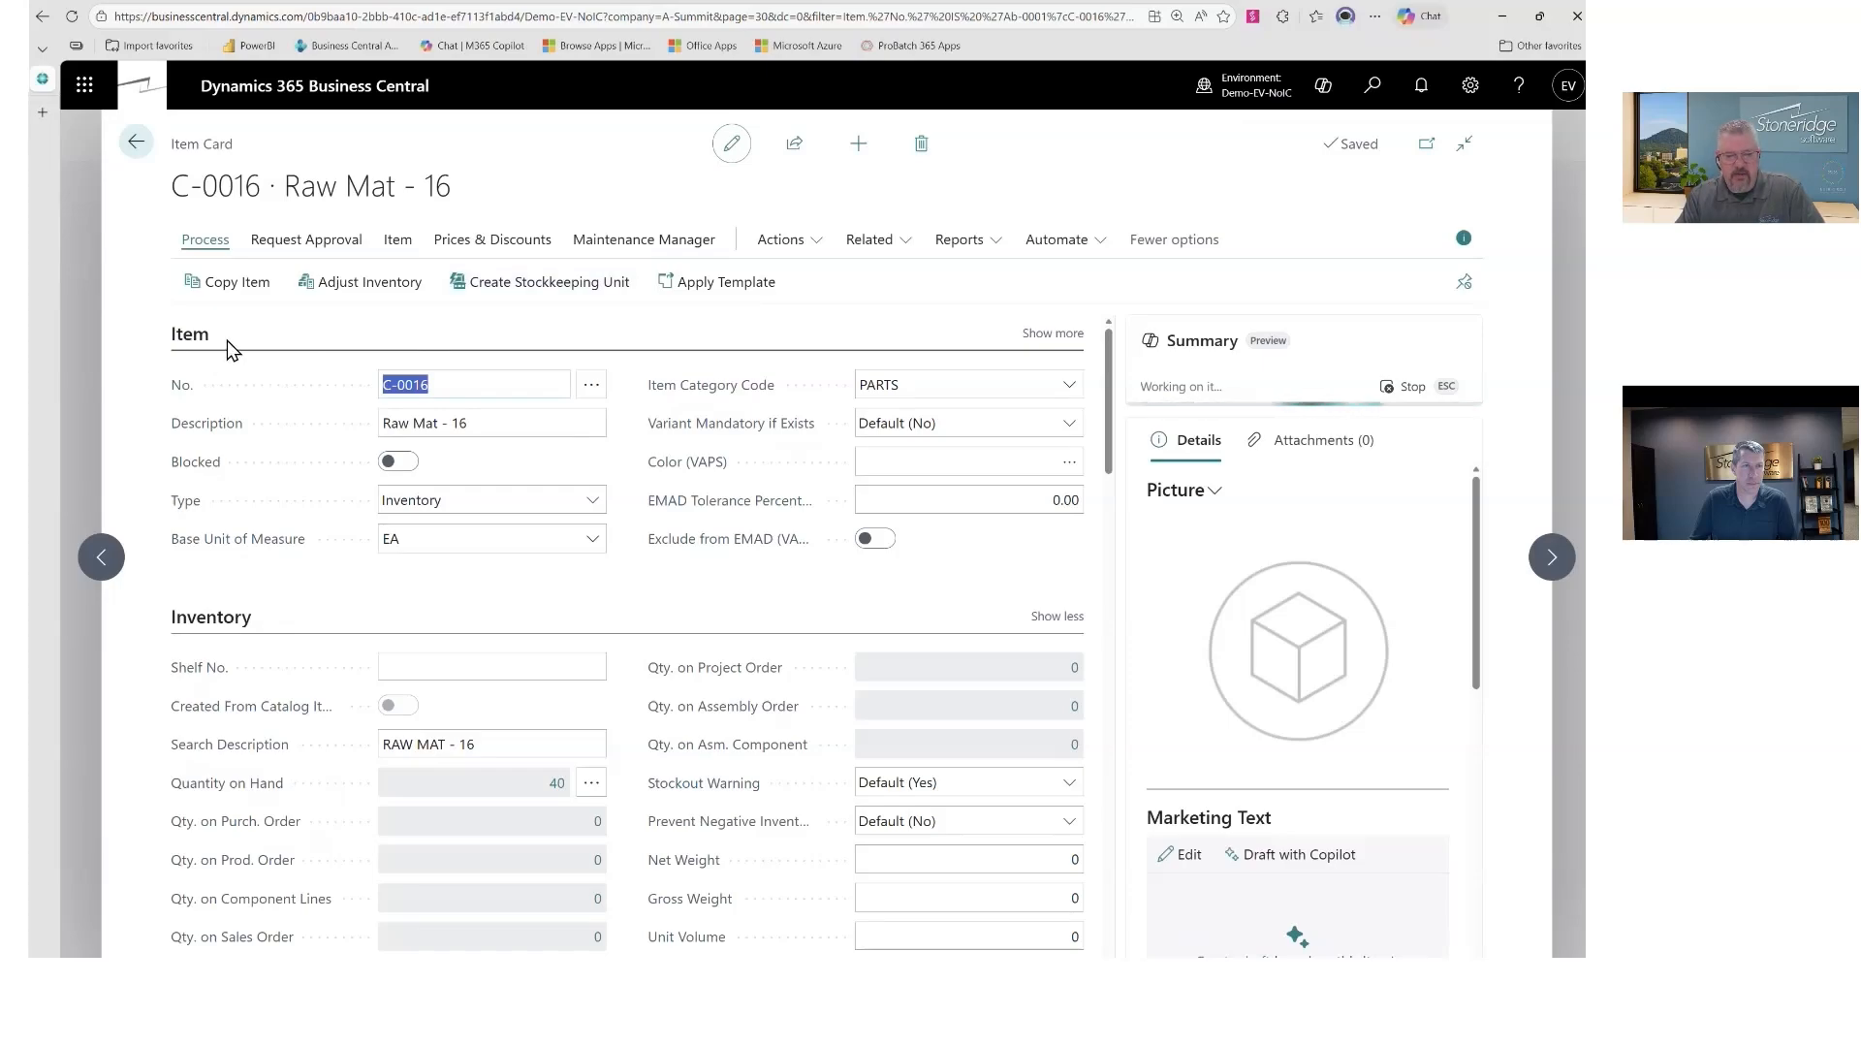
Step: Collapse the item card's Inventory, Item, Costs & Posting and Prices & Sales sections and bring its Planning settings into view
scroll(203, 436, down, 2)
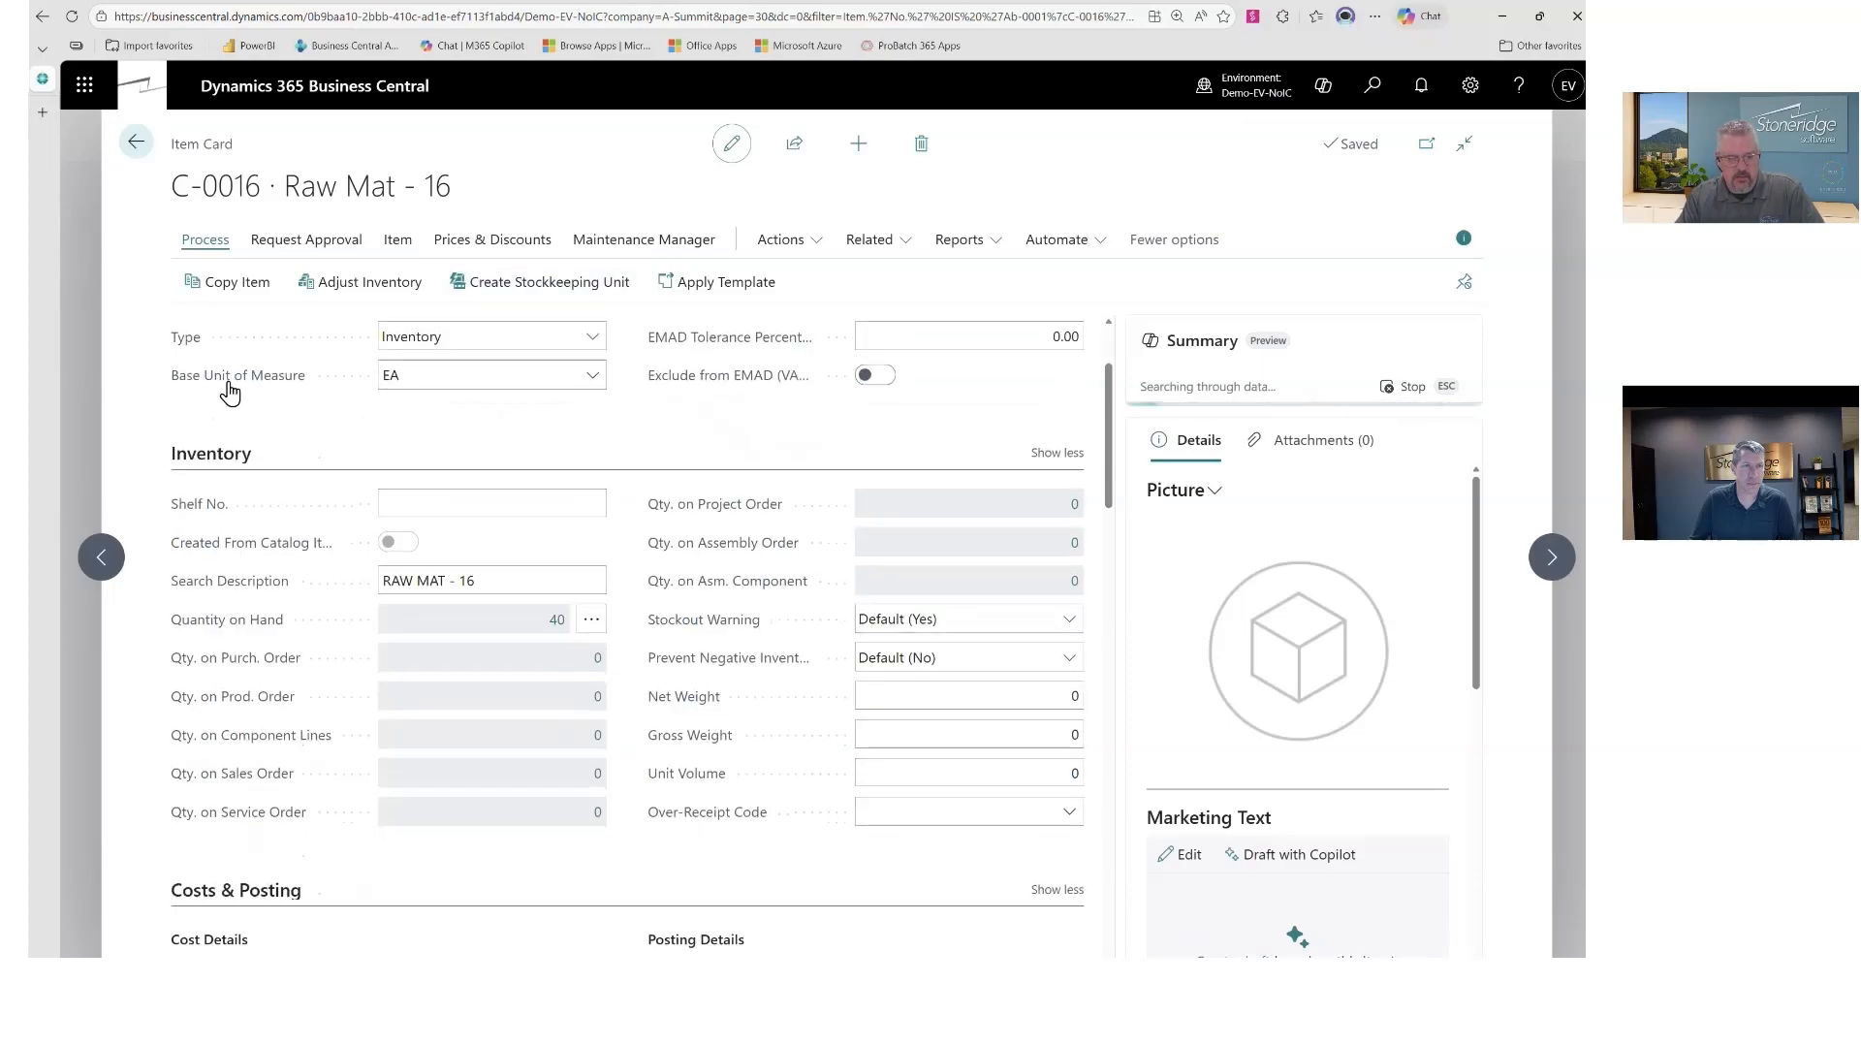
click(220, 465)
scroll(353, 422, up, 3)
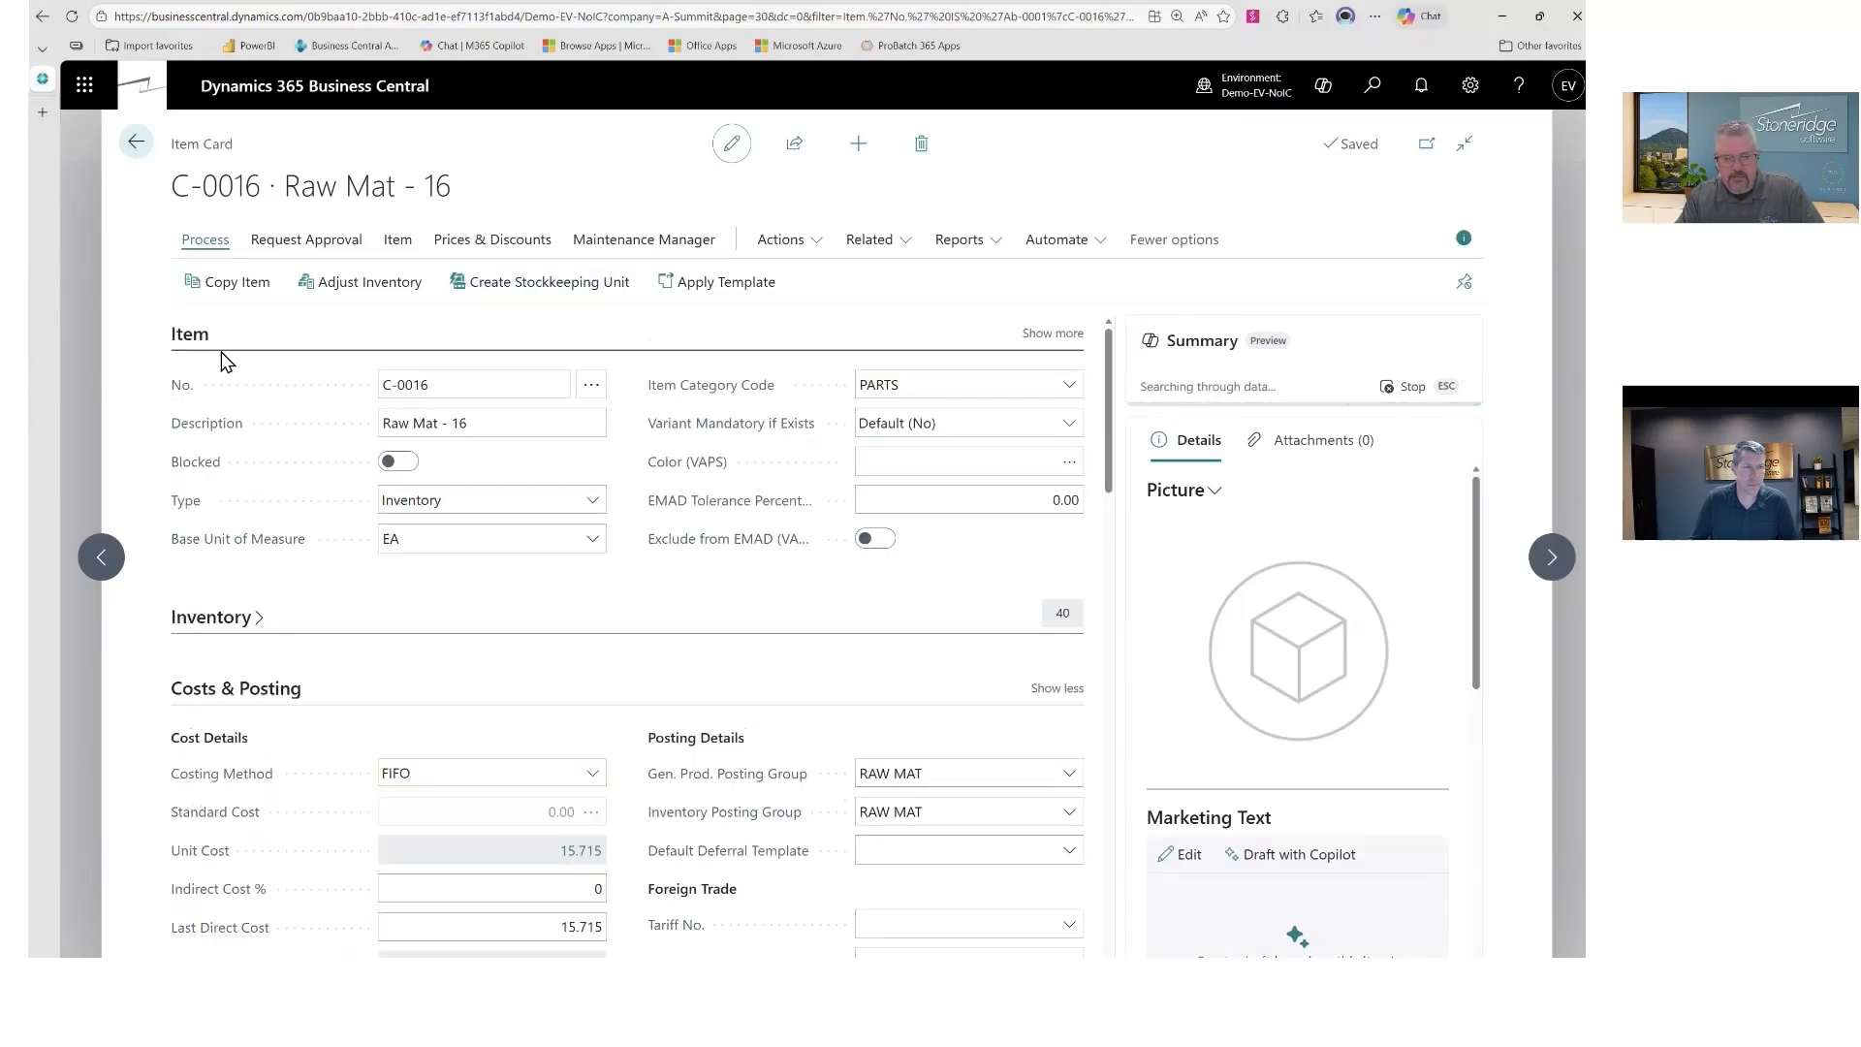
click(192, 334)
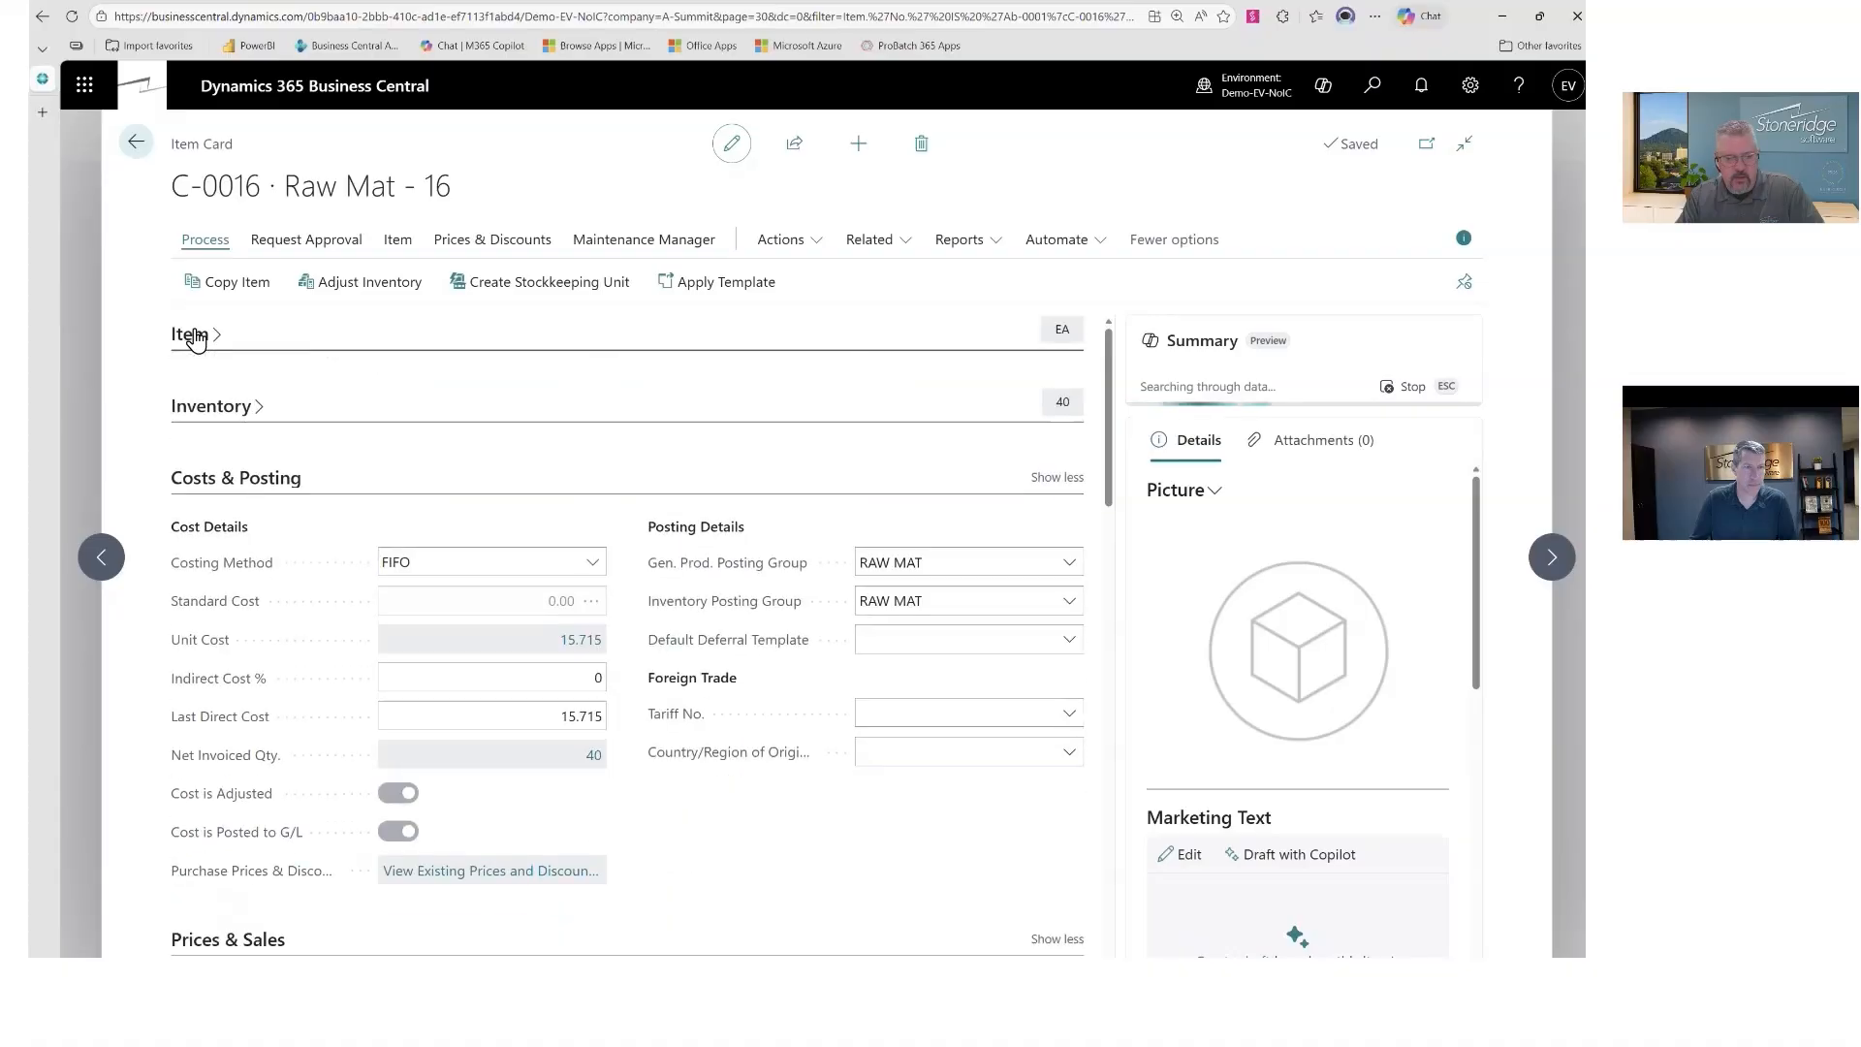
click(237, 480)
click(244, 558)
scroll(242, 560, down, 8)
scroll(242, 562, down, 3)
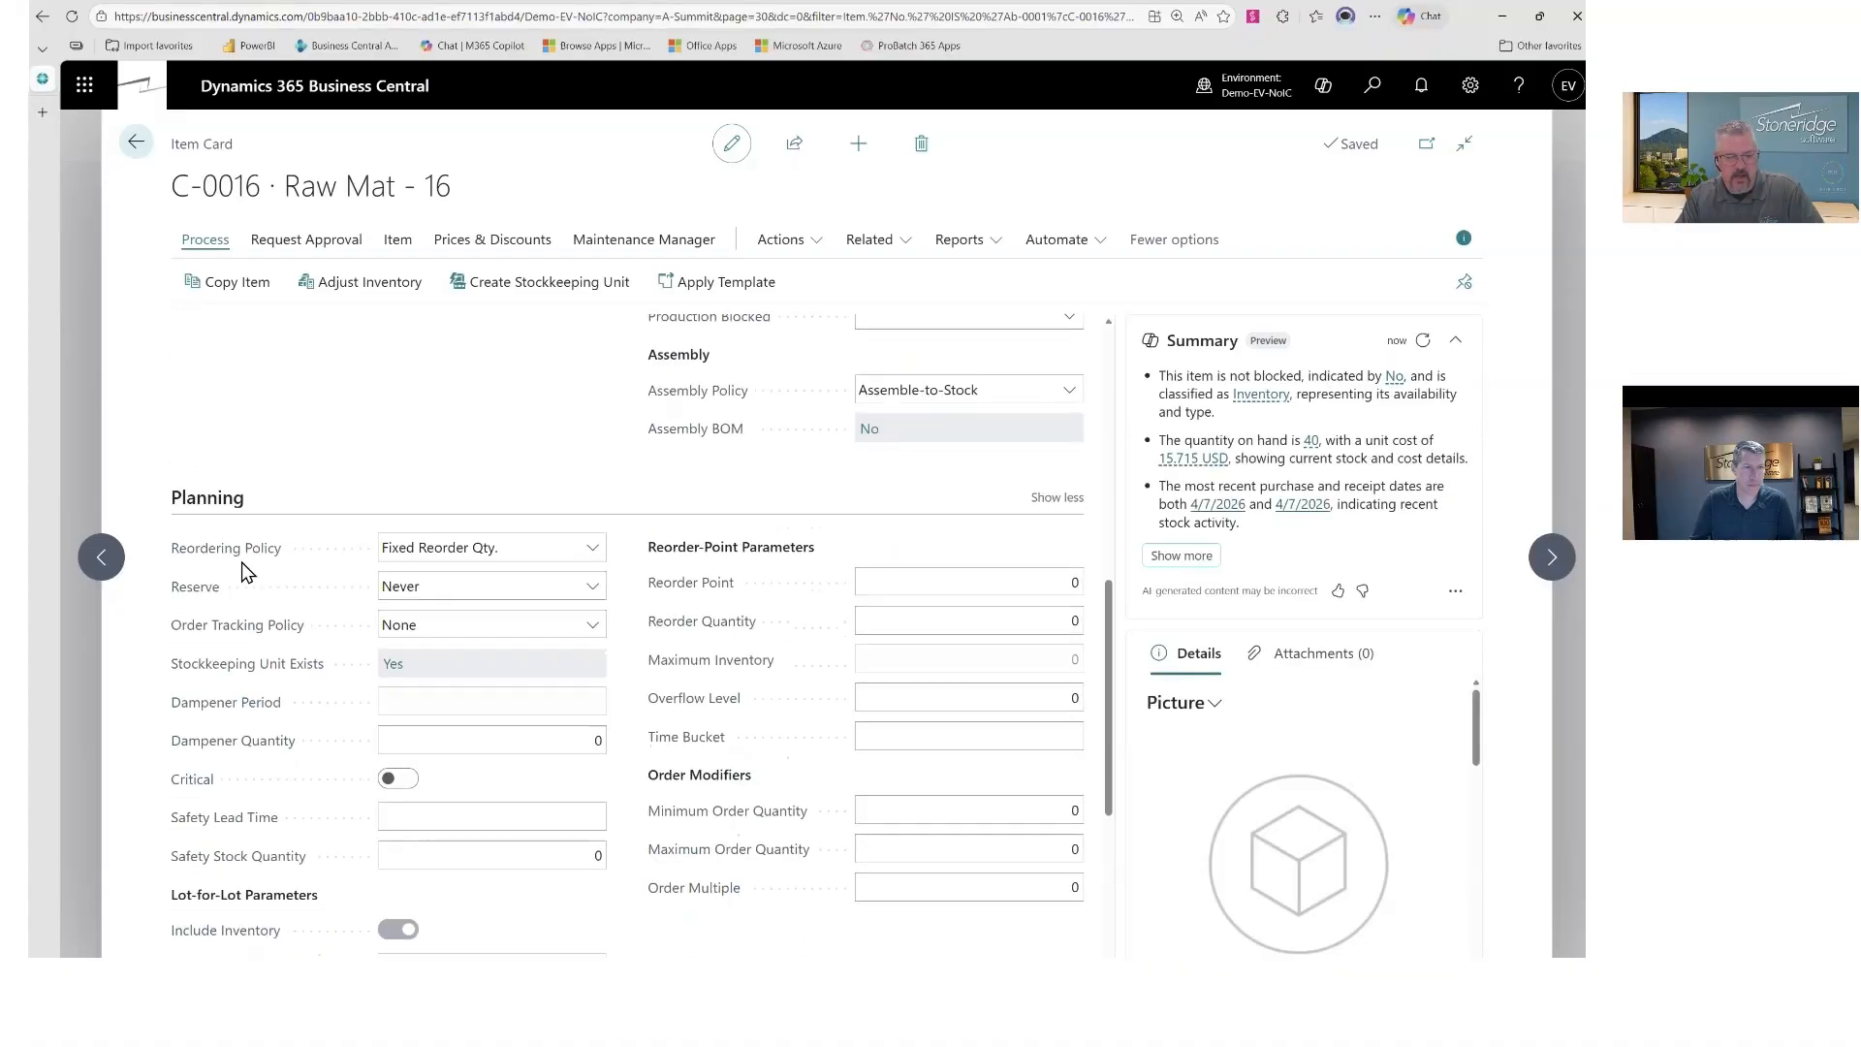
Step: Try the Order and Maximum Qty. reordering policies on the item, and restore Fixed Reorder Qty
click(532, 467)
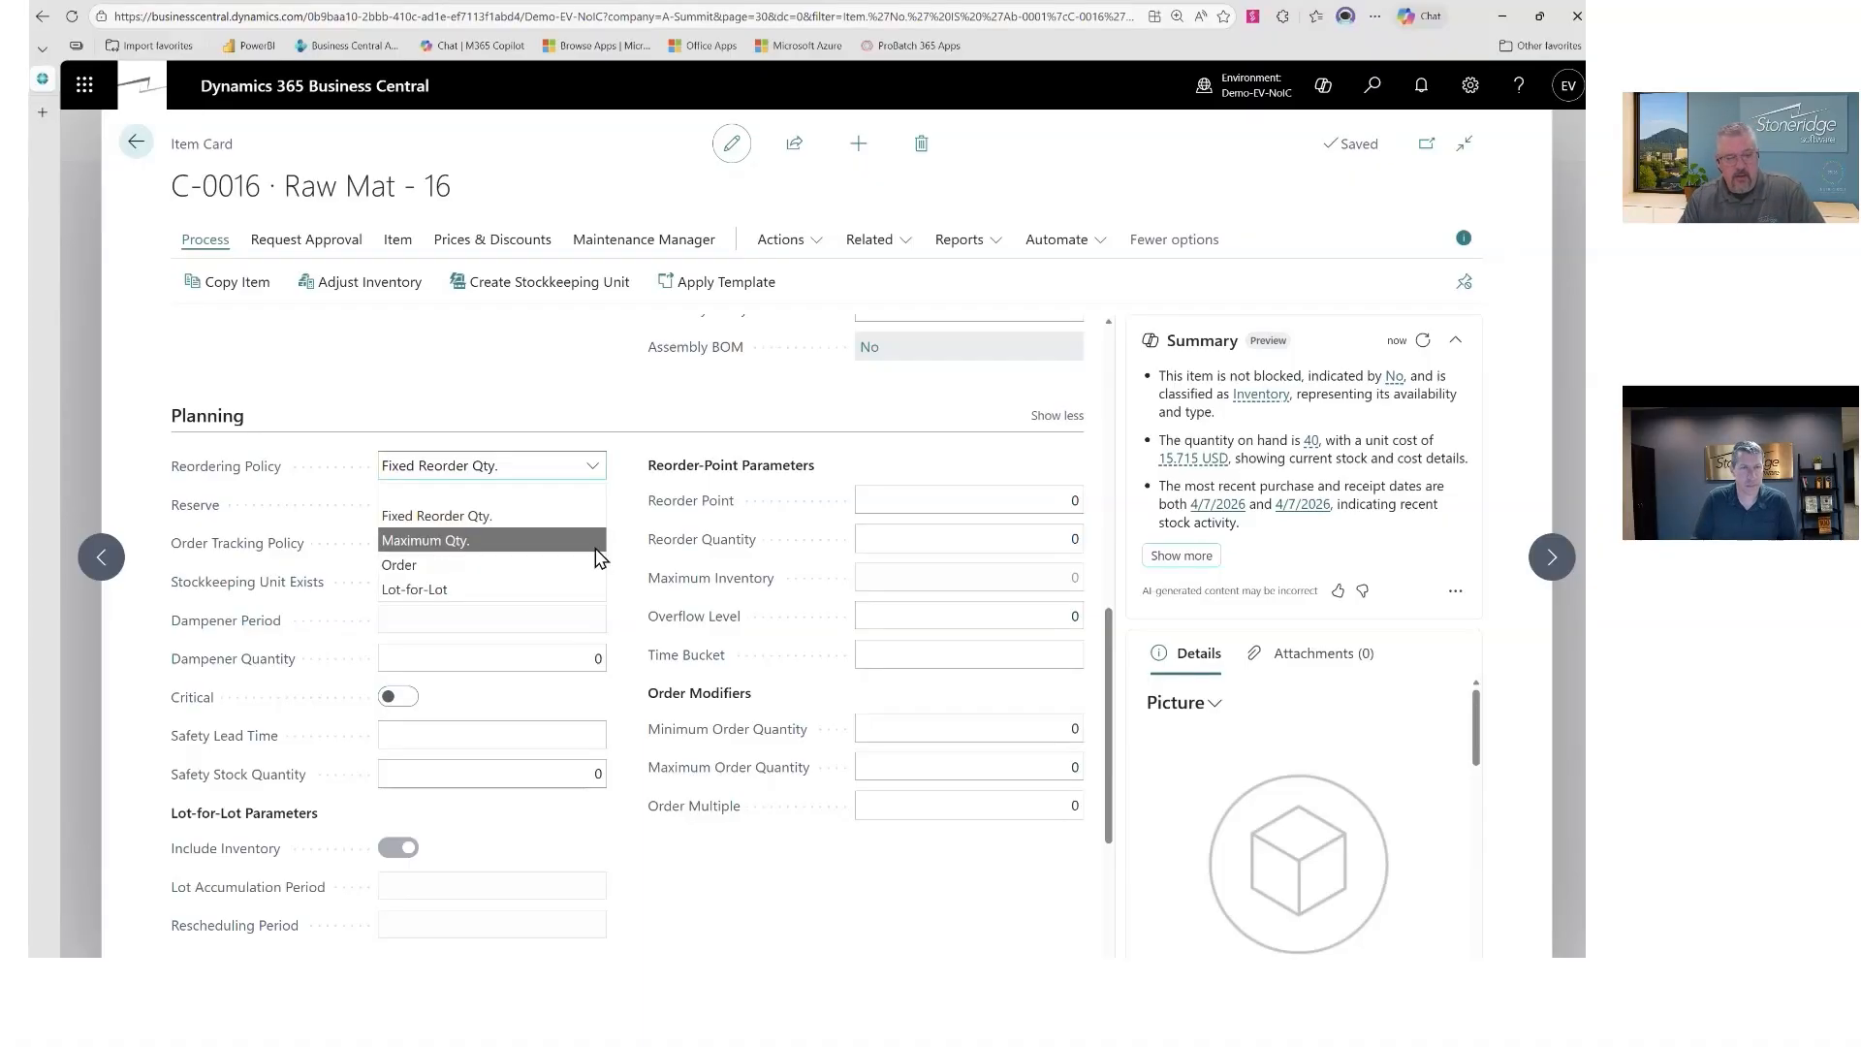
click(481, 555)
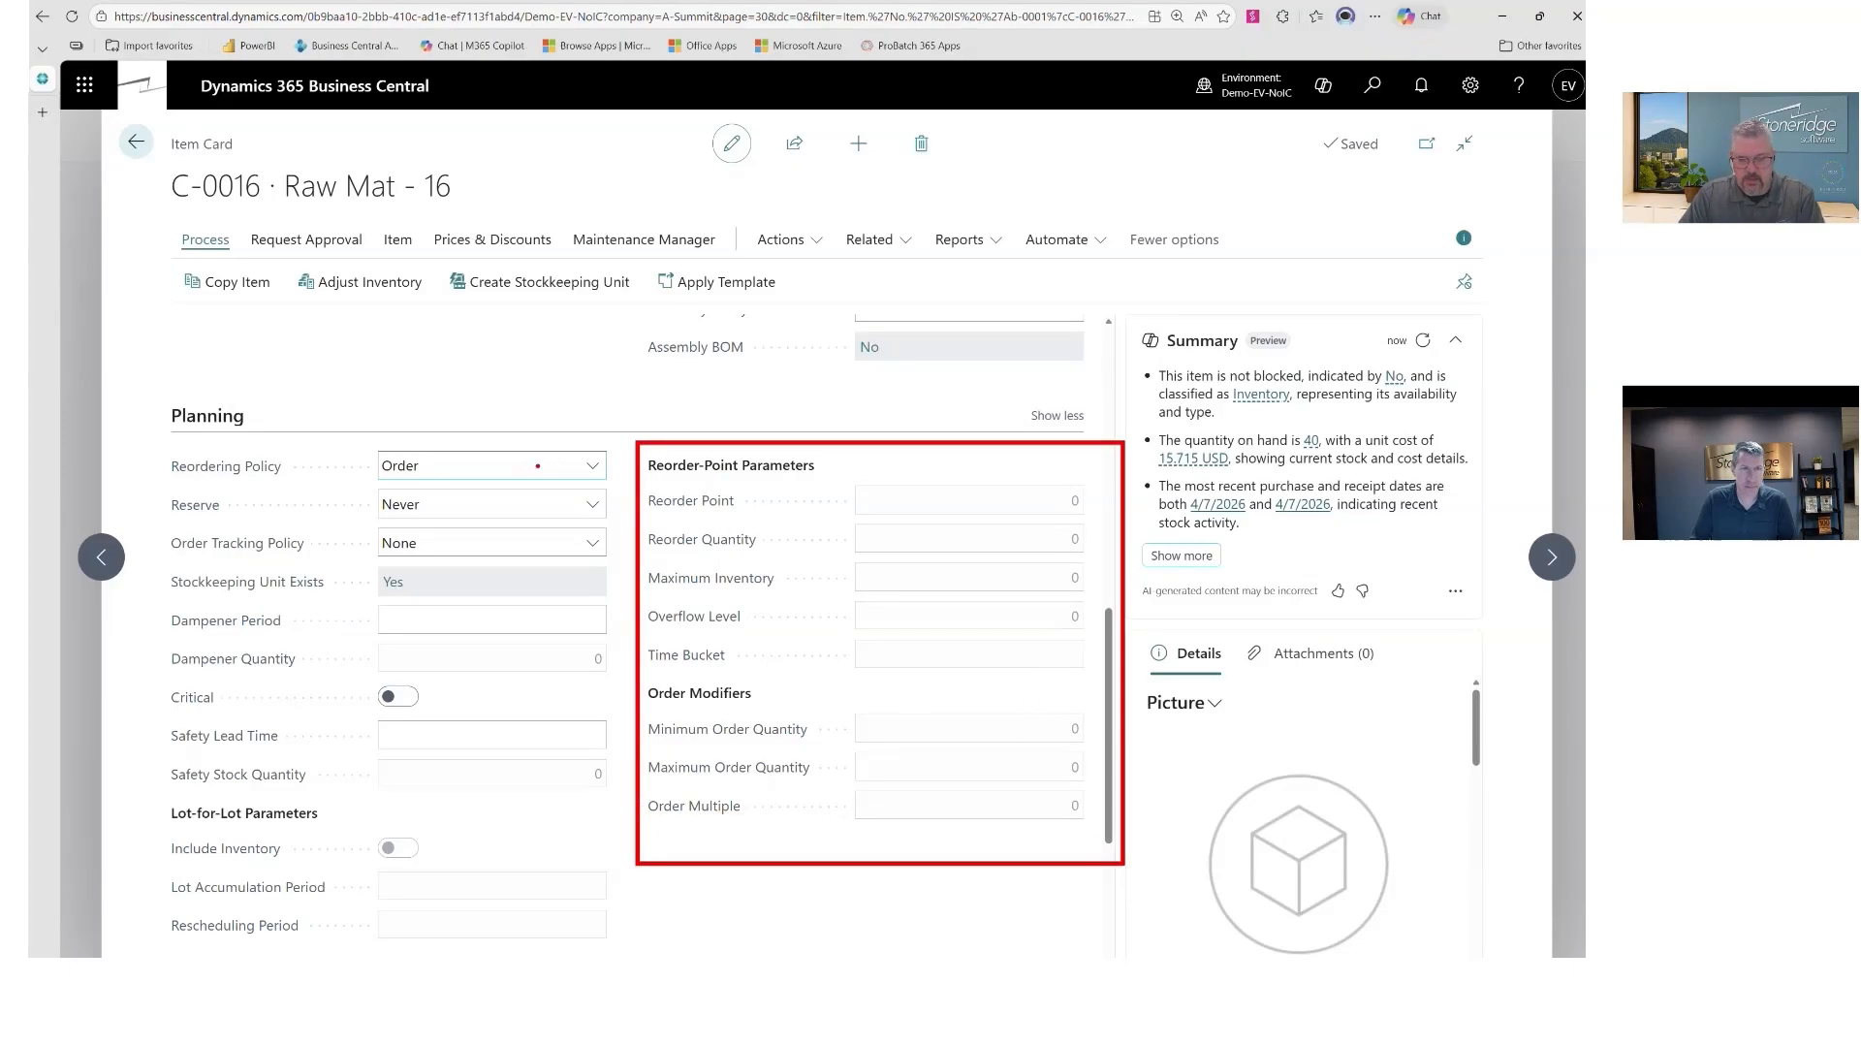
click(538, 467)
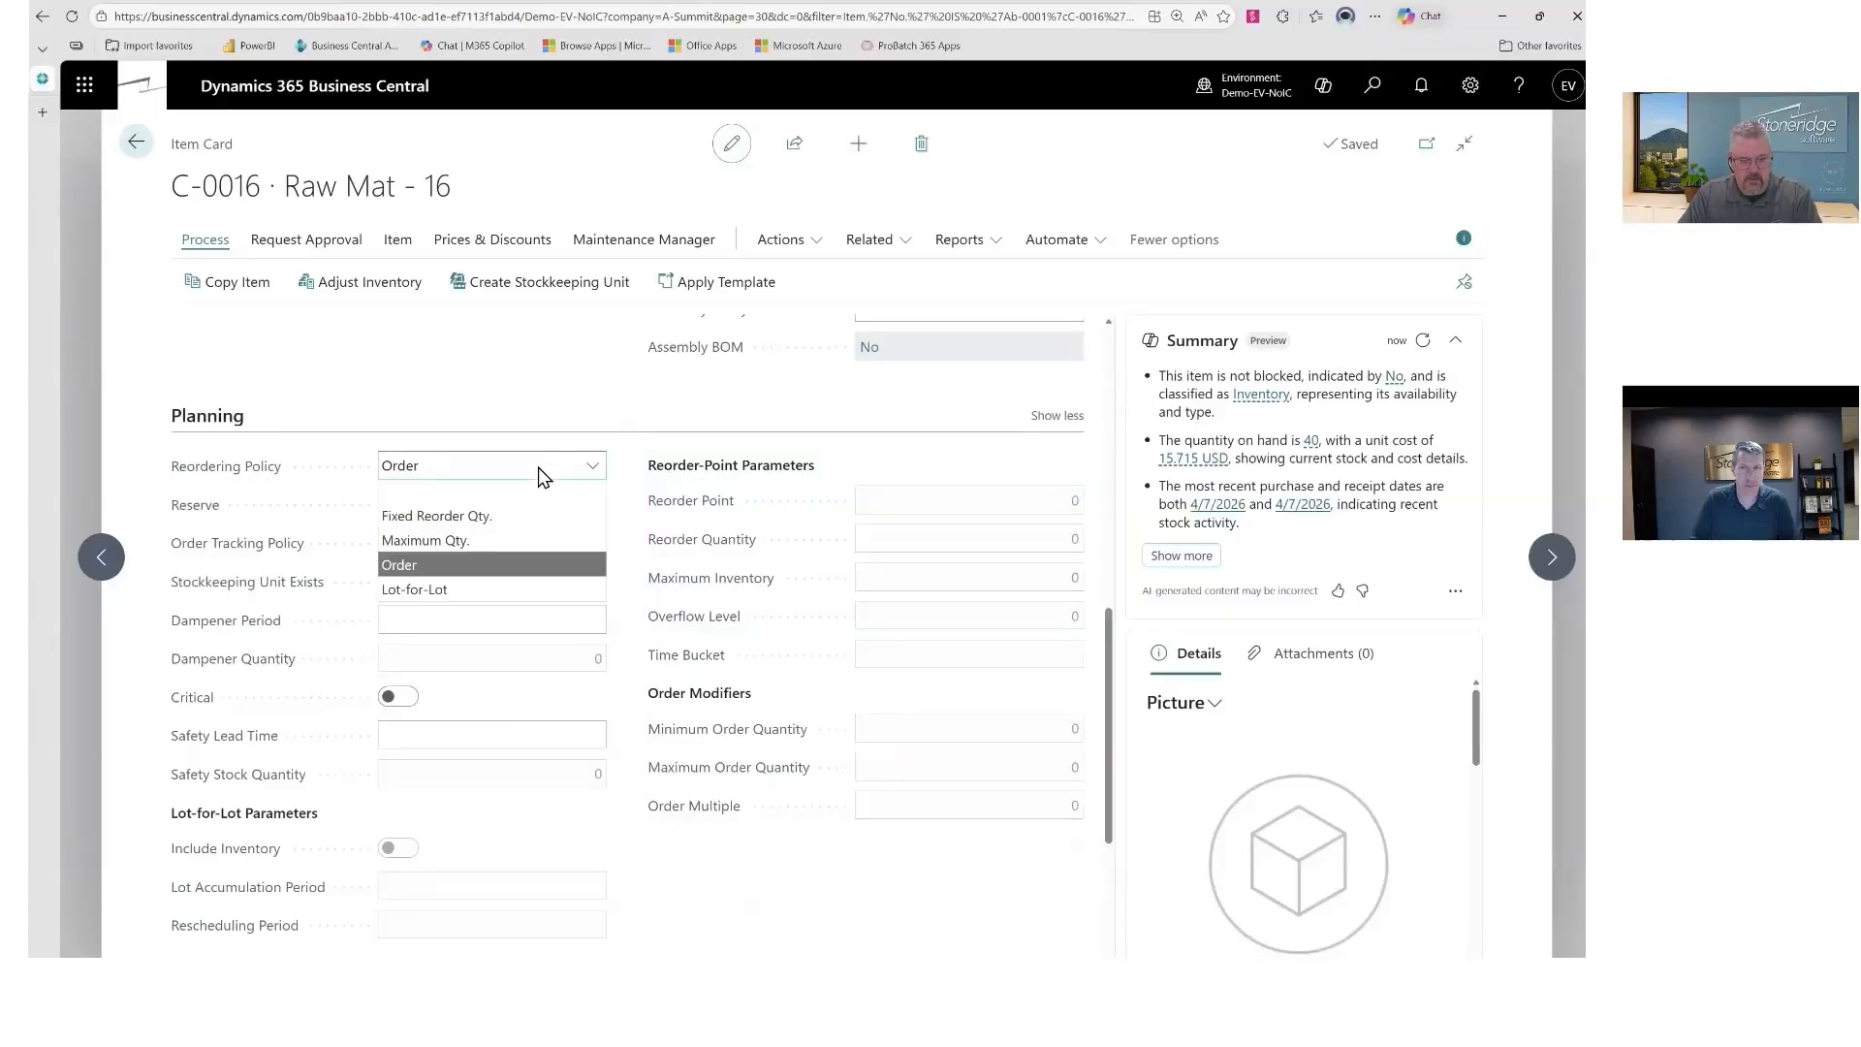
click(529, 534)
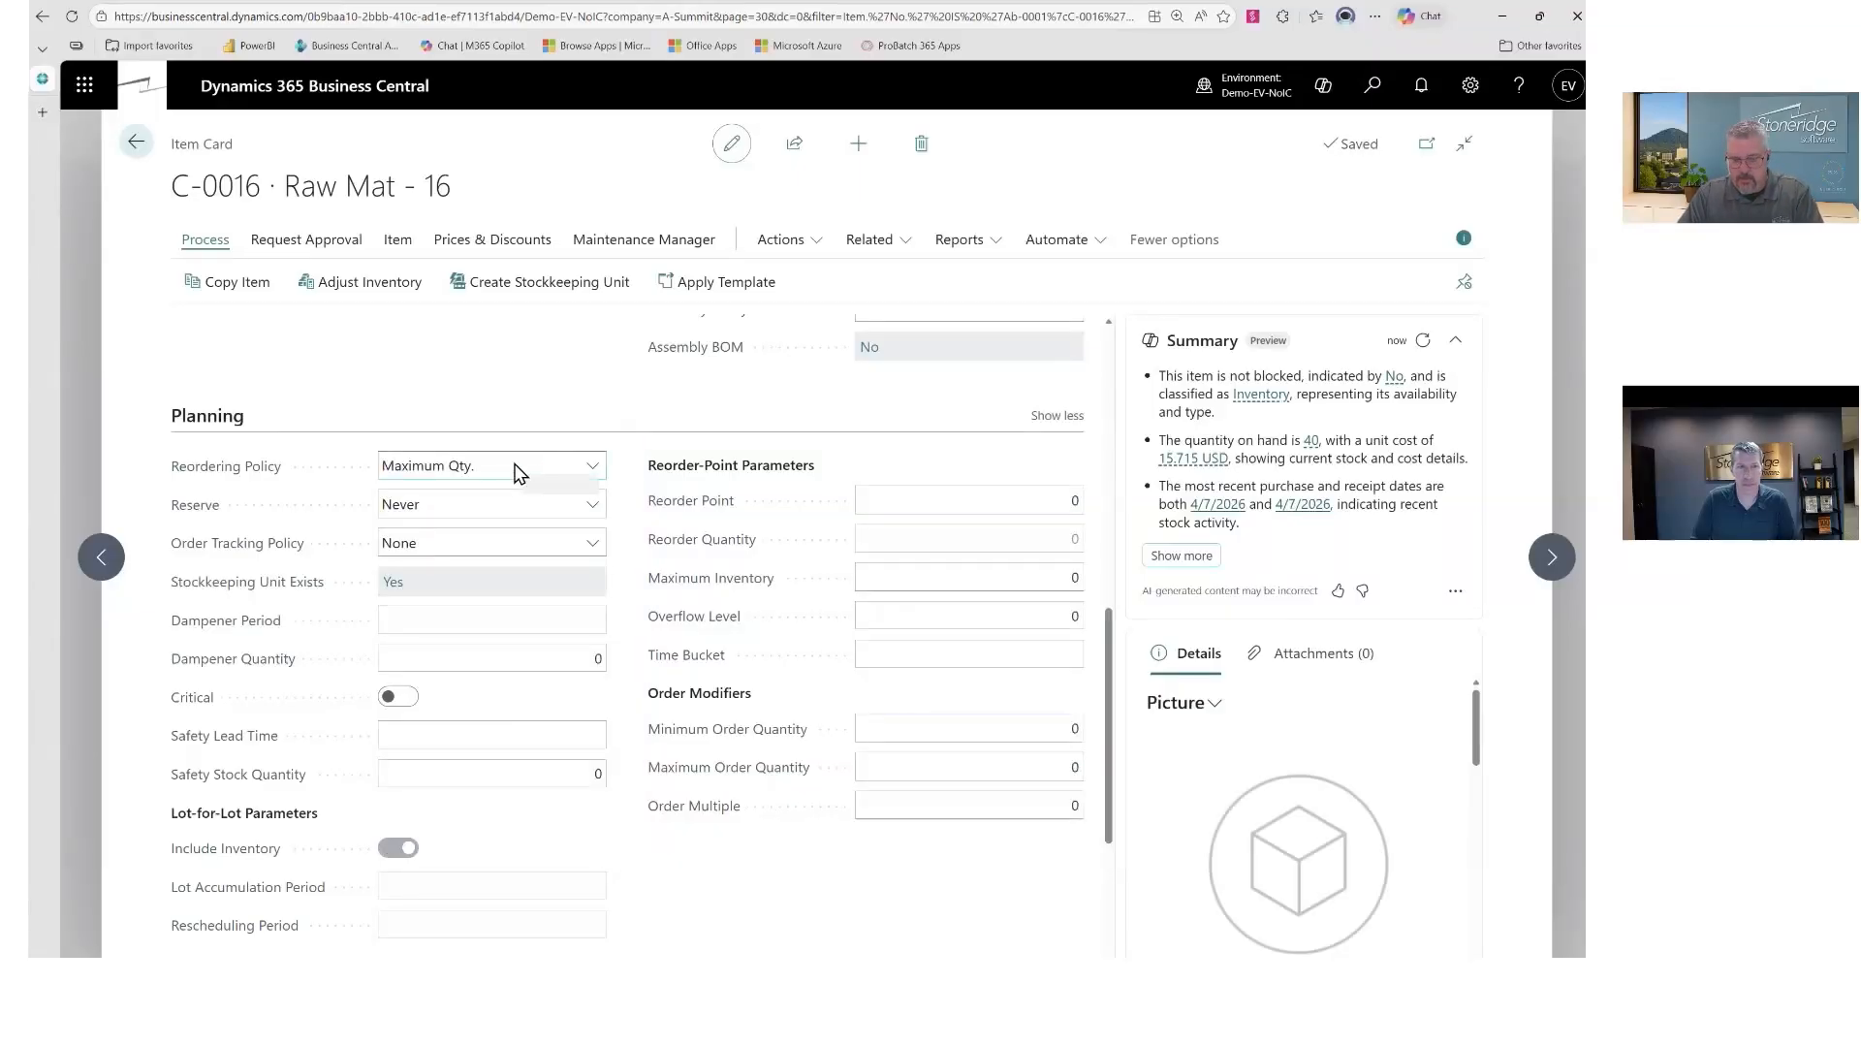
click(1047, 495)
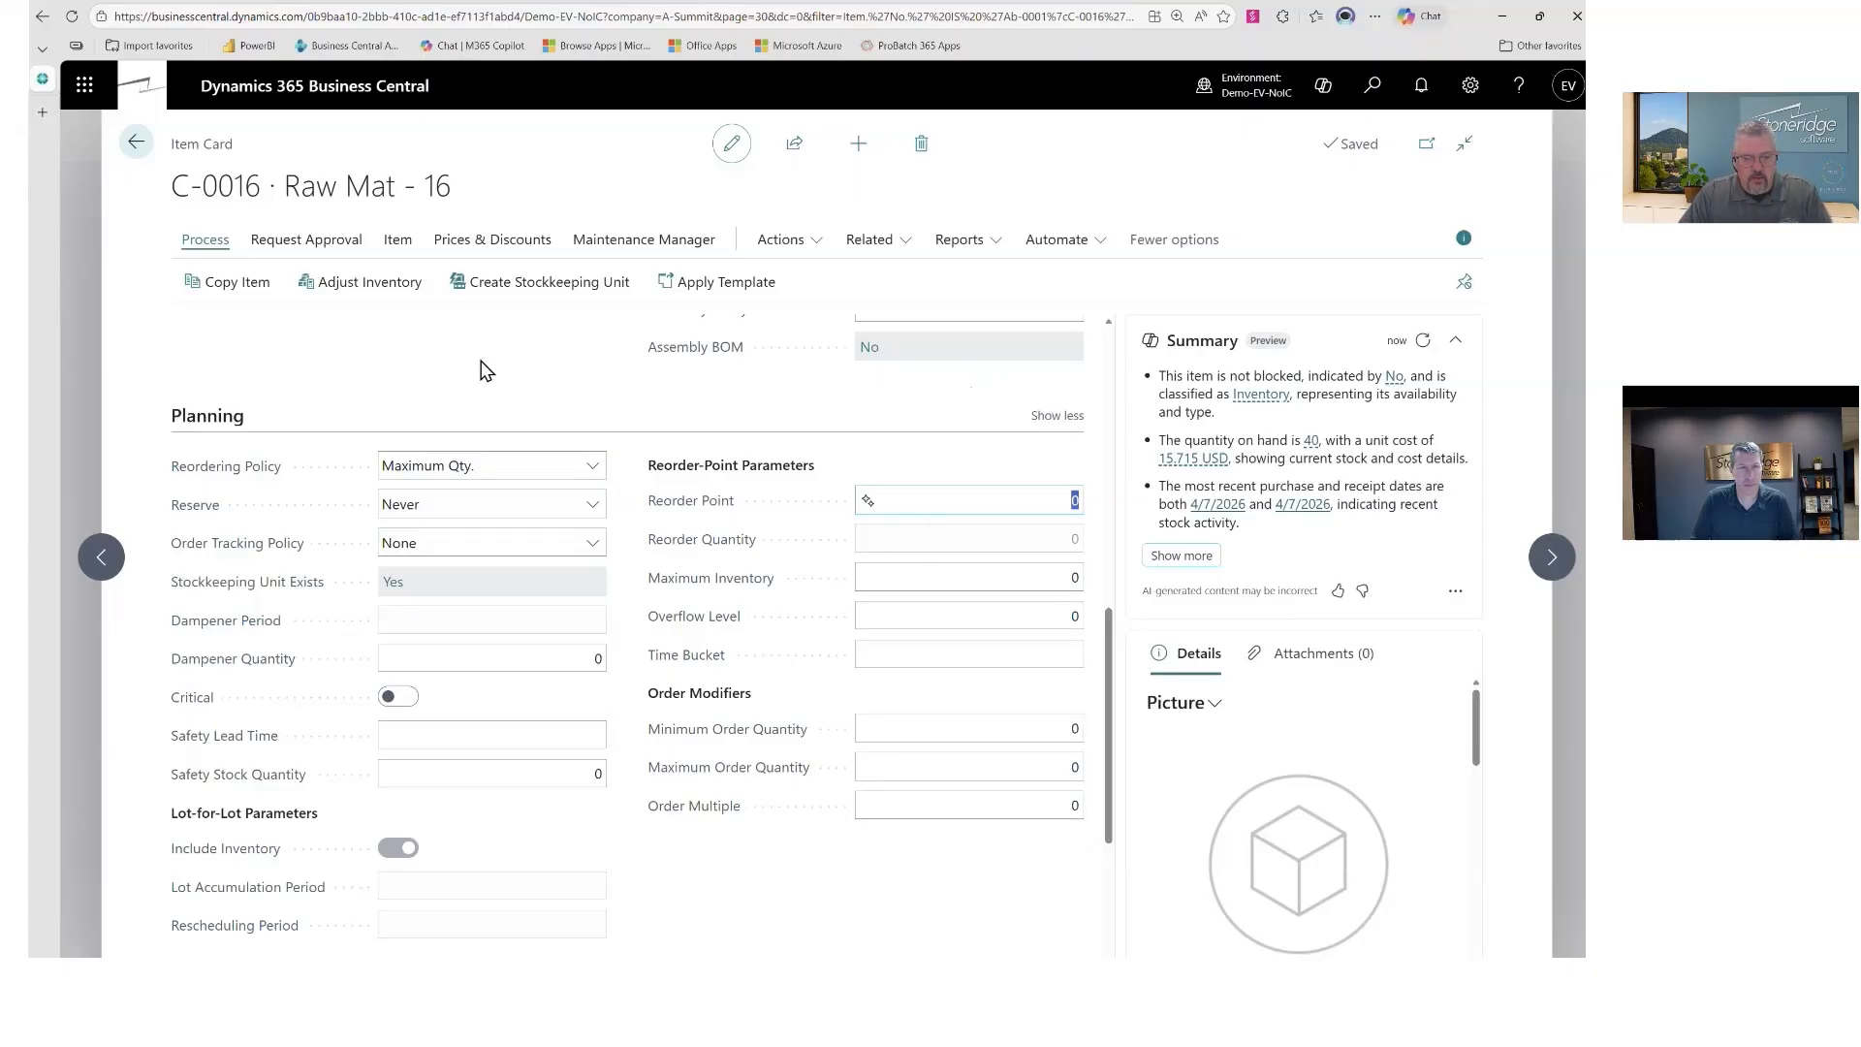
click(465, 473)
click(479, 517)
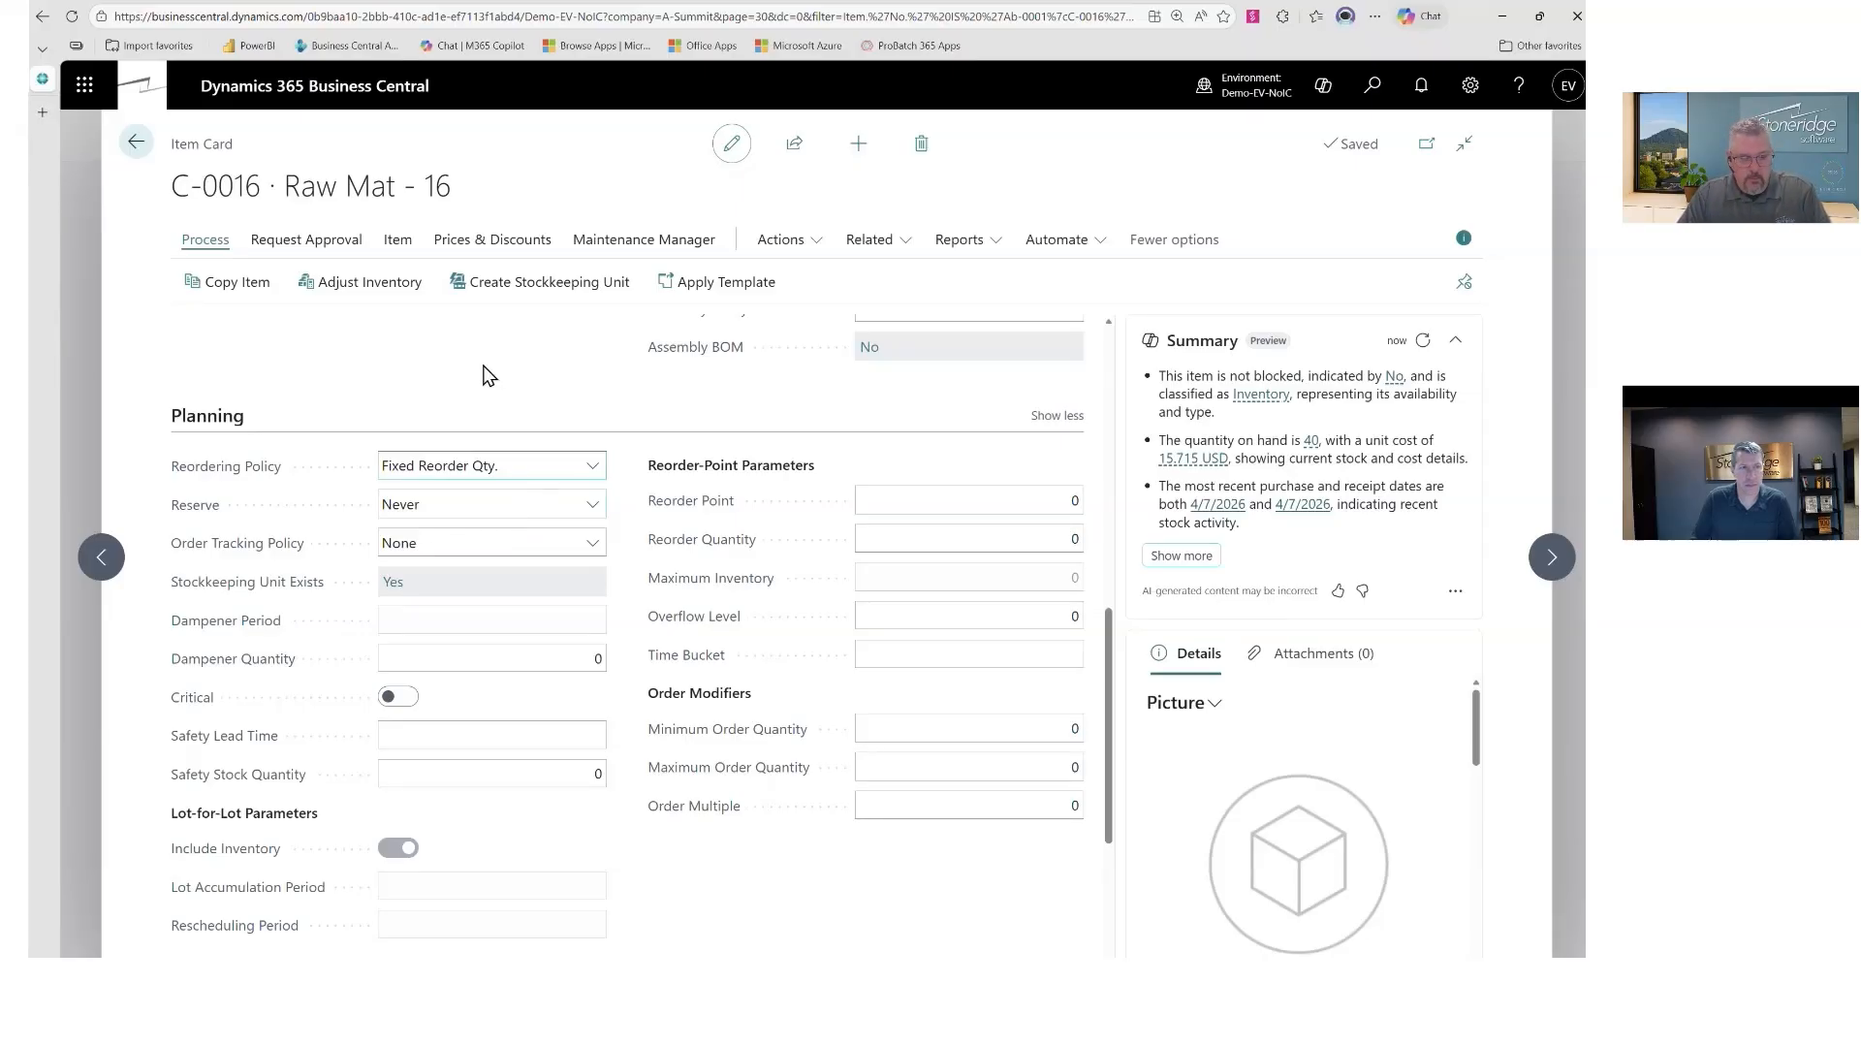
Step: Open the item's stockkeeping units and examine the planning settings of the MAIN location's unit
mouse_move(145, 561)
mouse_down()
mouse_move(296, 605)
mouse_move(618, 604)
mouse_up()
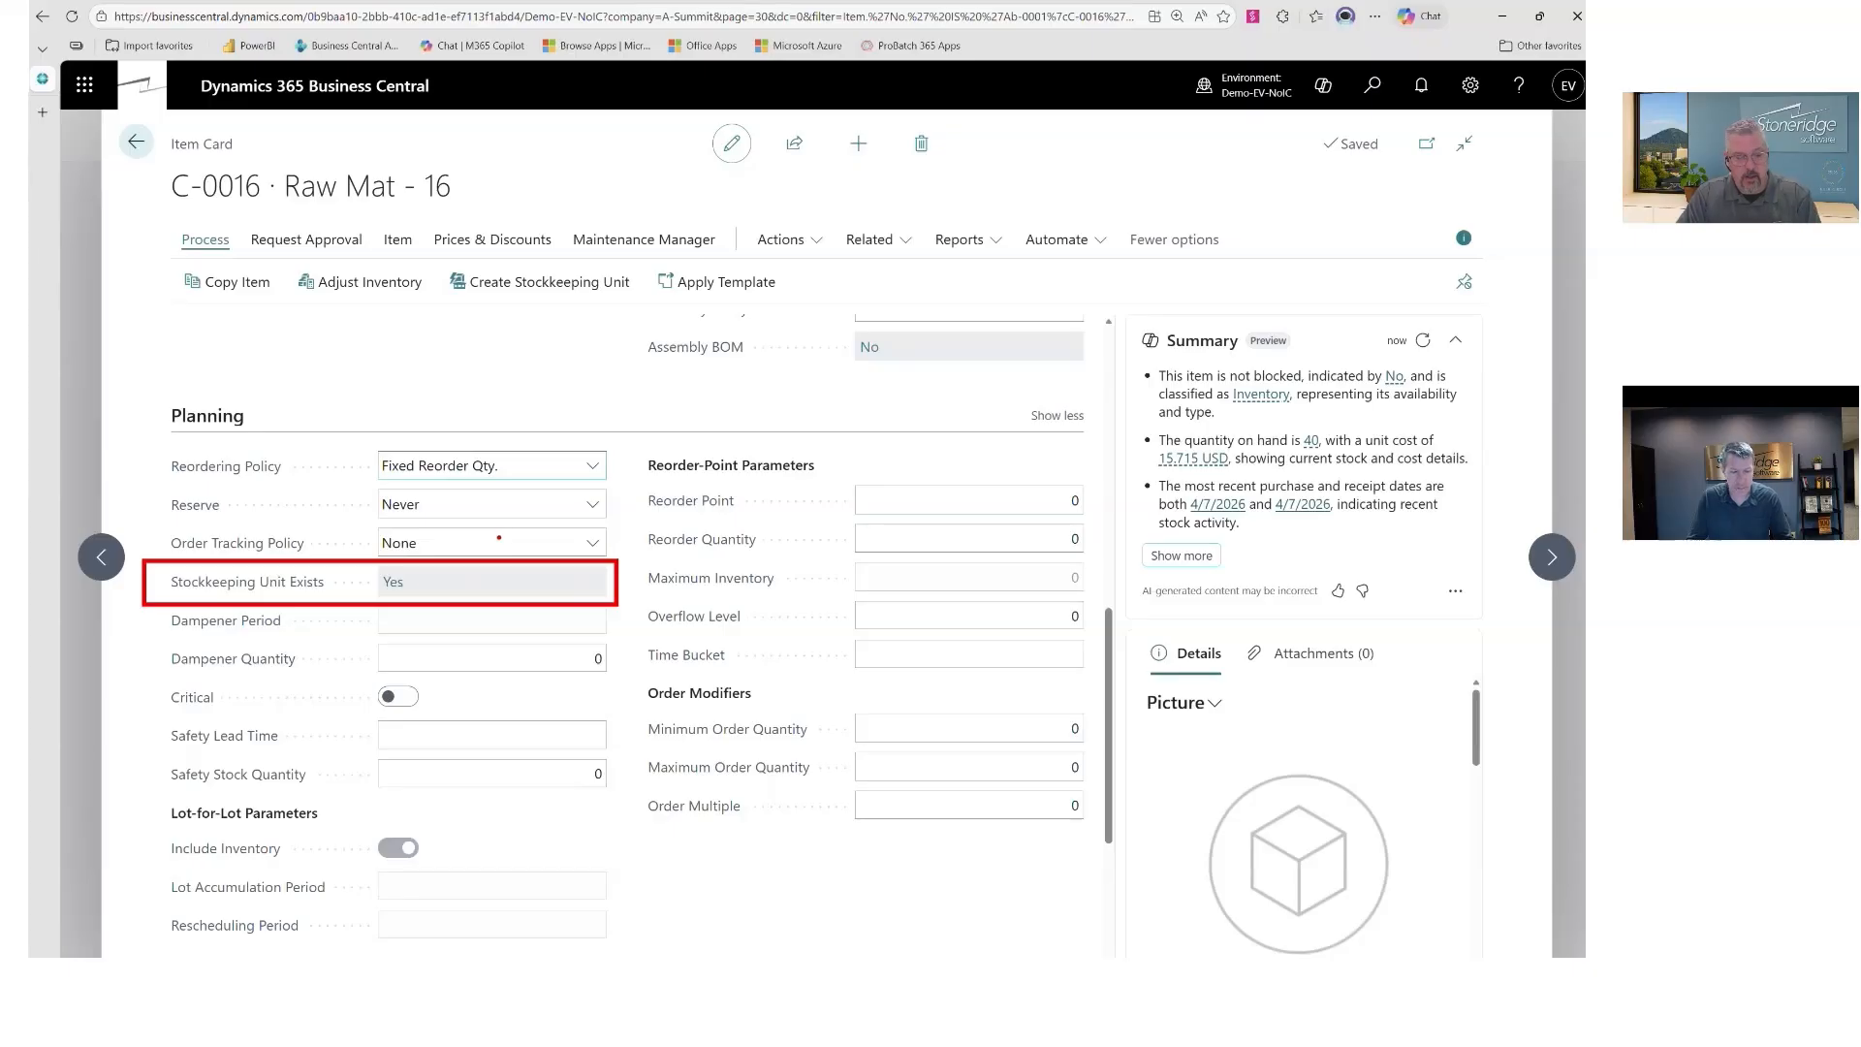
click(438, 580)
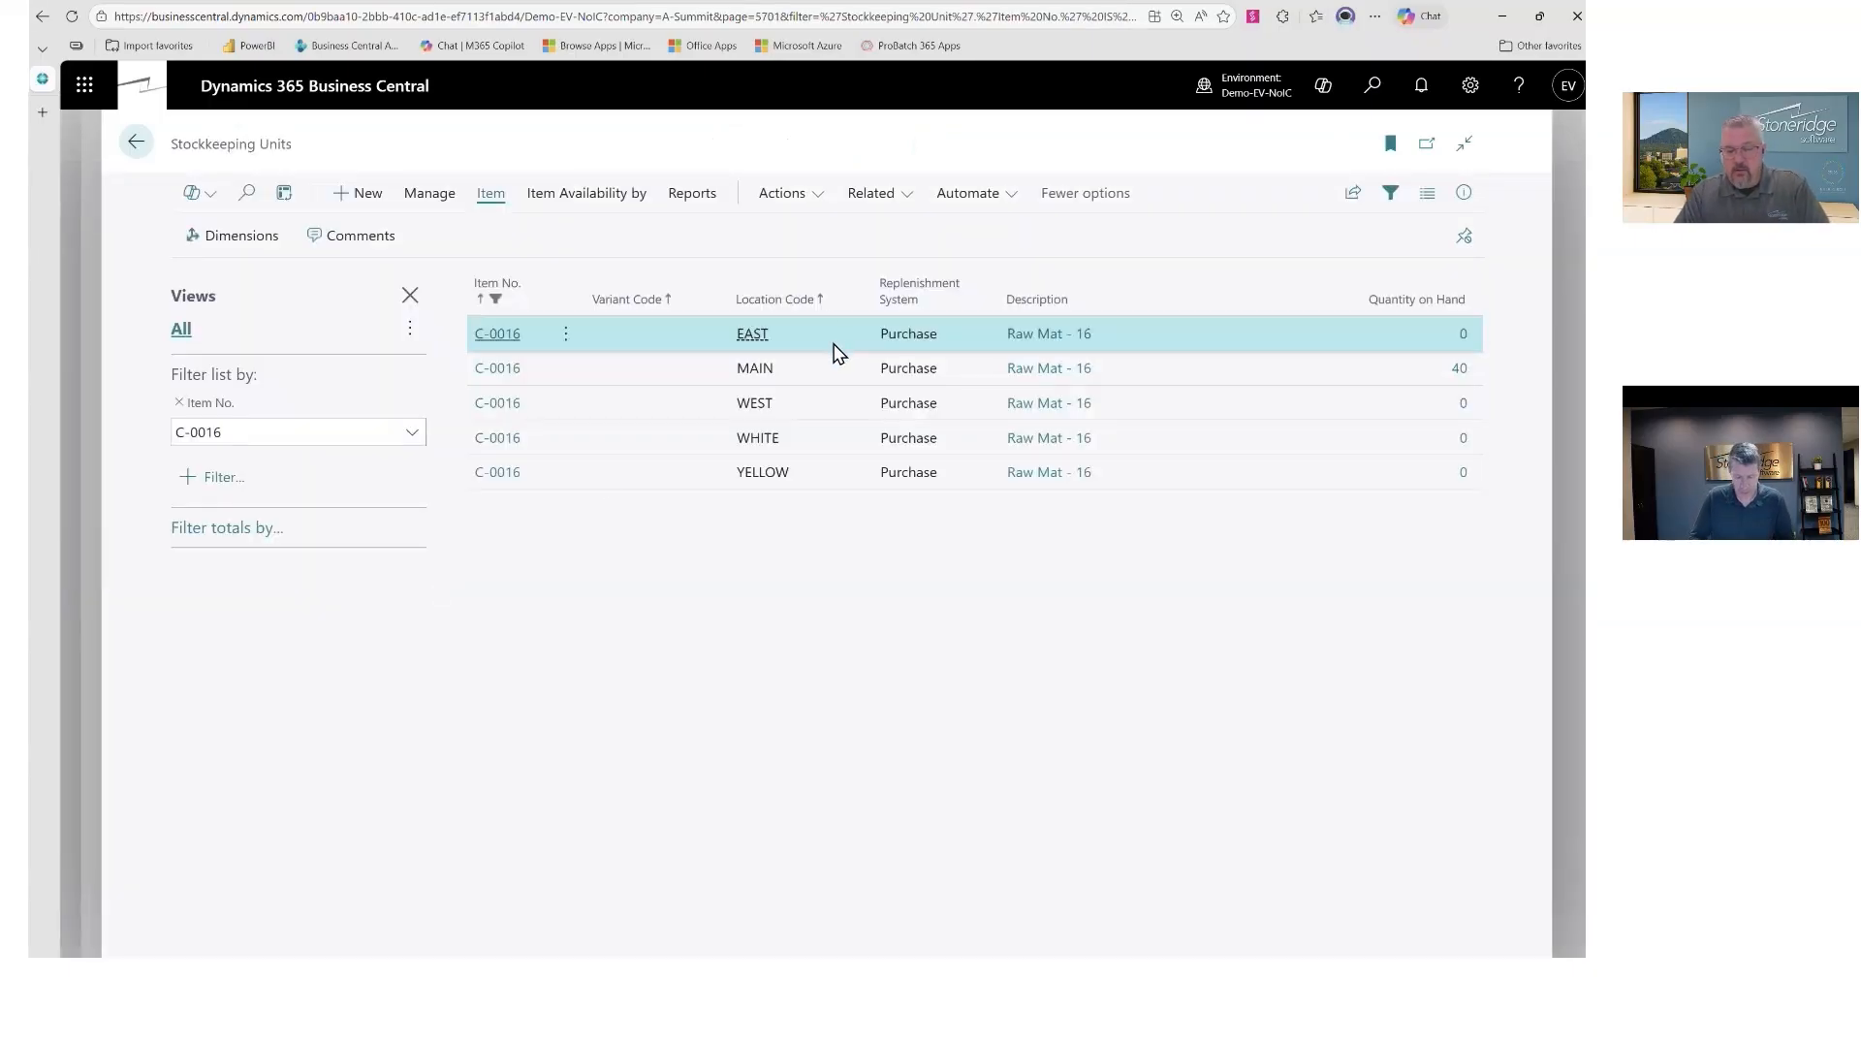
click(499, 367)
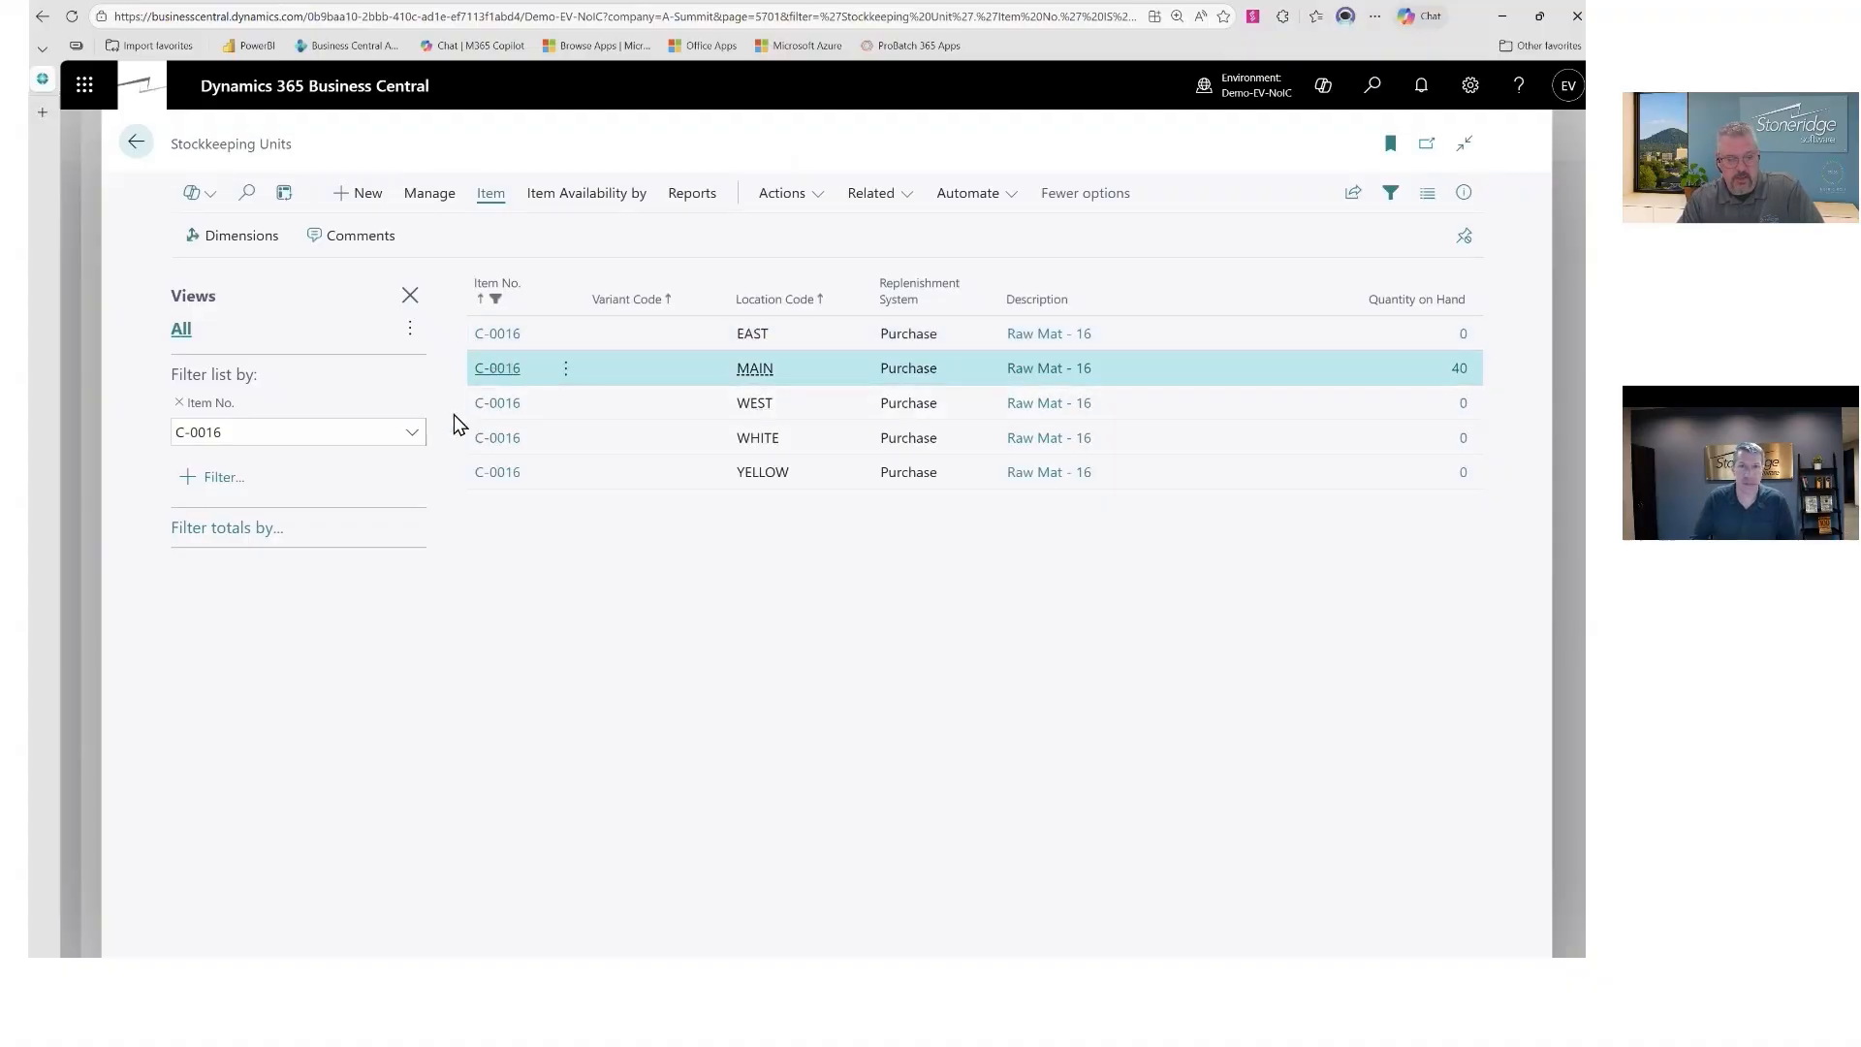
click(499, 370)
scroll(431, 452, down, 10)
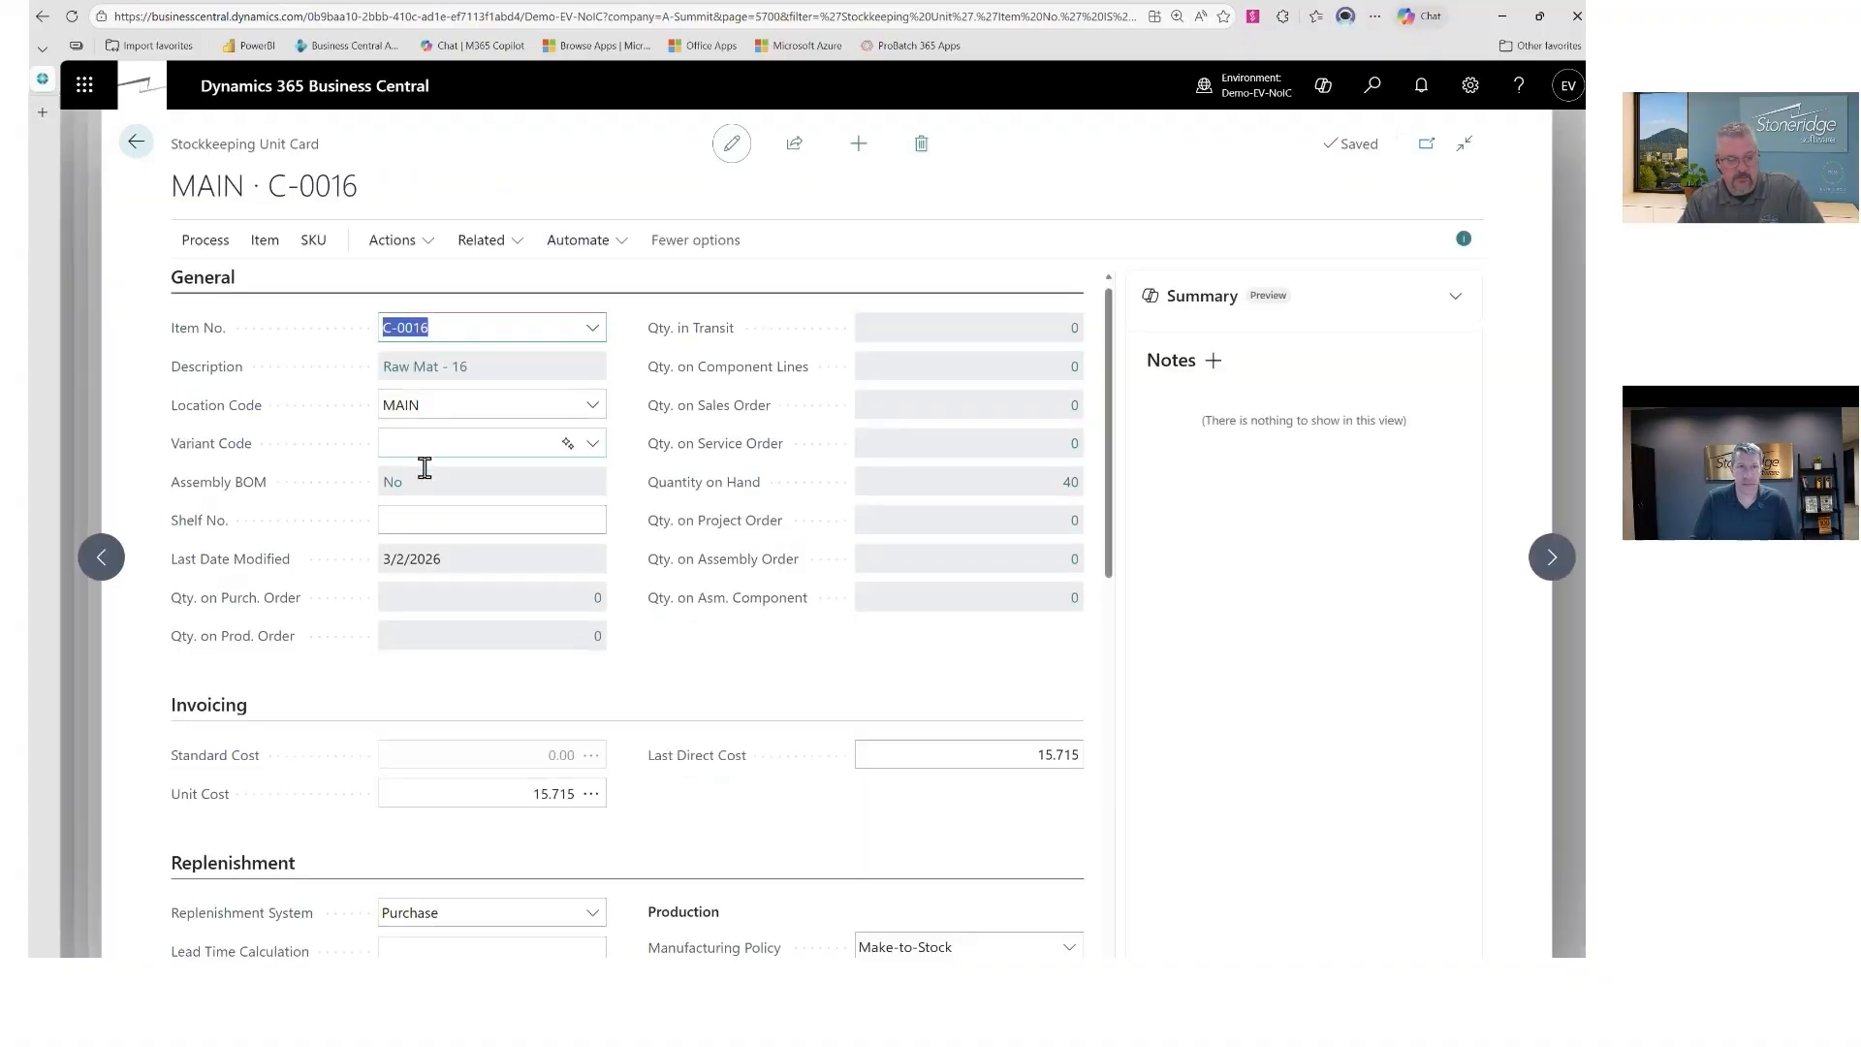
scroll(436, 485, down, 3)
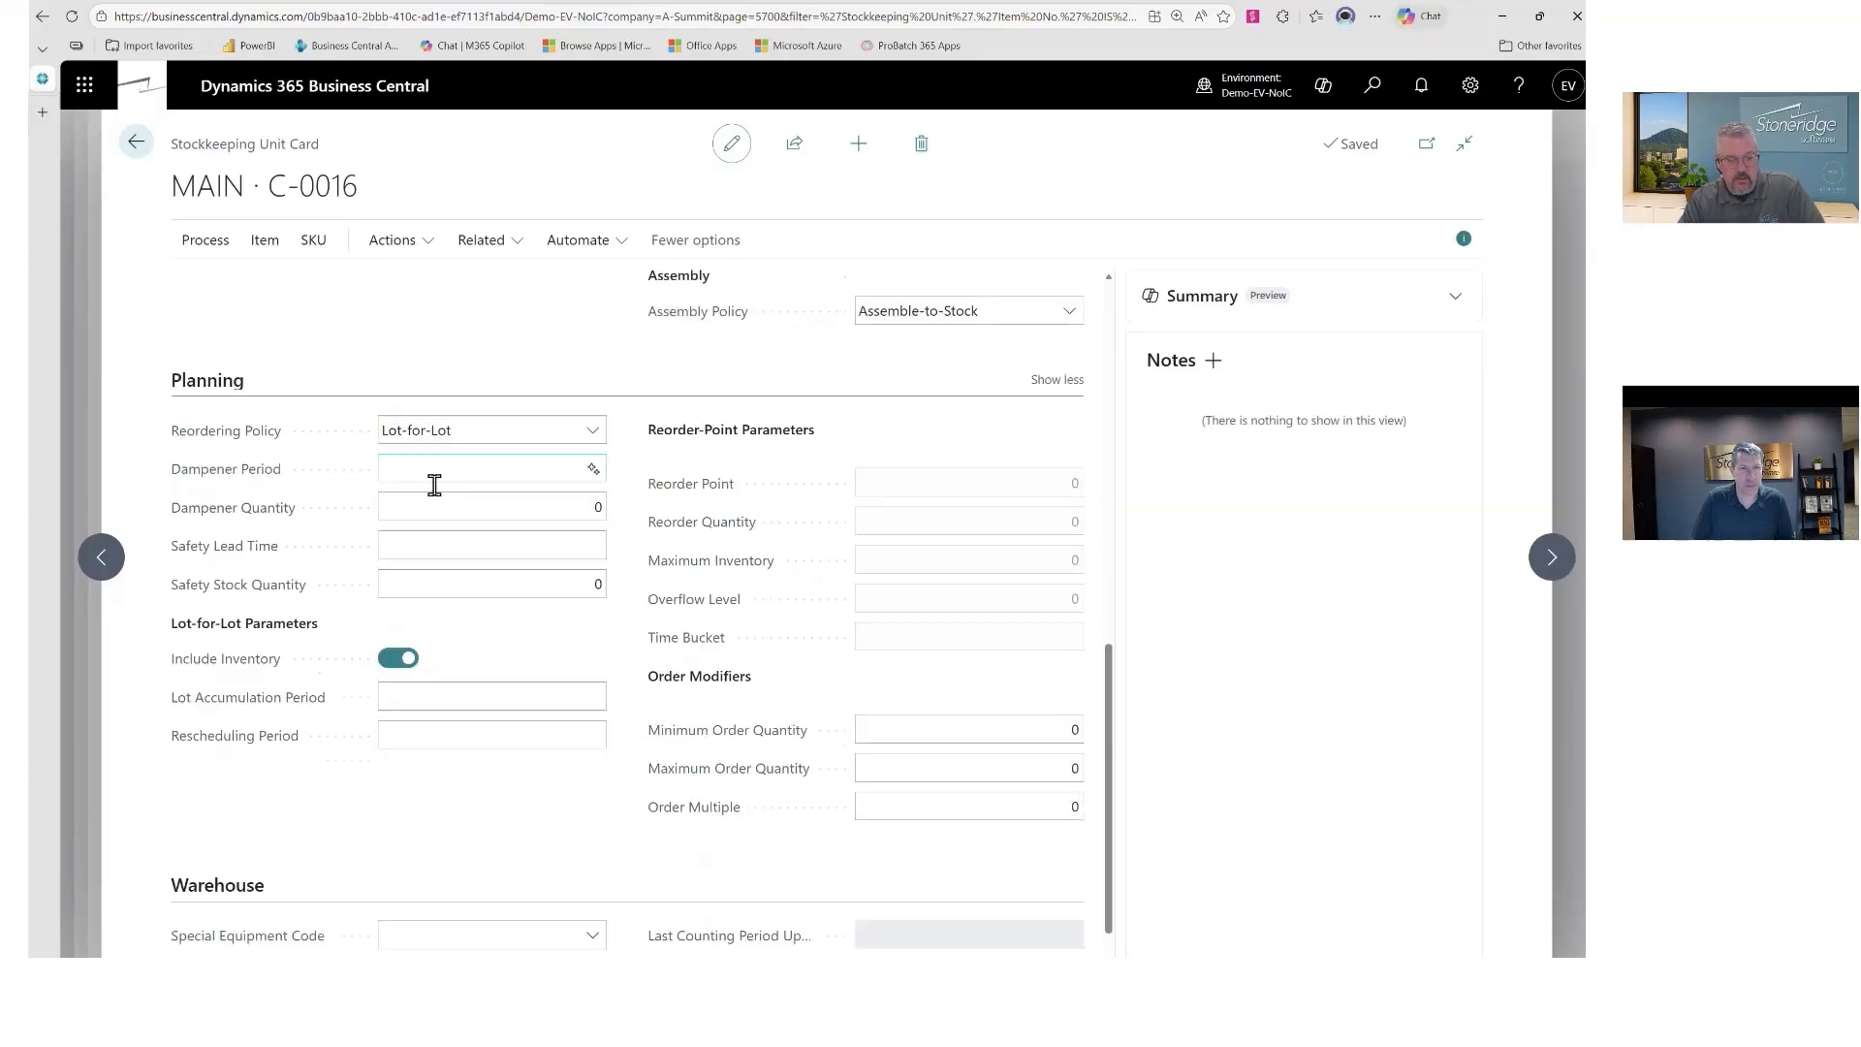
scroll(436, 480, up, 2)
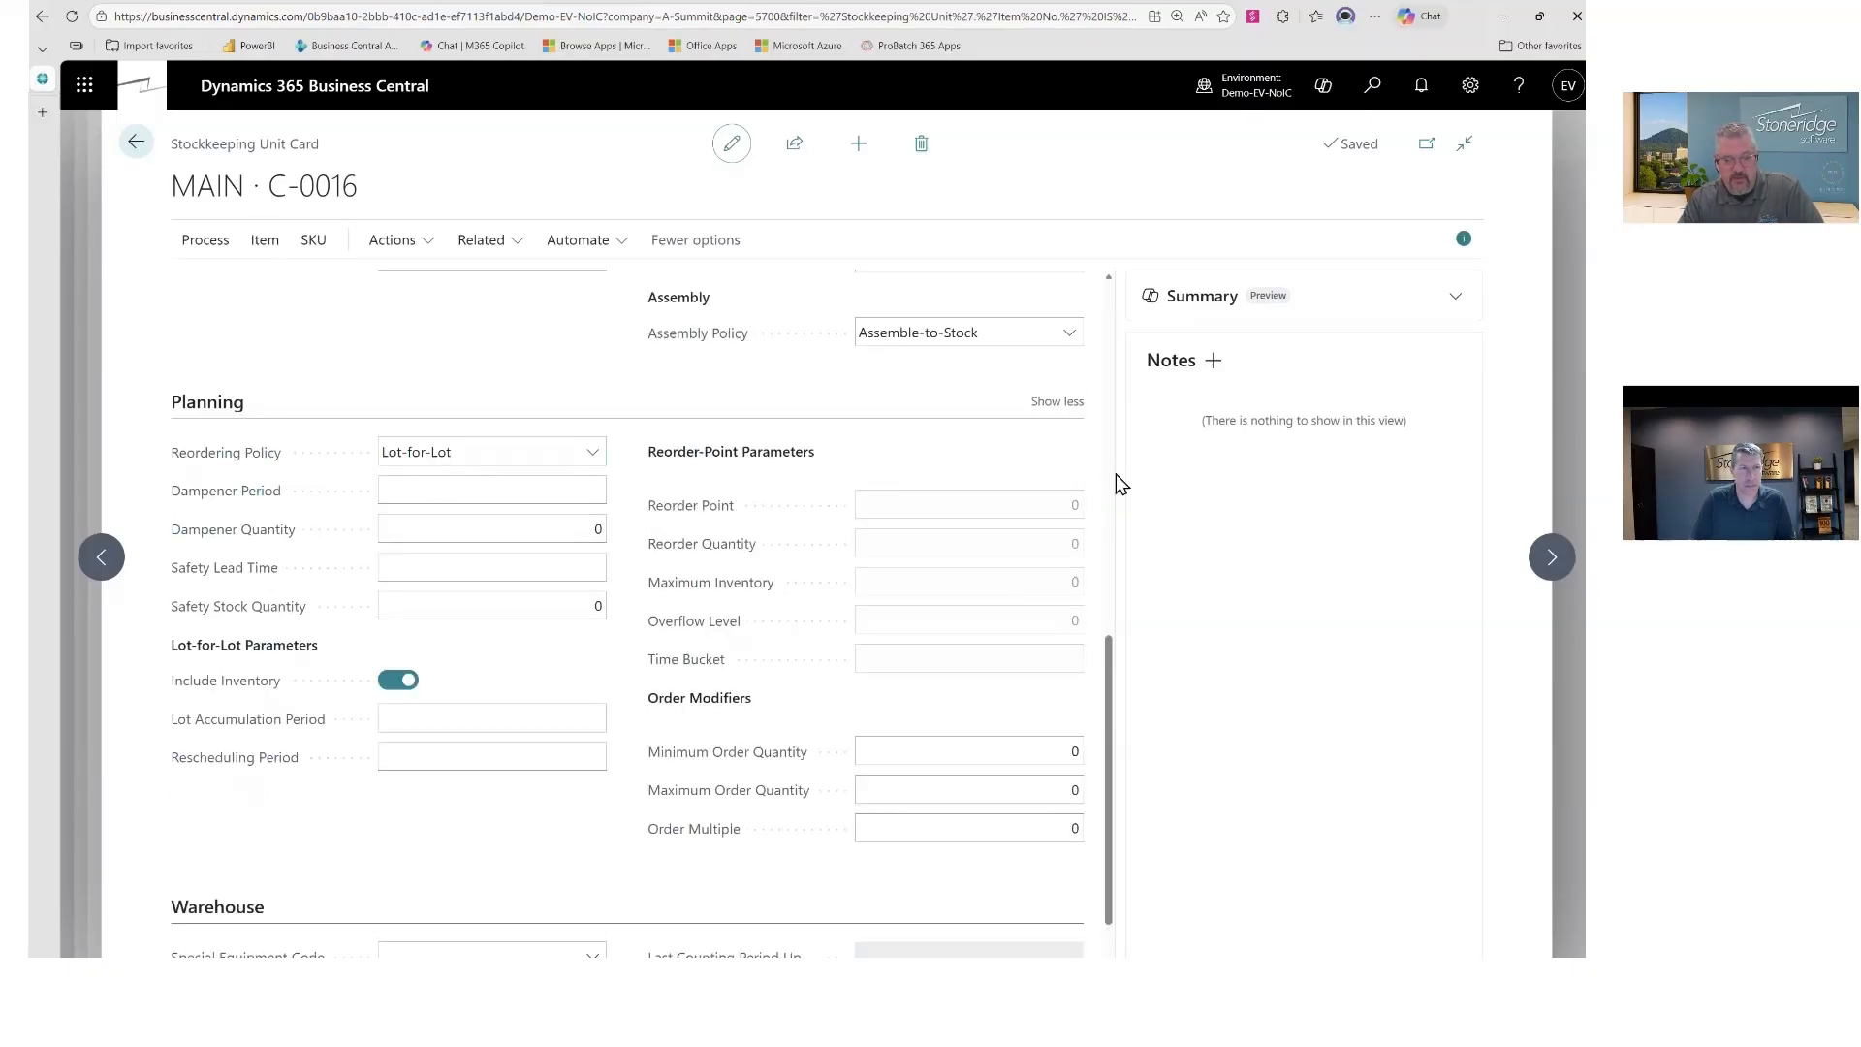
Step: Set the reordering policy of the item's WEST stockkeeping unit to Order and return to the stockkeeping units list
click(1549, 558)
click(537, 458)
click(540, 548)
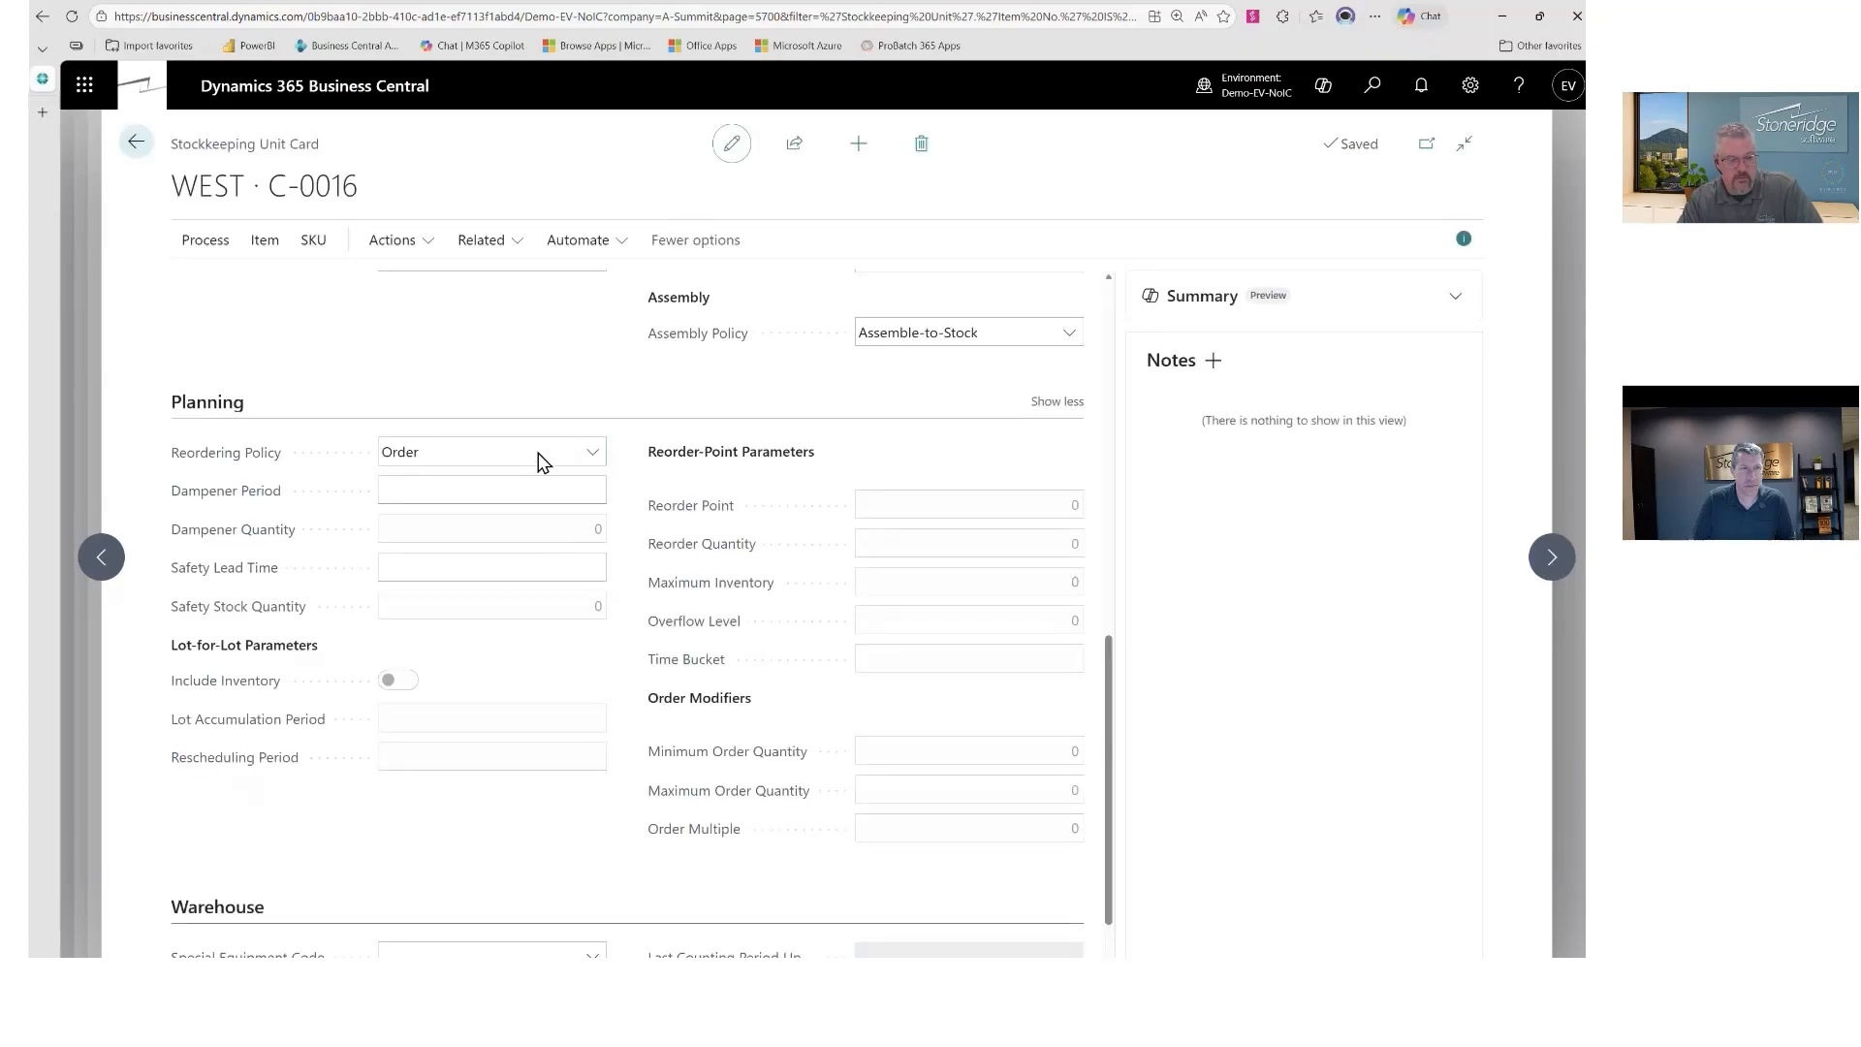
drag(158, 192, 229, 190)
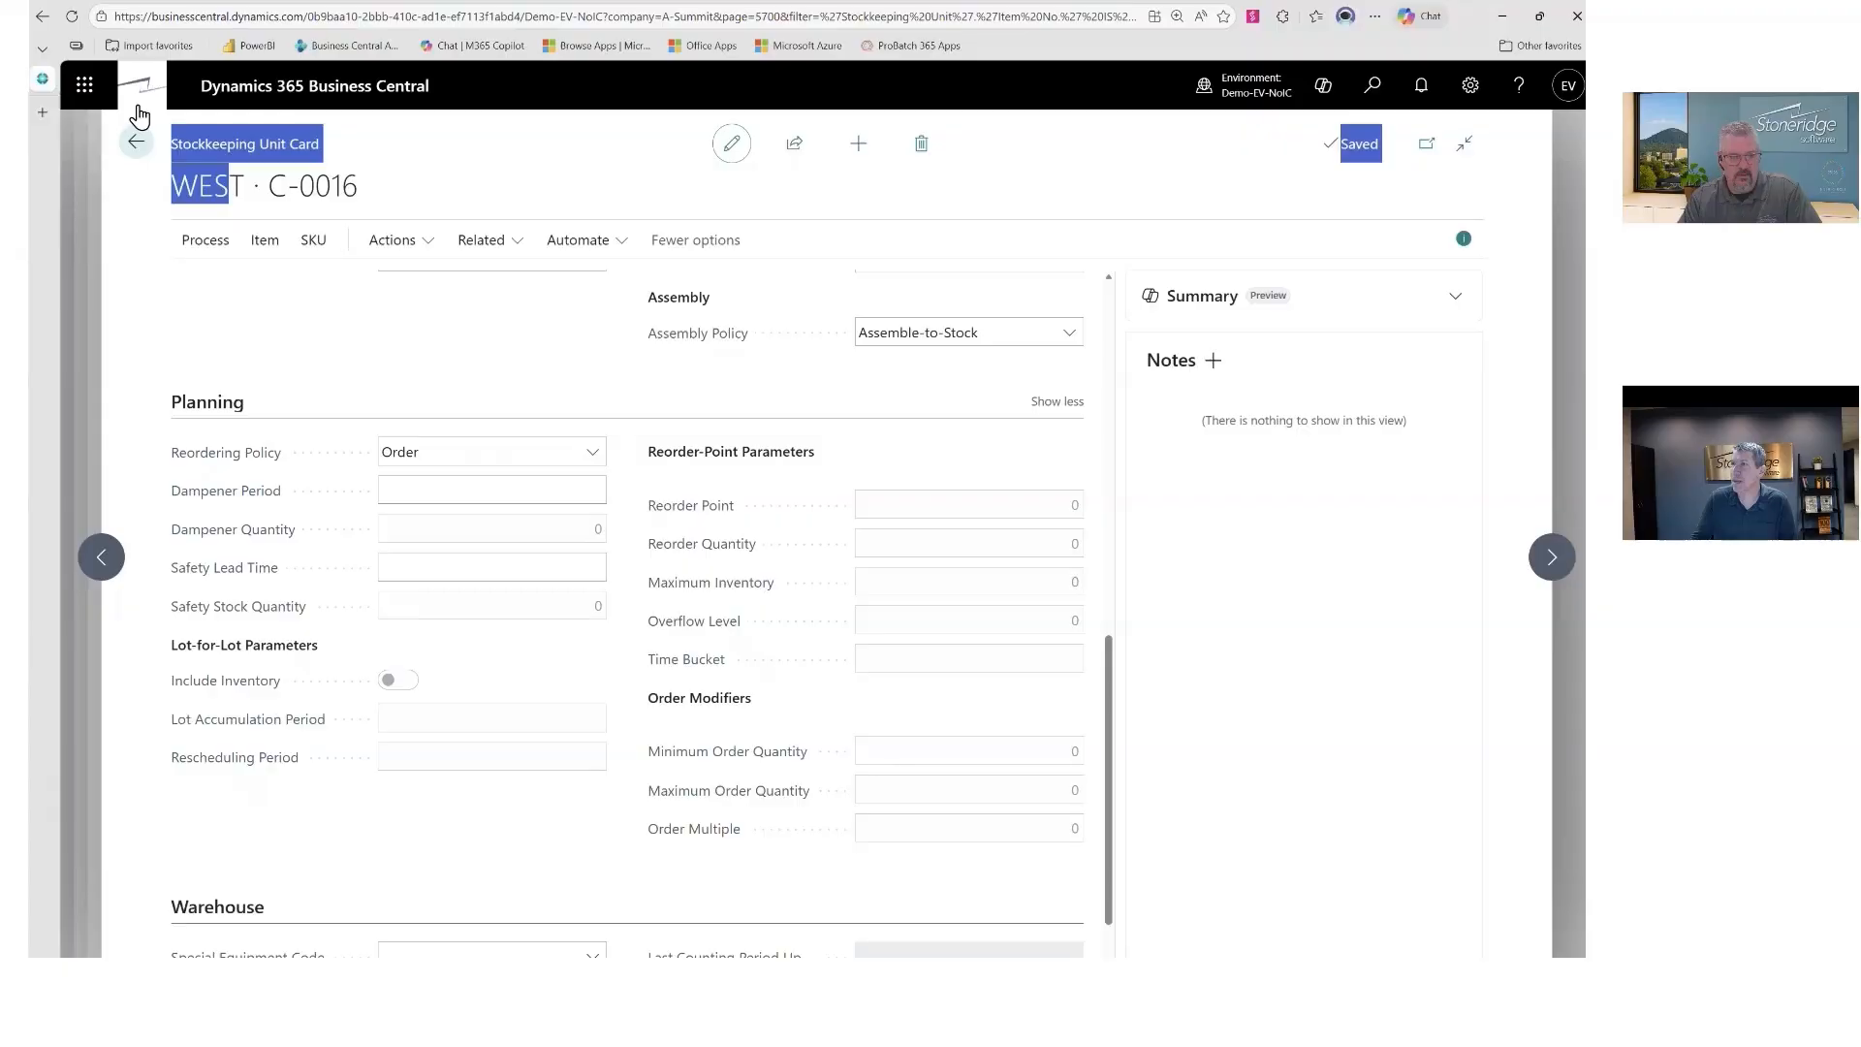
click(139, 145)
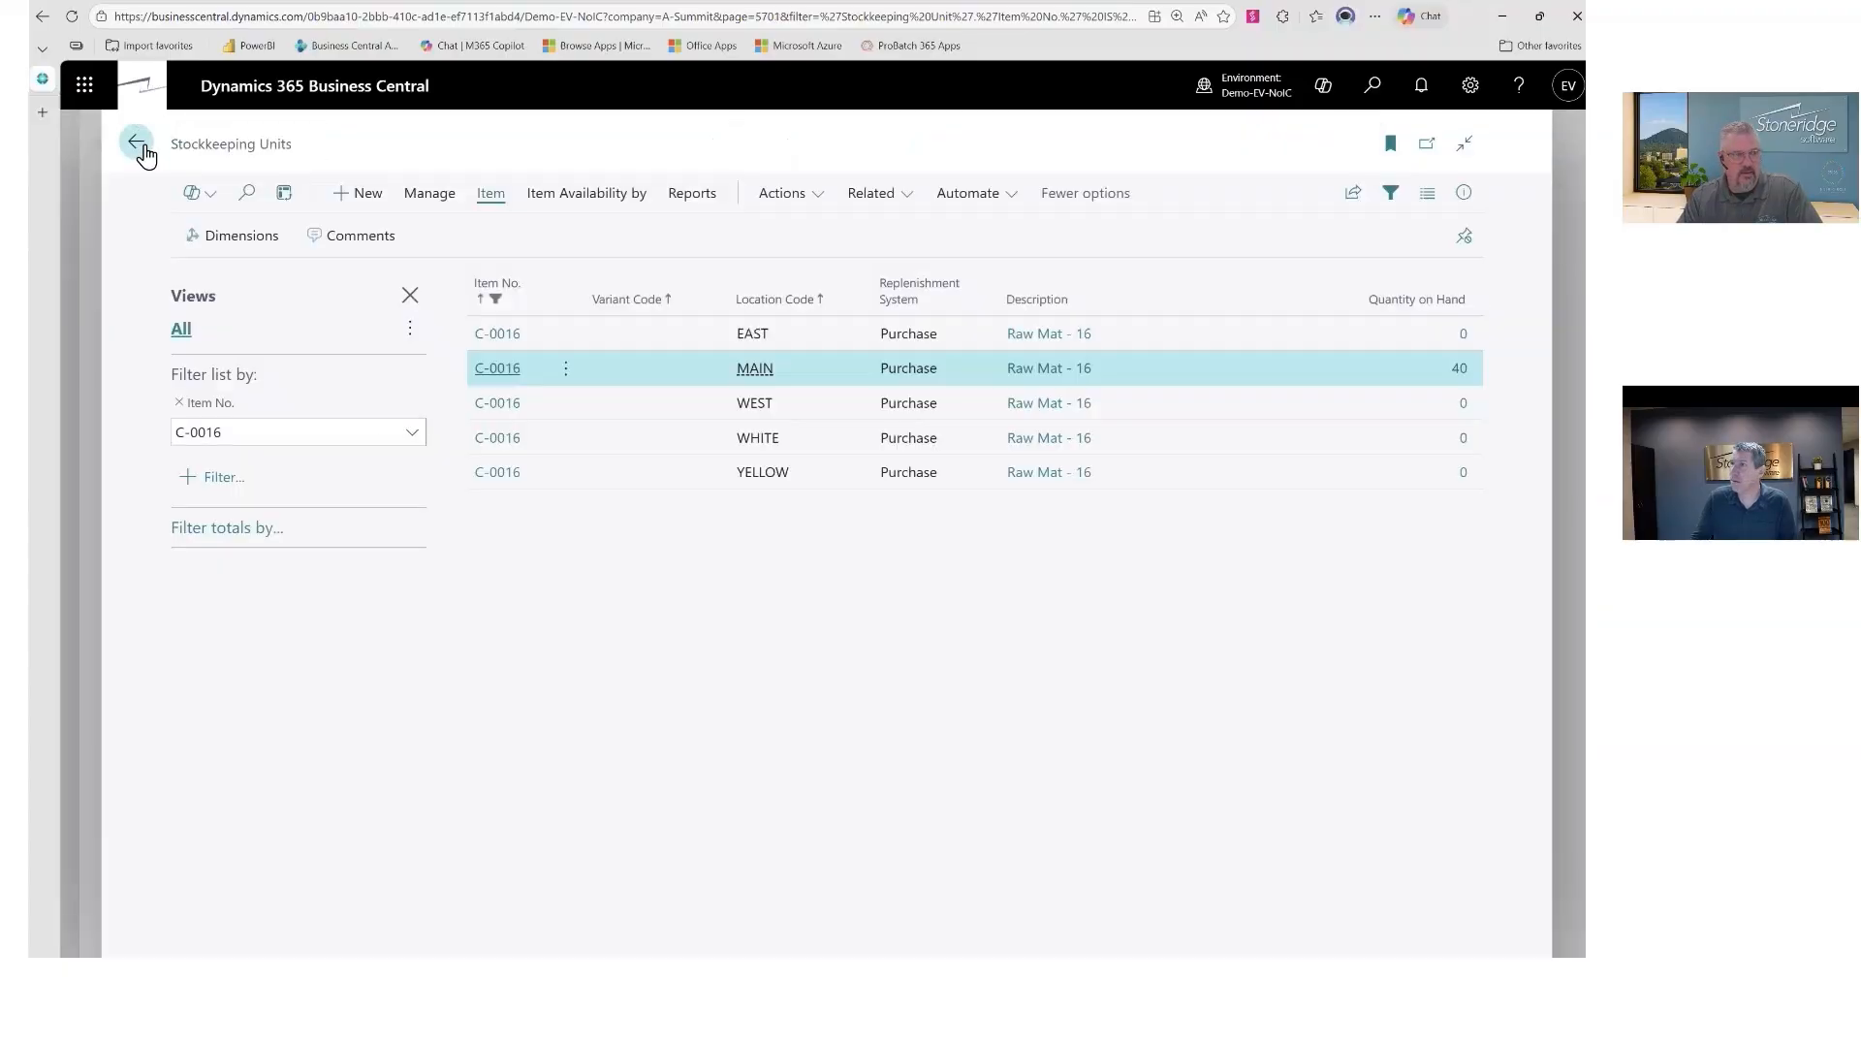
click(905, 32)
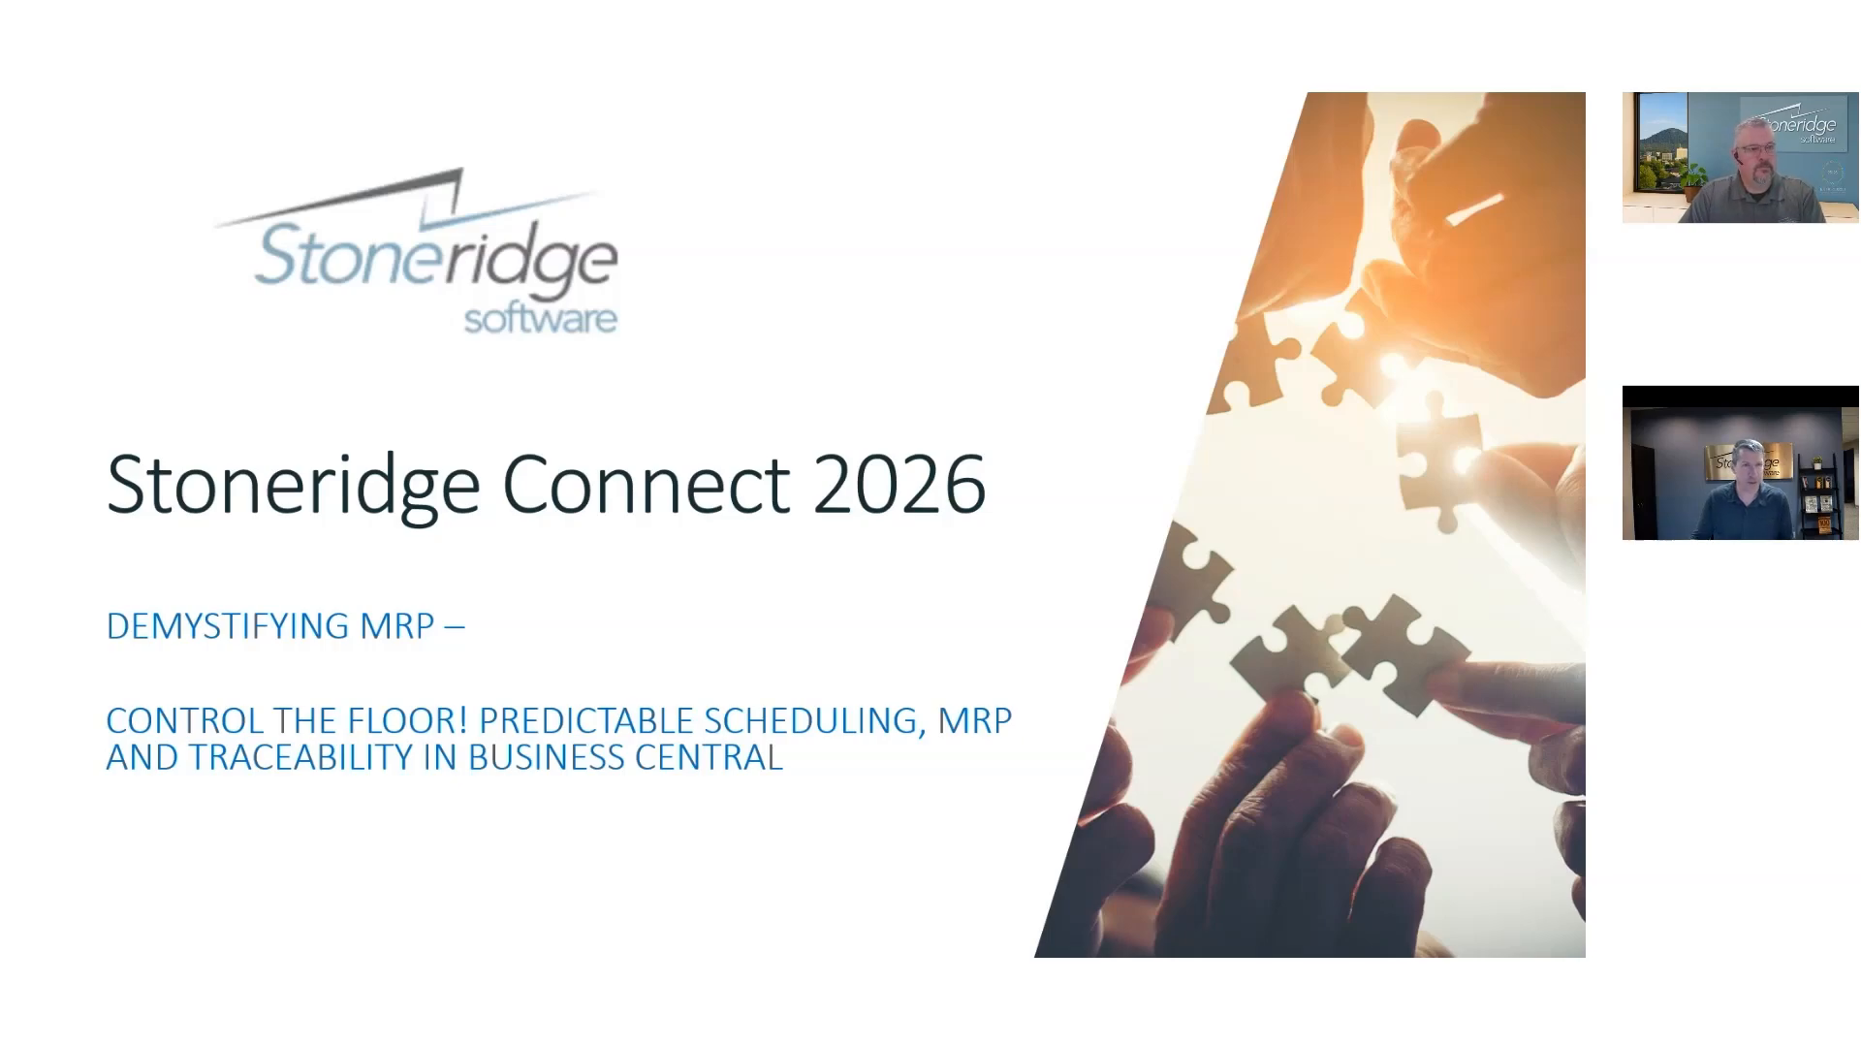
key(Right)
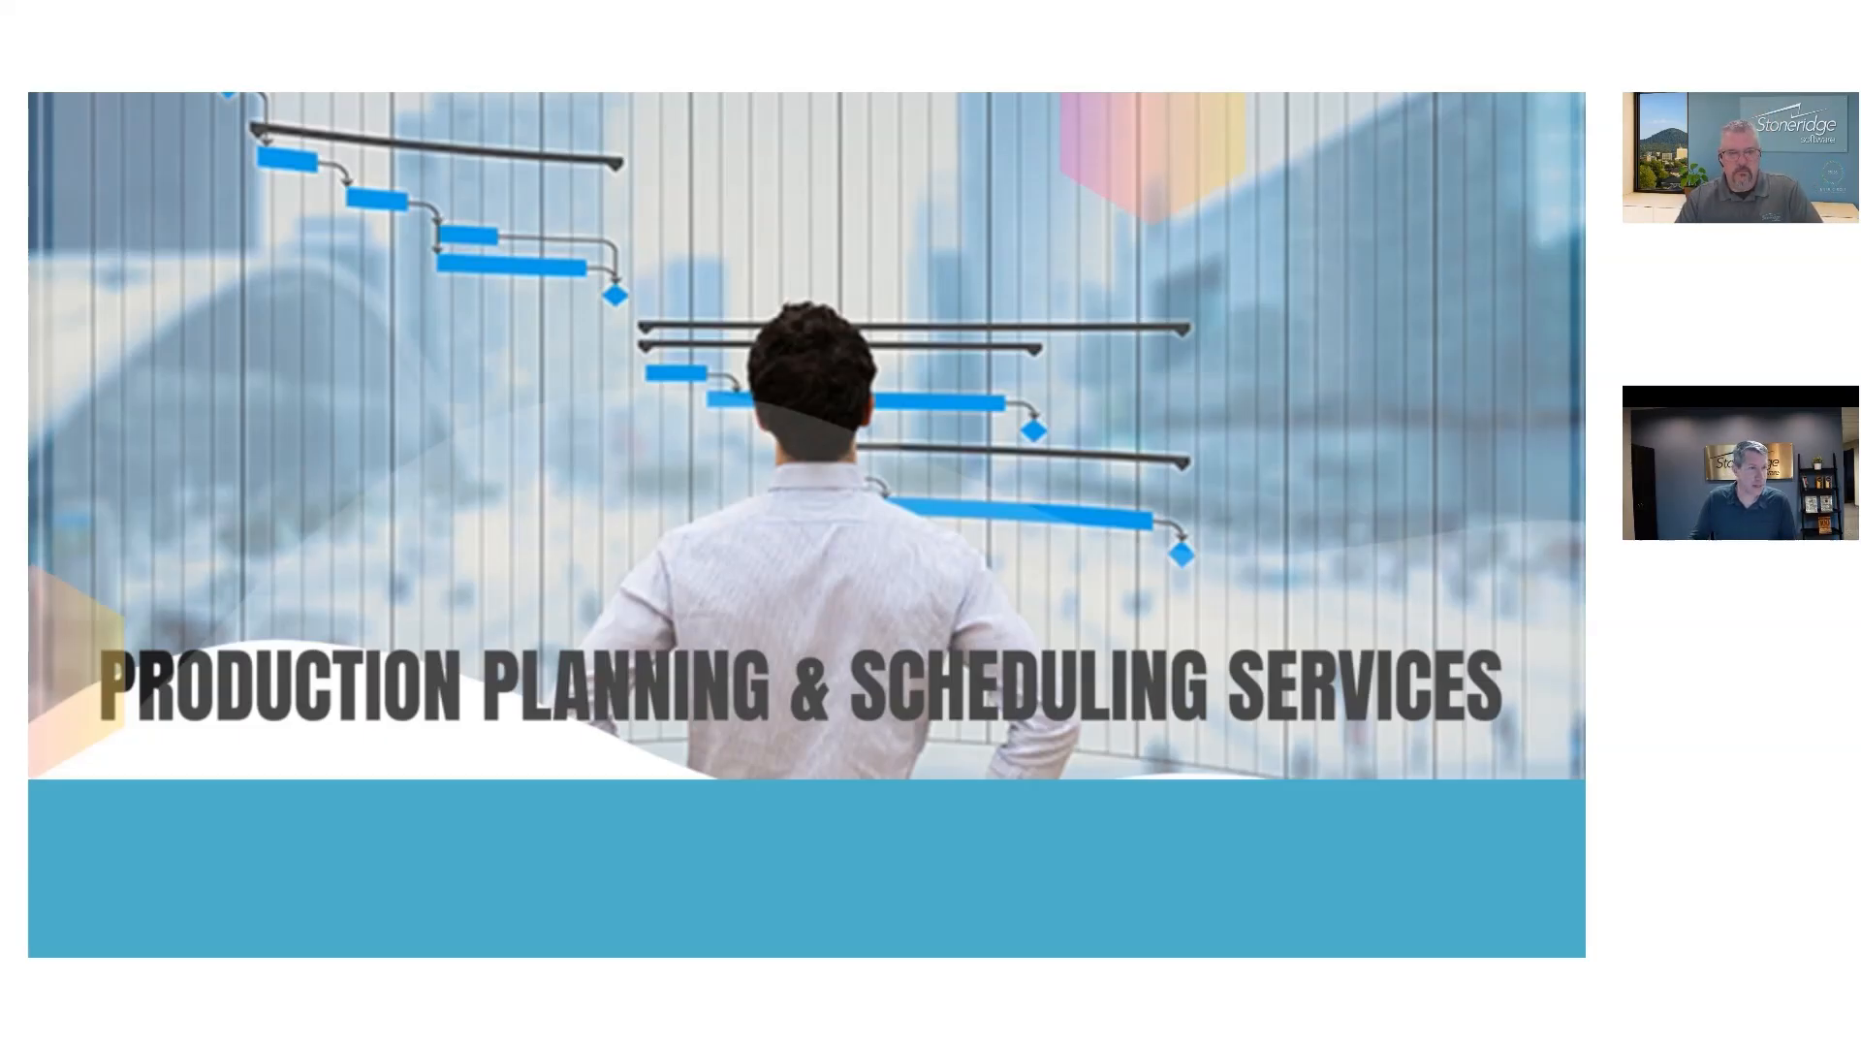
key(Right)
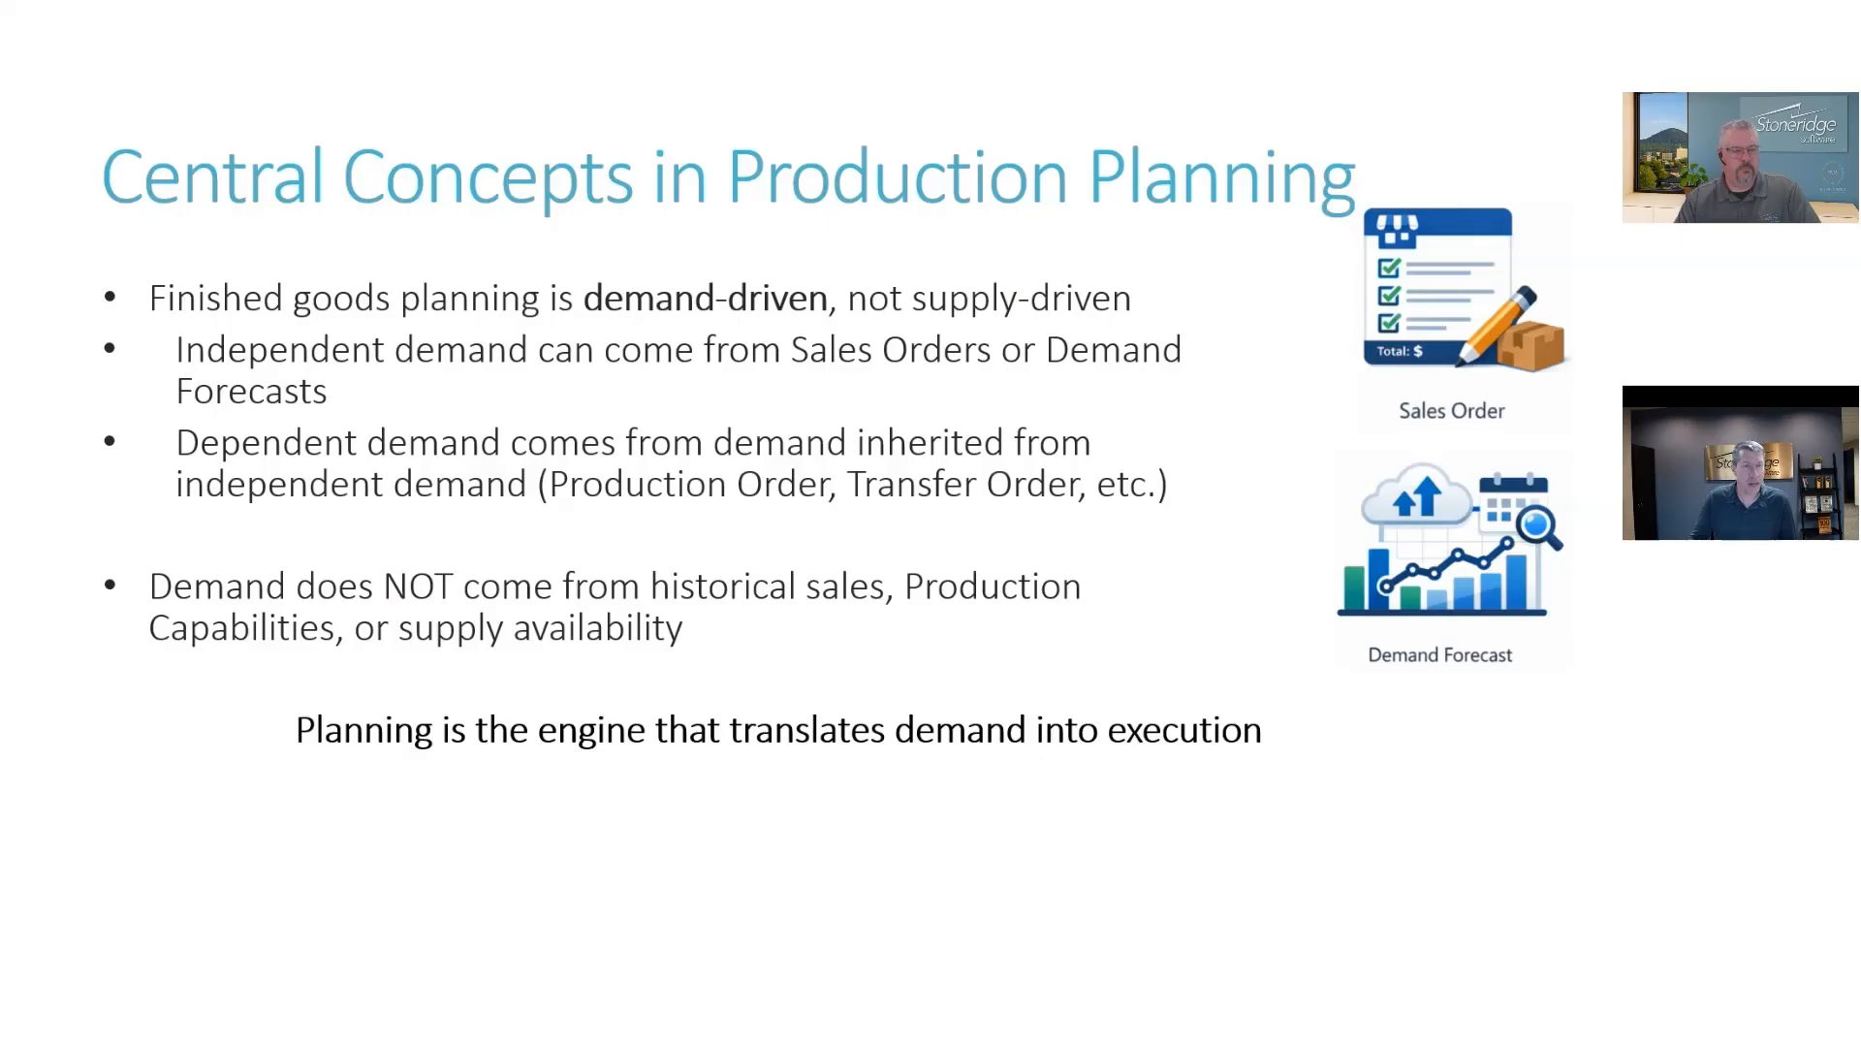
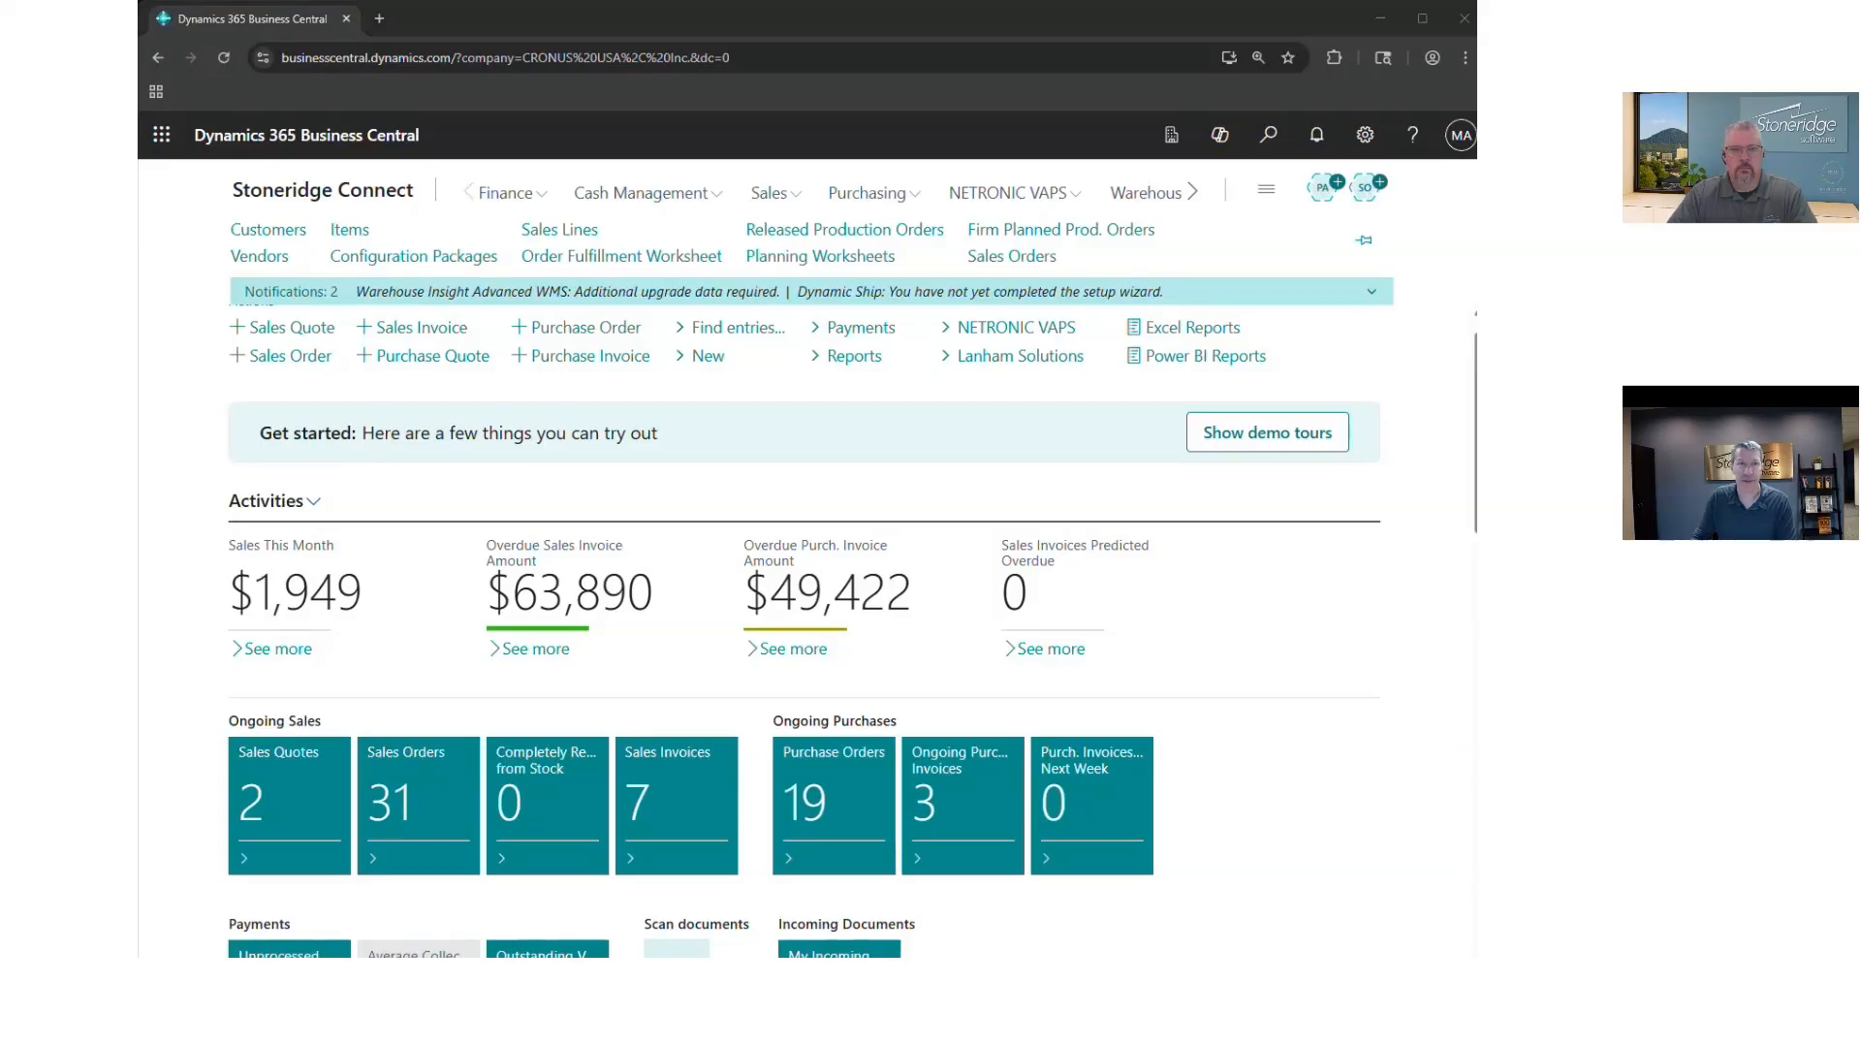
Step: Open the School of Fine Art sales order for the MAIN location from the ongoing sales orders
click(766, 17)
click(418, 804)
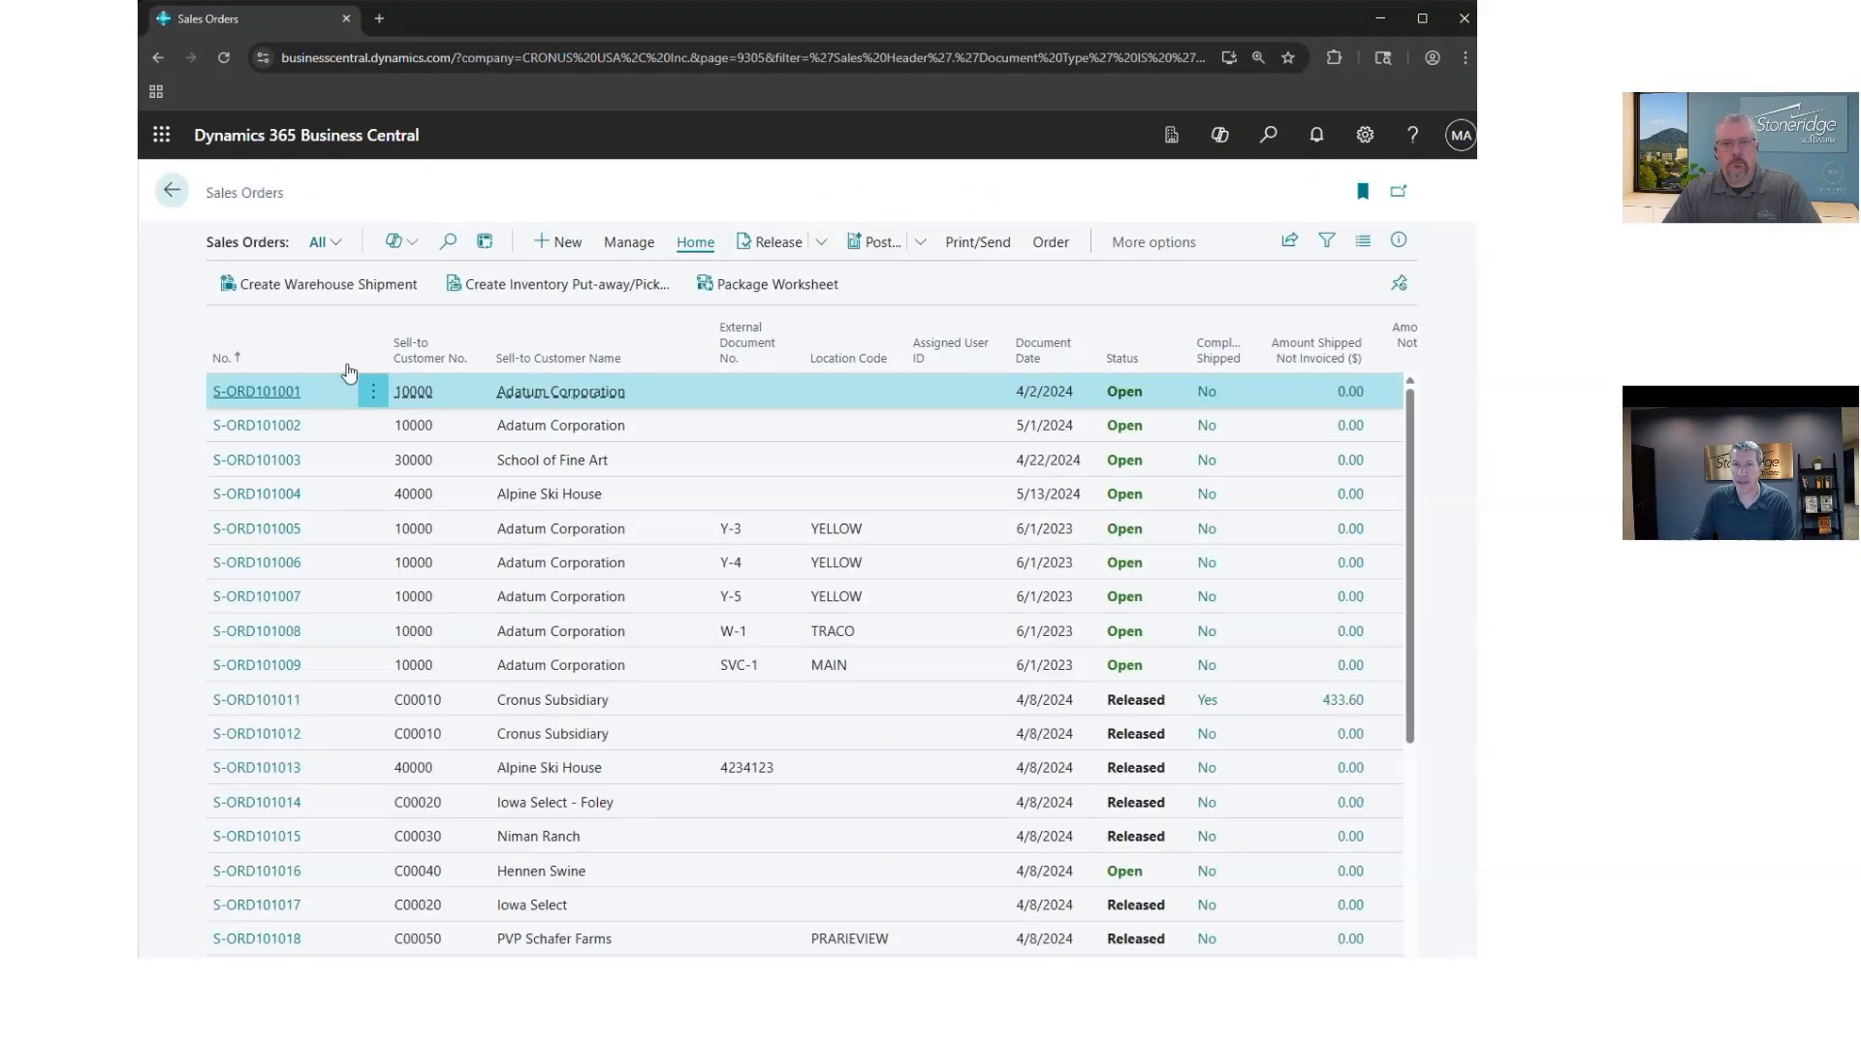
scroll(428, 603, down, 1)
scroll(427, 603, down, 5)
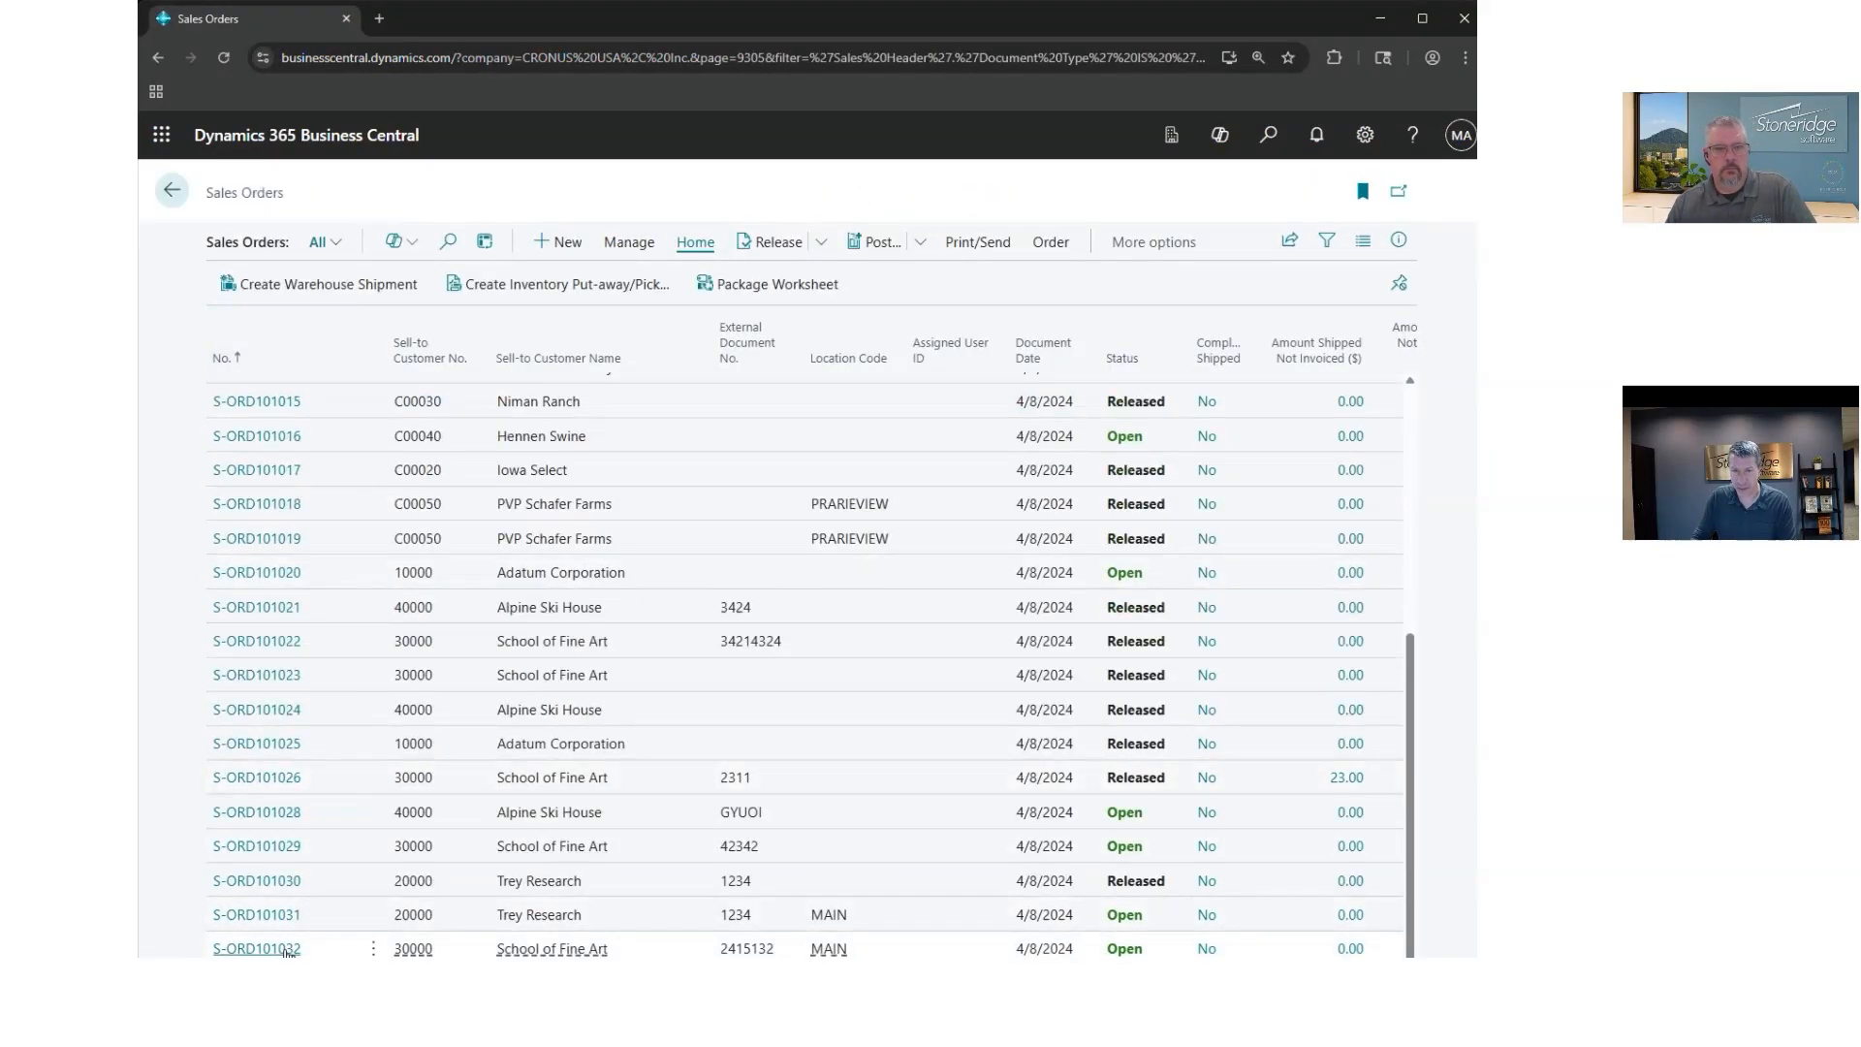
click(286, 949)
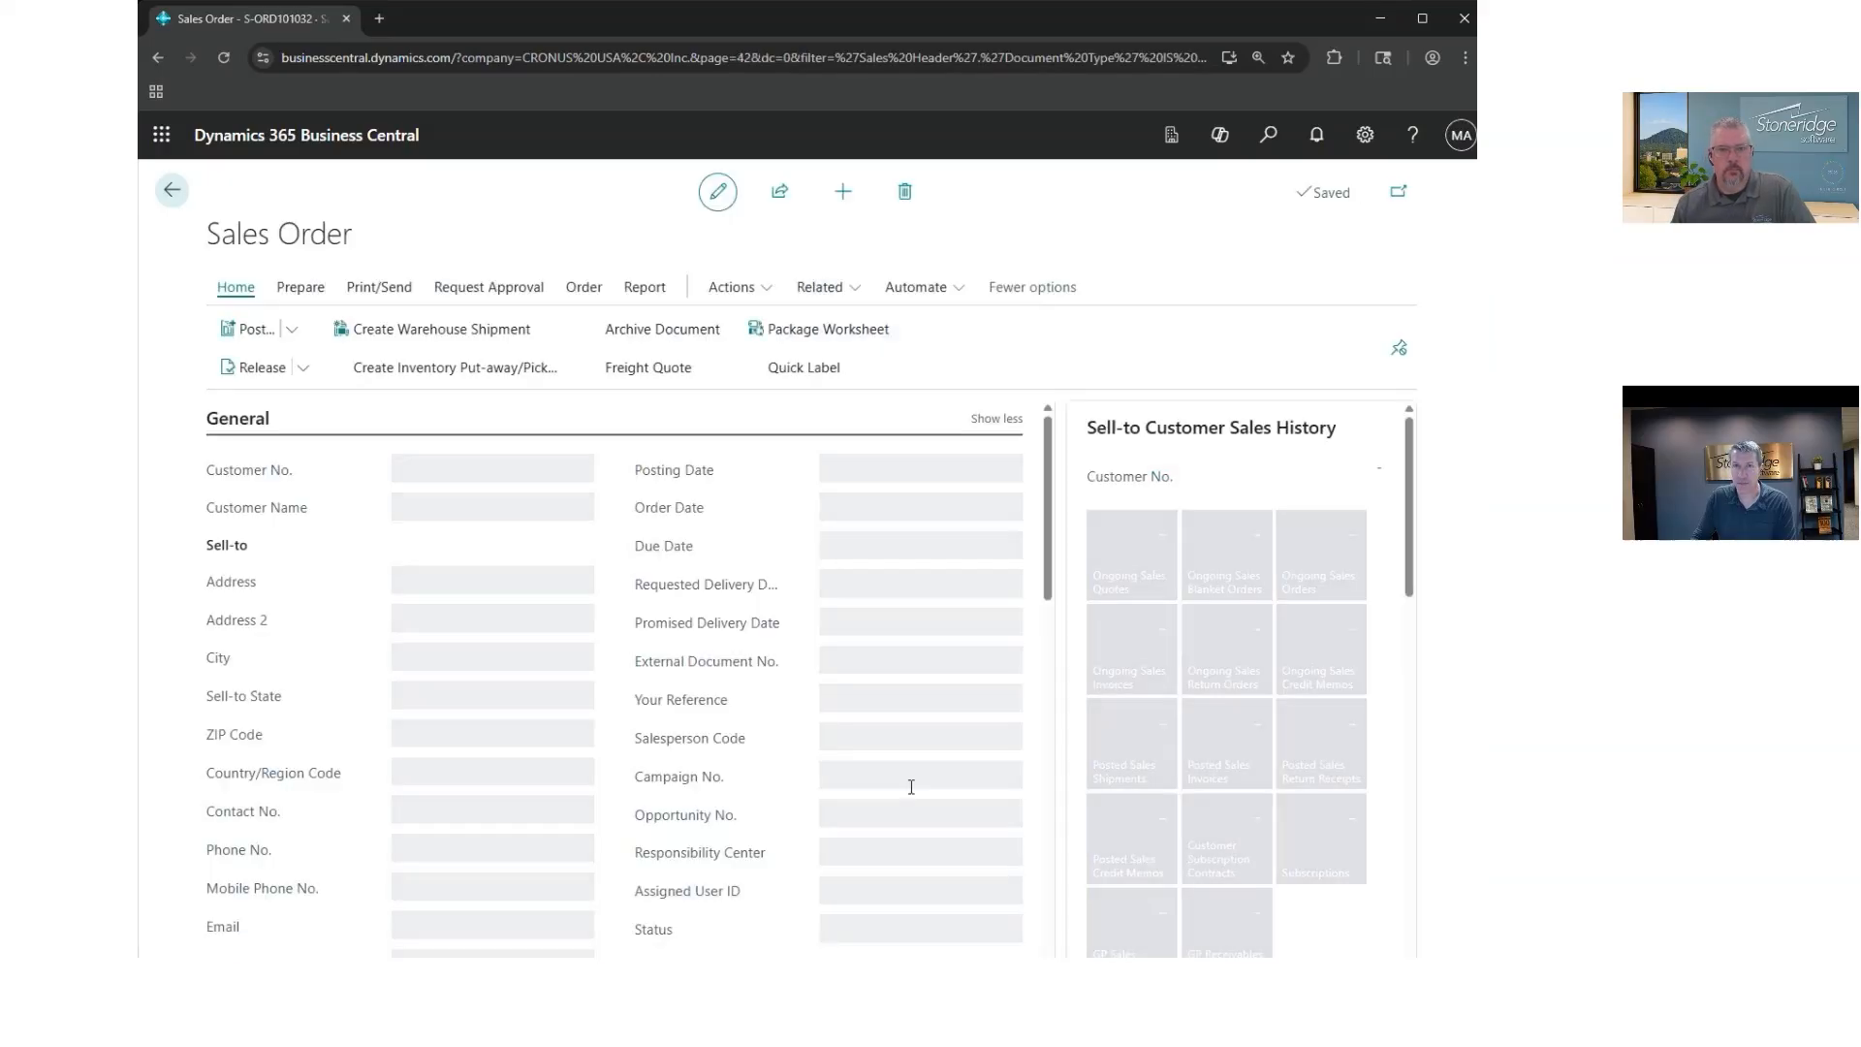
Step: Hide the order's FactBox details and examine the line quantities, planned shipment and delivery dates, and the requested delivery date
scroll(631, 543, down, 5)
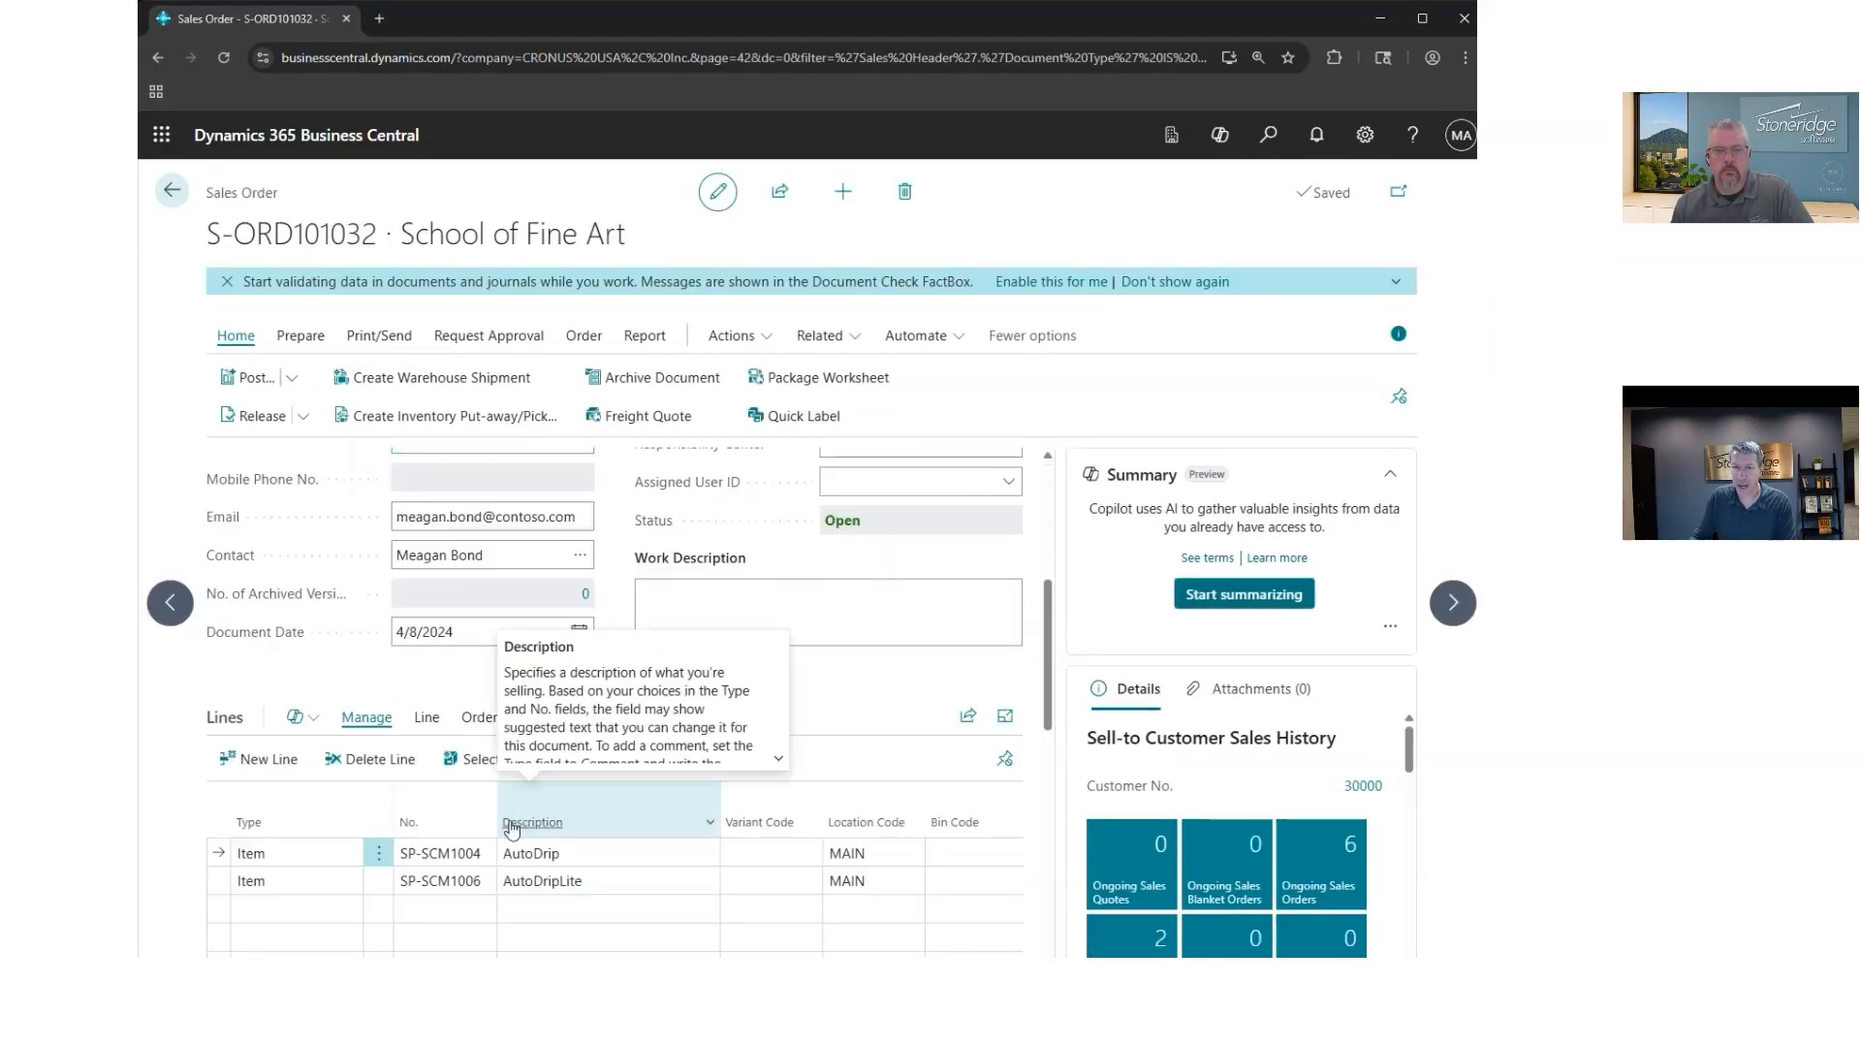
click(1398, 334)
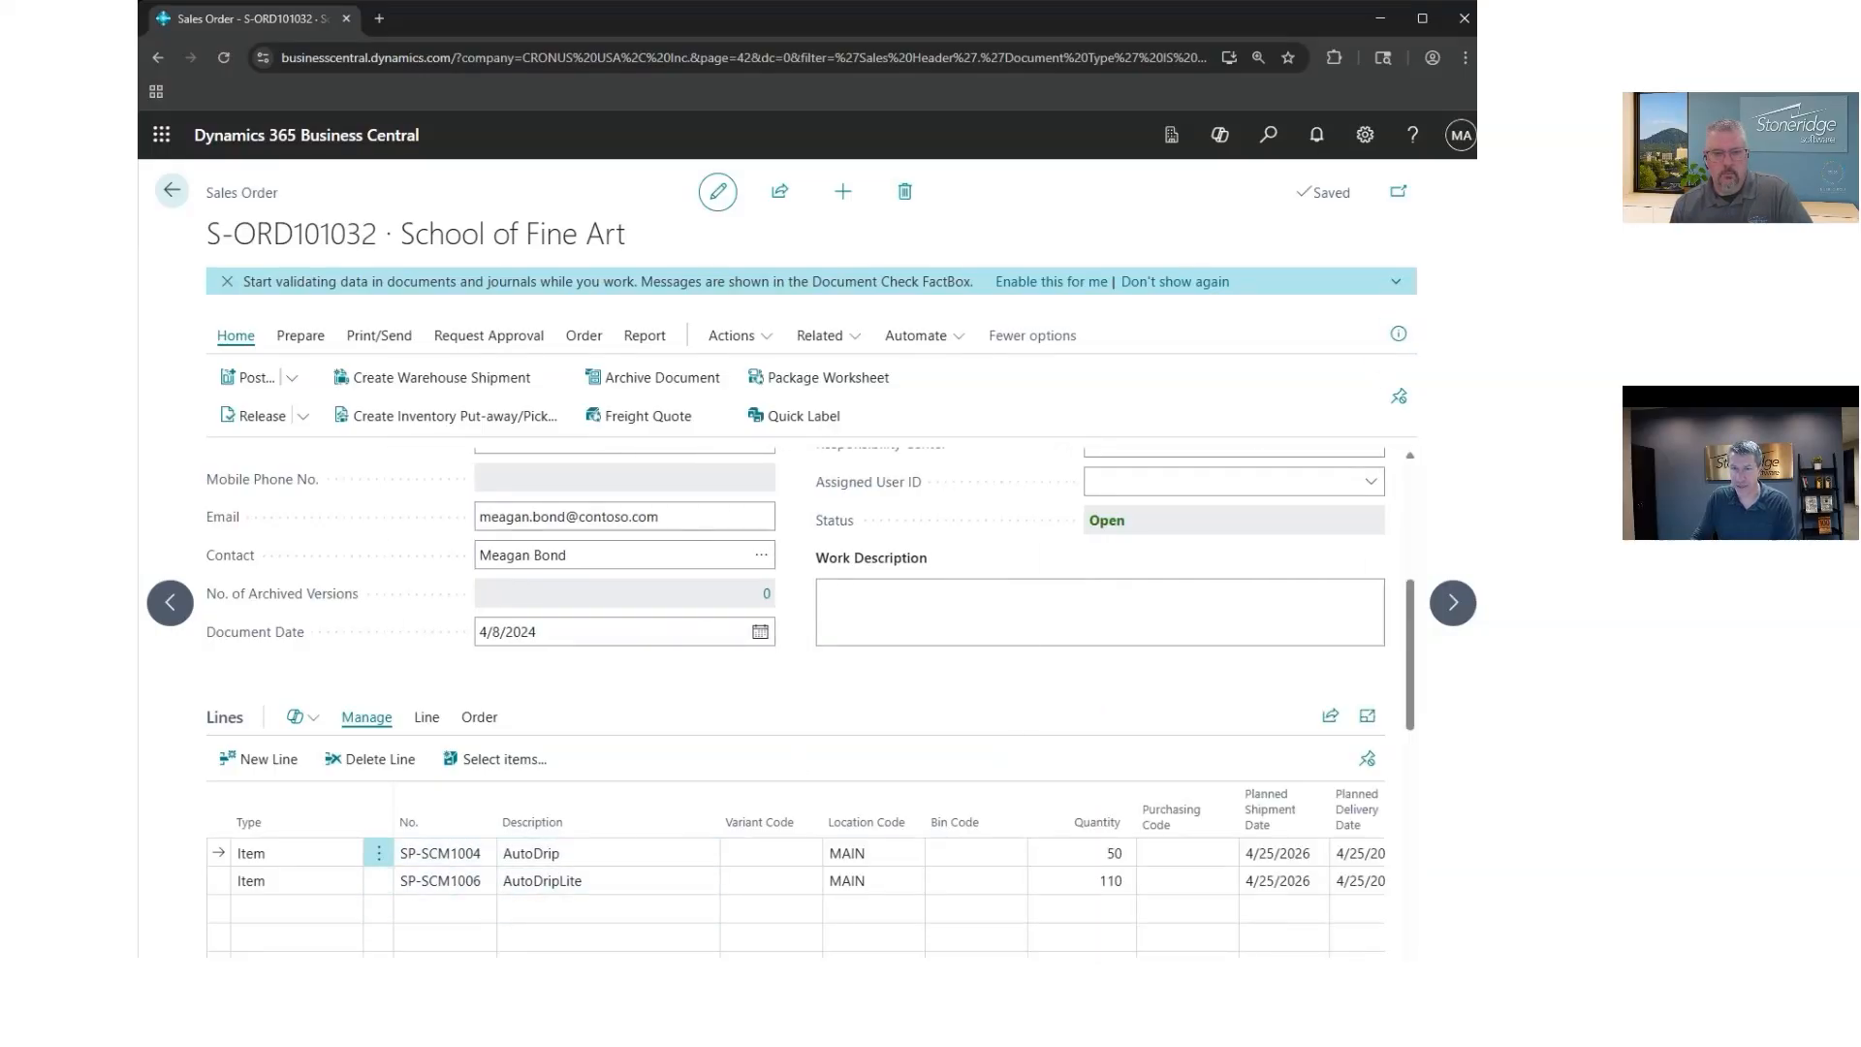
scroll(795, 880, right, 1)
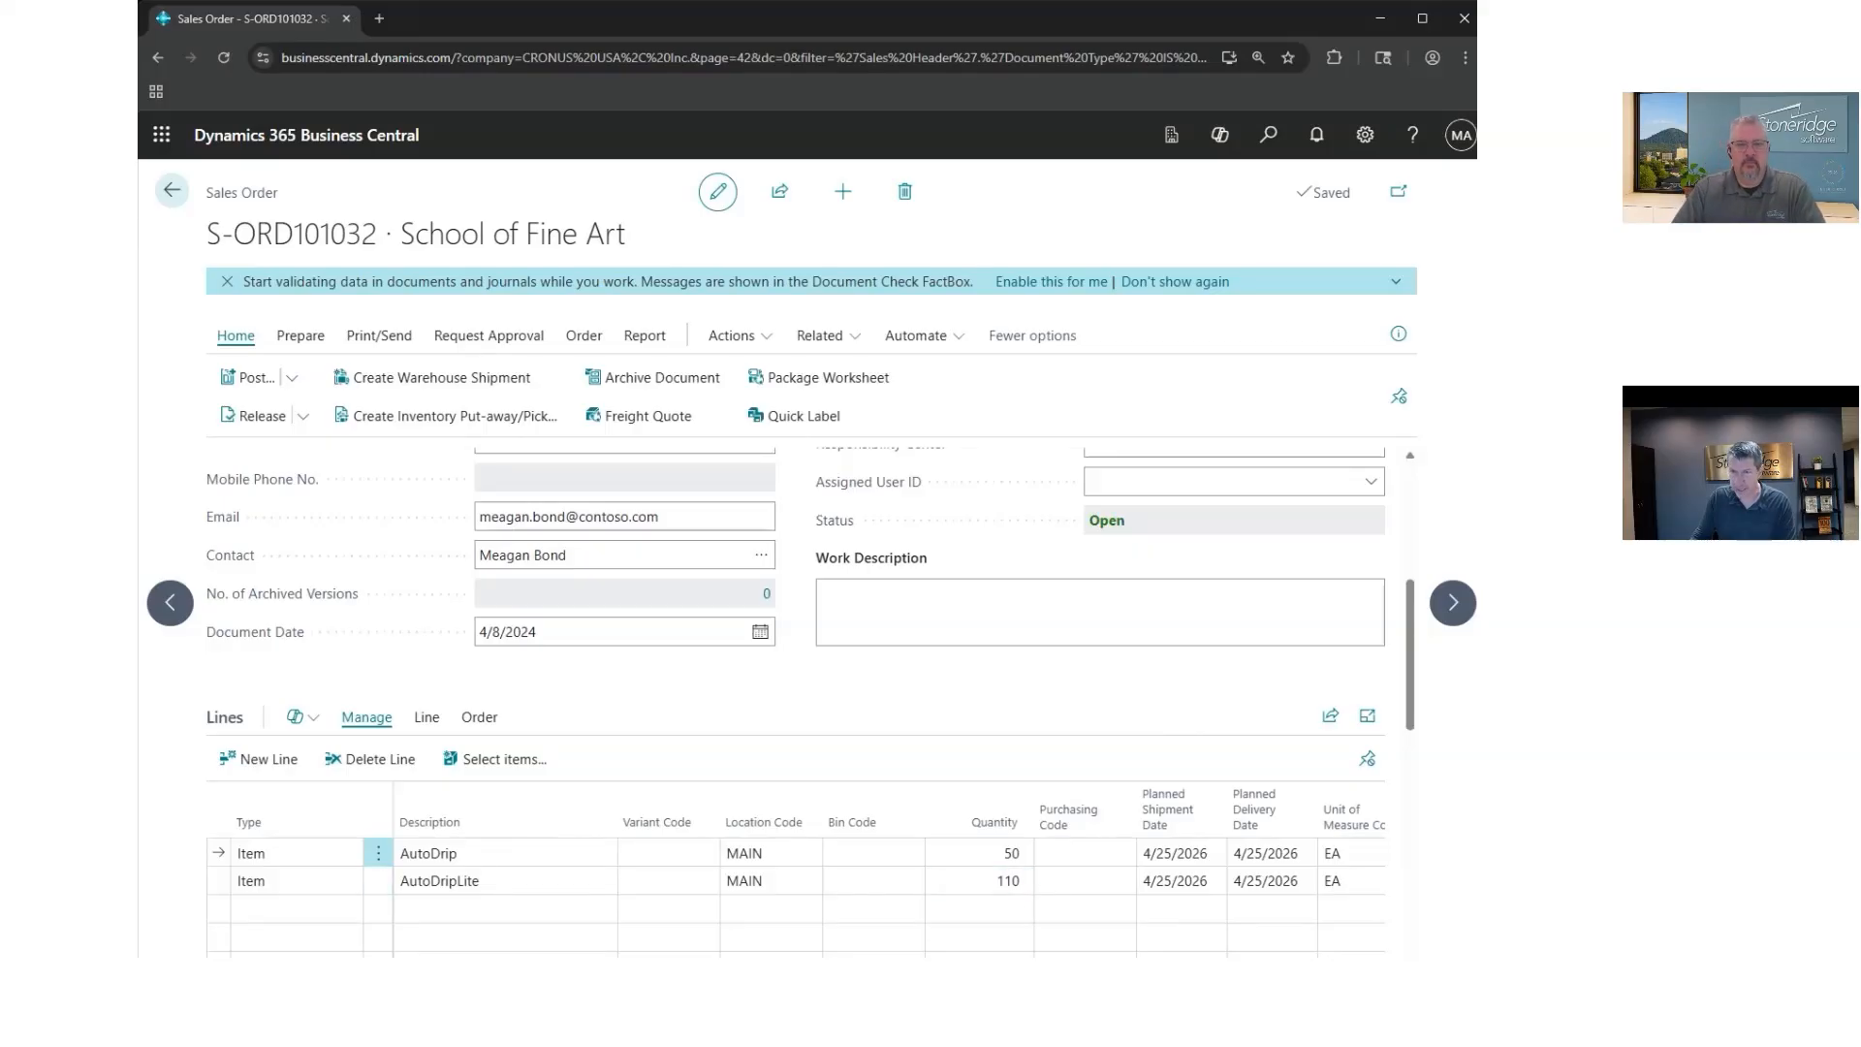
scroll(795, 872, right, 4)
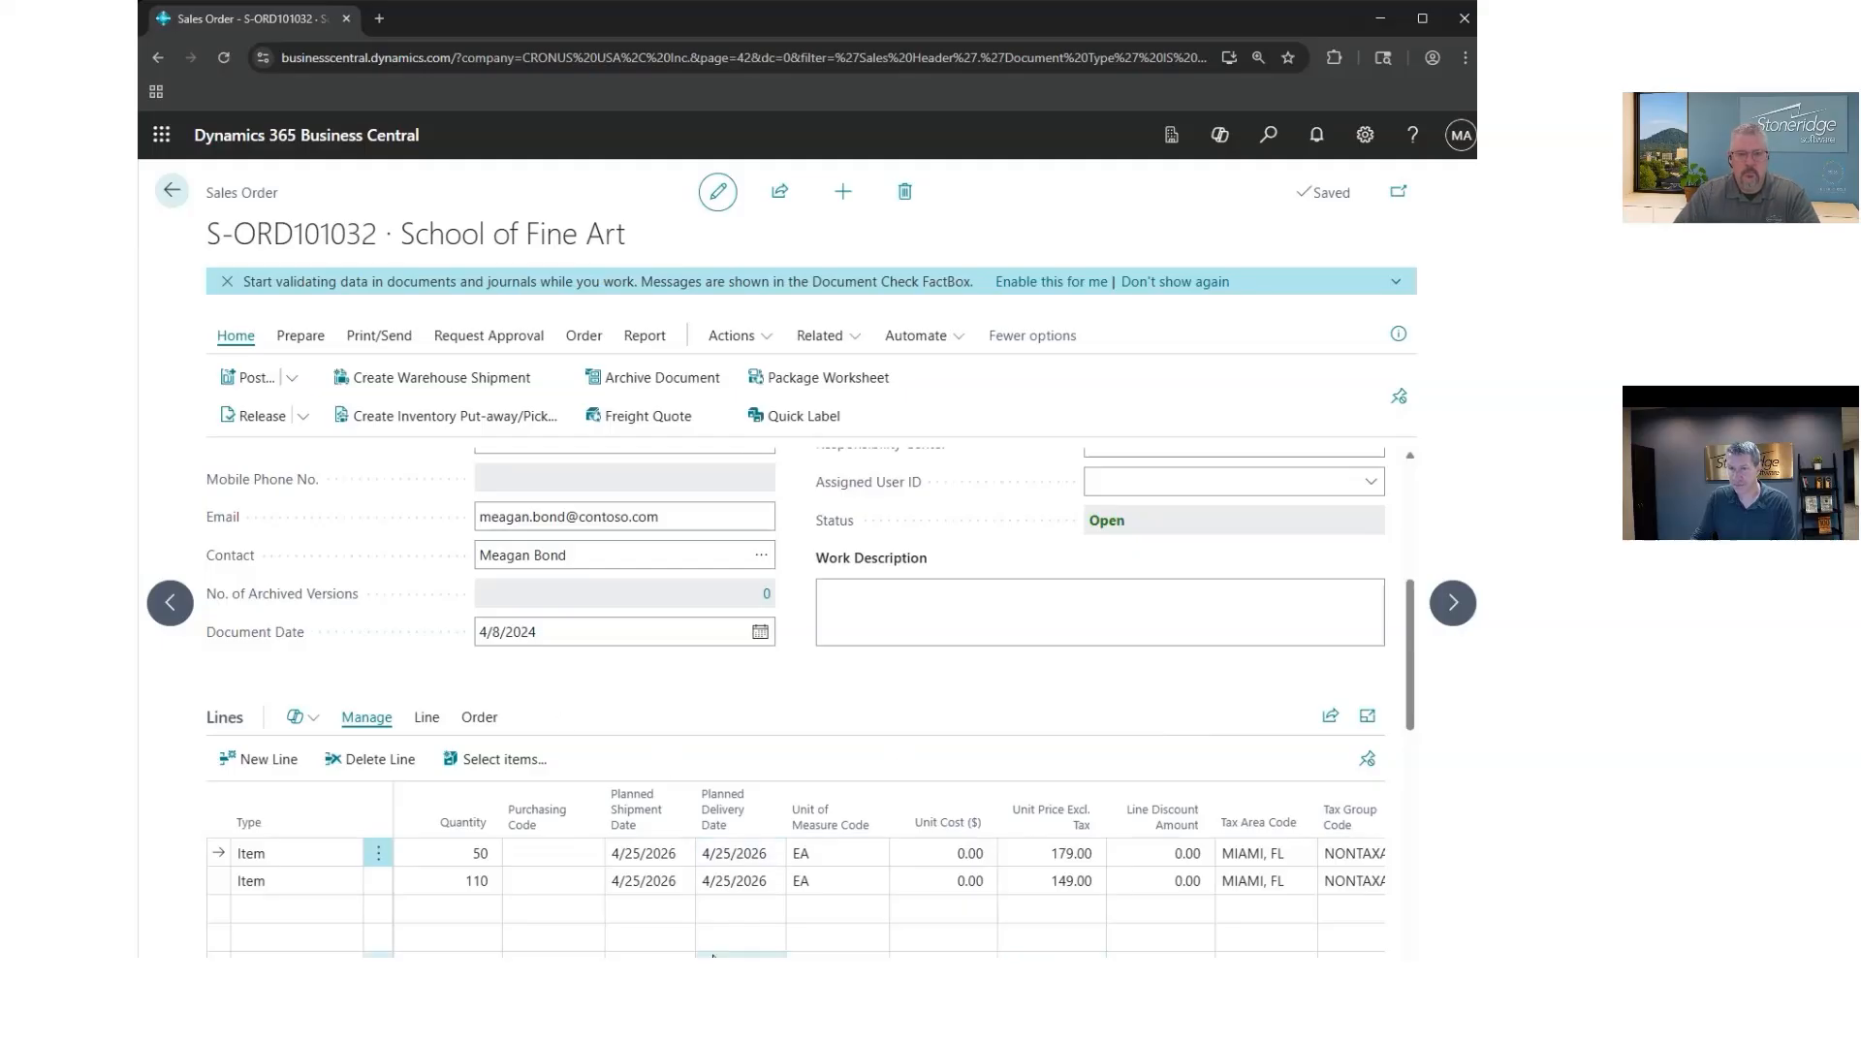
scroll(1208, 663, up, 3)
scroll(1208, 663, up, 2)
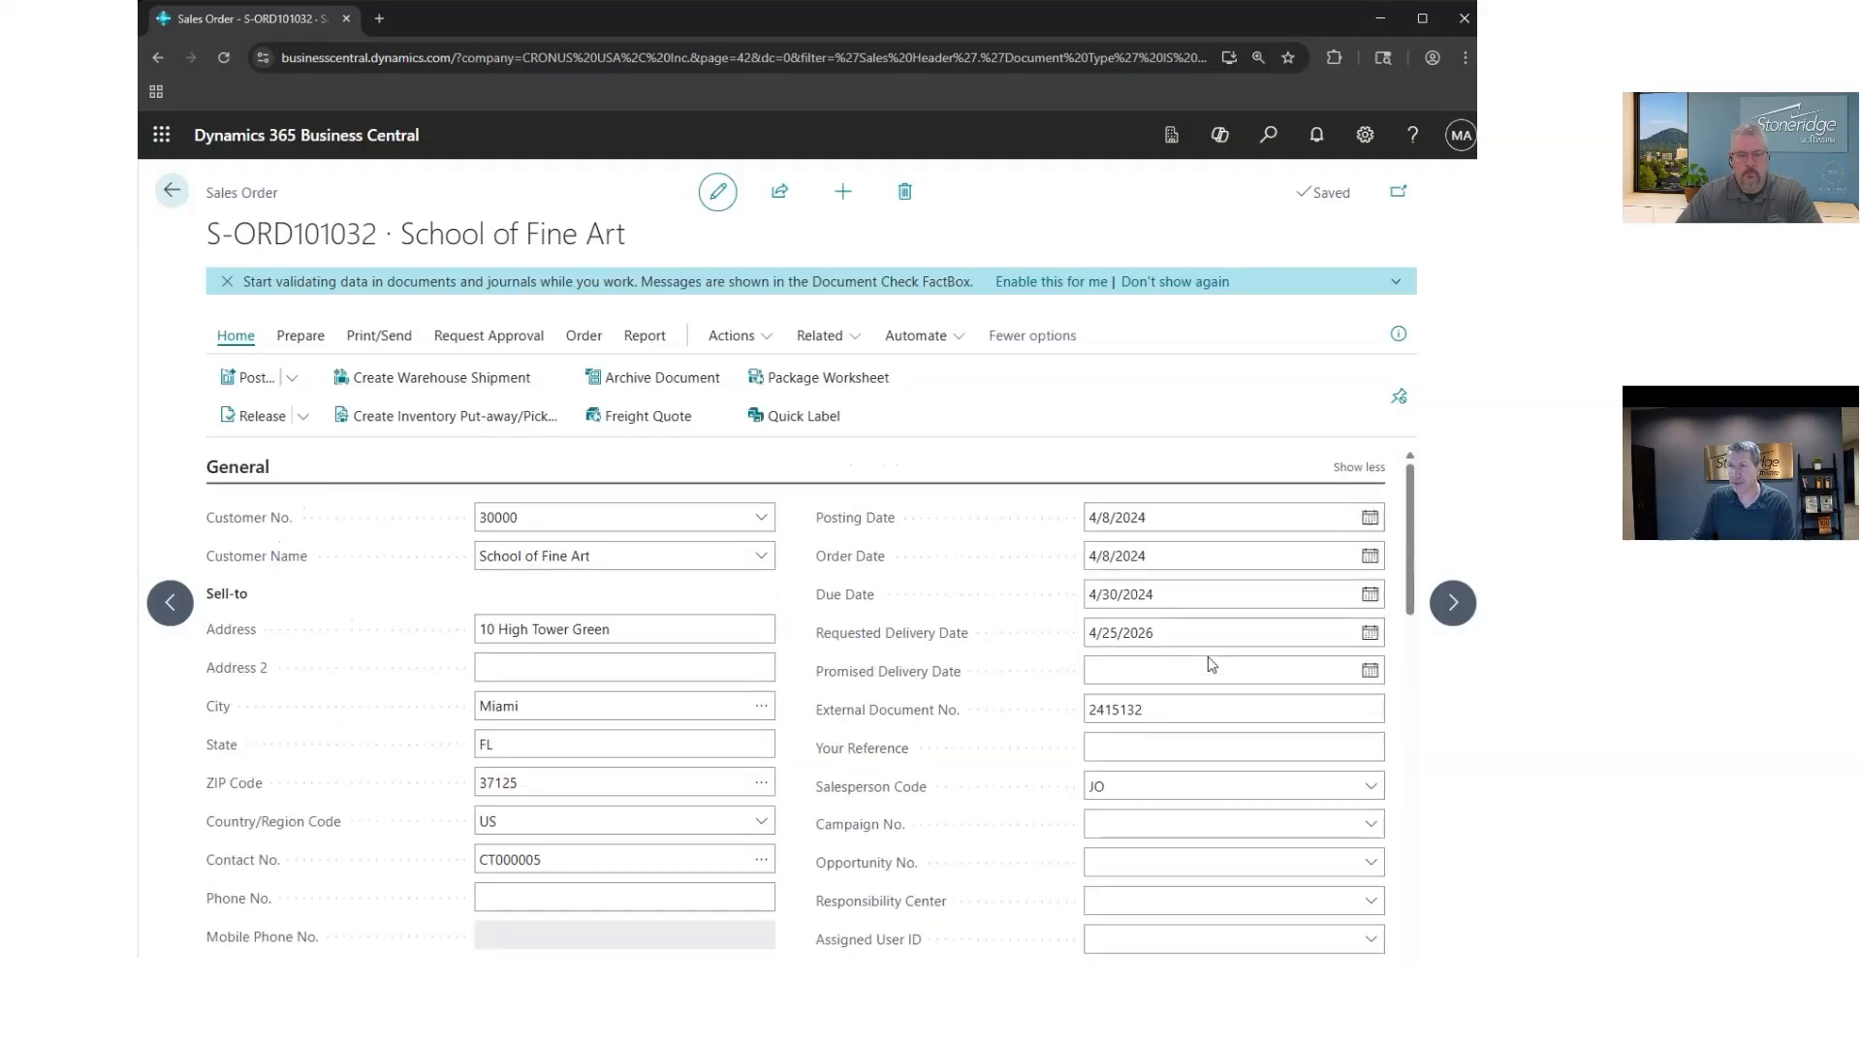
Step: Review the School of Fine Art order's item lines and open the order's sales order planning
mouse_move(888, 714)
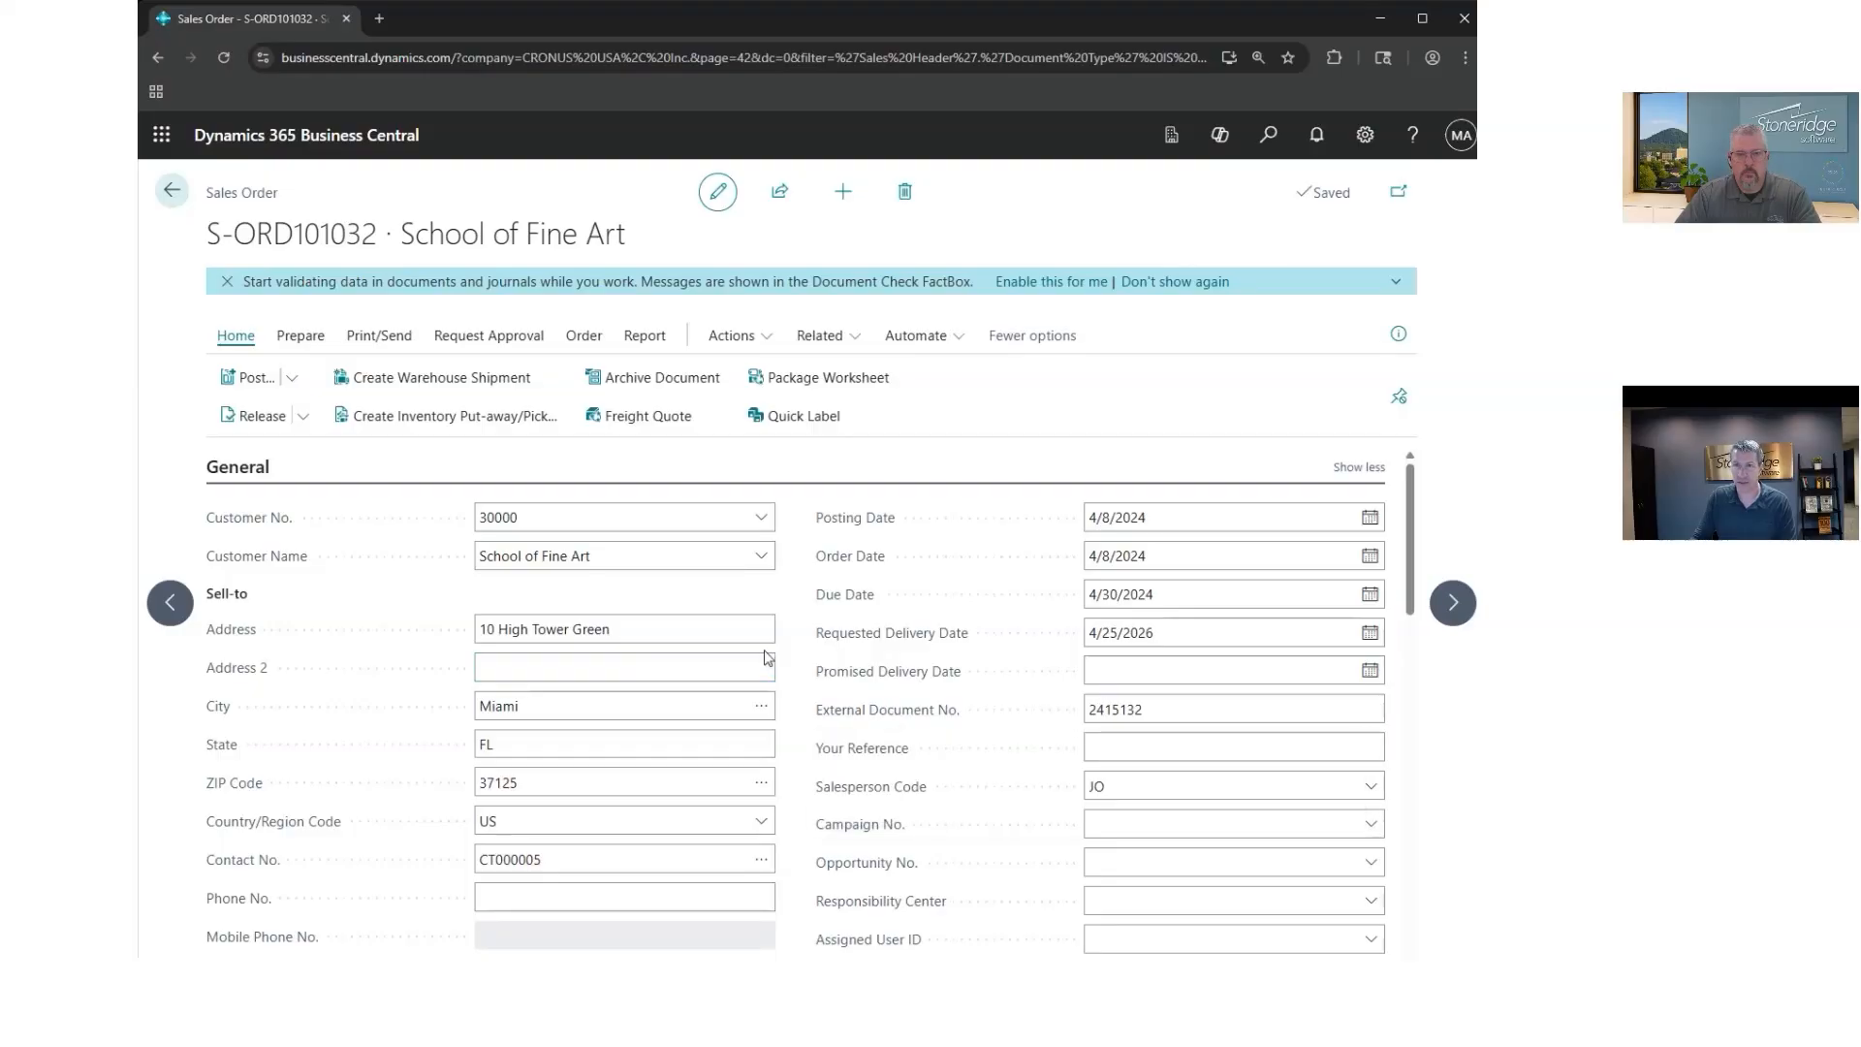
scroll(767, 658, down, 3)
scroll(548, 638, up, 3)
scroll(644, 543, down, 6)
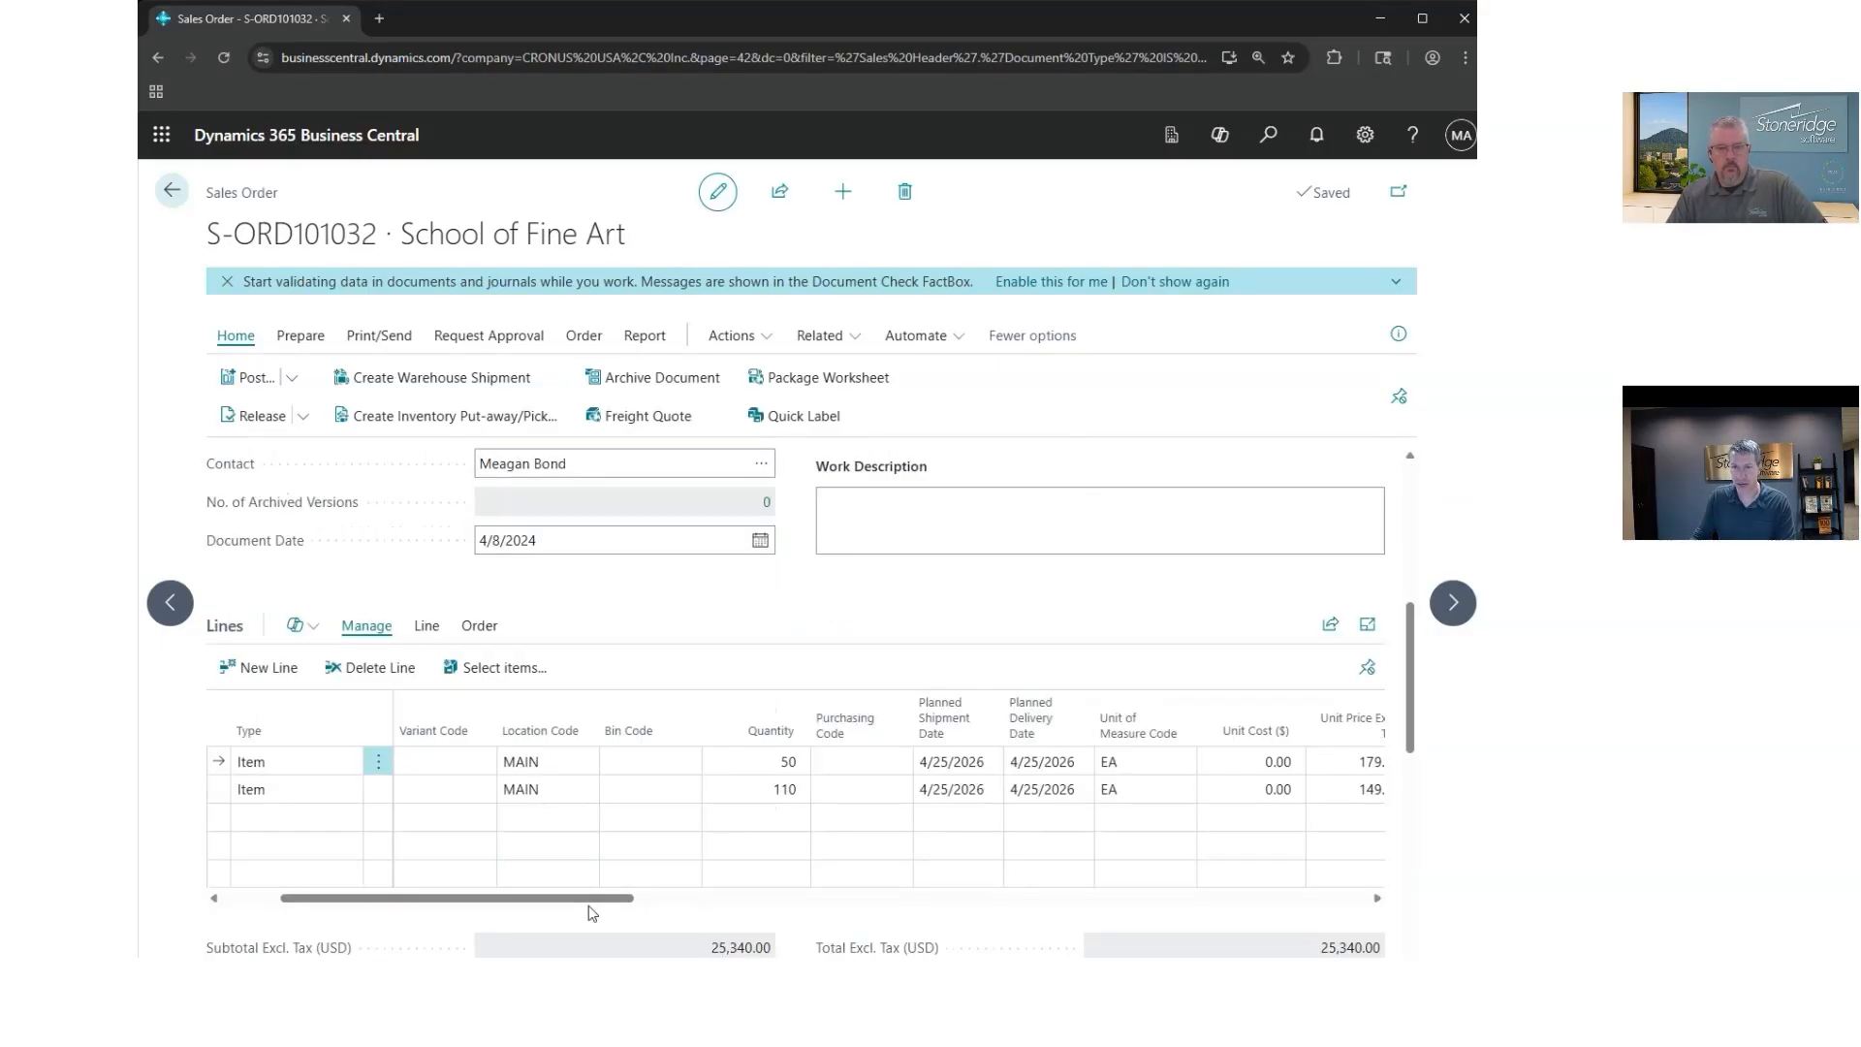
drag(587, 900, 473, 904)
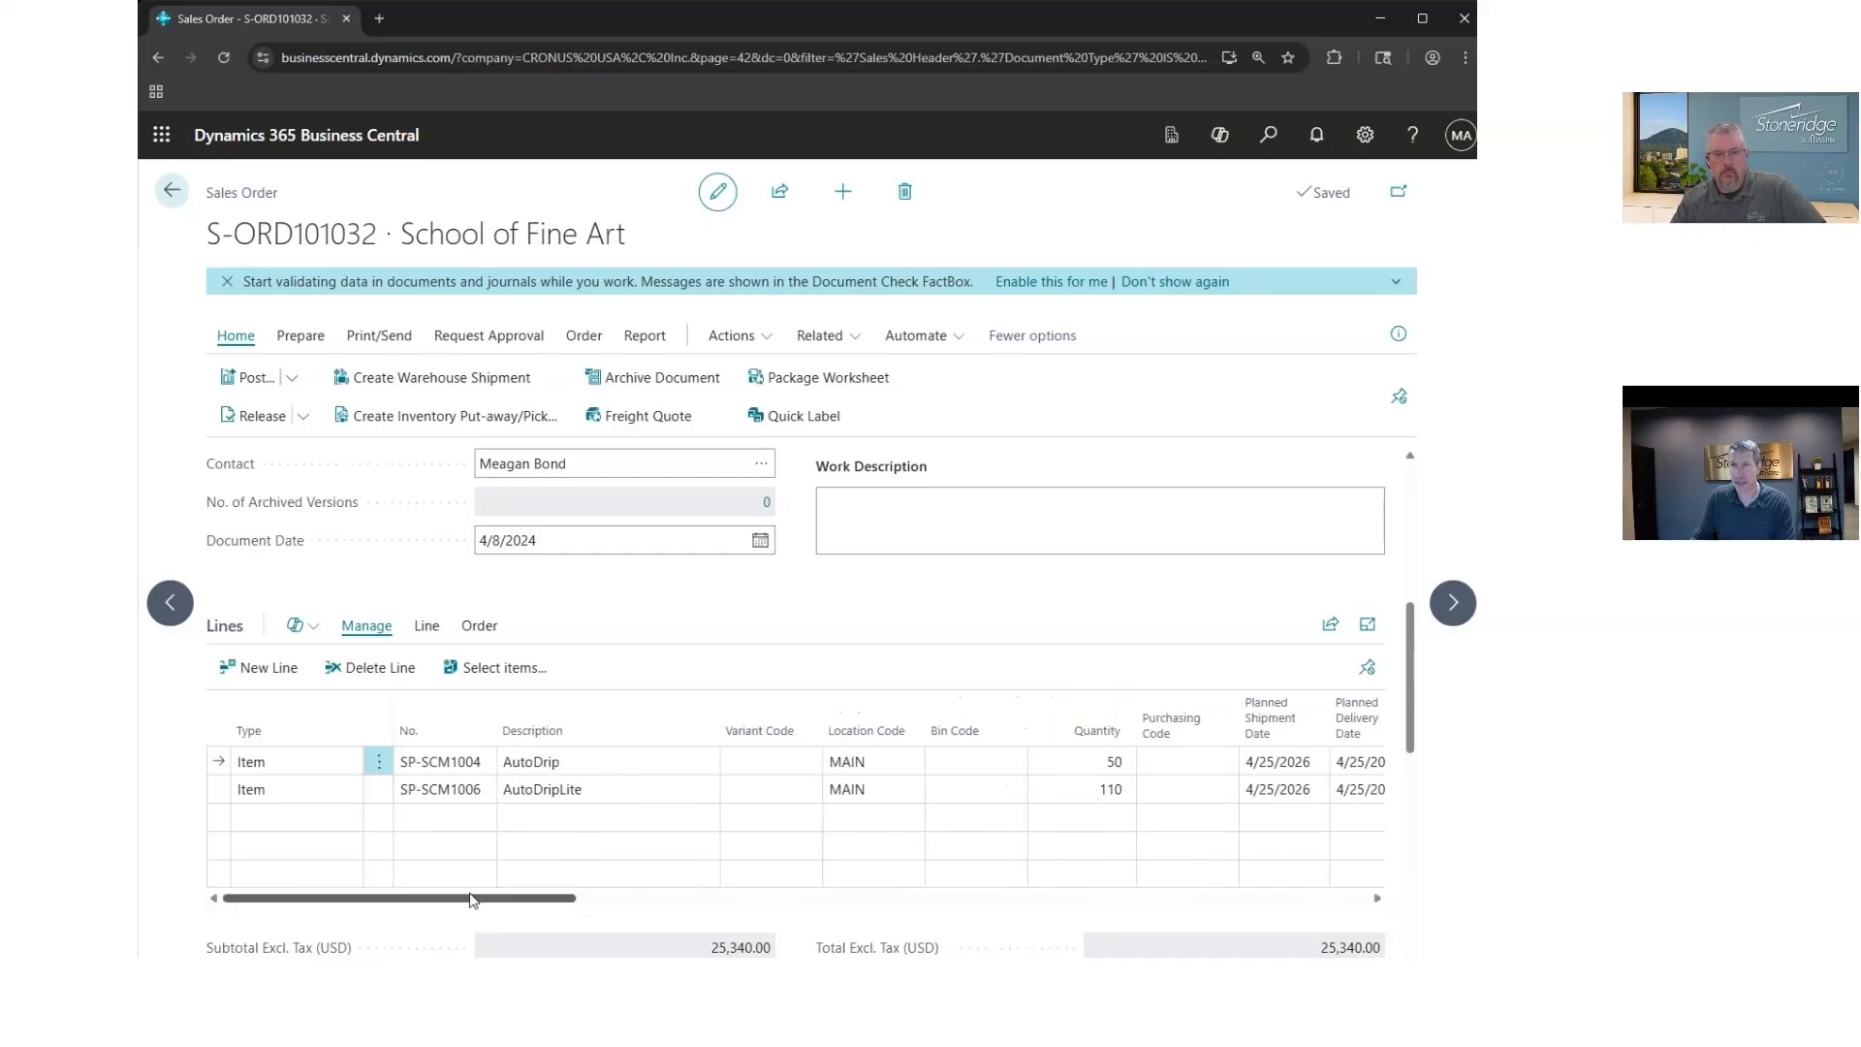
click(731, 339)
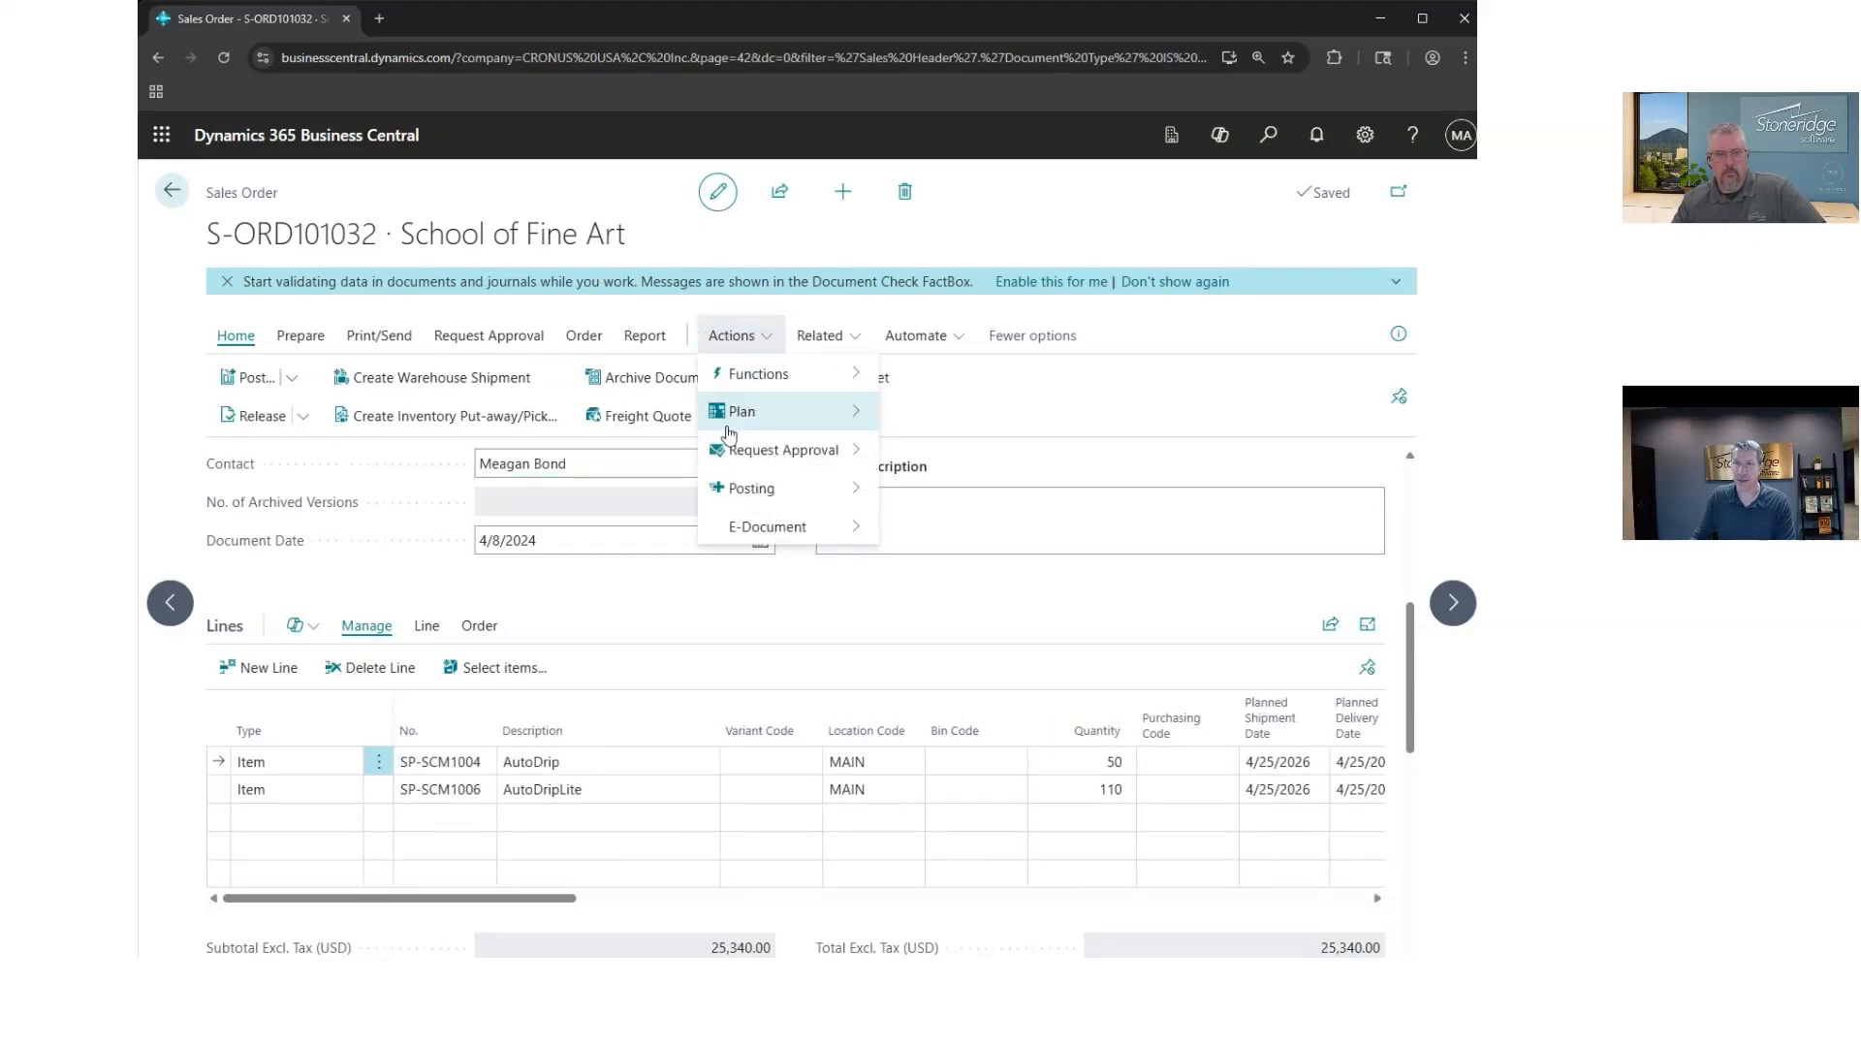
mouse_move(731, 427)
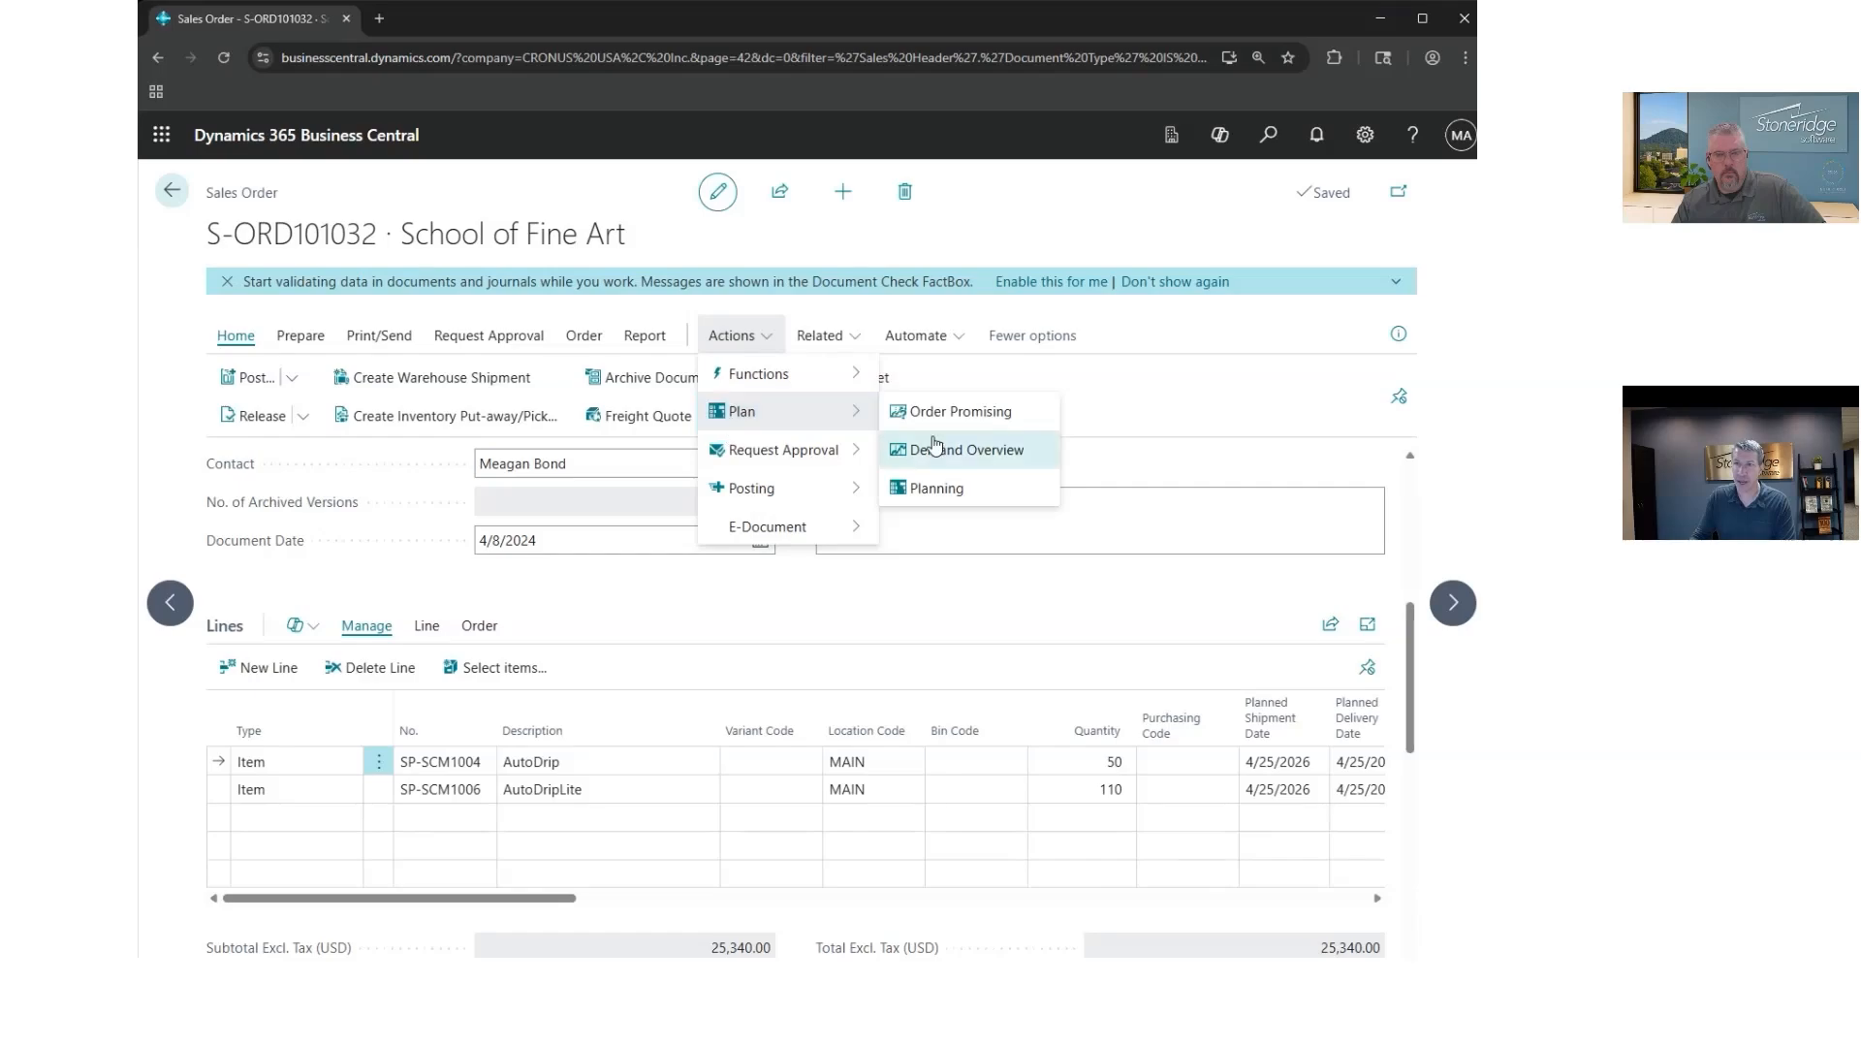
click(945, 498)
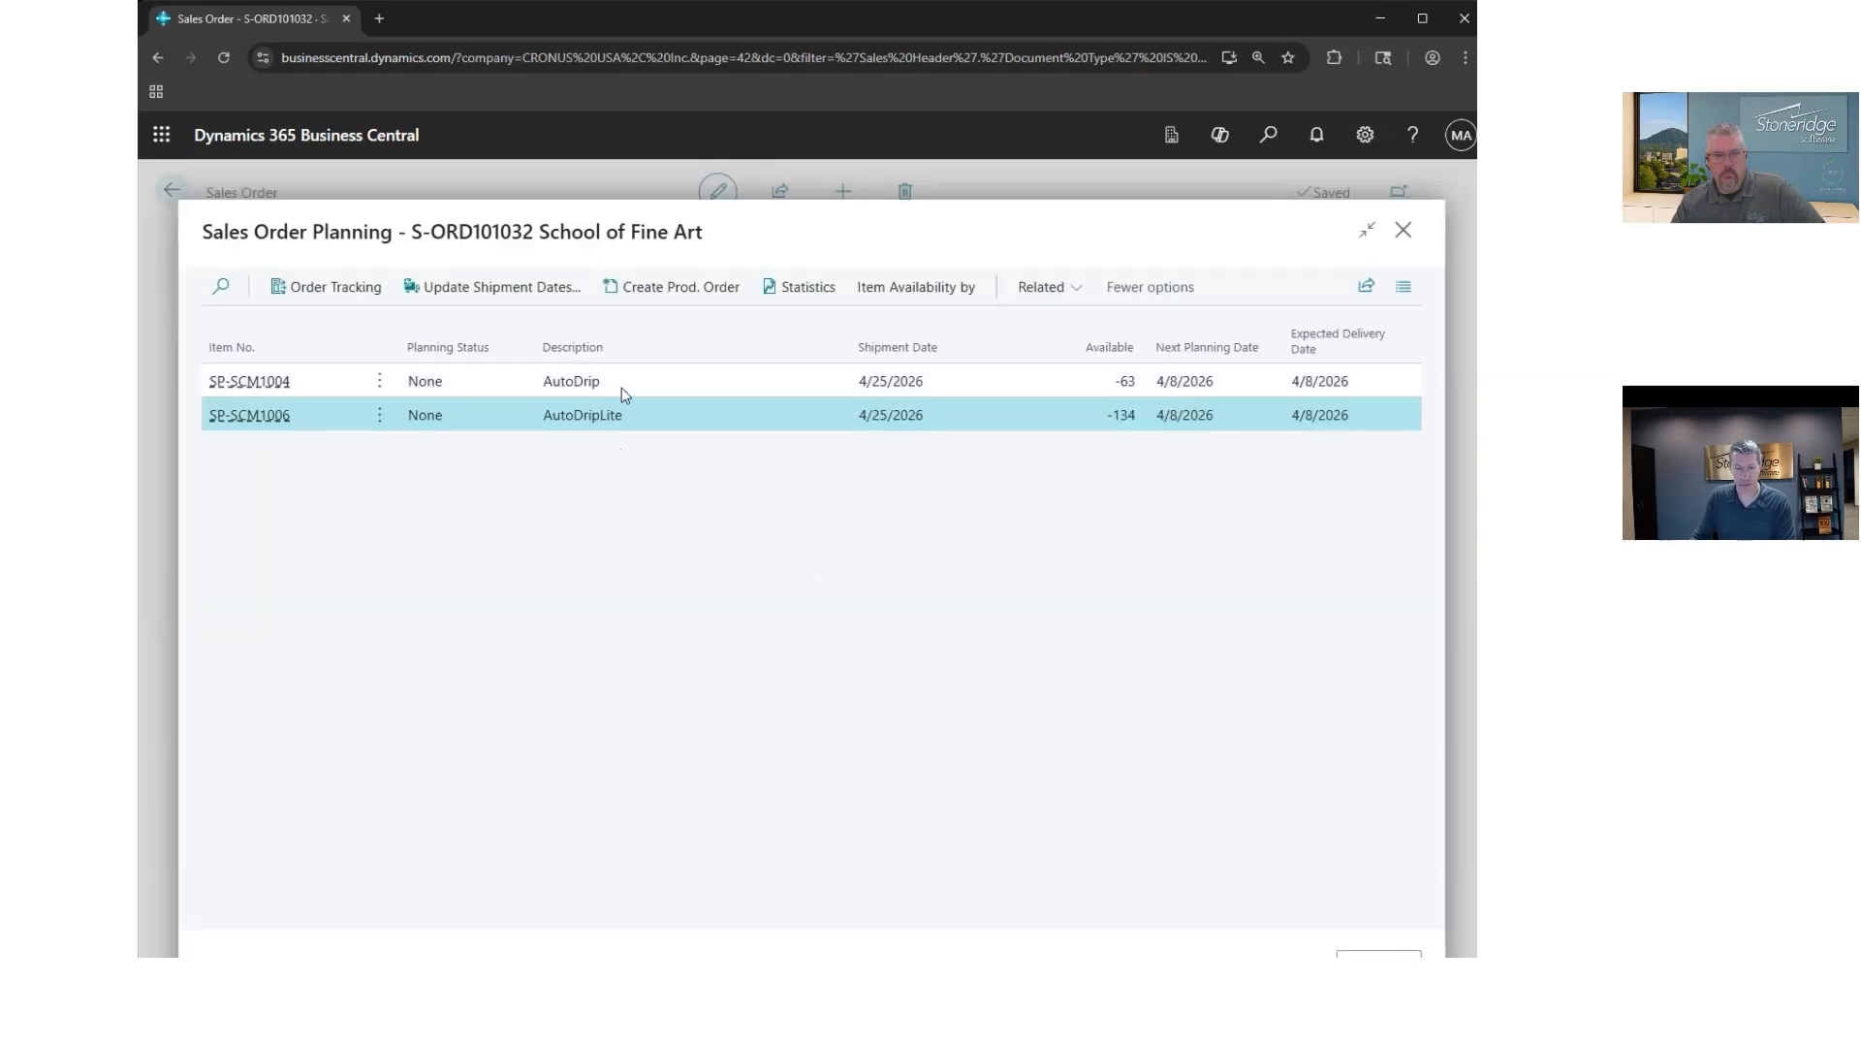
Step: Examine the production order status and order type choices for both planned items, and return to the sales order without creating orders
ctrl+click(620, 387)
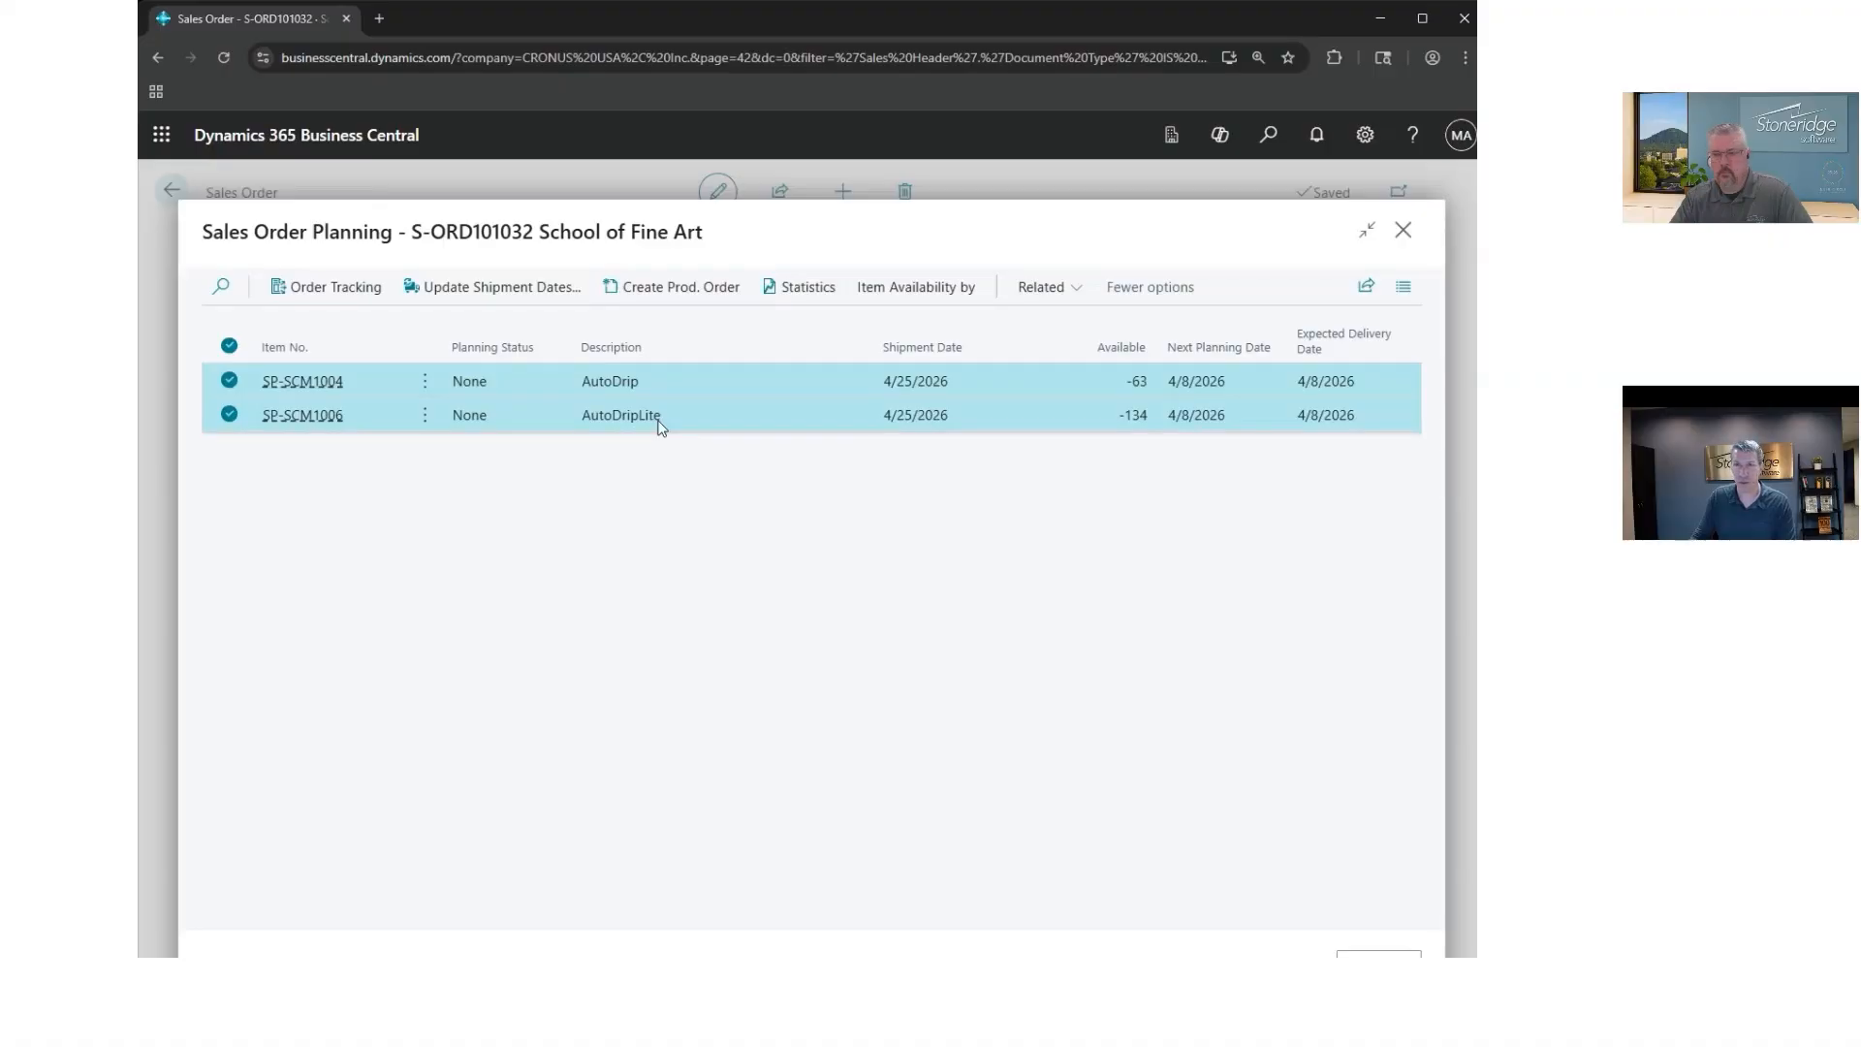
click(655, 289)
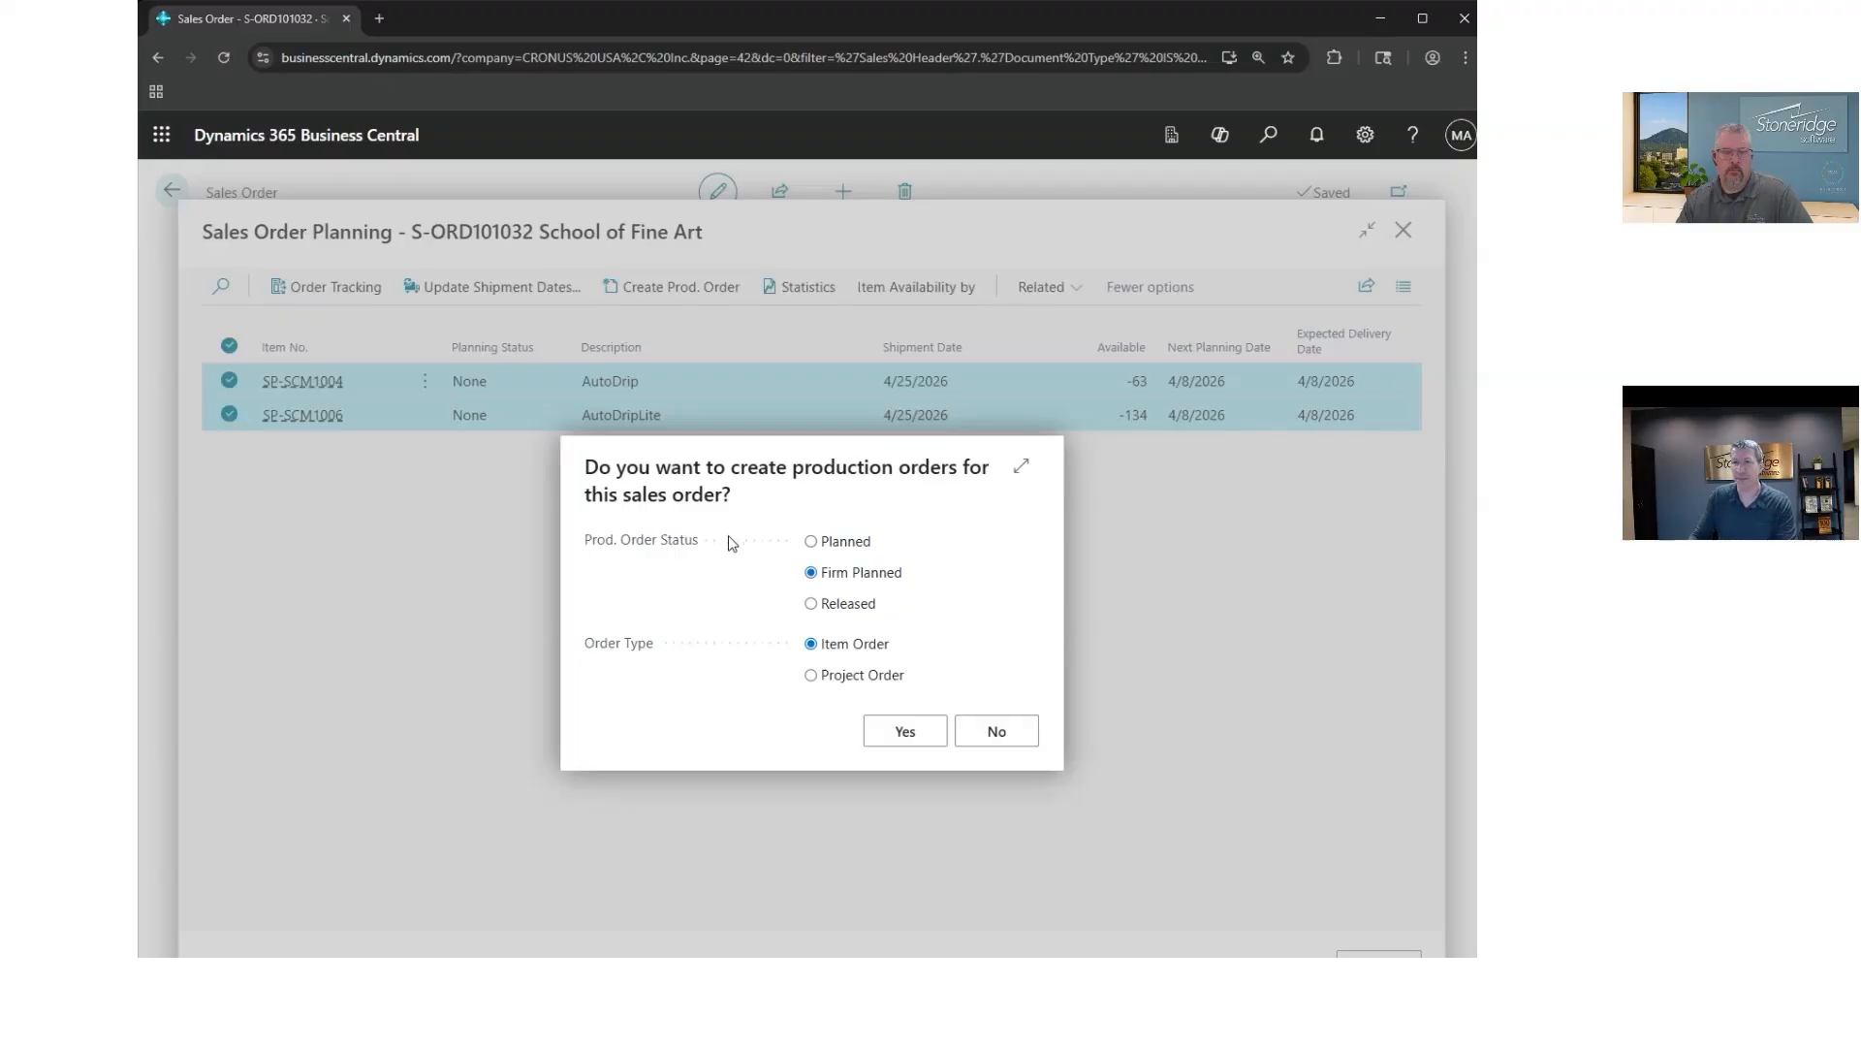
click(812, 604)
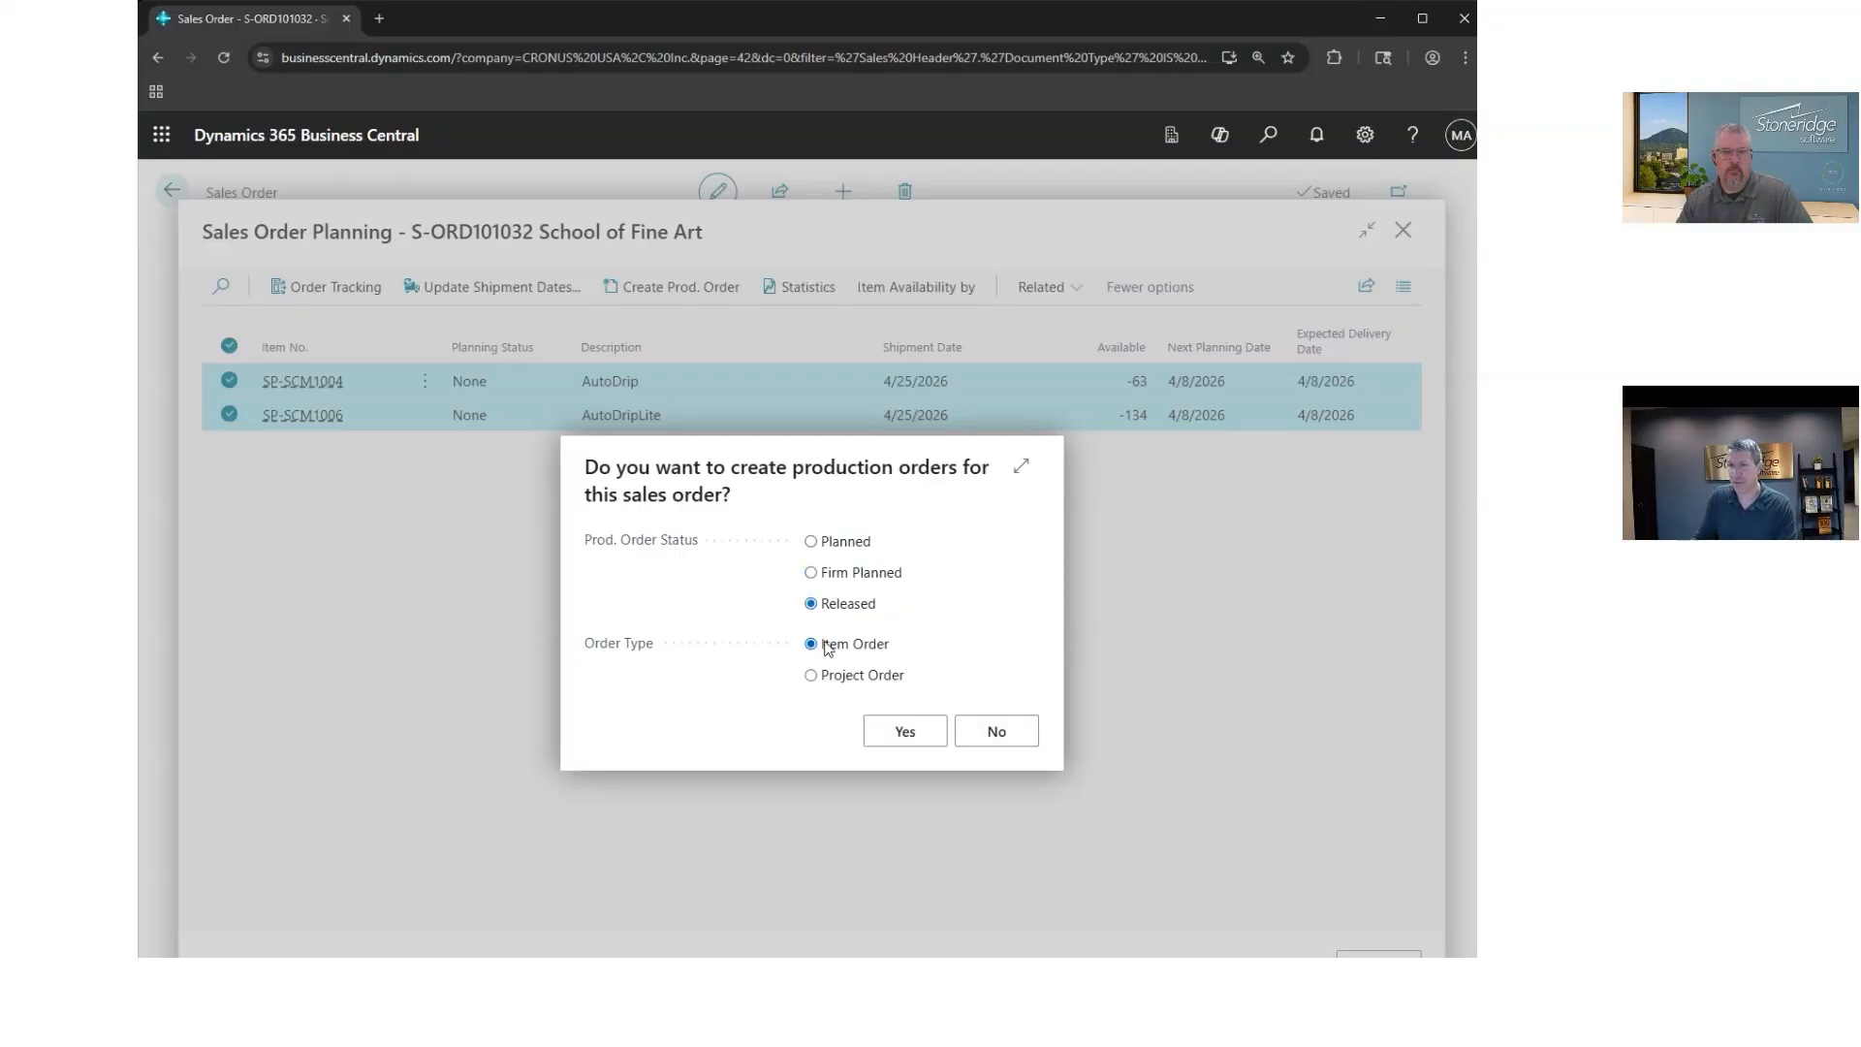
click(812, 572)
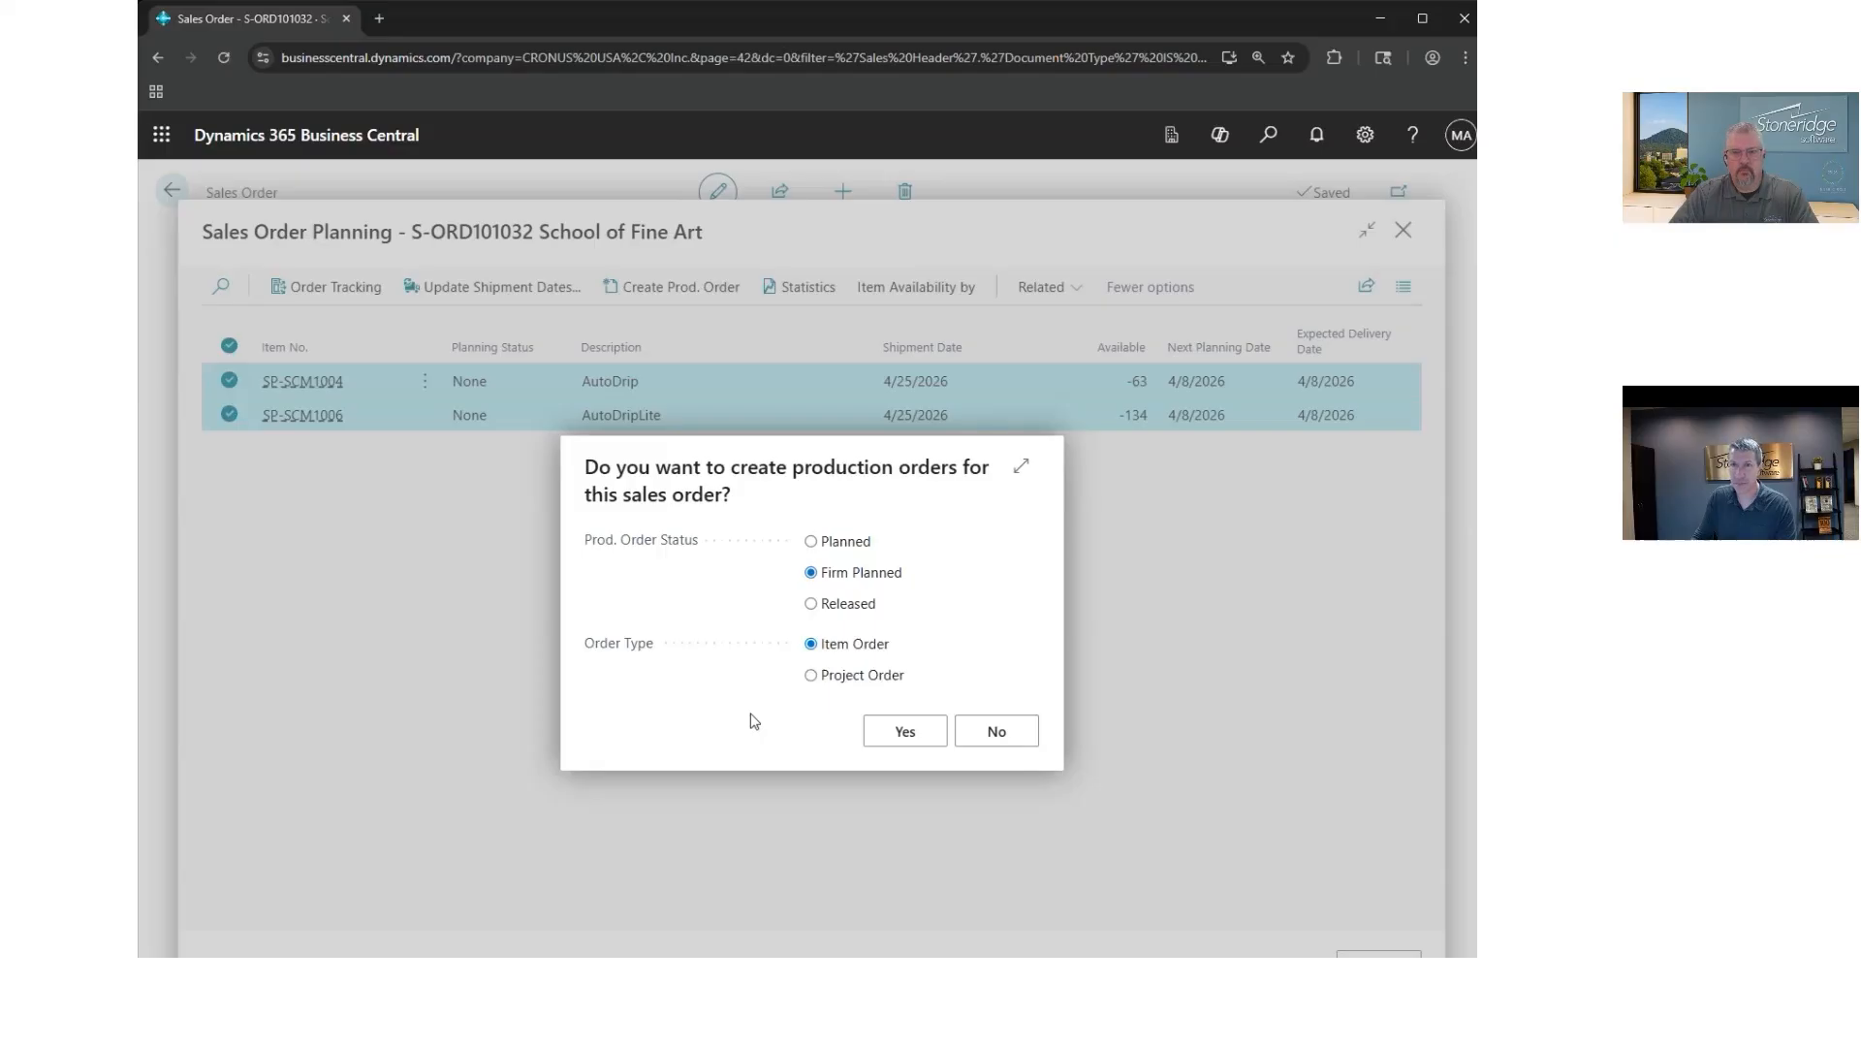
key(Escape)
key(Escape)
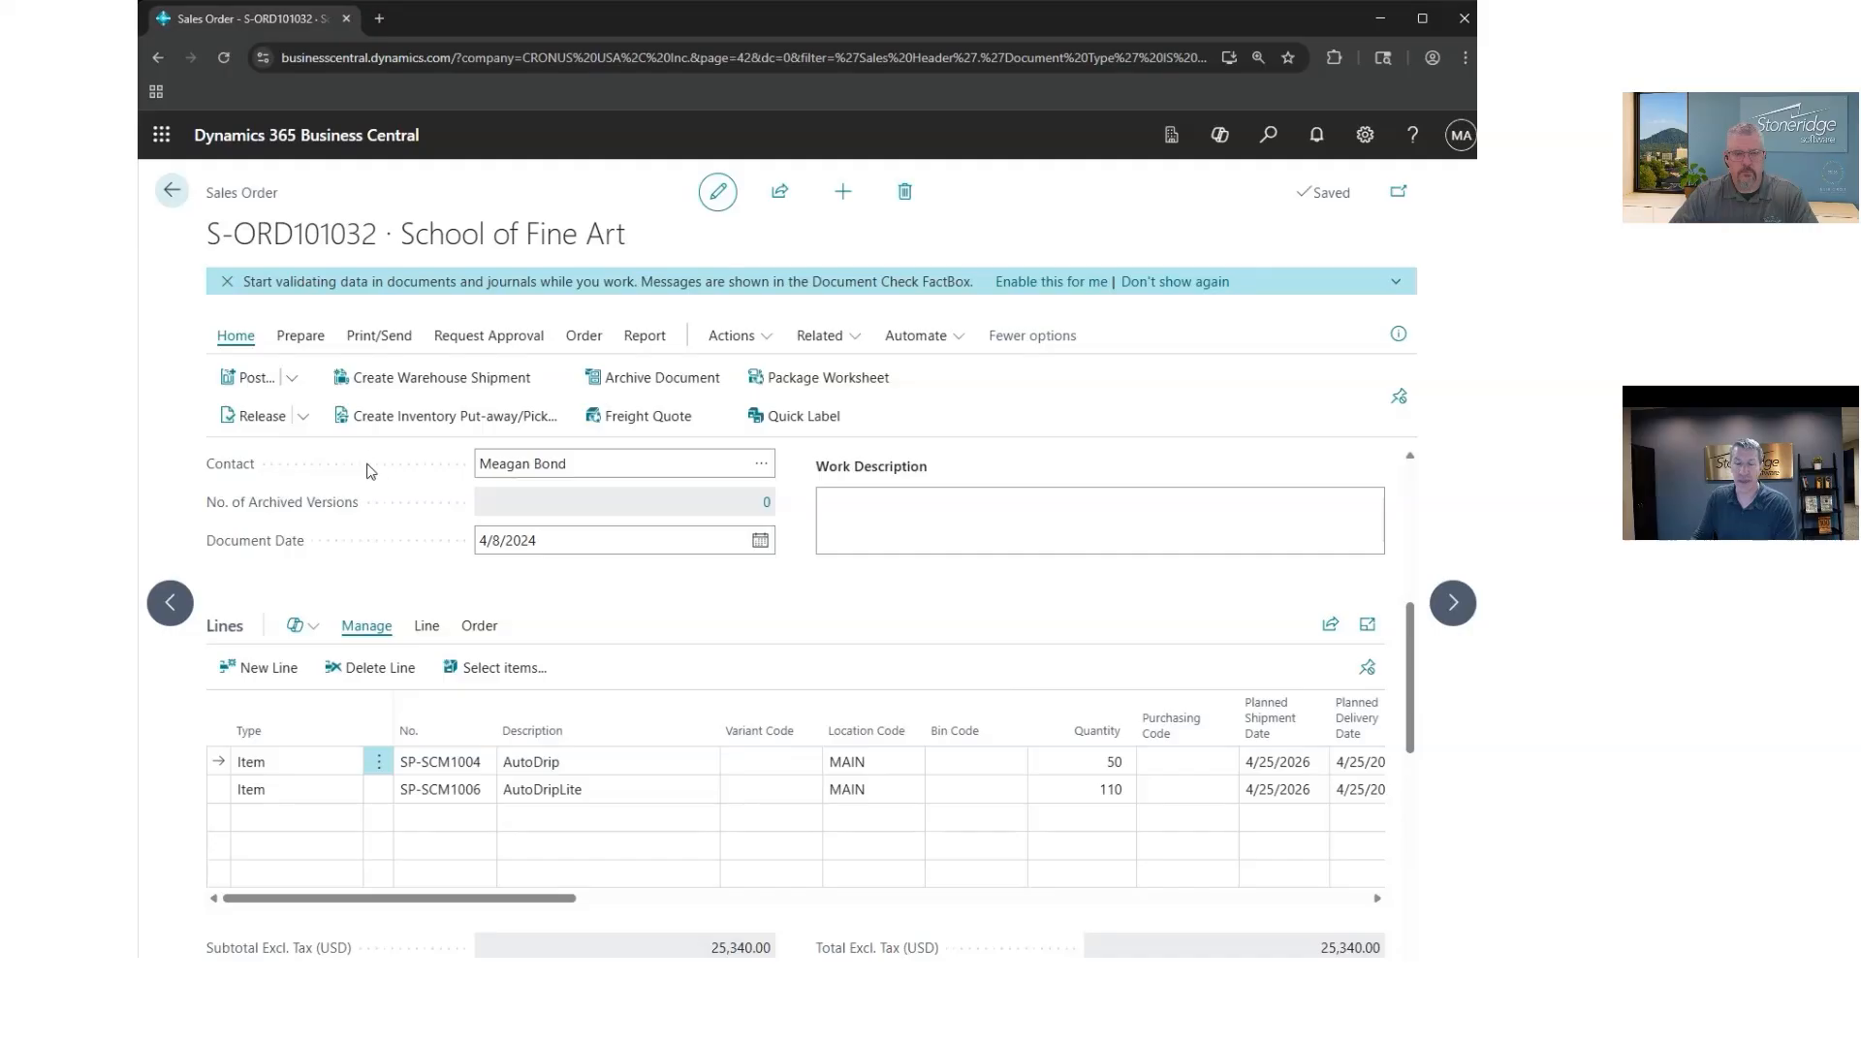
Step: Open the newer Trey Research sales order from the sales orders list and examine its line quantities and planned dates
click(172, 190)
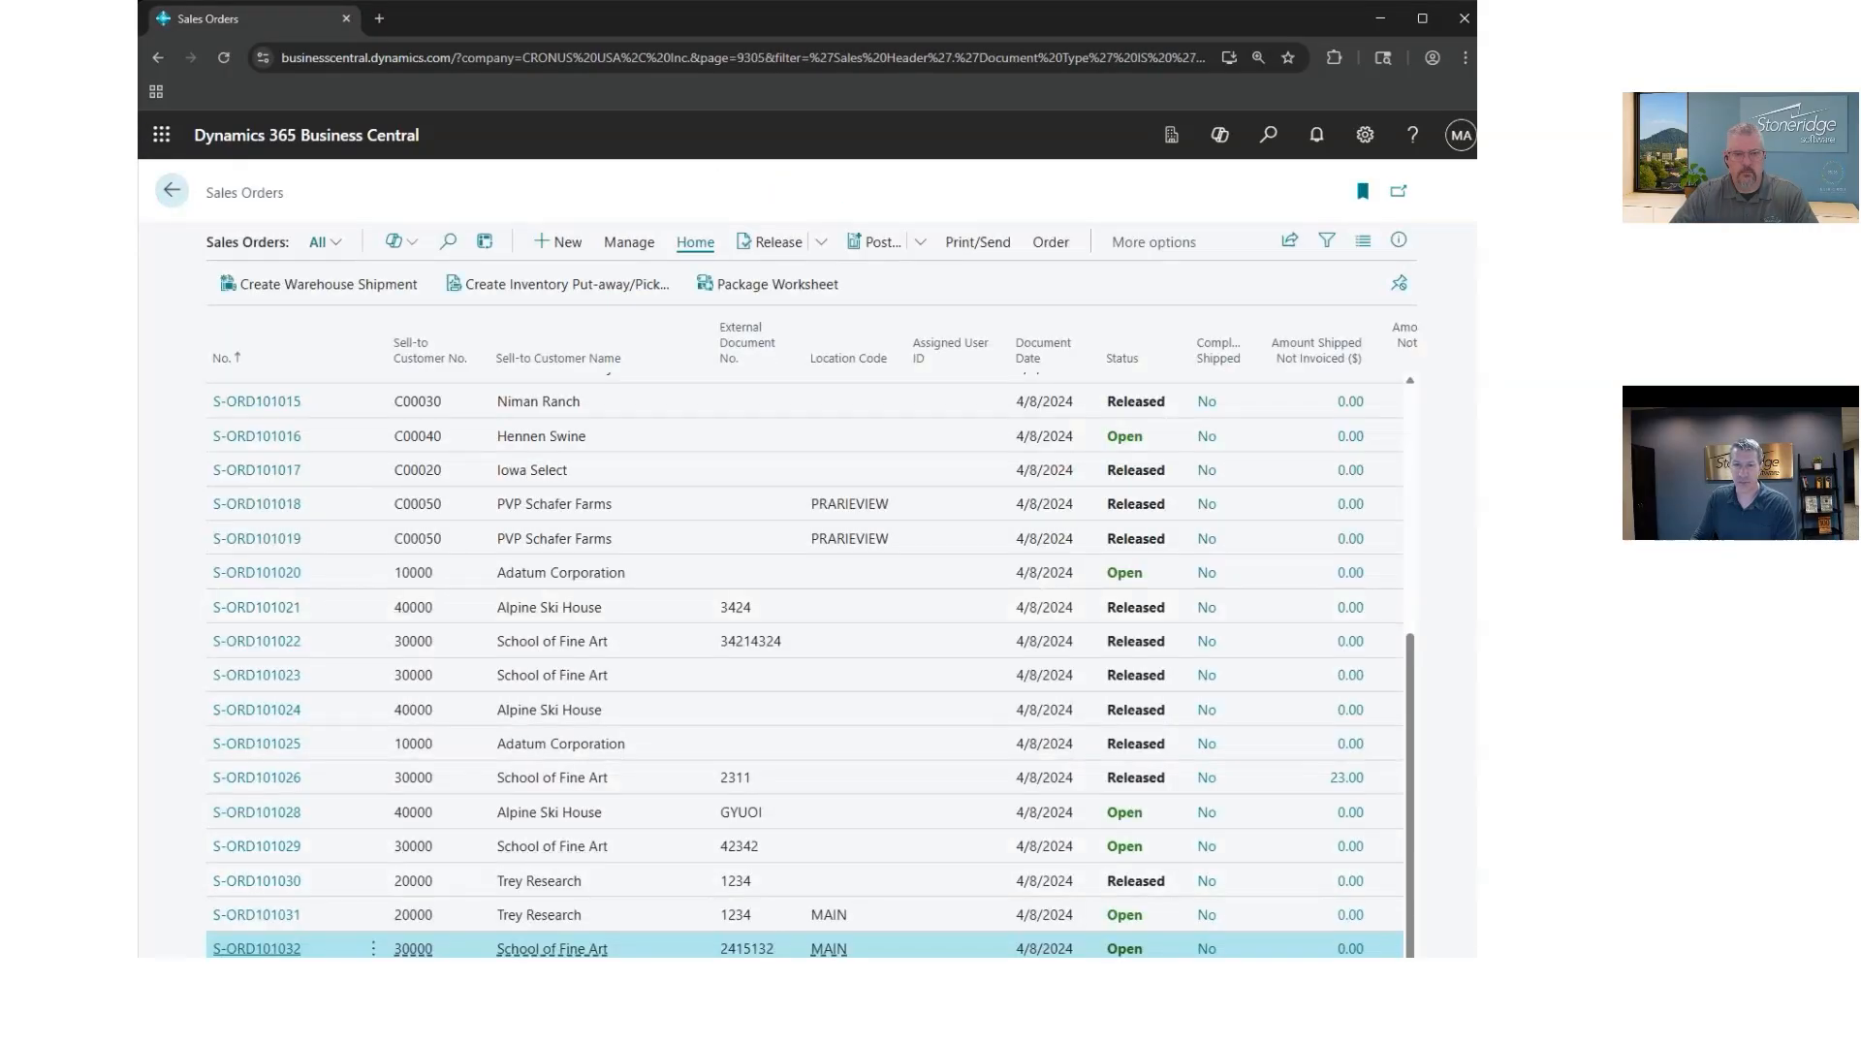
click(257, 983)
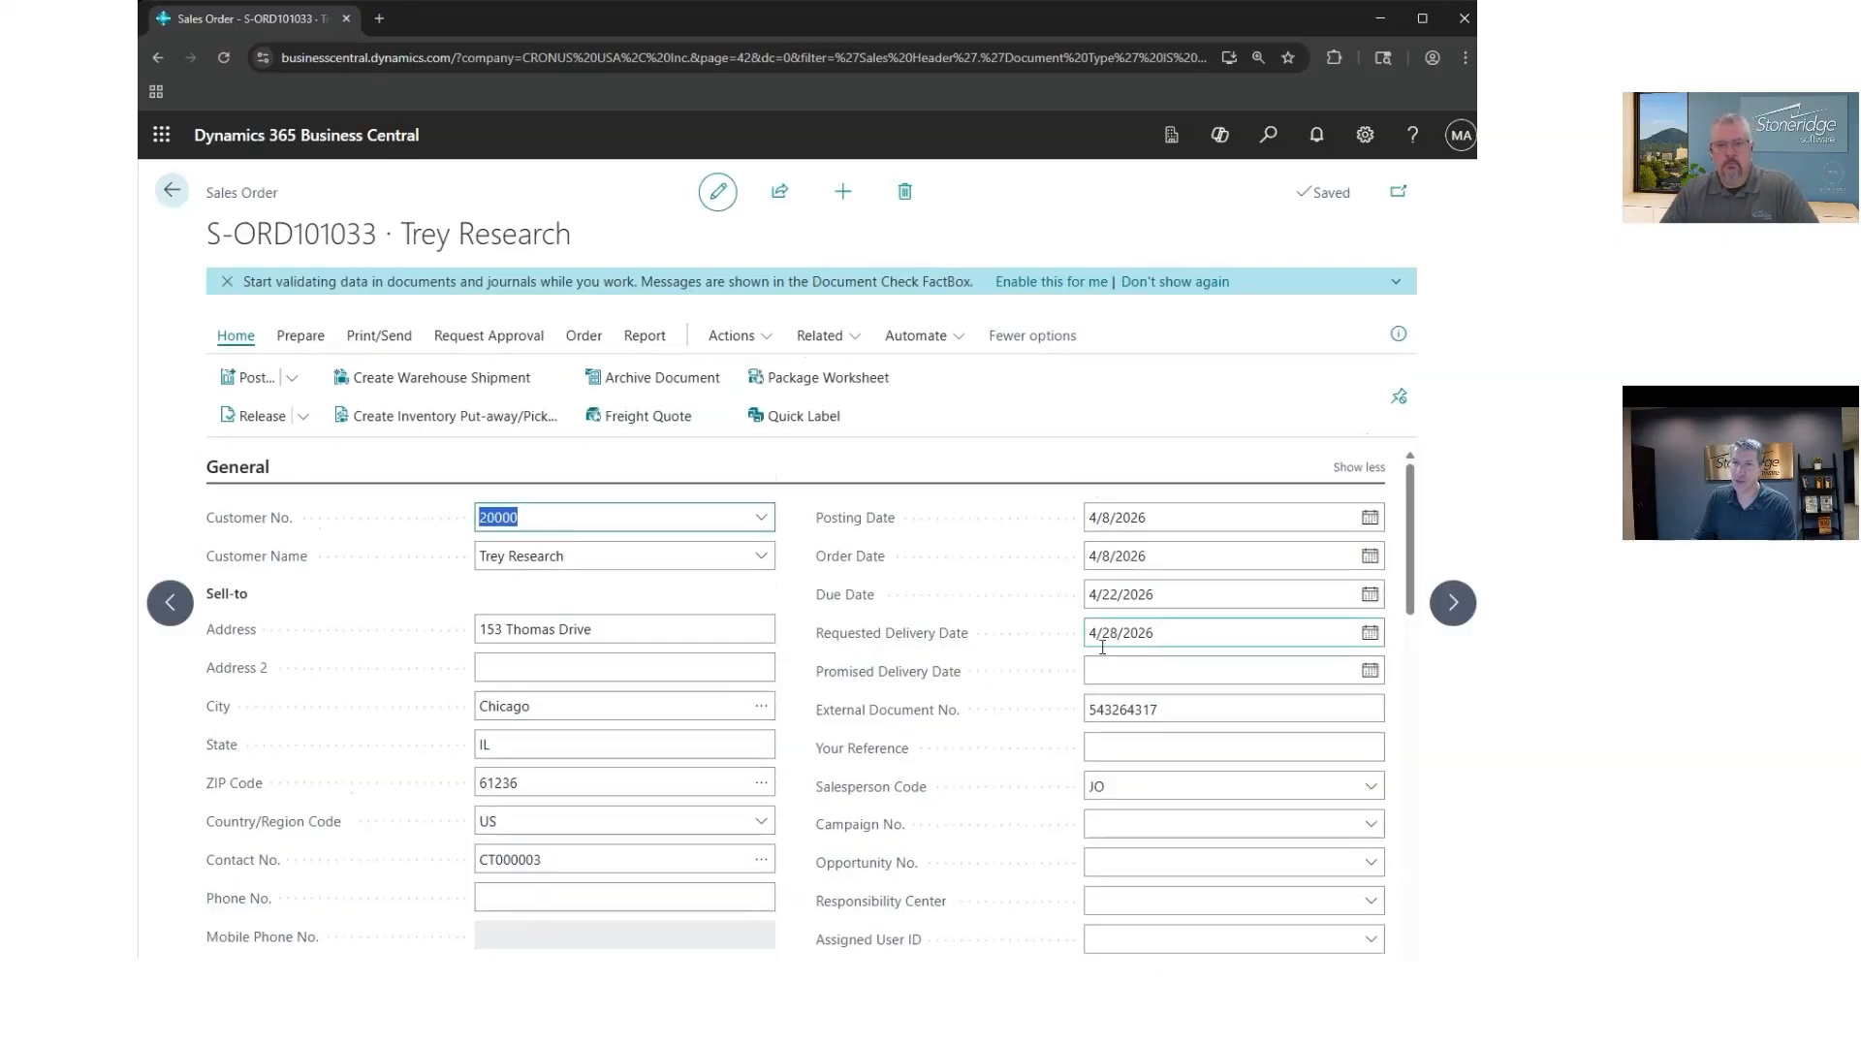
scroll(881, 644, down, 5)
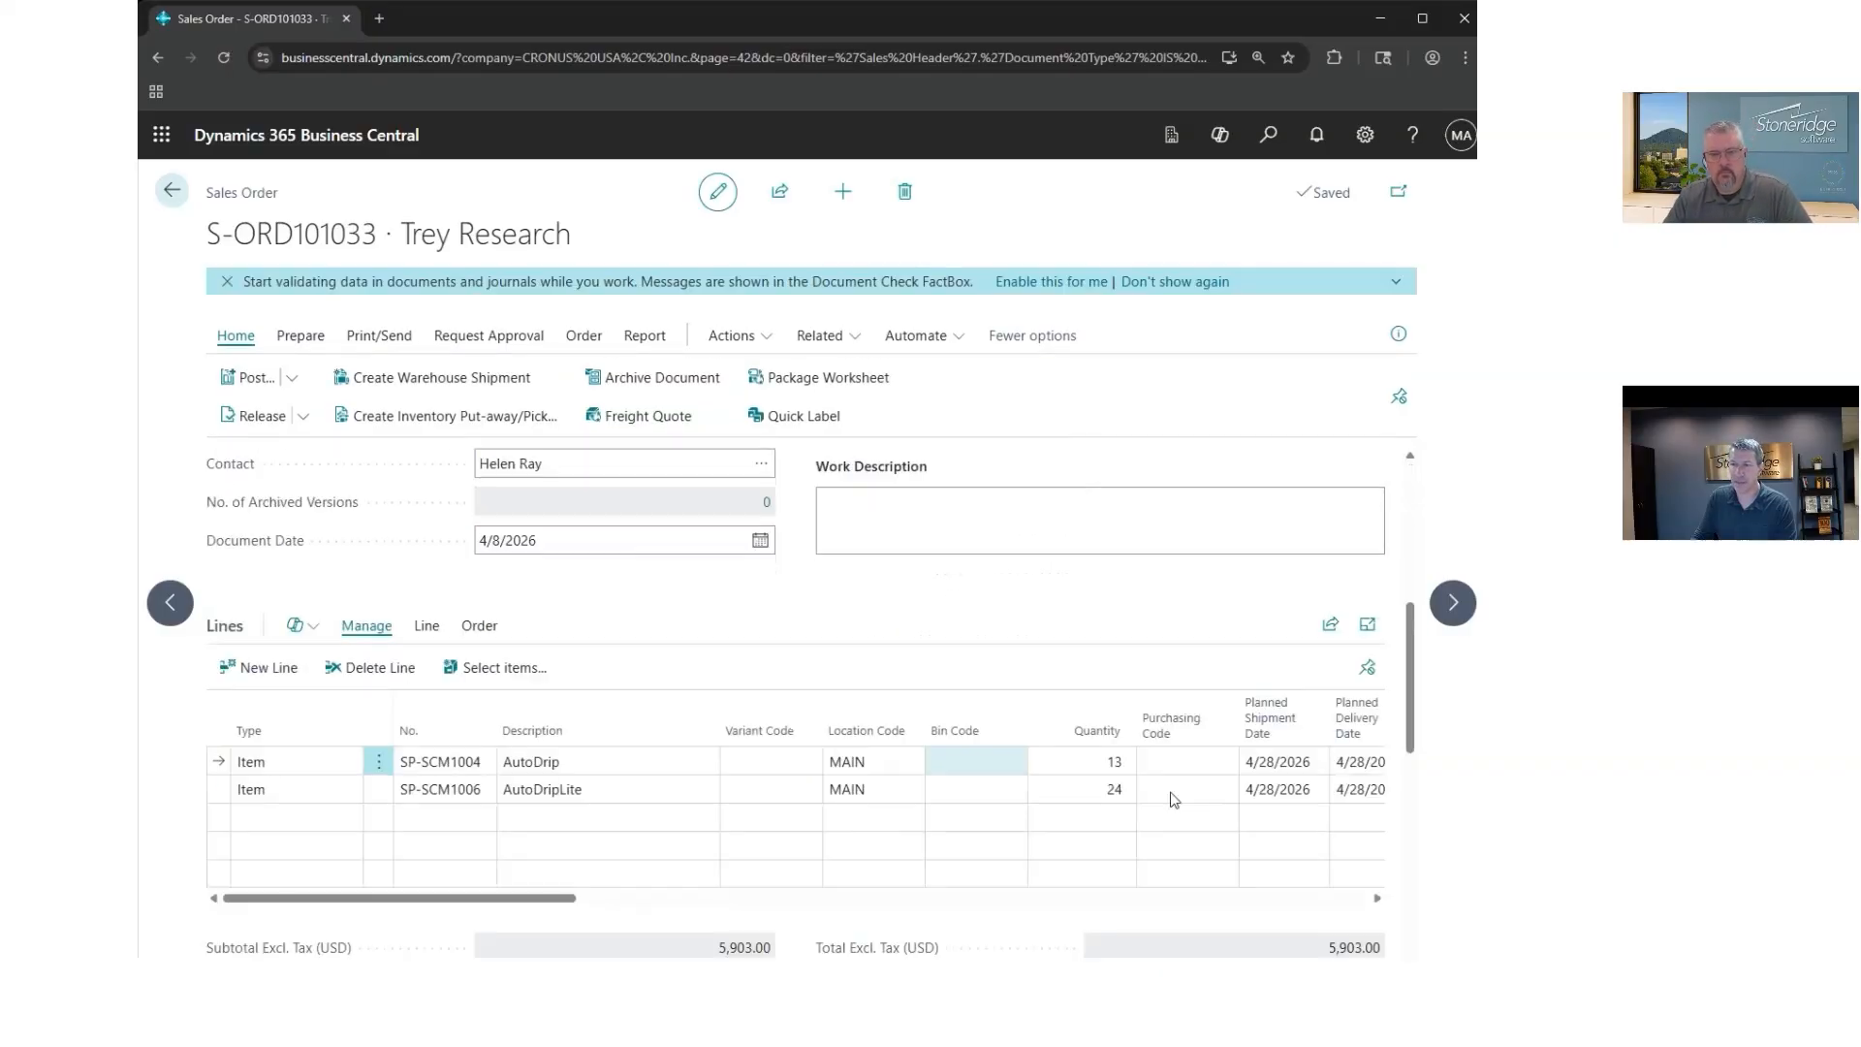
click(1343, 762)
click(1326, 763)
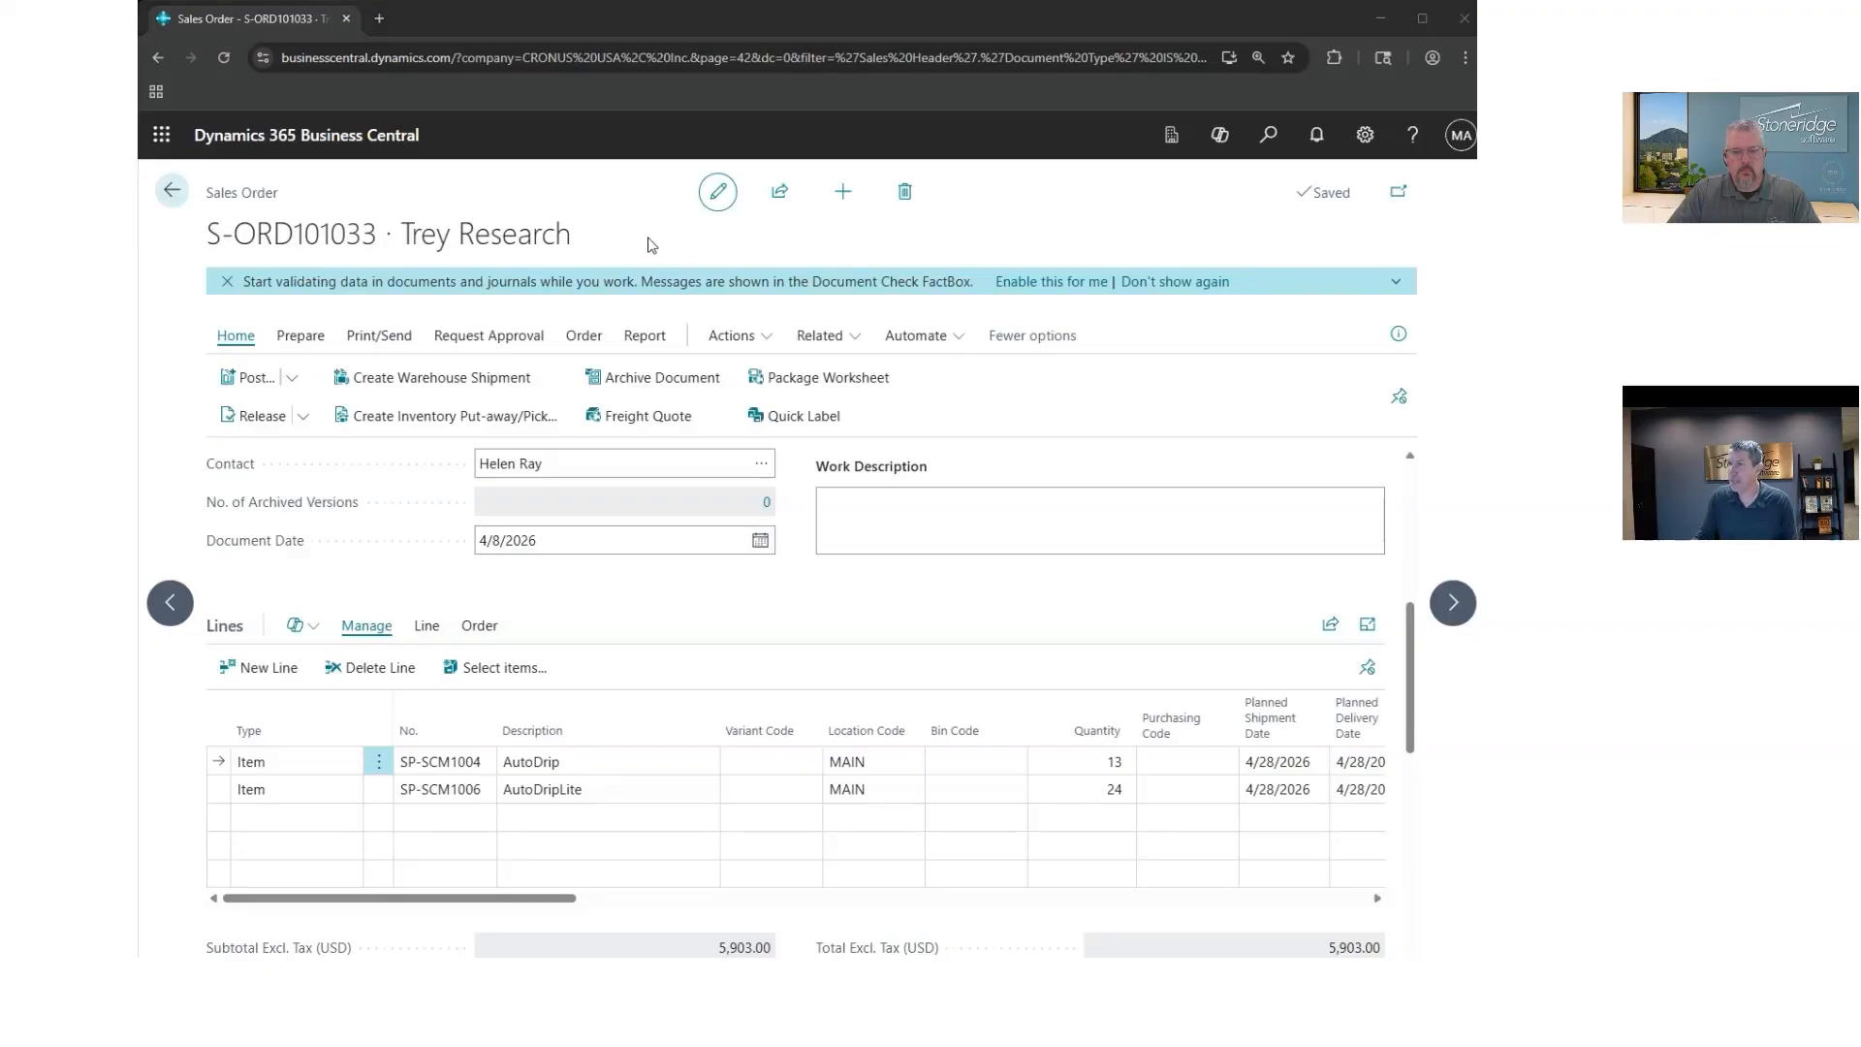
Step: Return to the home page and open the planning worksheets
click(573, 20)
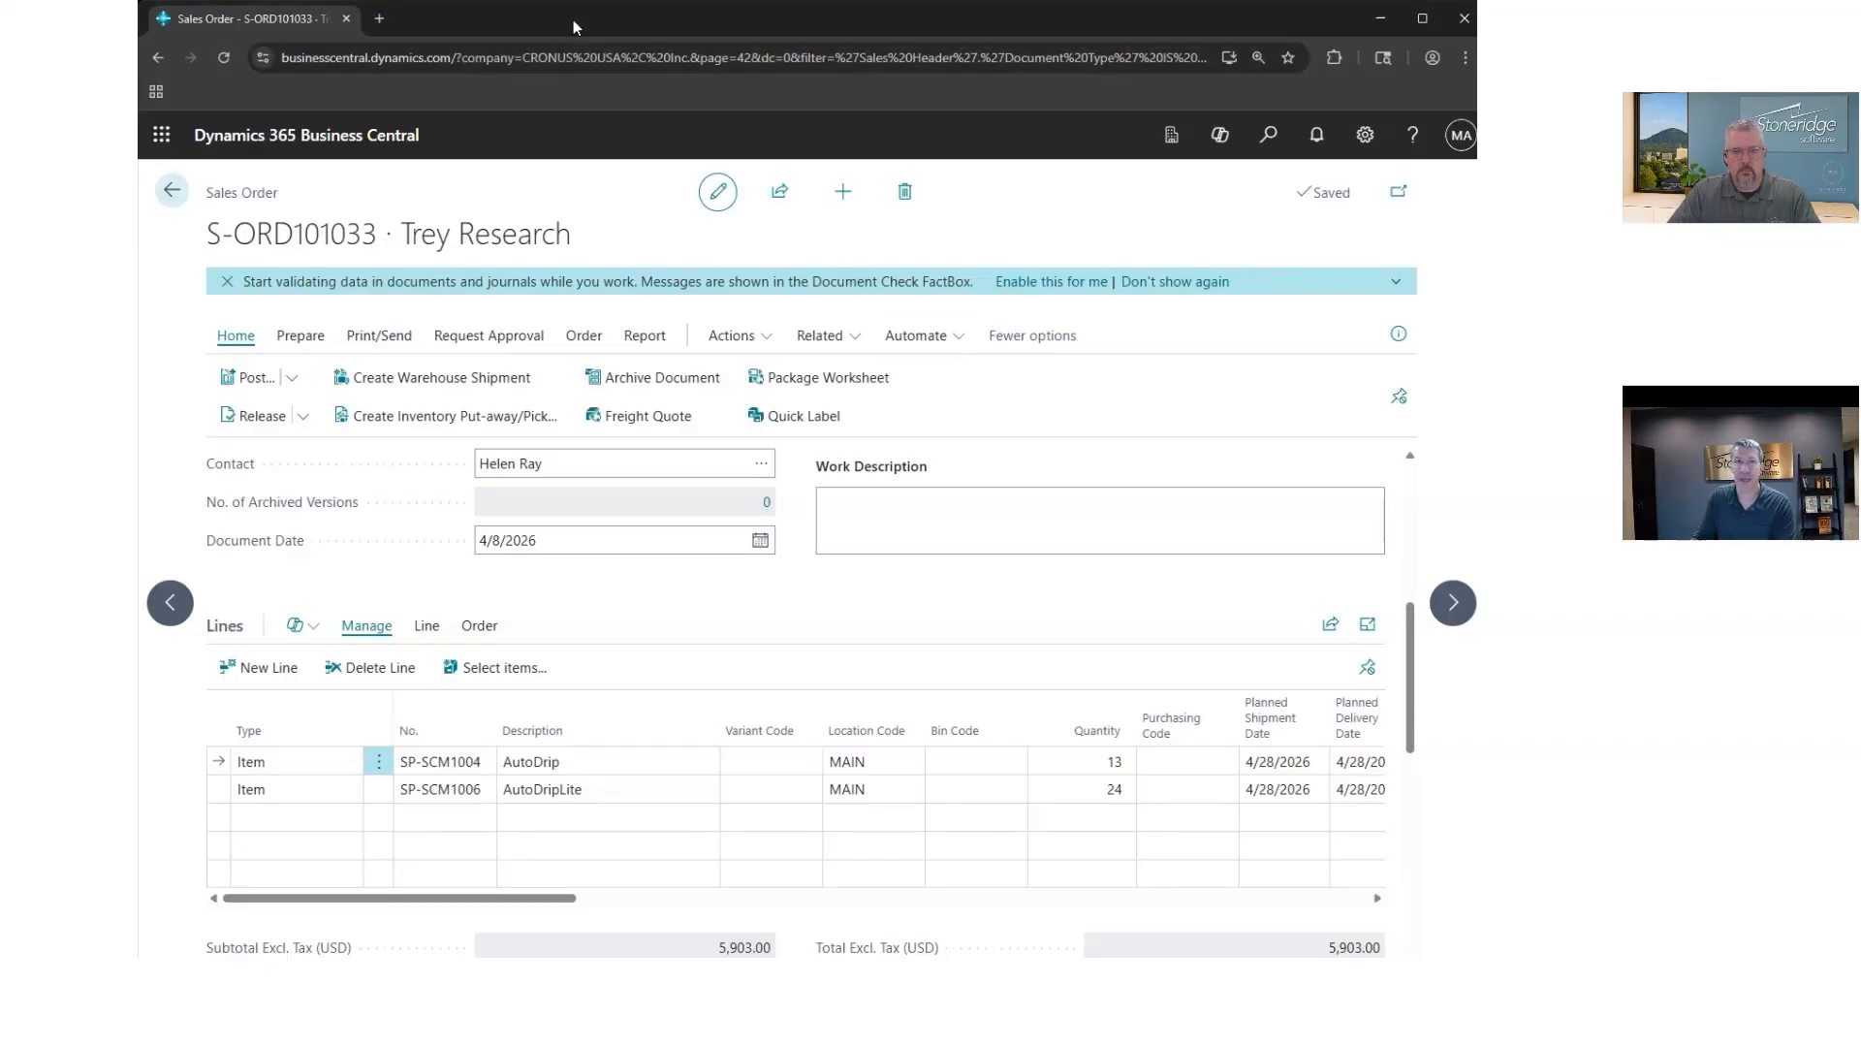
click(172, 190)
click(172, 190)
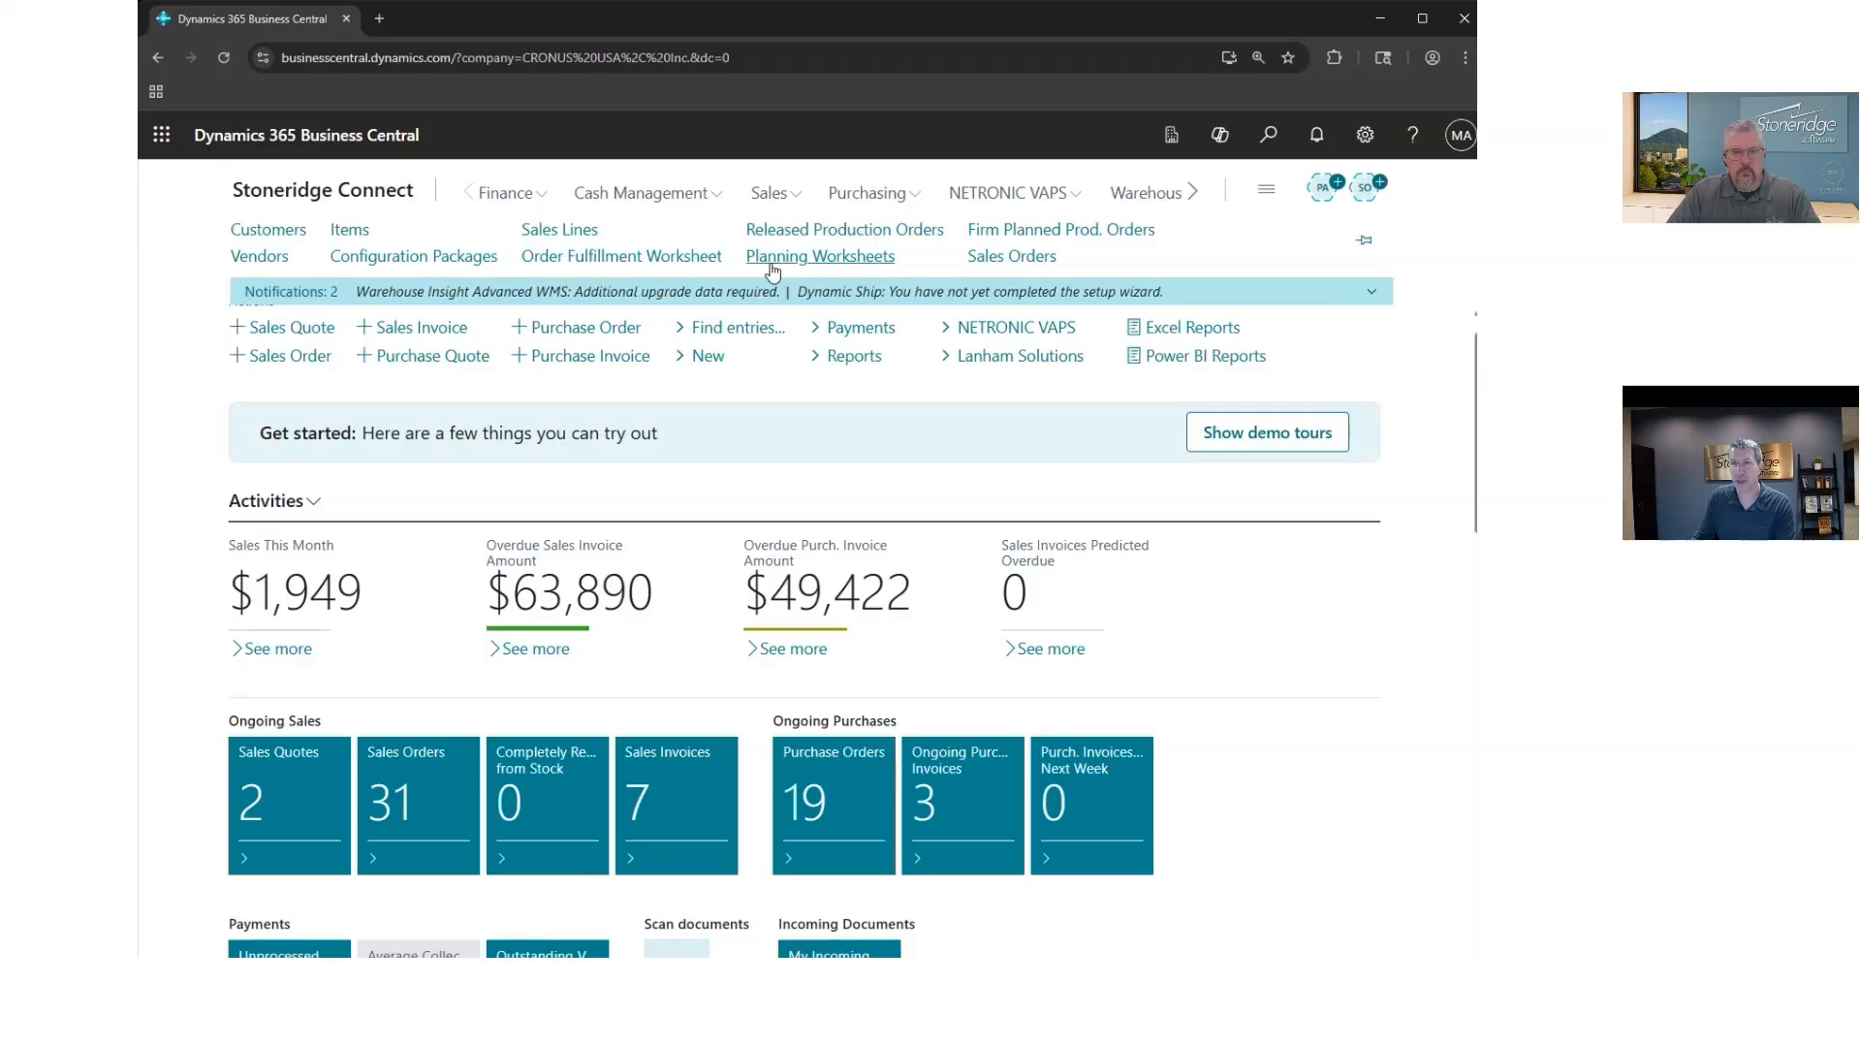
click(838, 257)
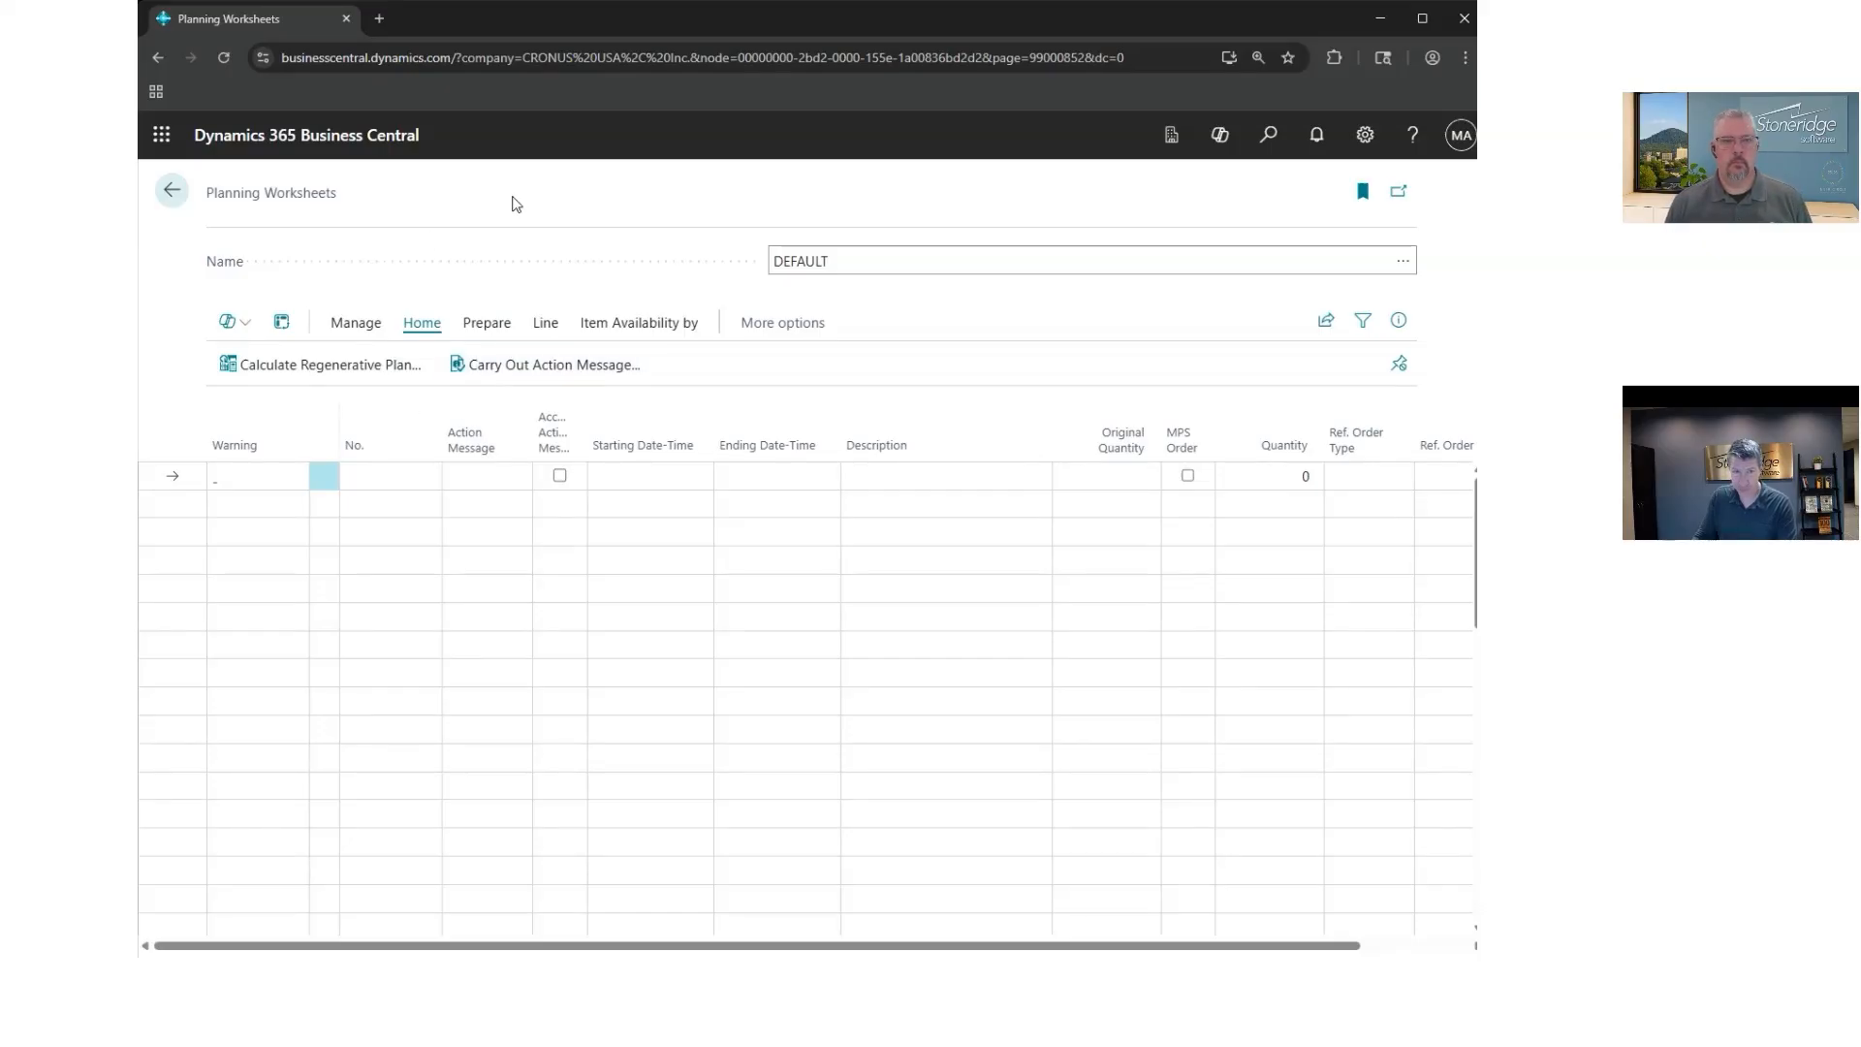
Step: Open the regenerative plan calculation options and set the starting date to 4/8/2026
click(263, 372)
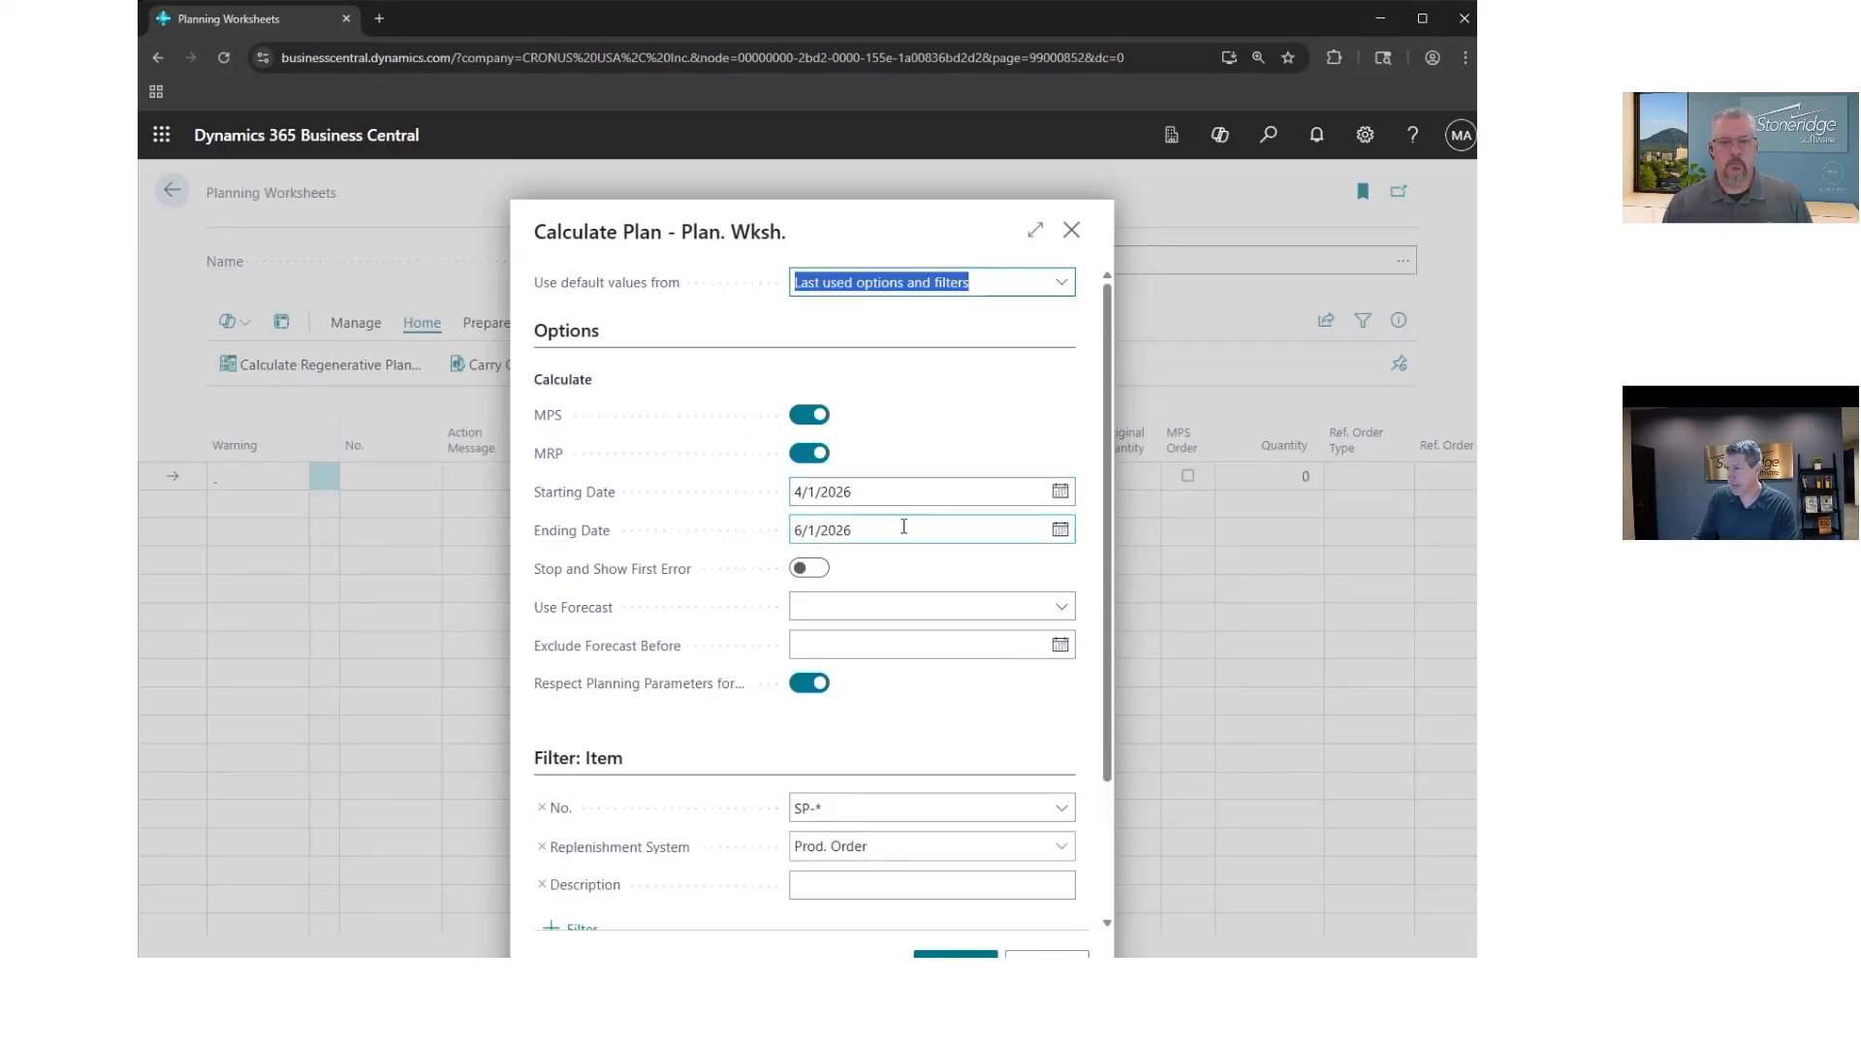
click(891, 494)
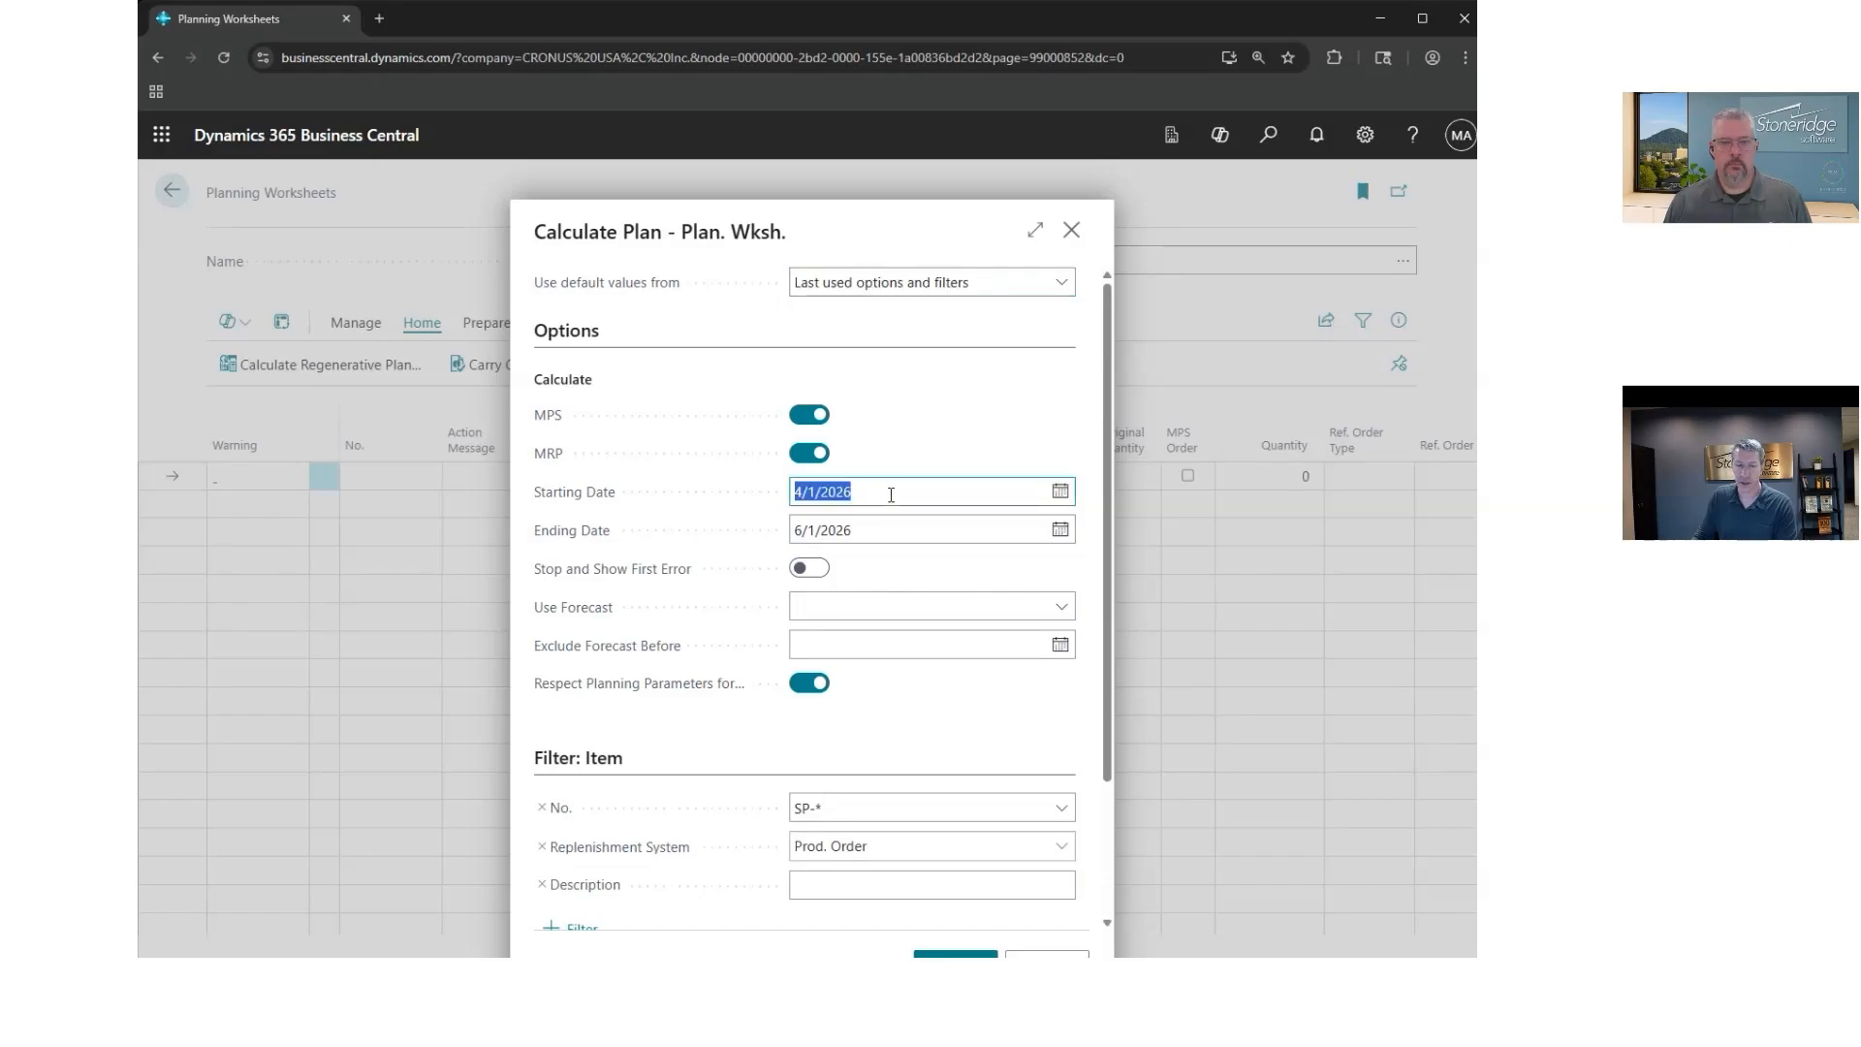
text(4/8)
key(Tab)
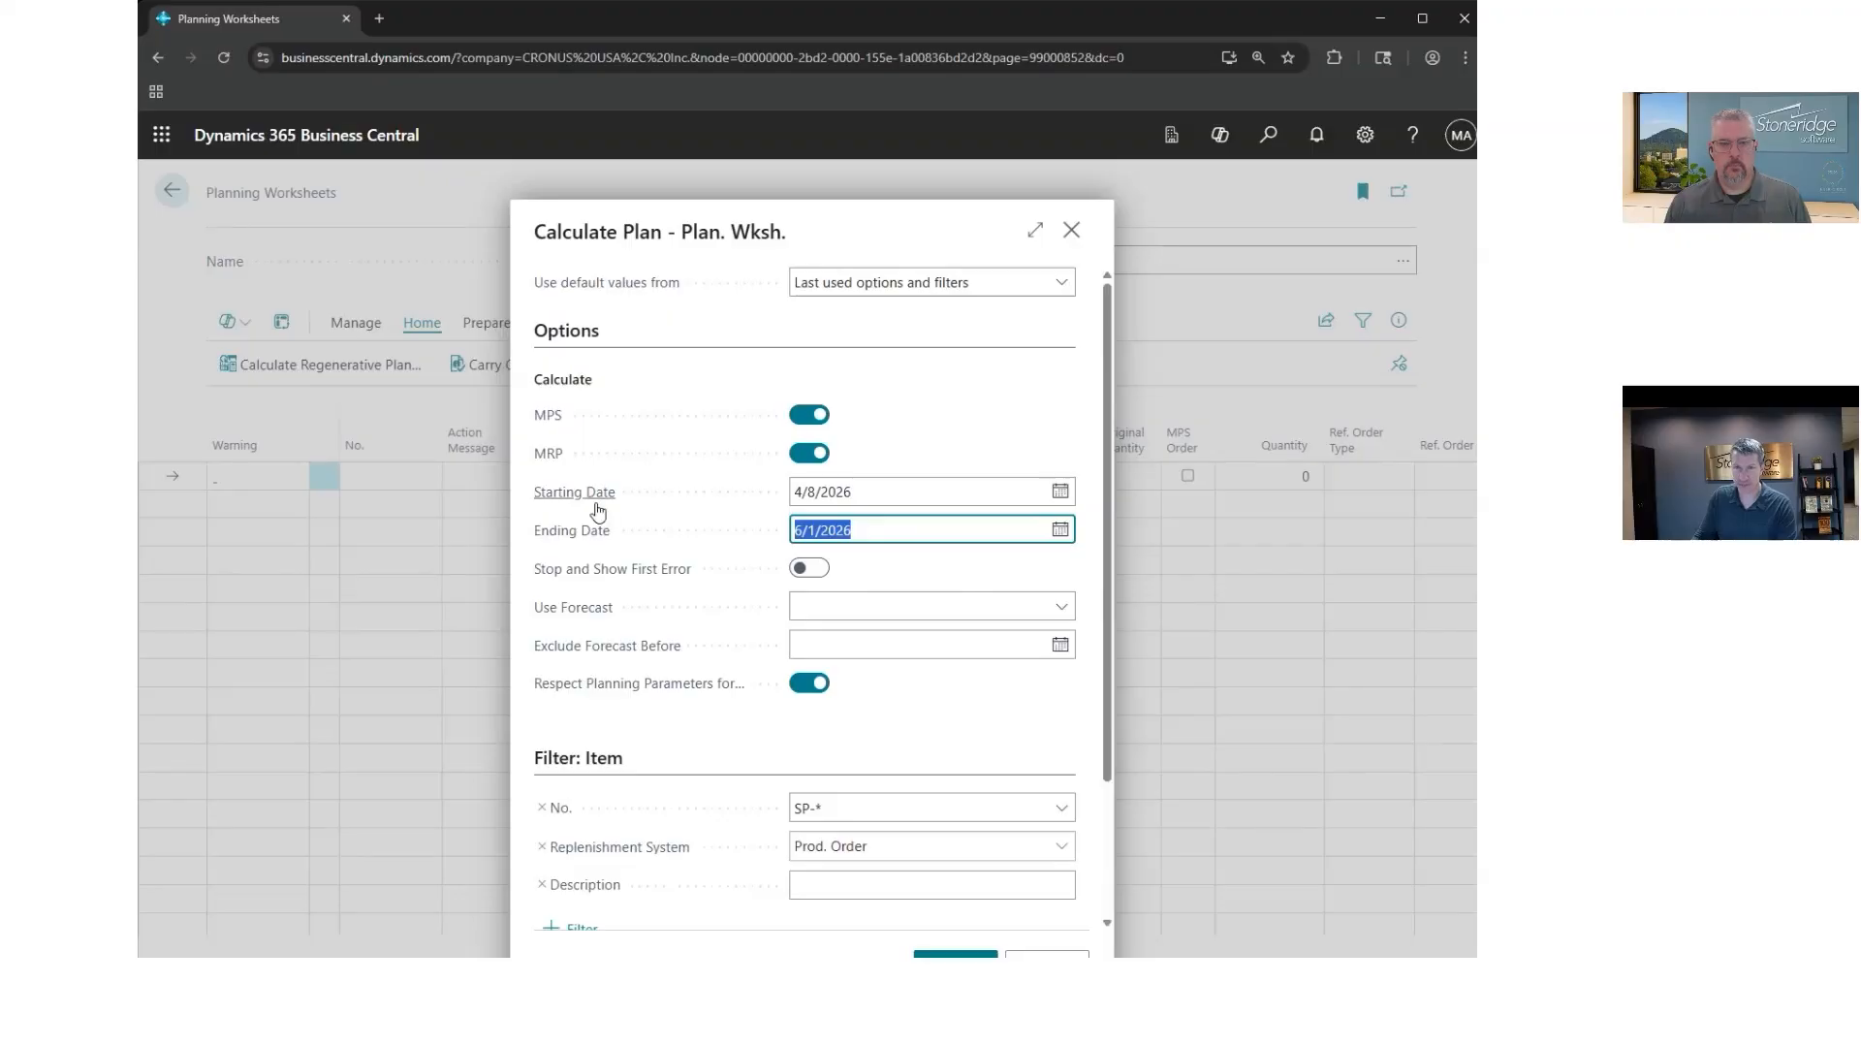
mouse_move(587, 546)
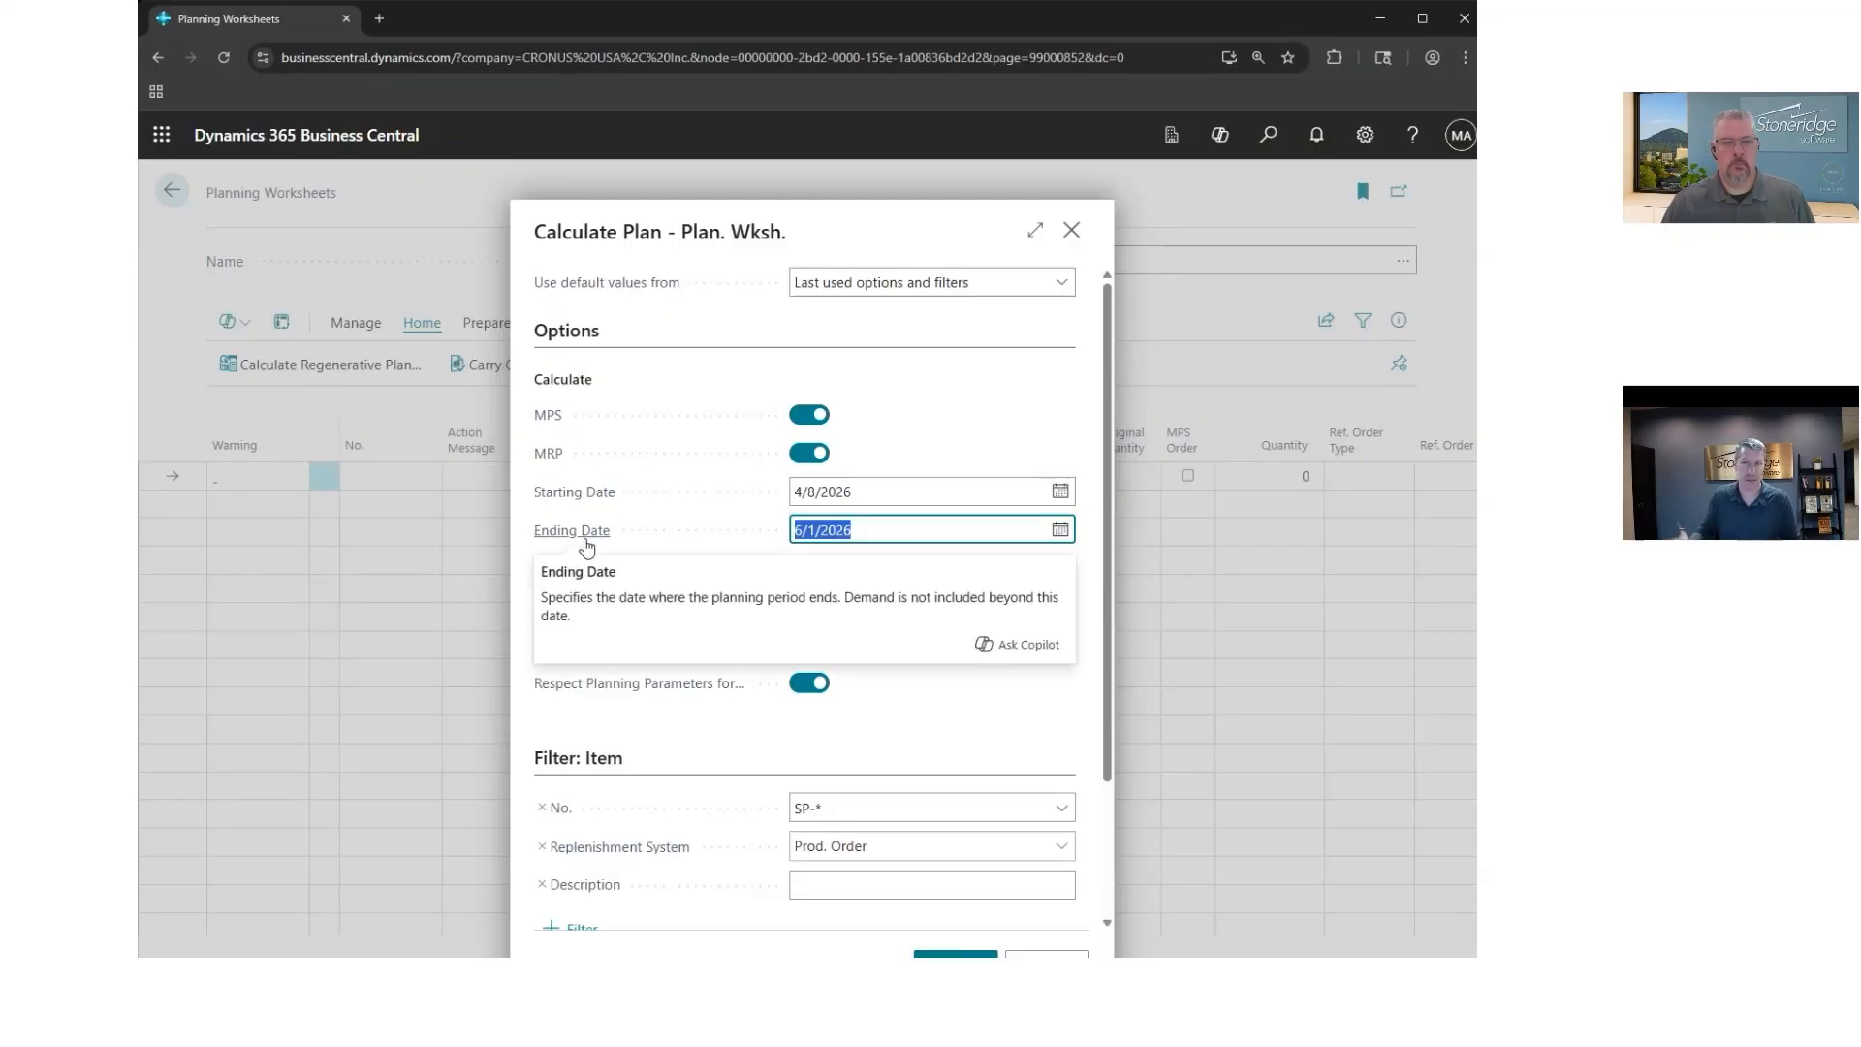
Step: Check the item filters, calculate the regenerative plan, and expand the planning worksheet to full width
scroll(992, 758, down, 2)
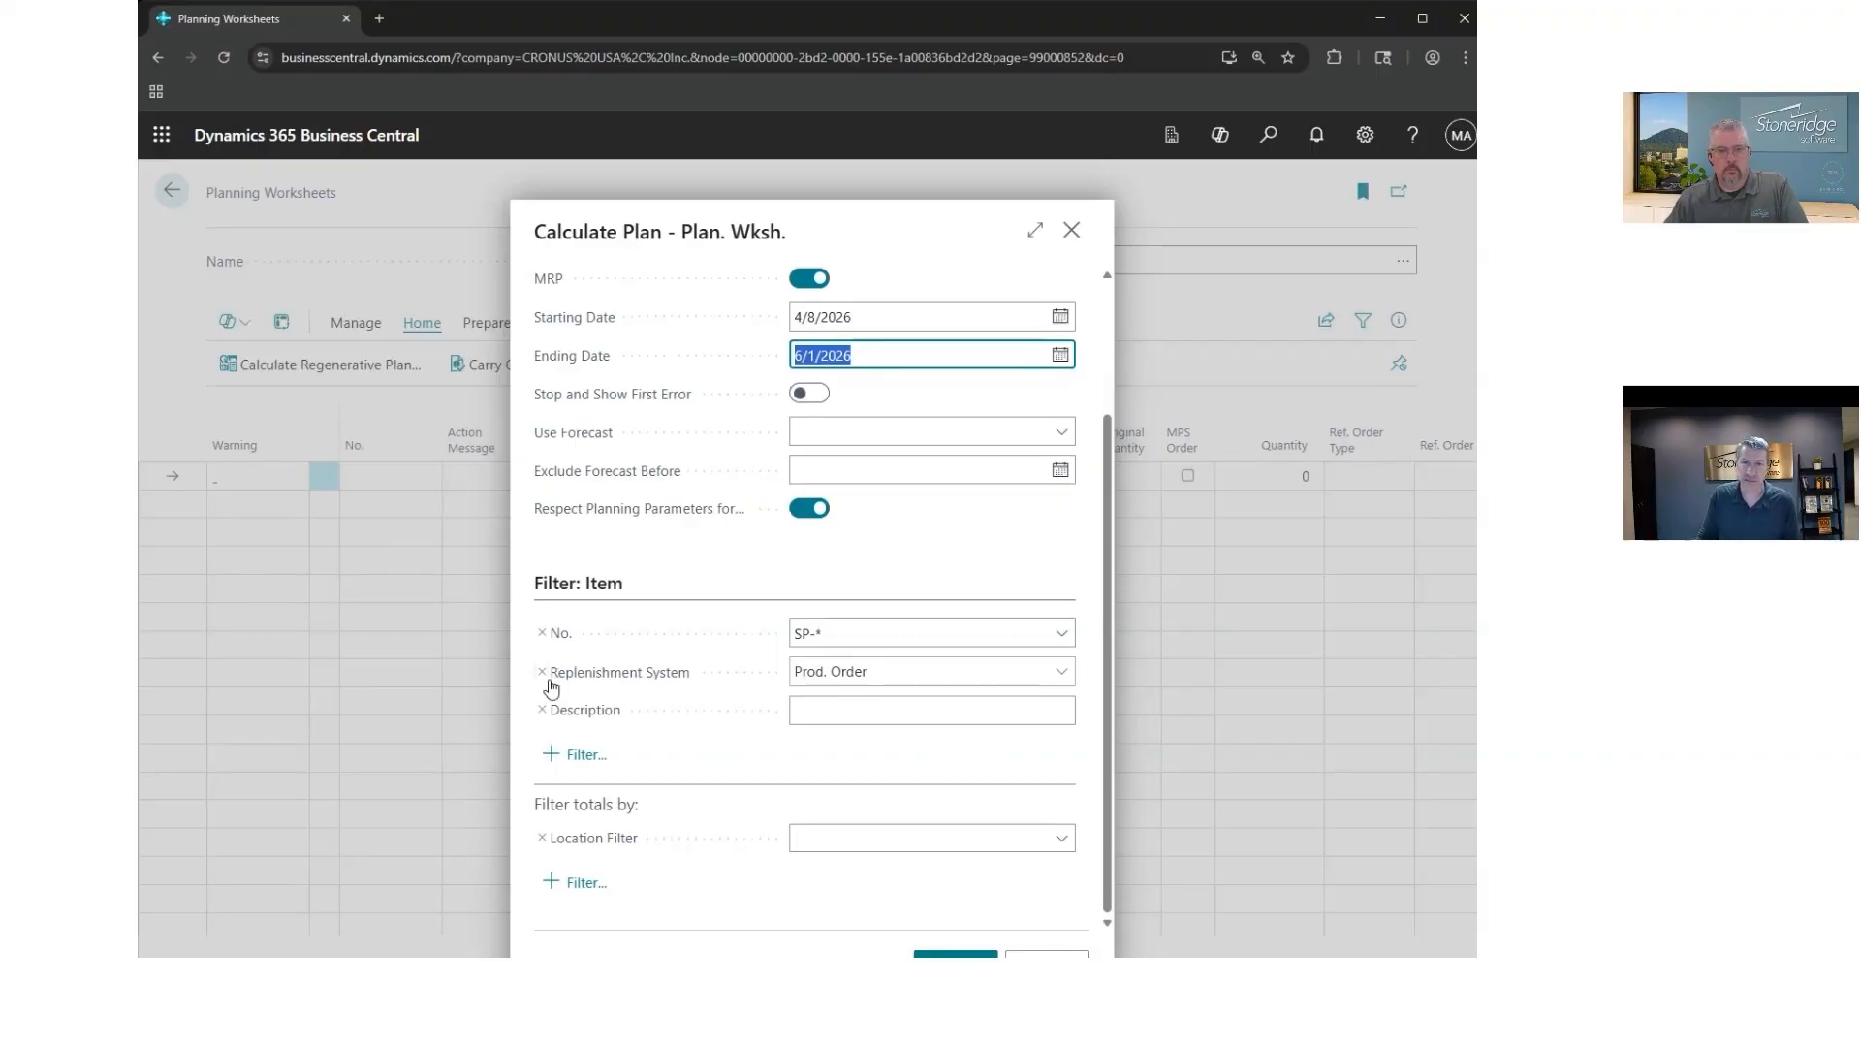
drag(557, 674, 696, 676)
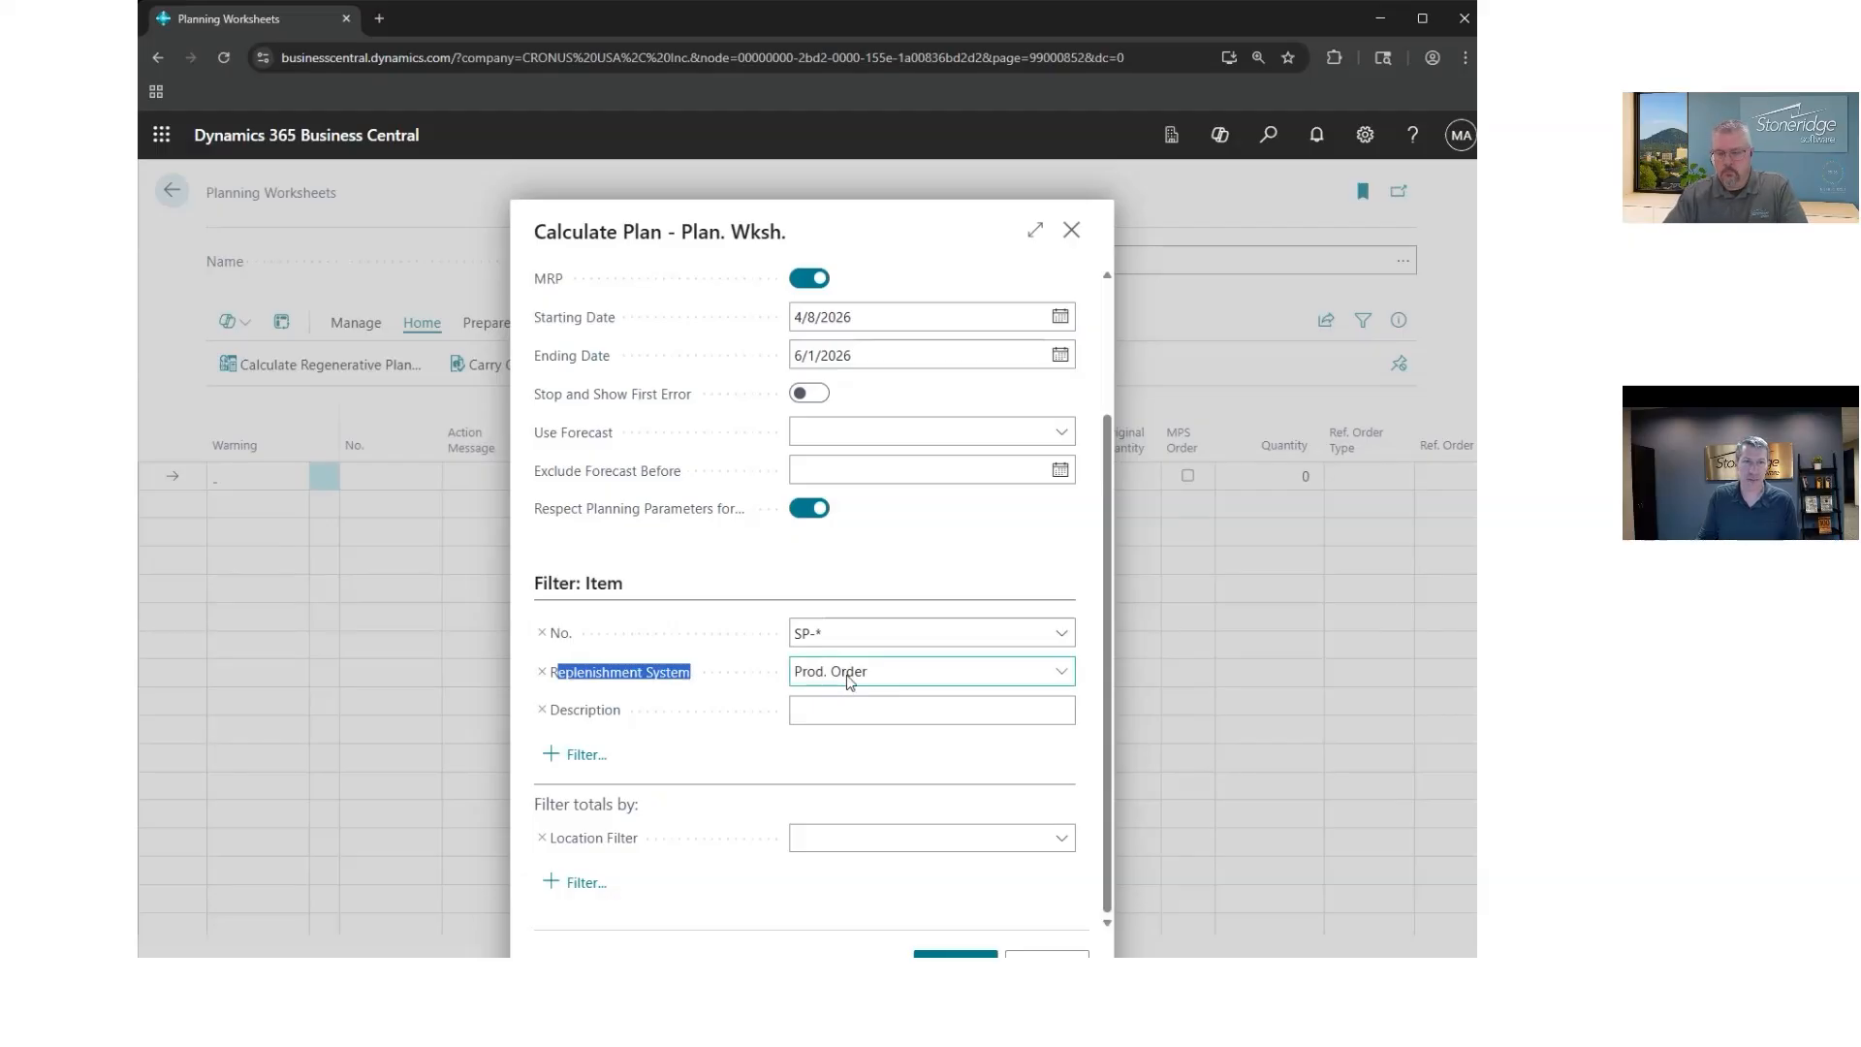
click(742, 761)
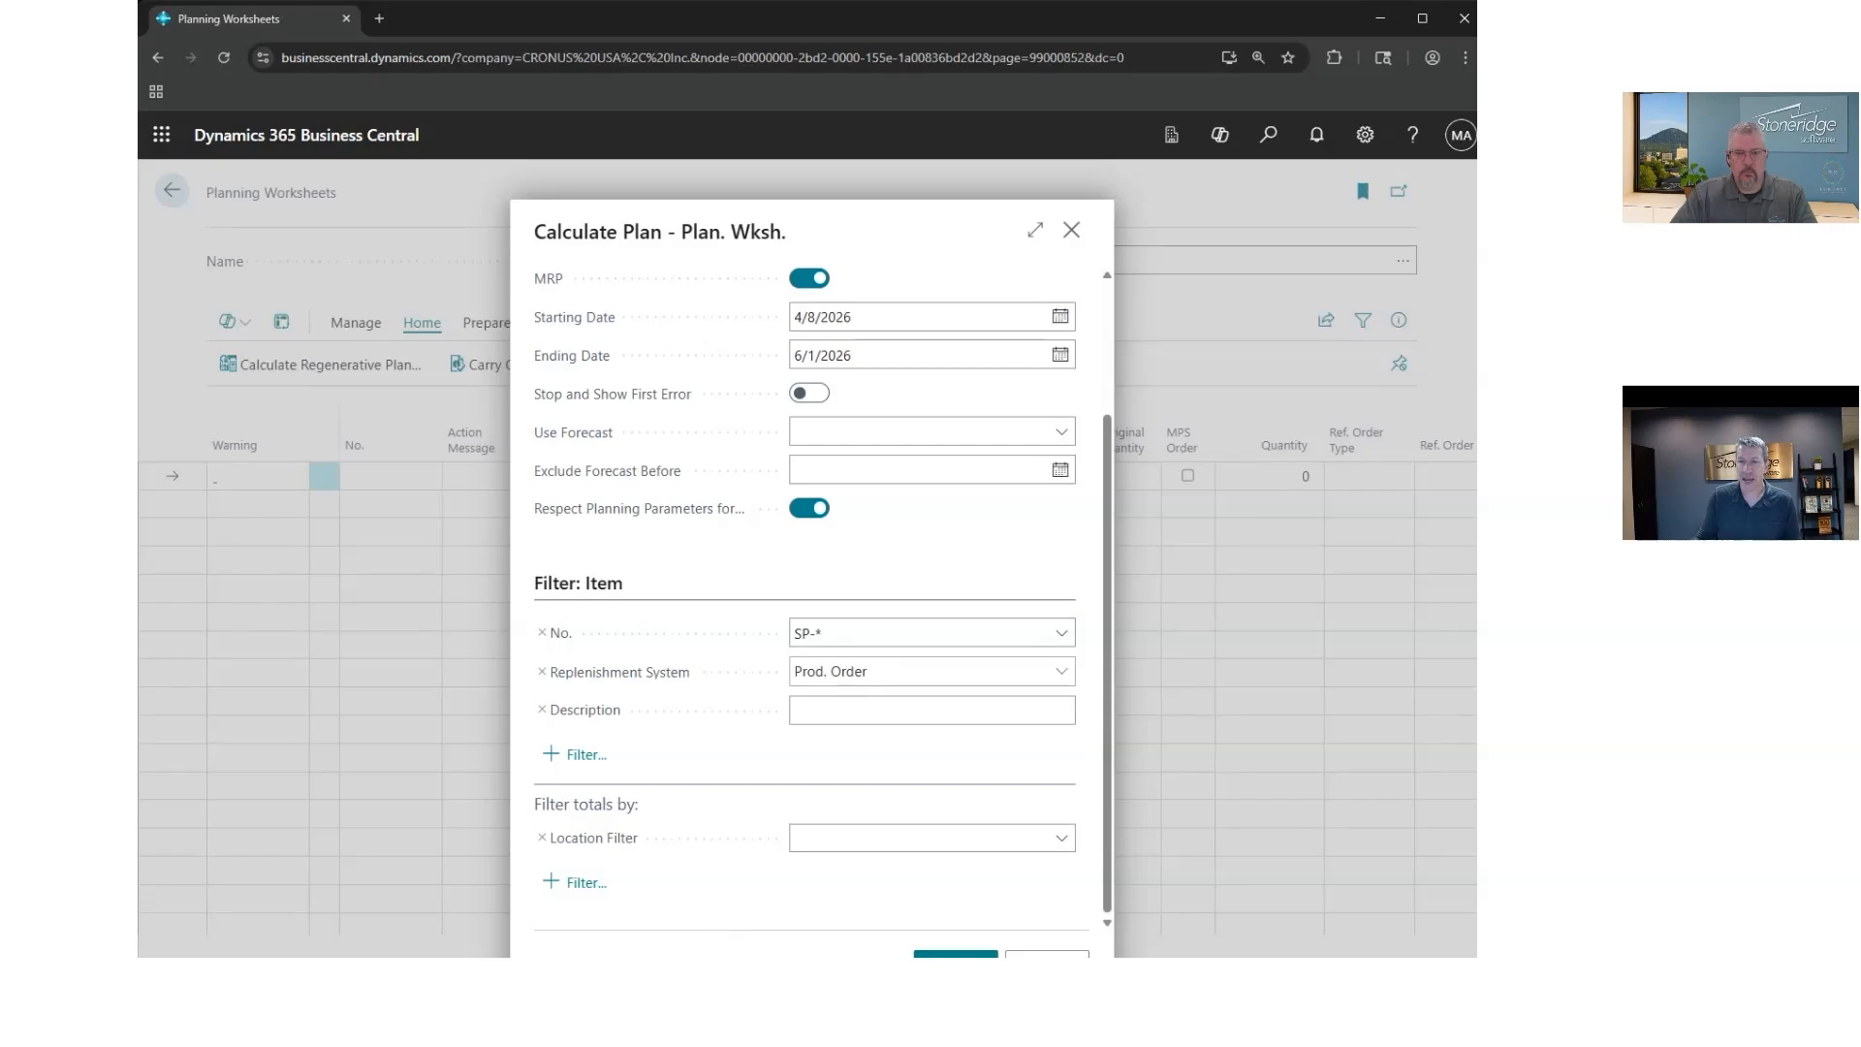
click(955, 955)
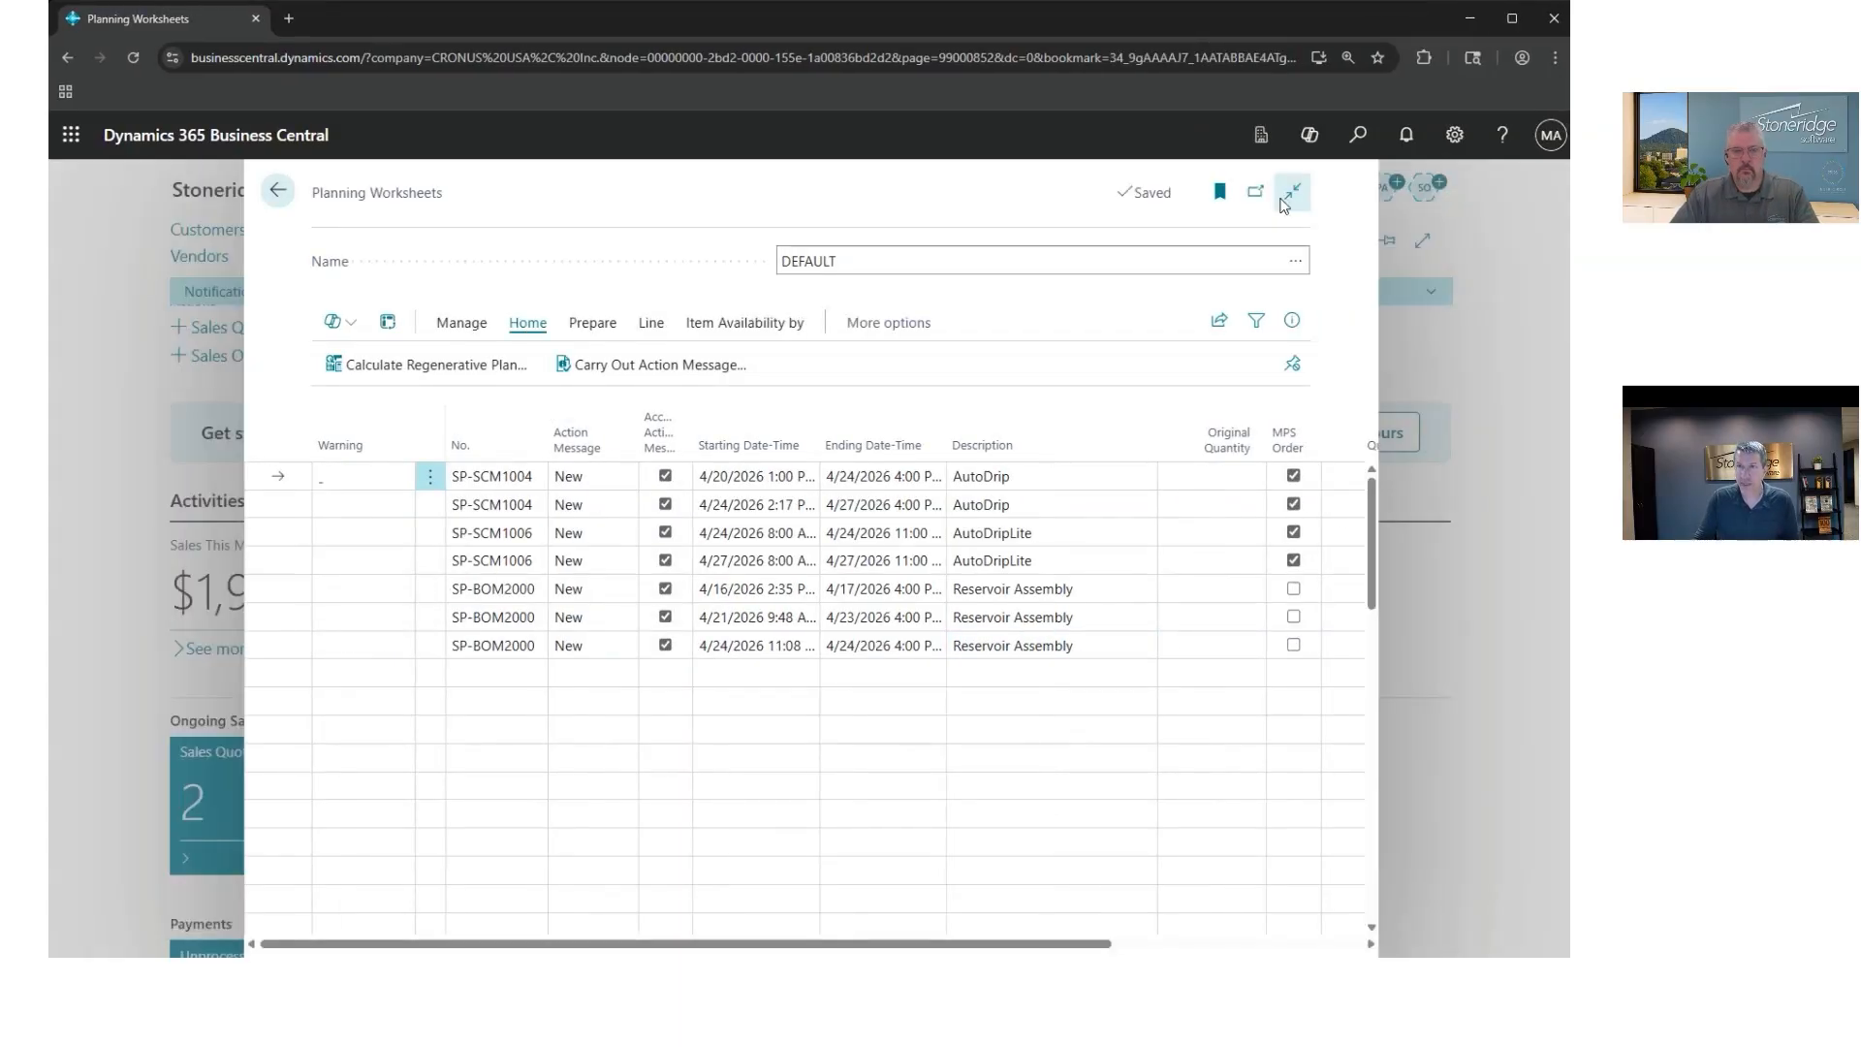
click(1289, 194)
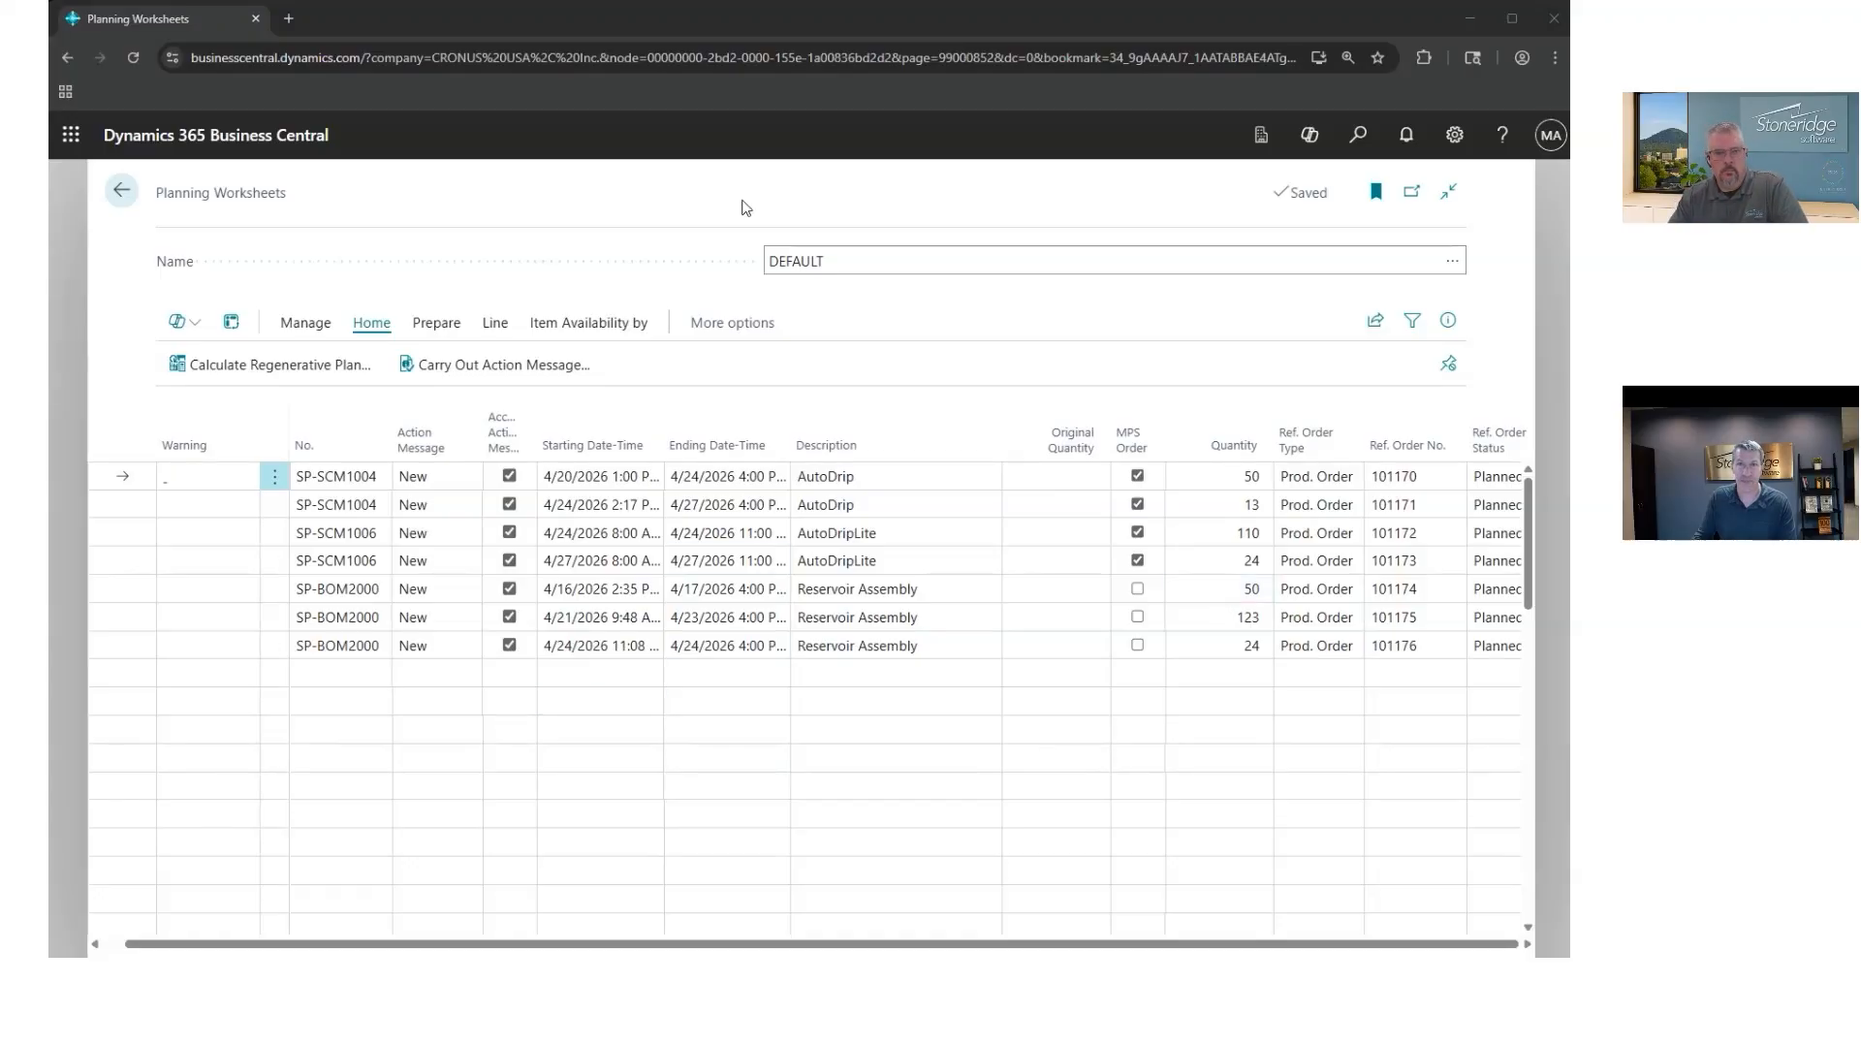
Step: Open the item card of the Reservoir Assembly from its planning line and examine the reordering policy and lot-for-lot parameters
click(383, 593)
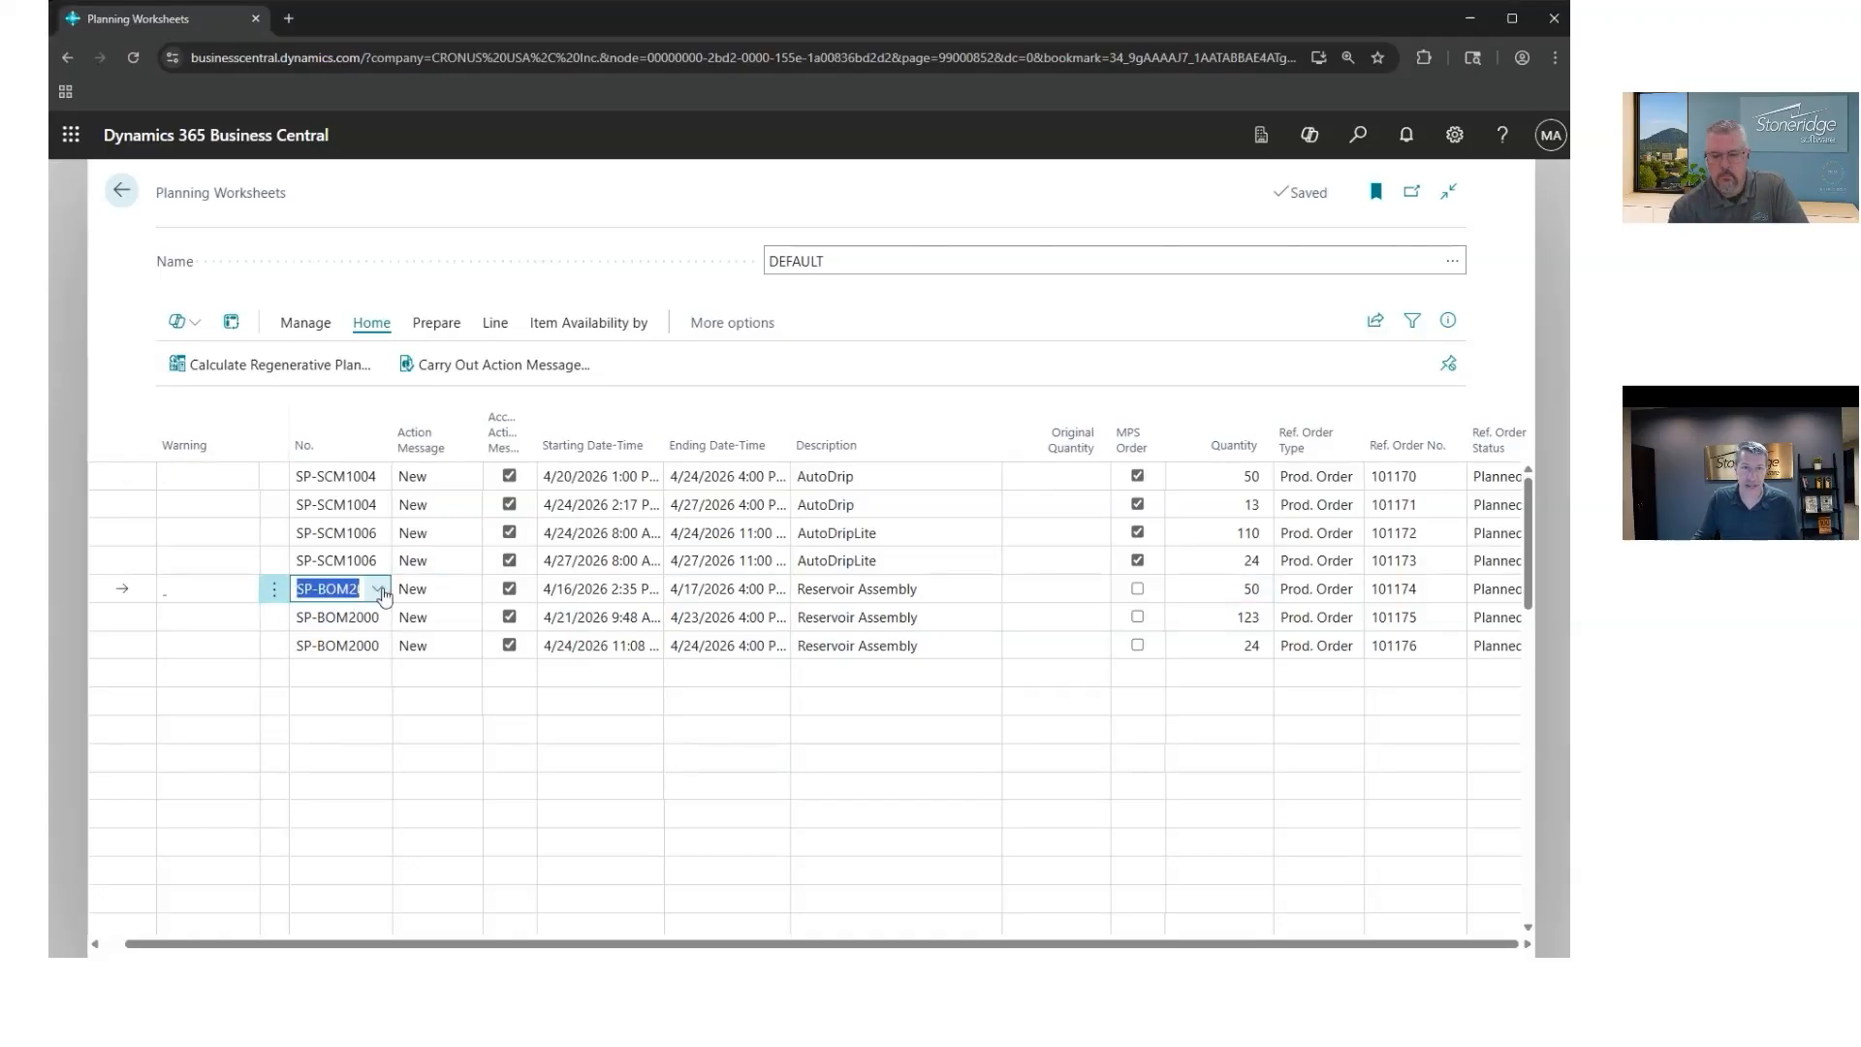
click(380, 591)
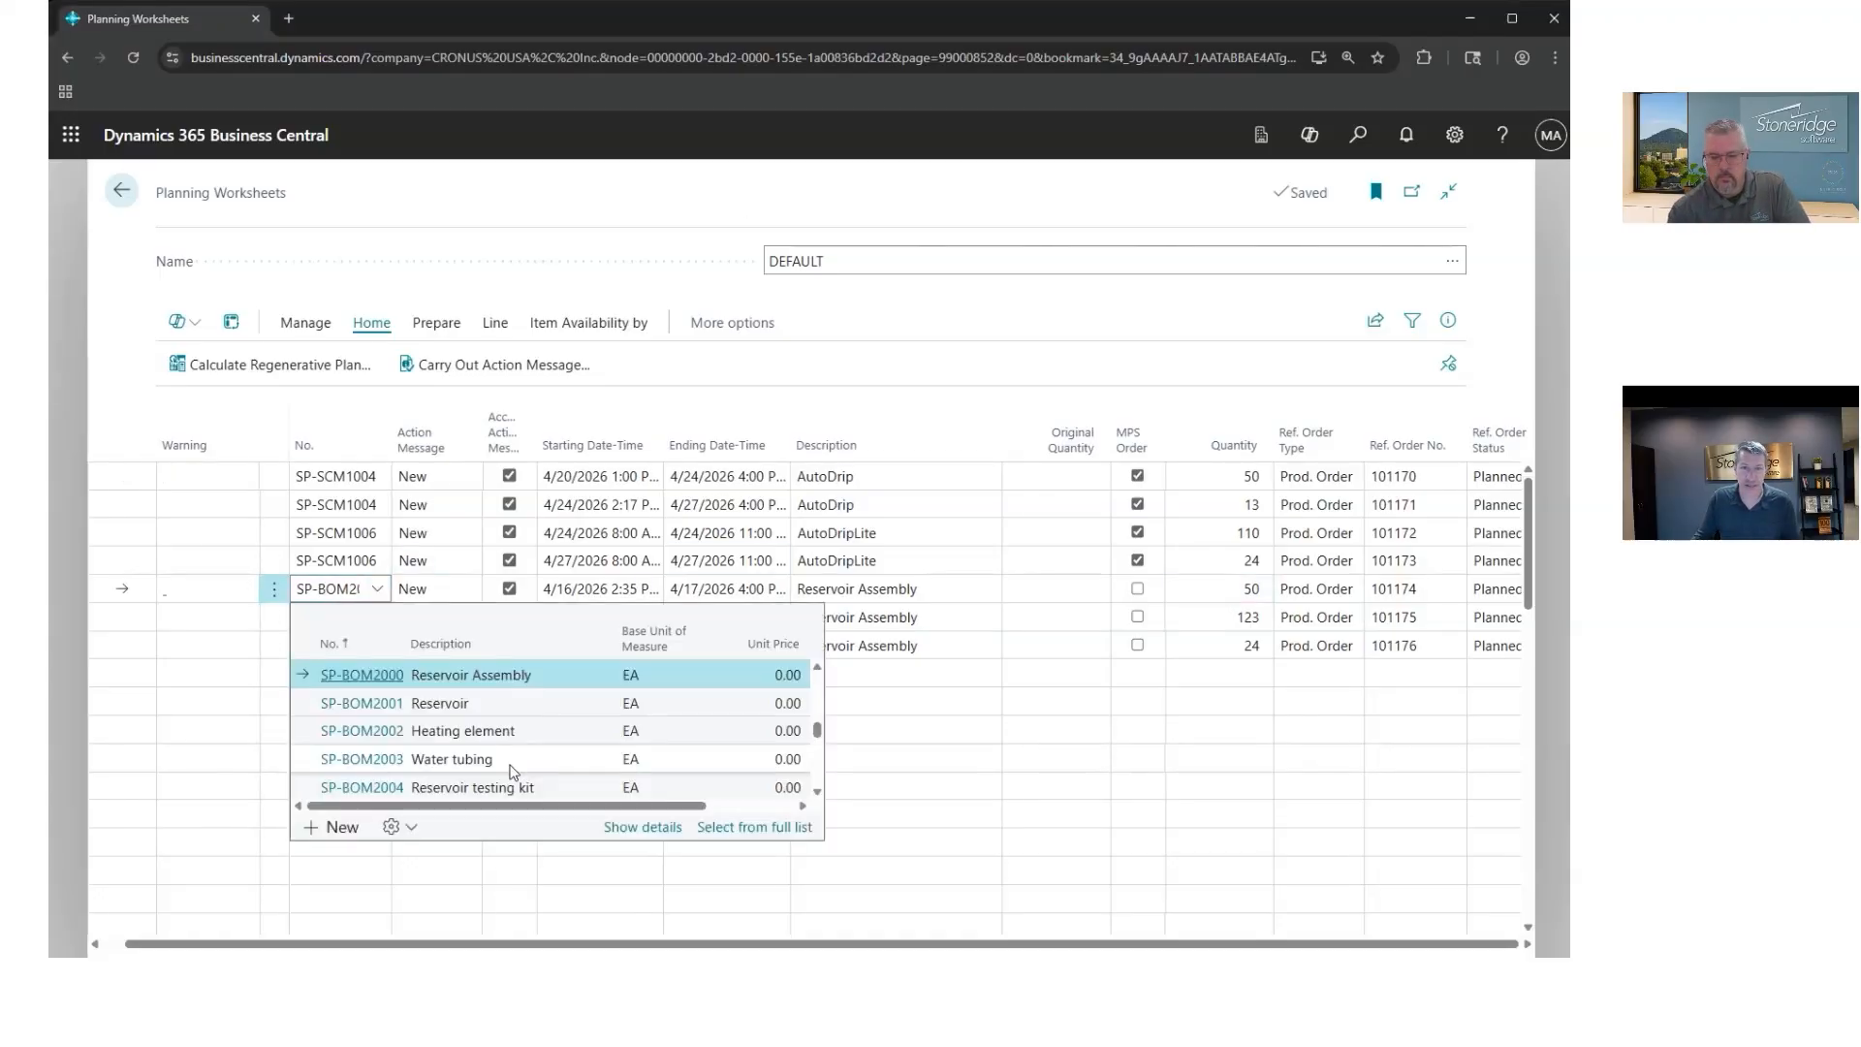
click(643, 829)
scroll(513, 659, down, 10)
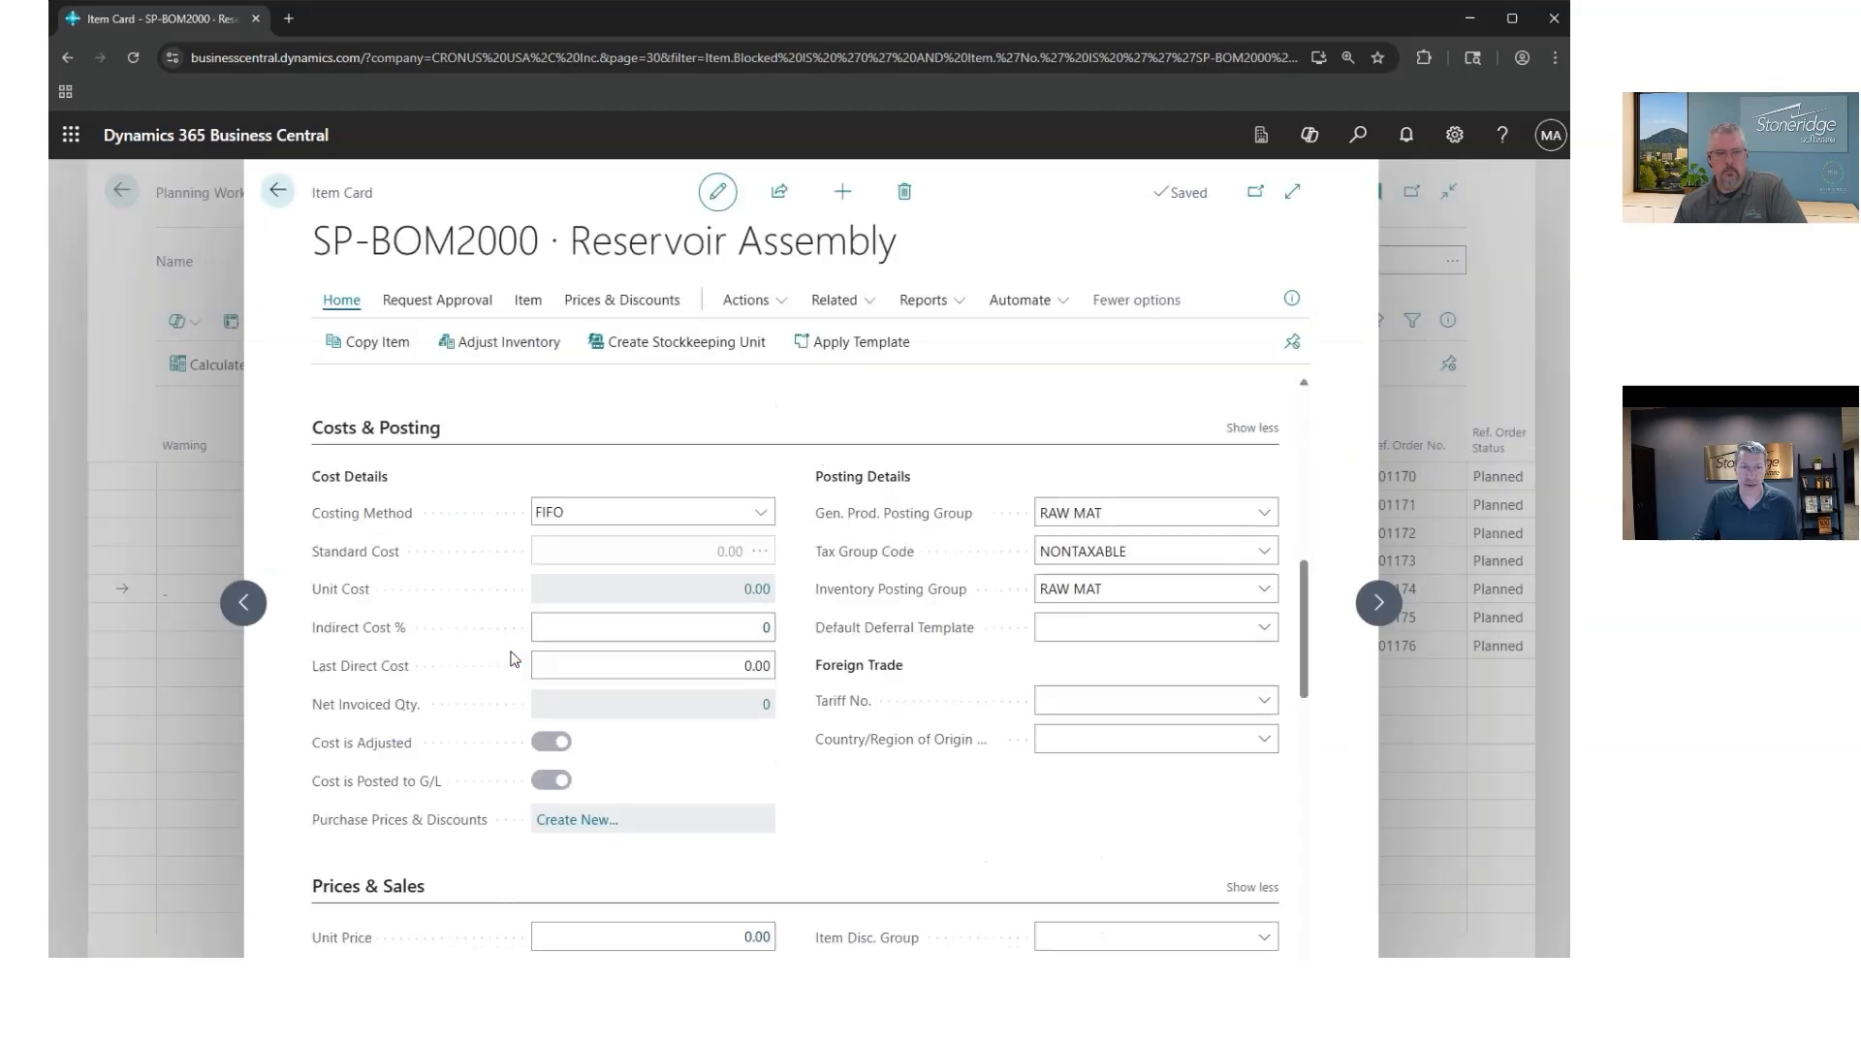
scroll(514, 660, down, 10)
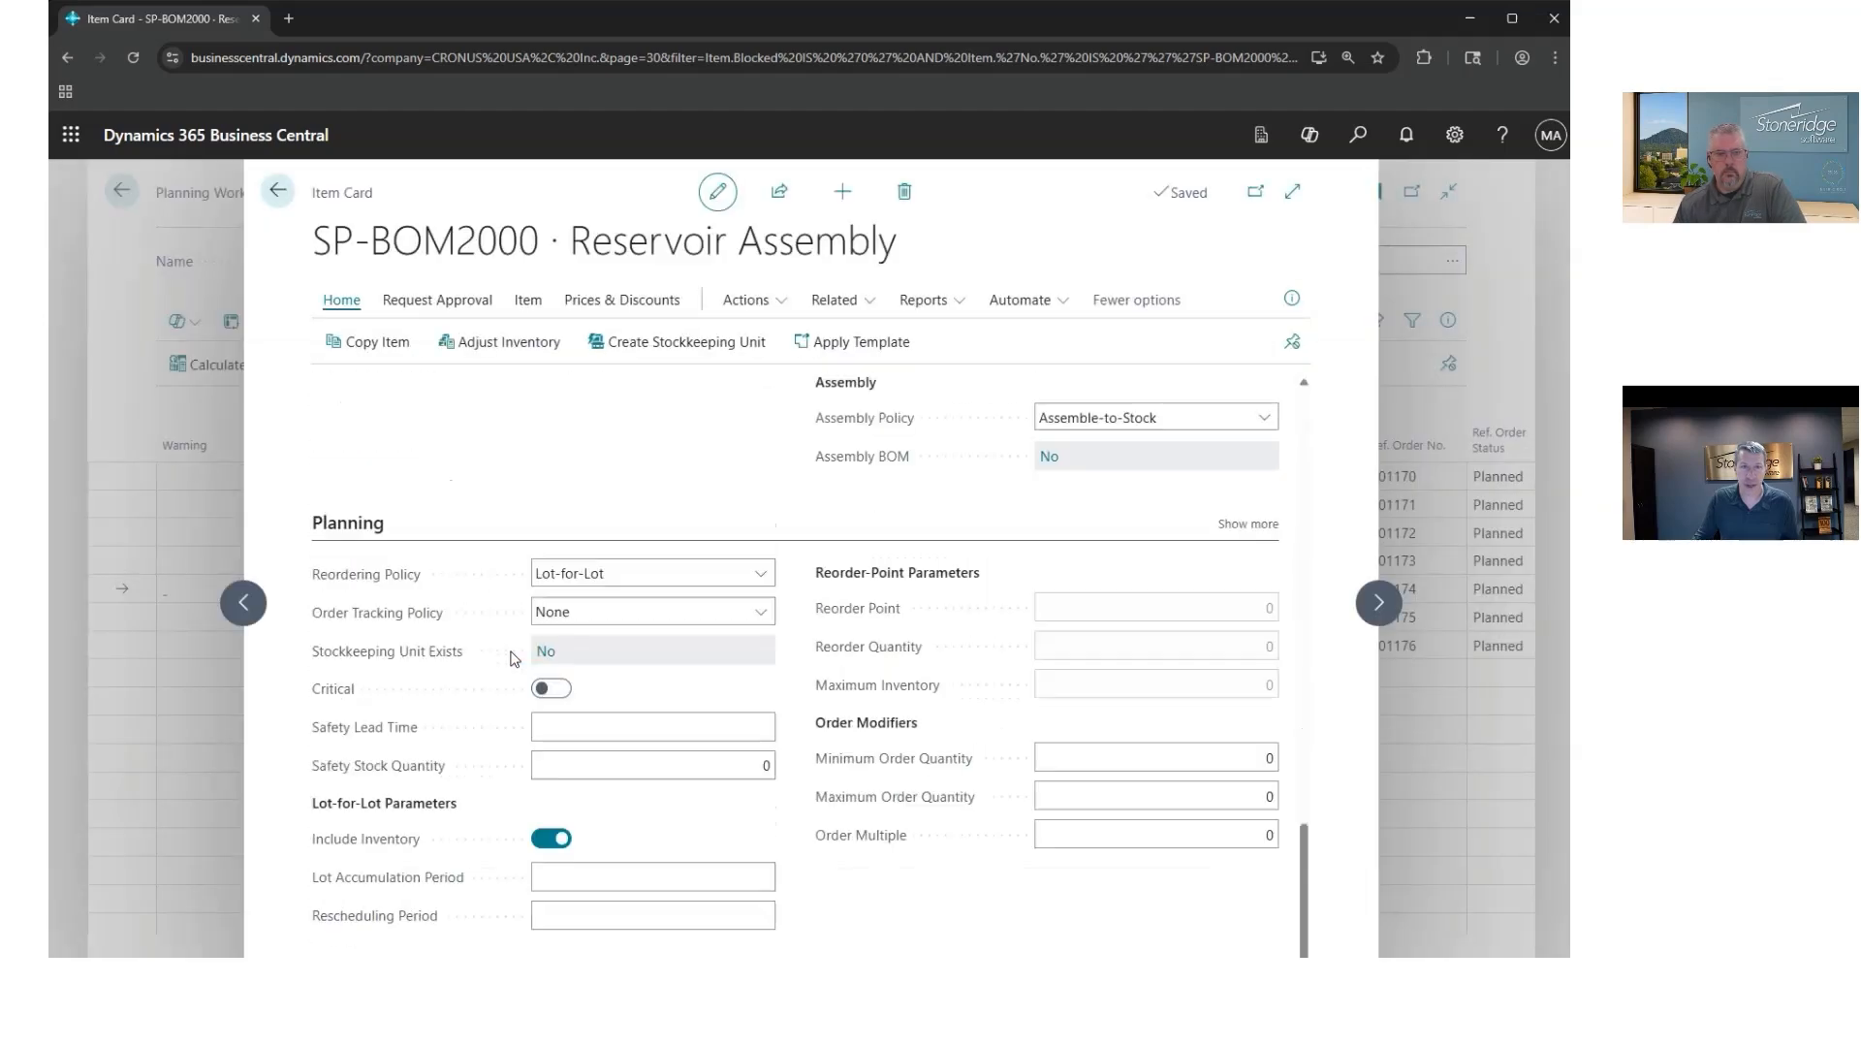
scroll(514, 658, down, 2)
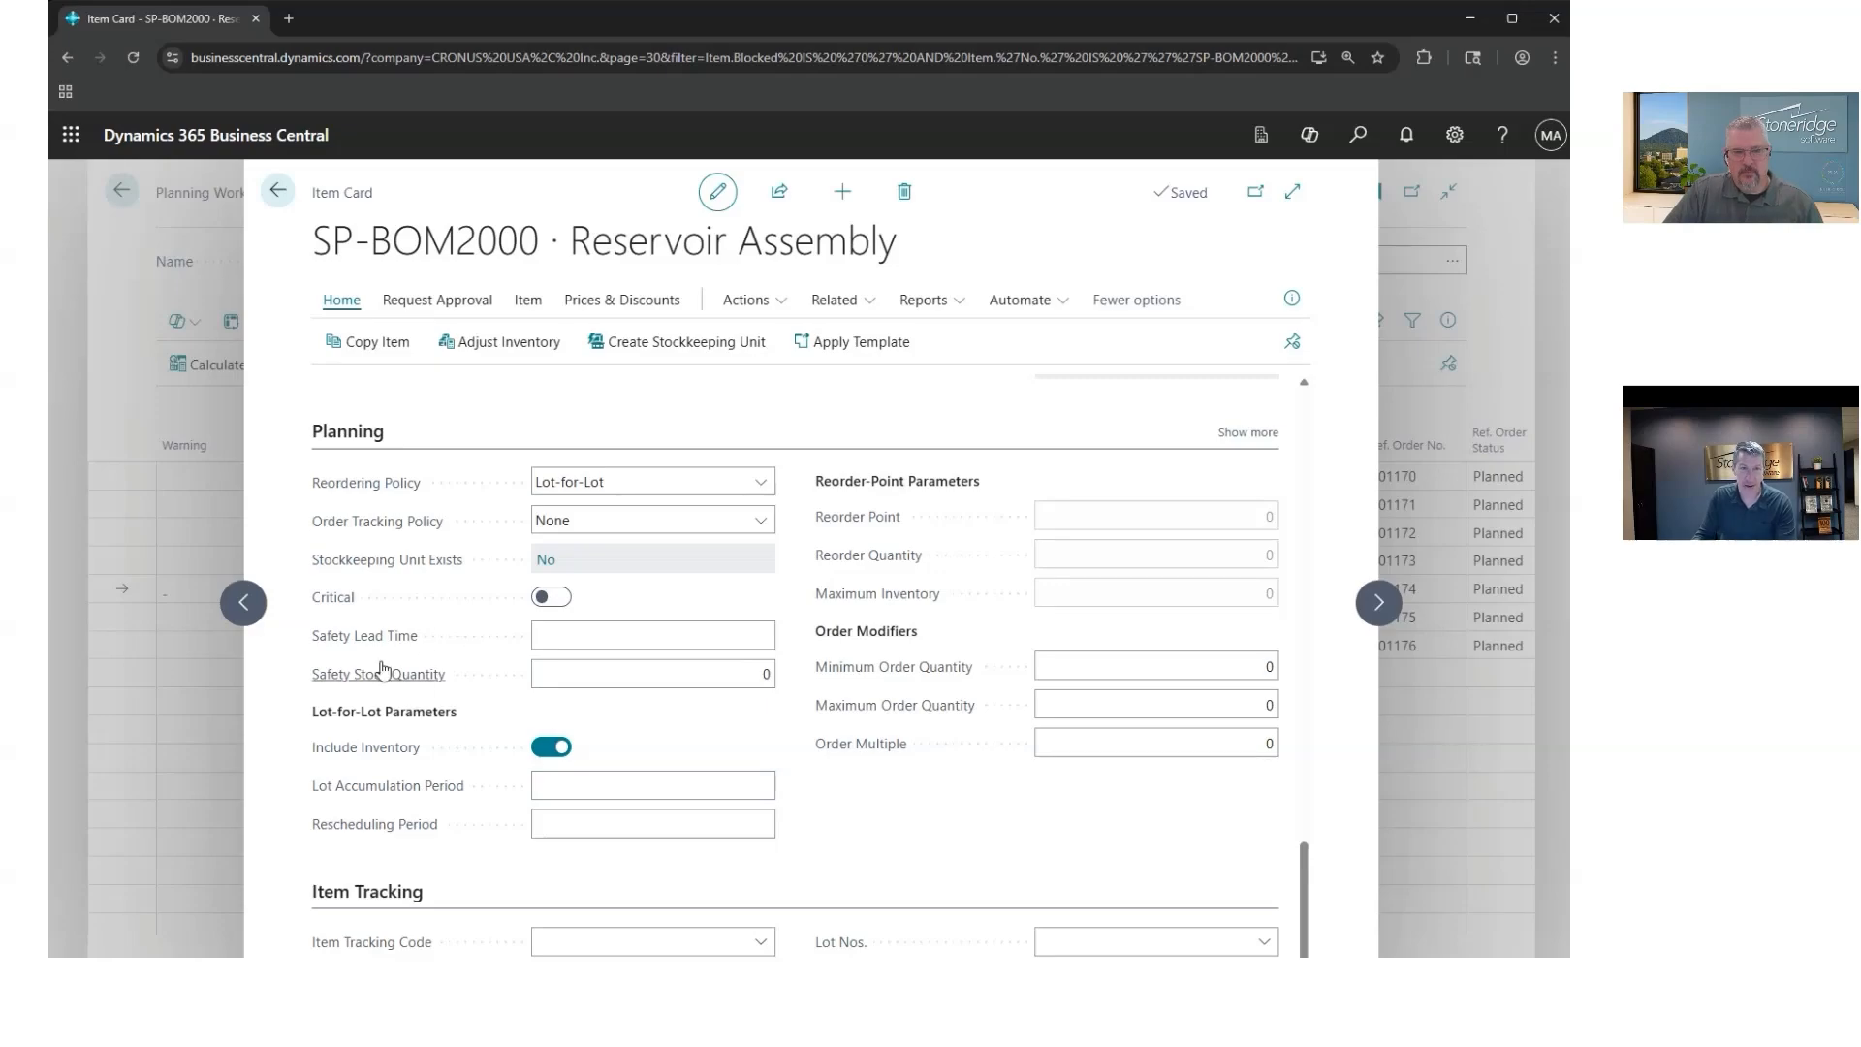
mouse_move(419, 686)
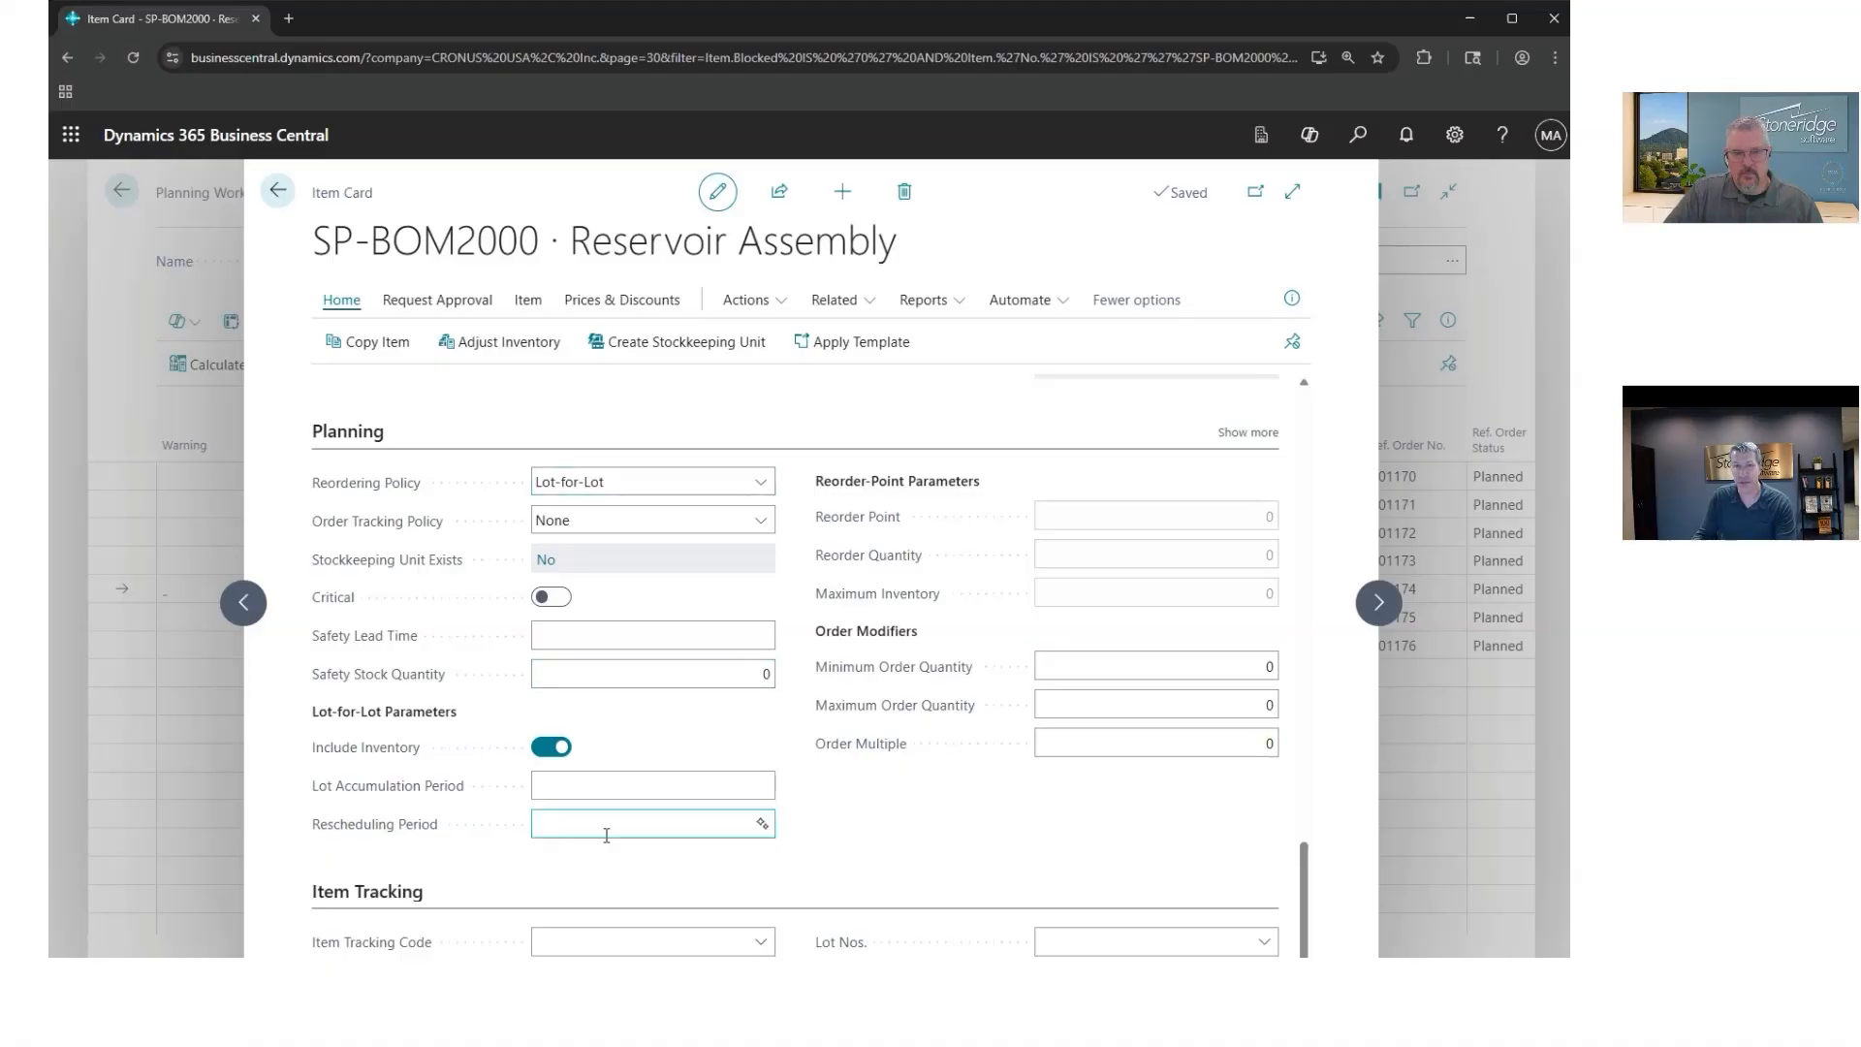
click(607, 786)
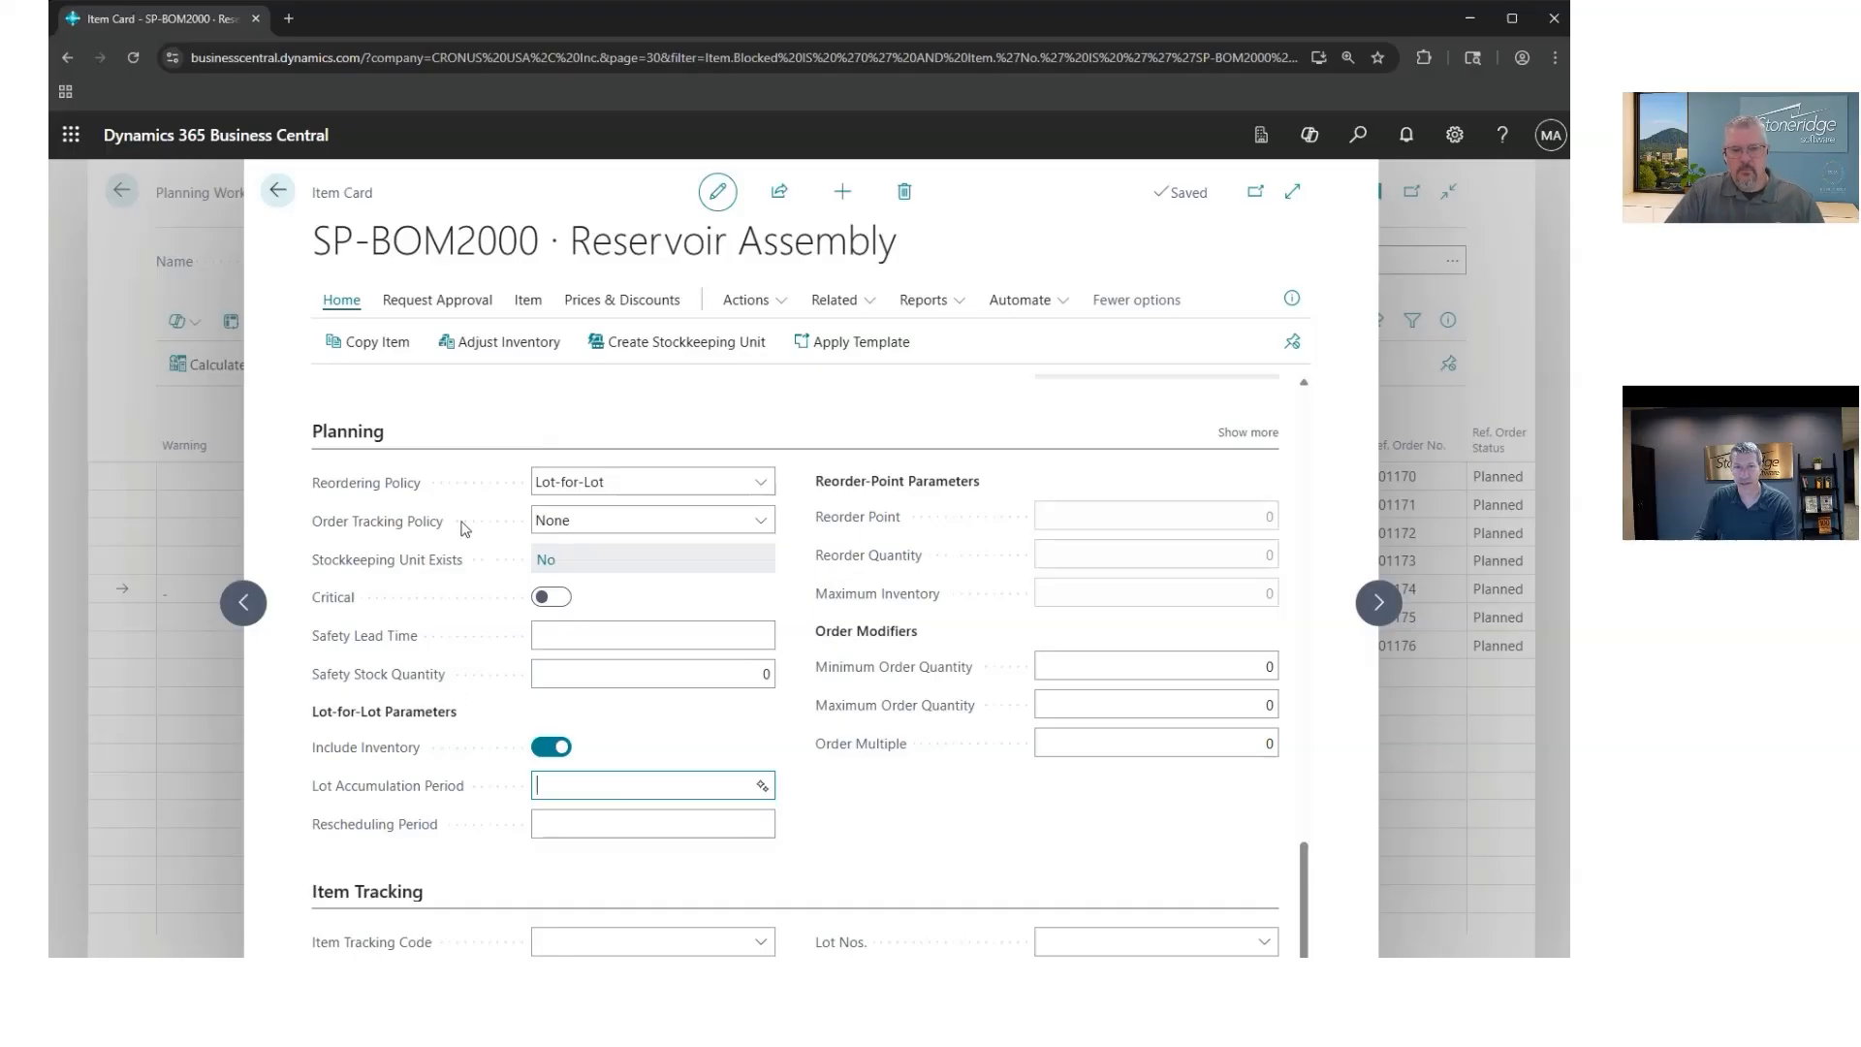
mouse_move(404, 501)
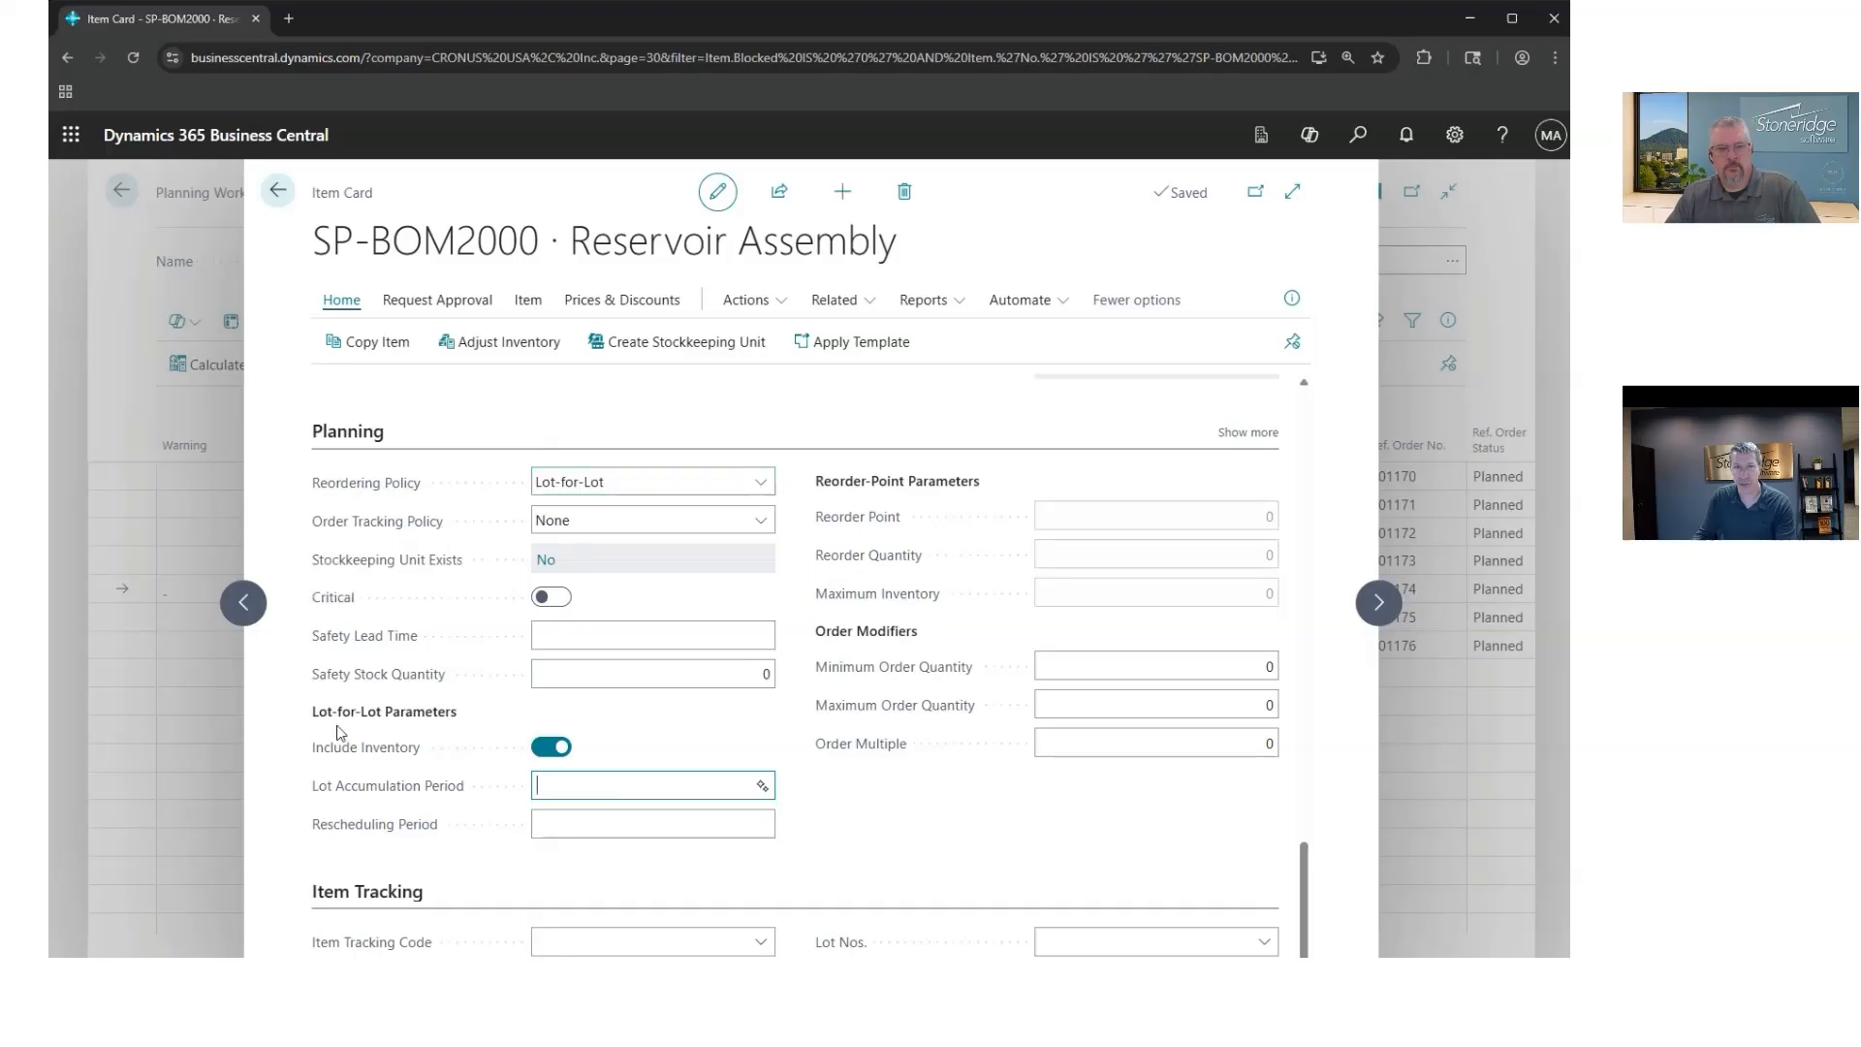
Step: Set the Reservoir Assembly's lot accumulation period to 2W, close its card, and recalculate the regenerative plan with the last used options
mouse_move(338, 492)
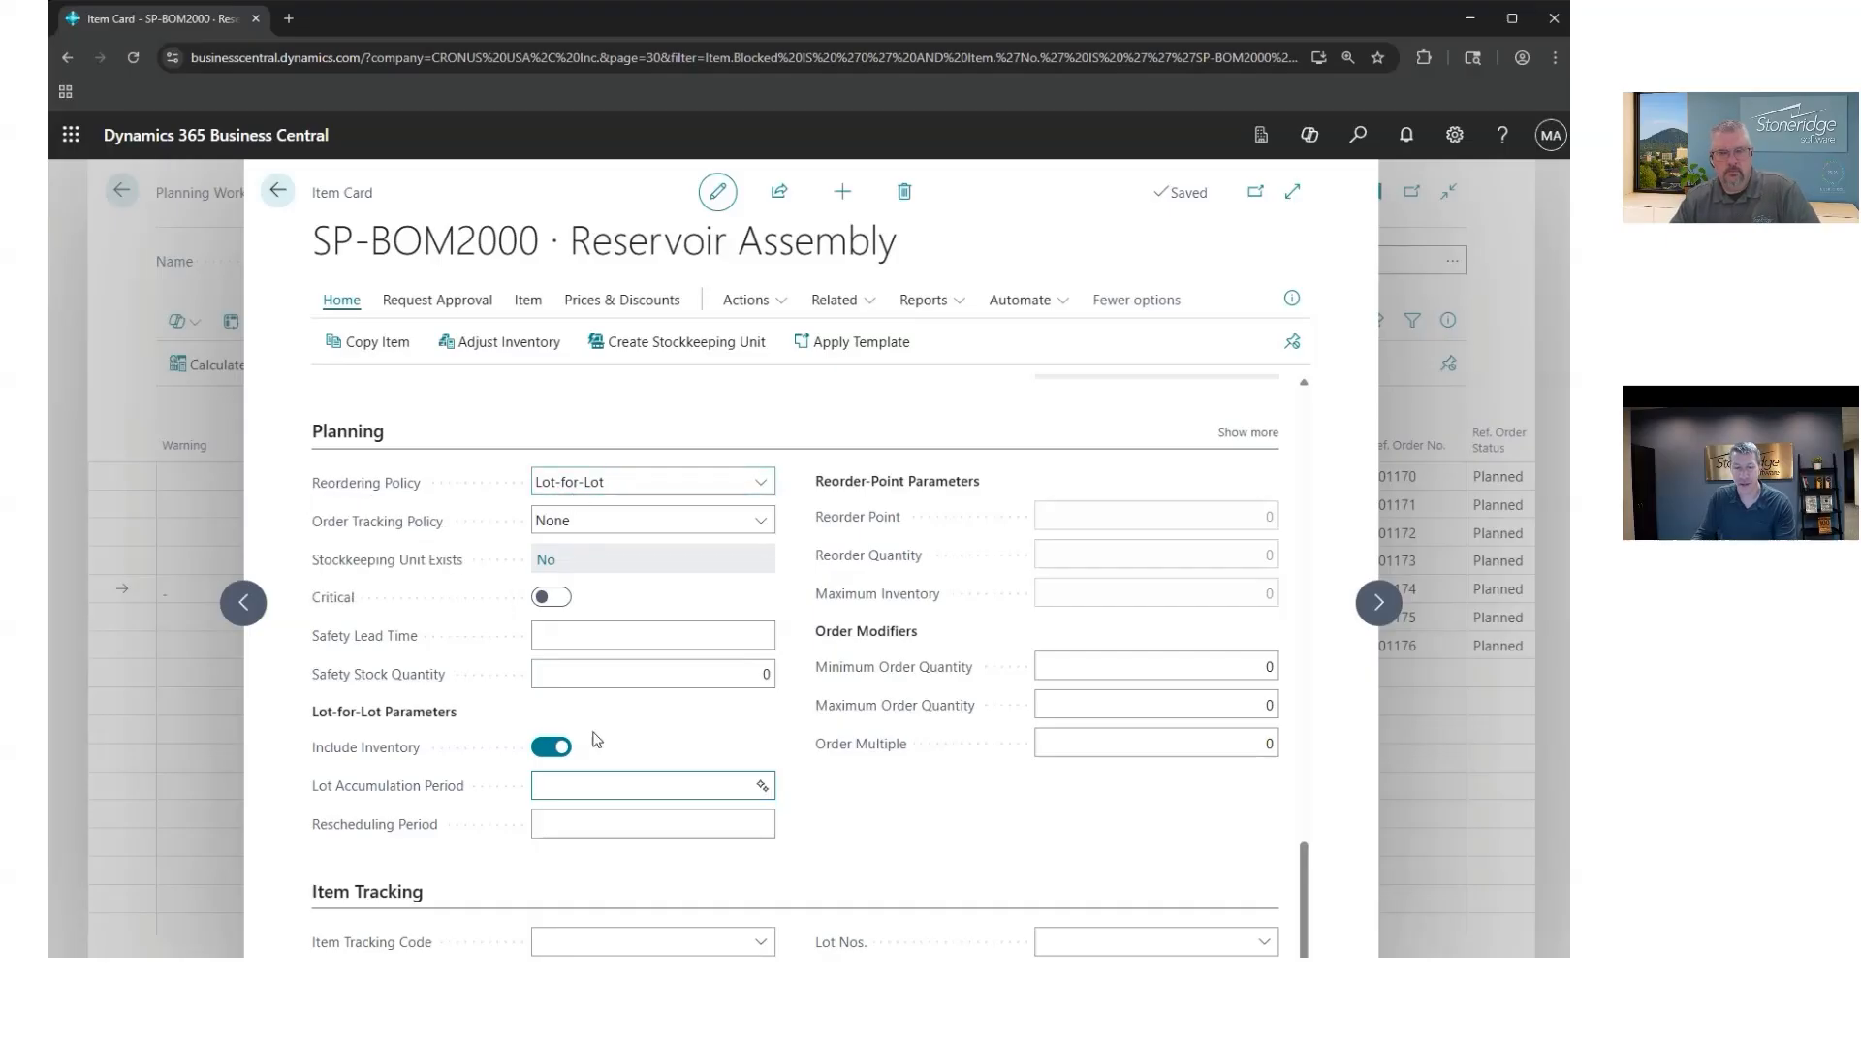
text(2w)
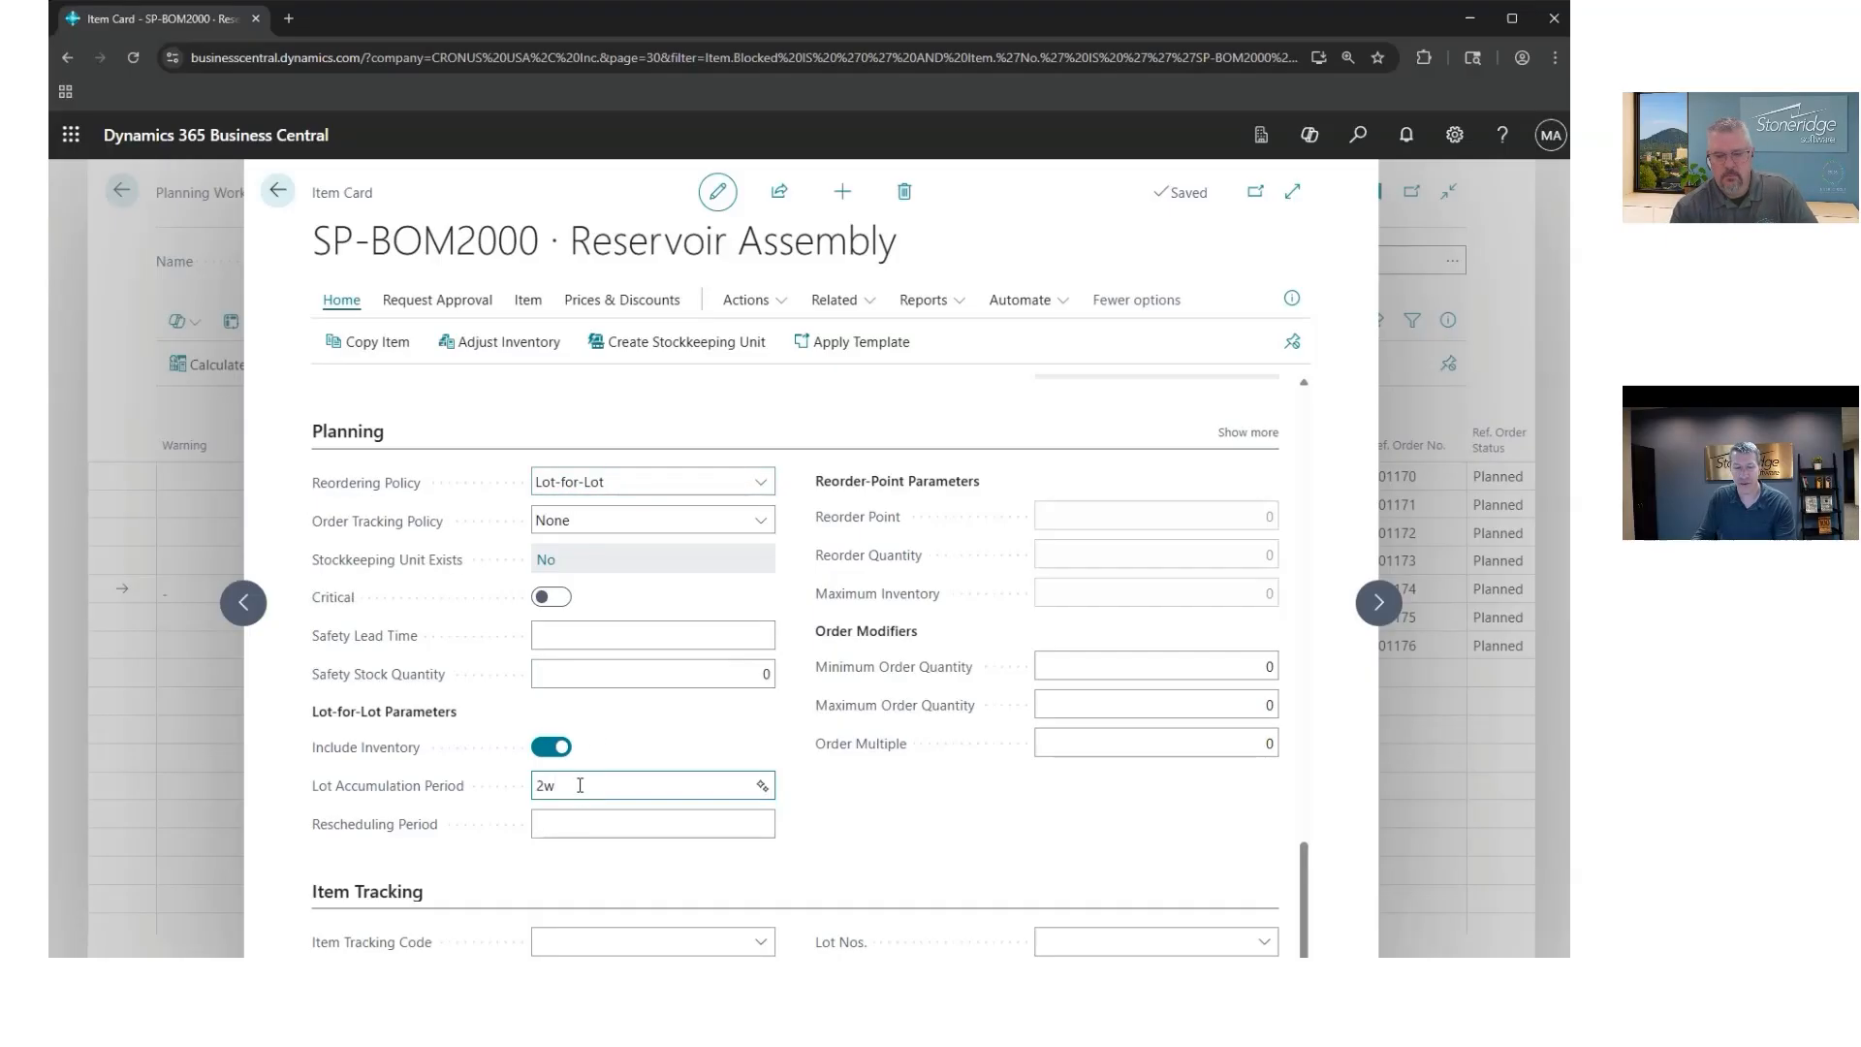
key(Tab)
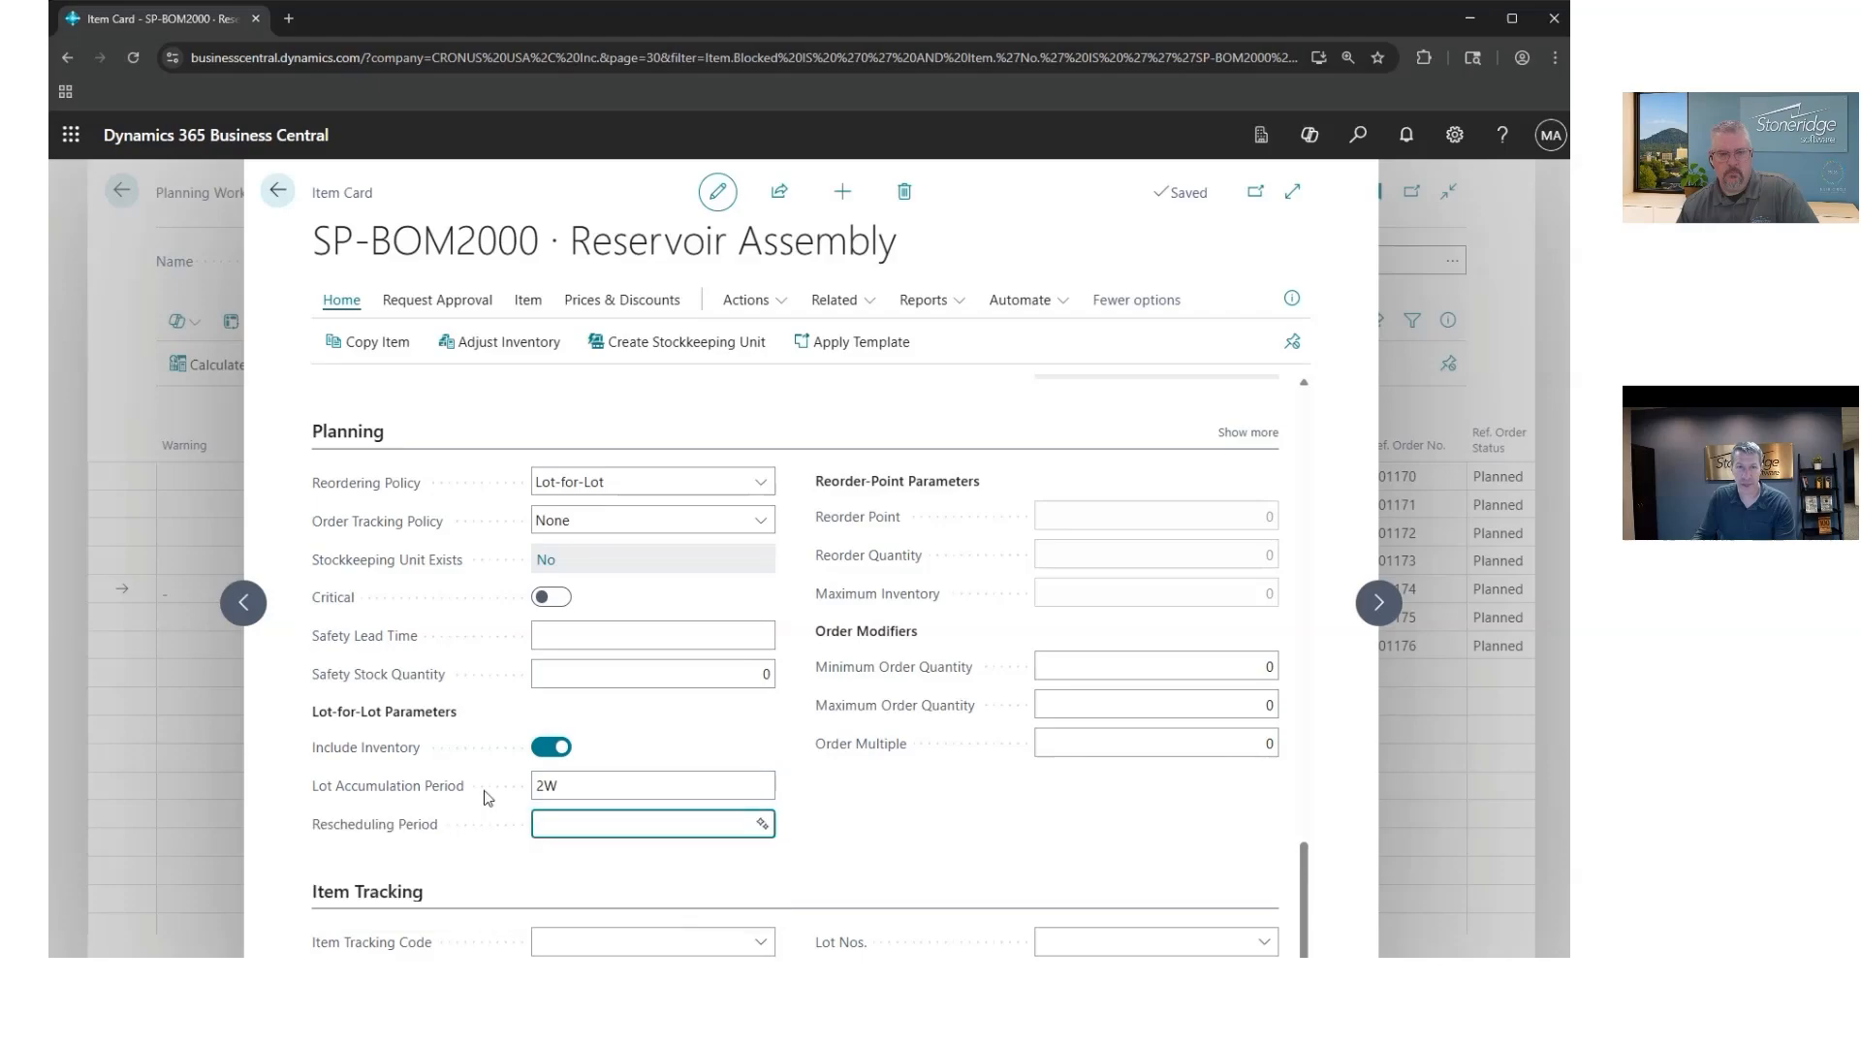
click(1182, 809)
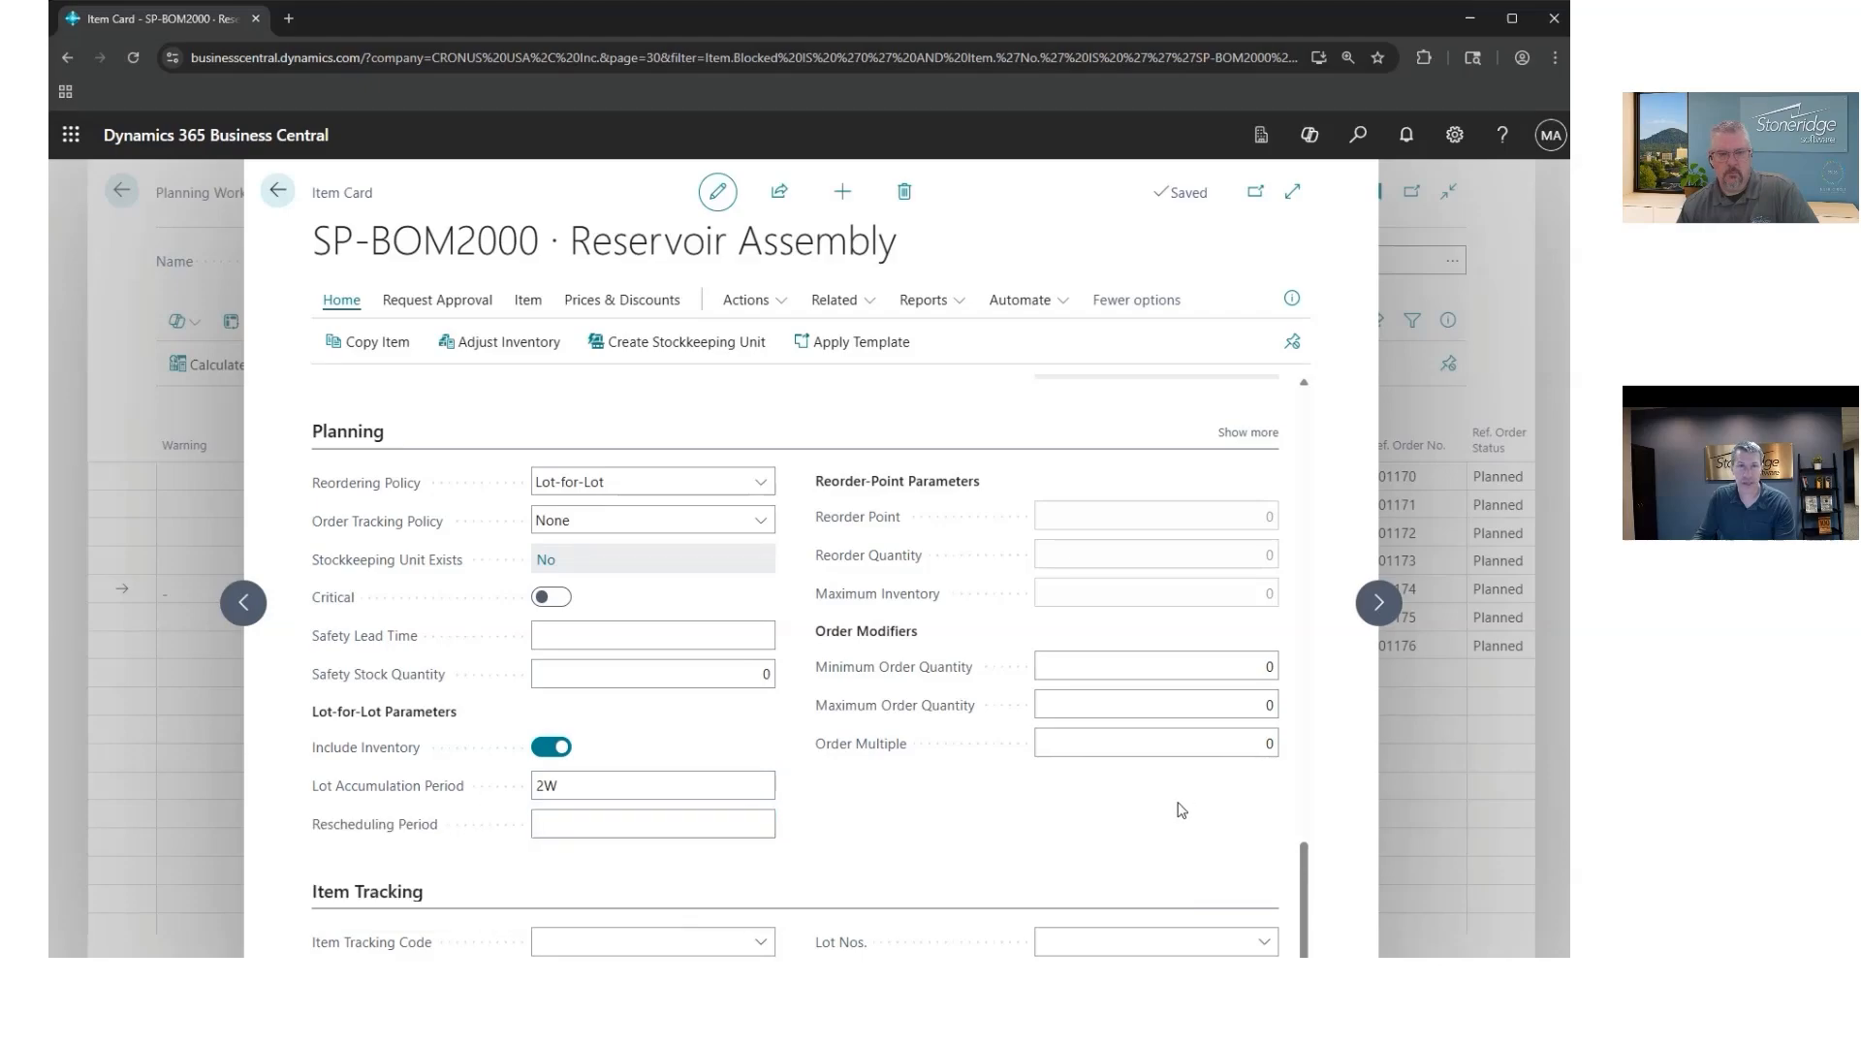
key(Escape)
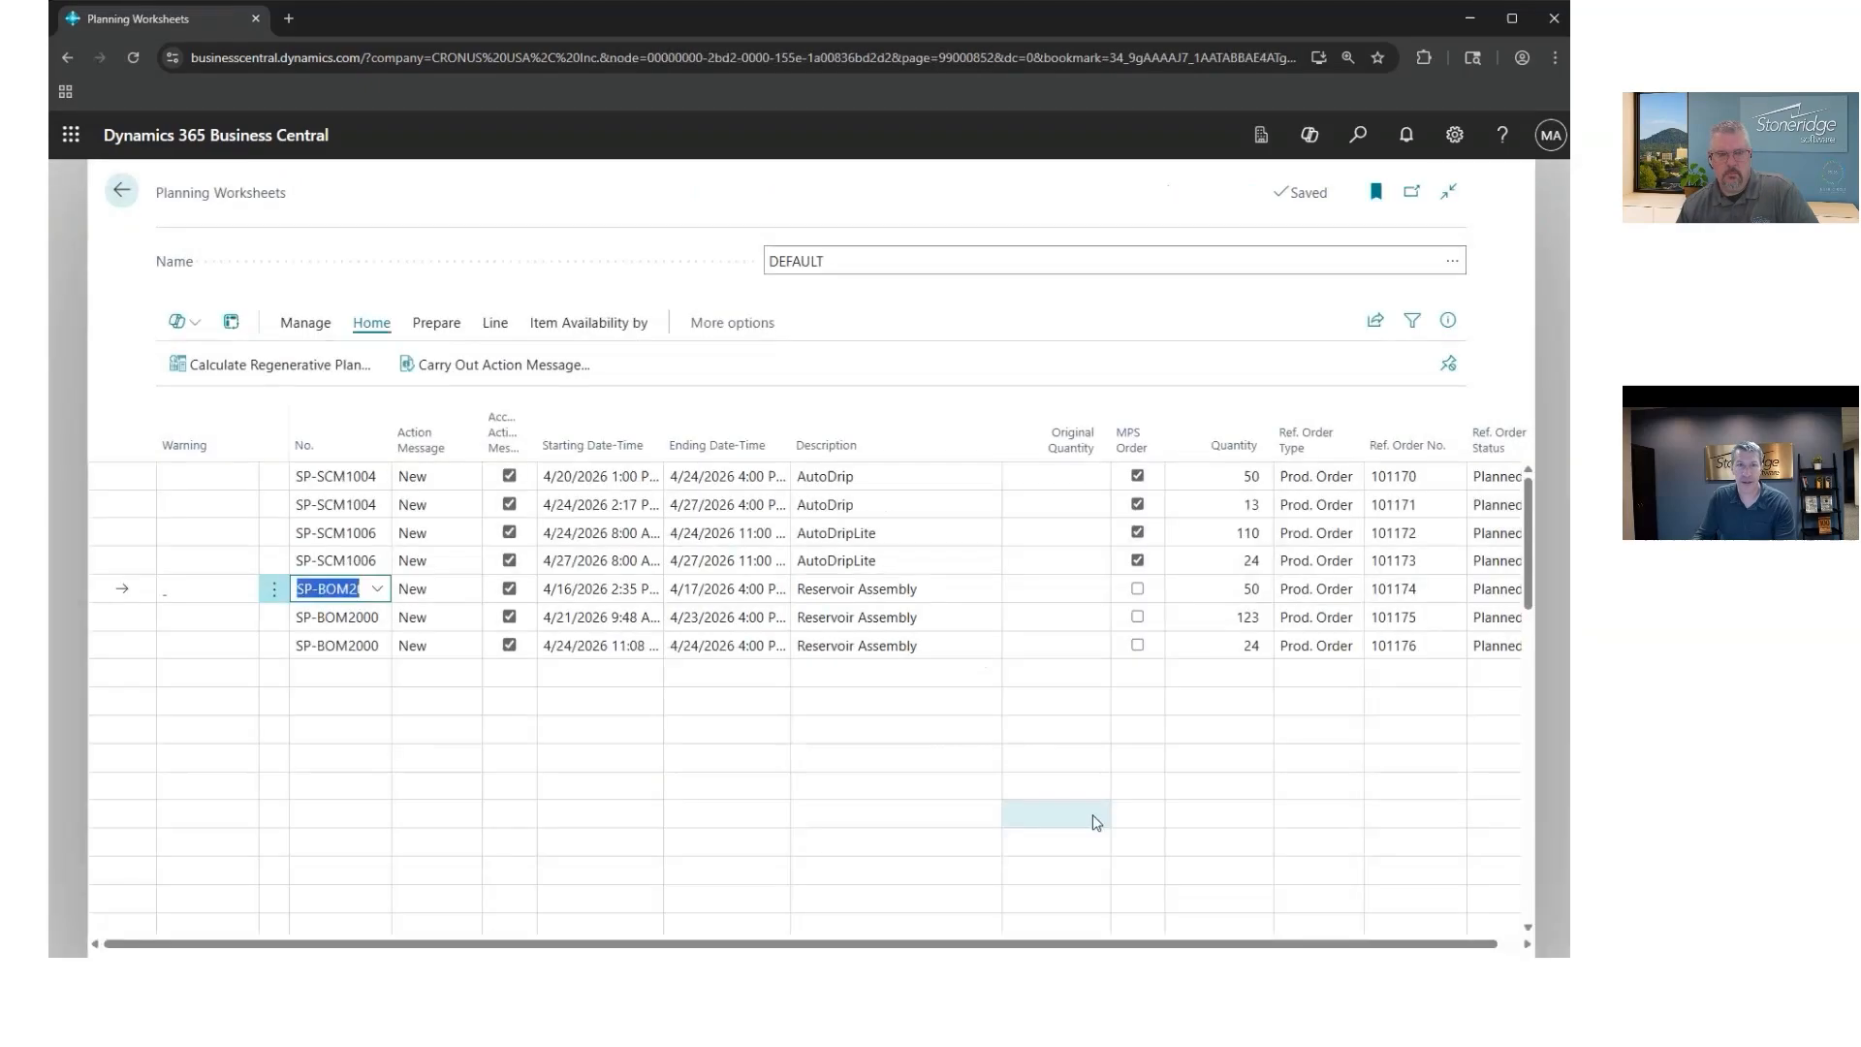
click(351, 373)
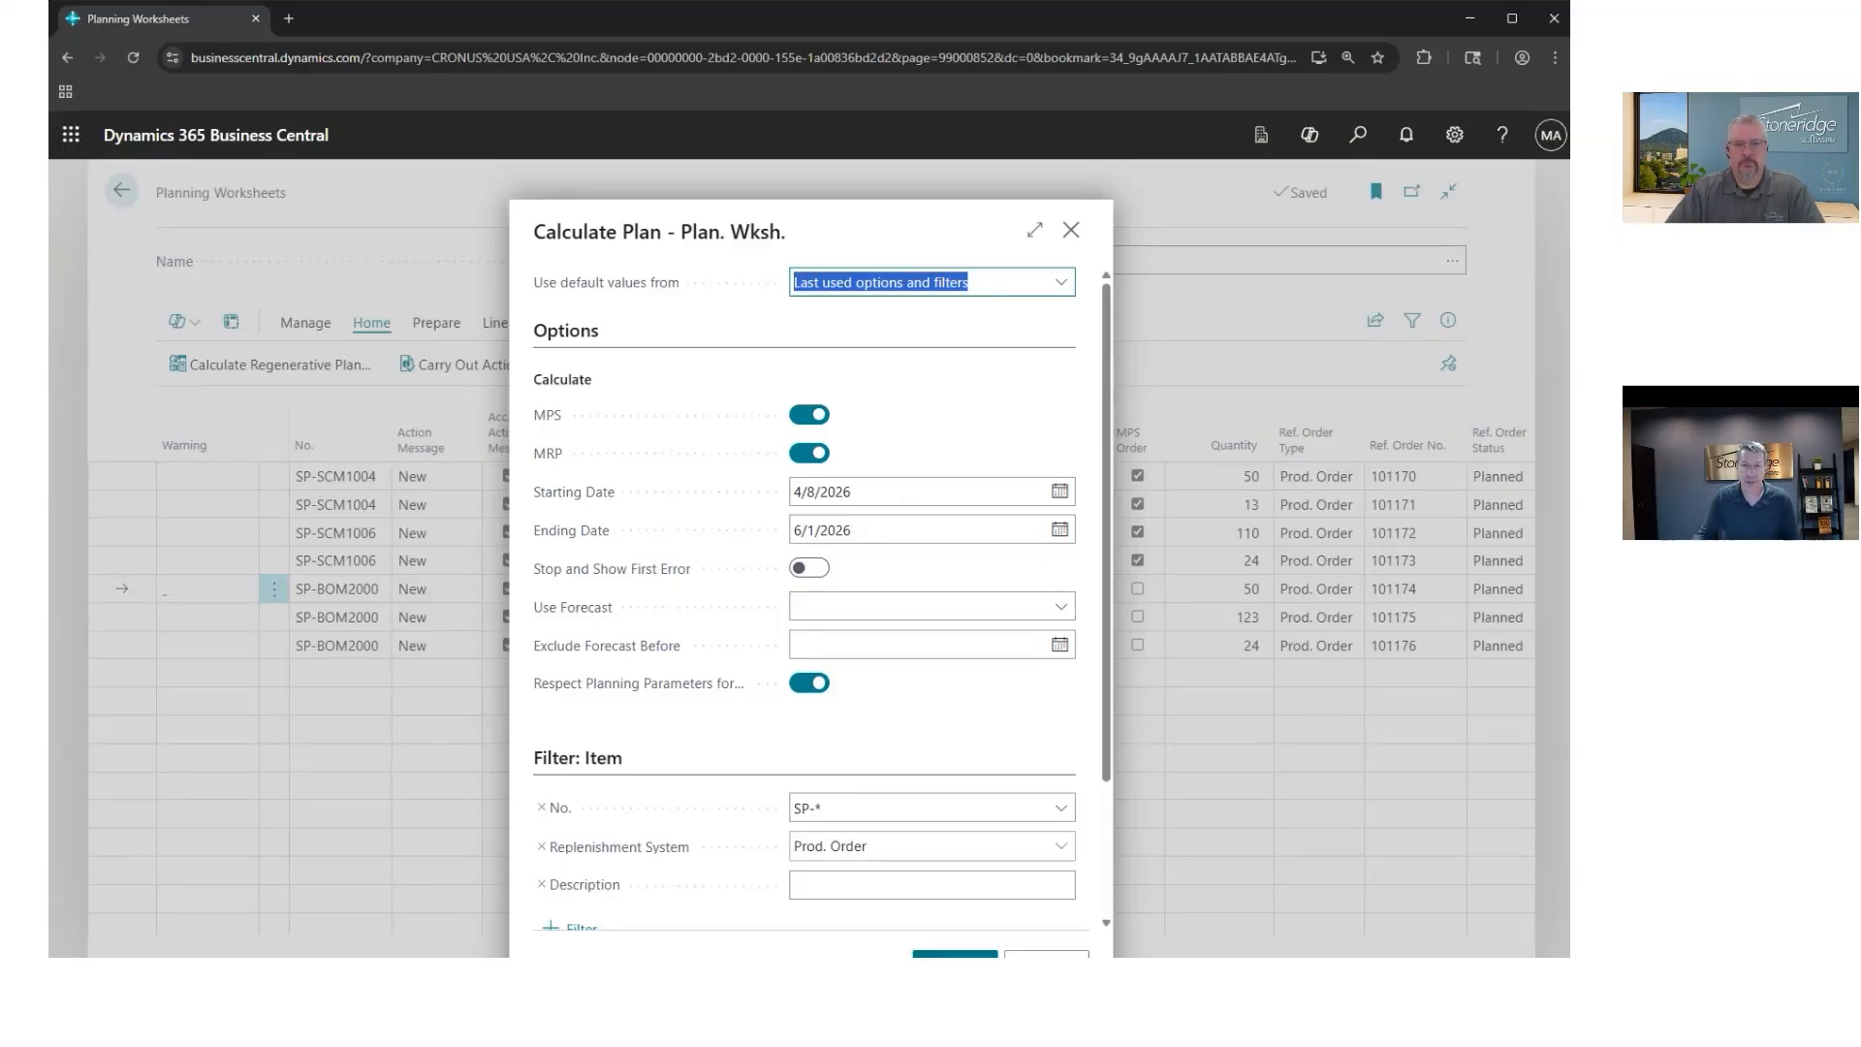
click(954, 955)
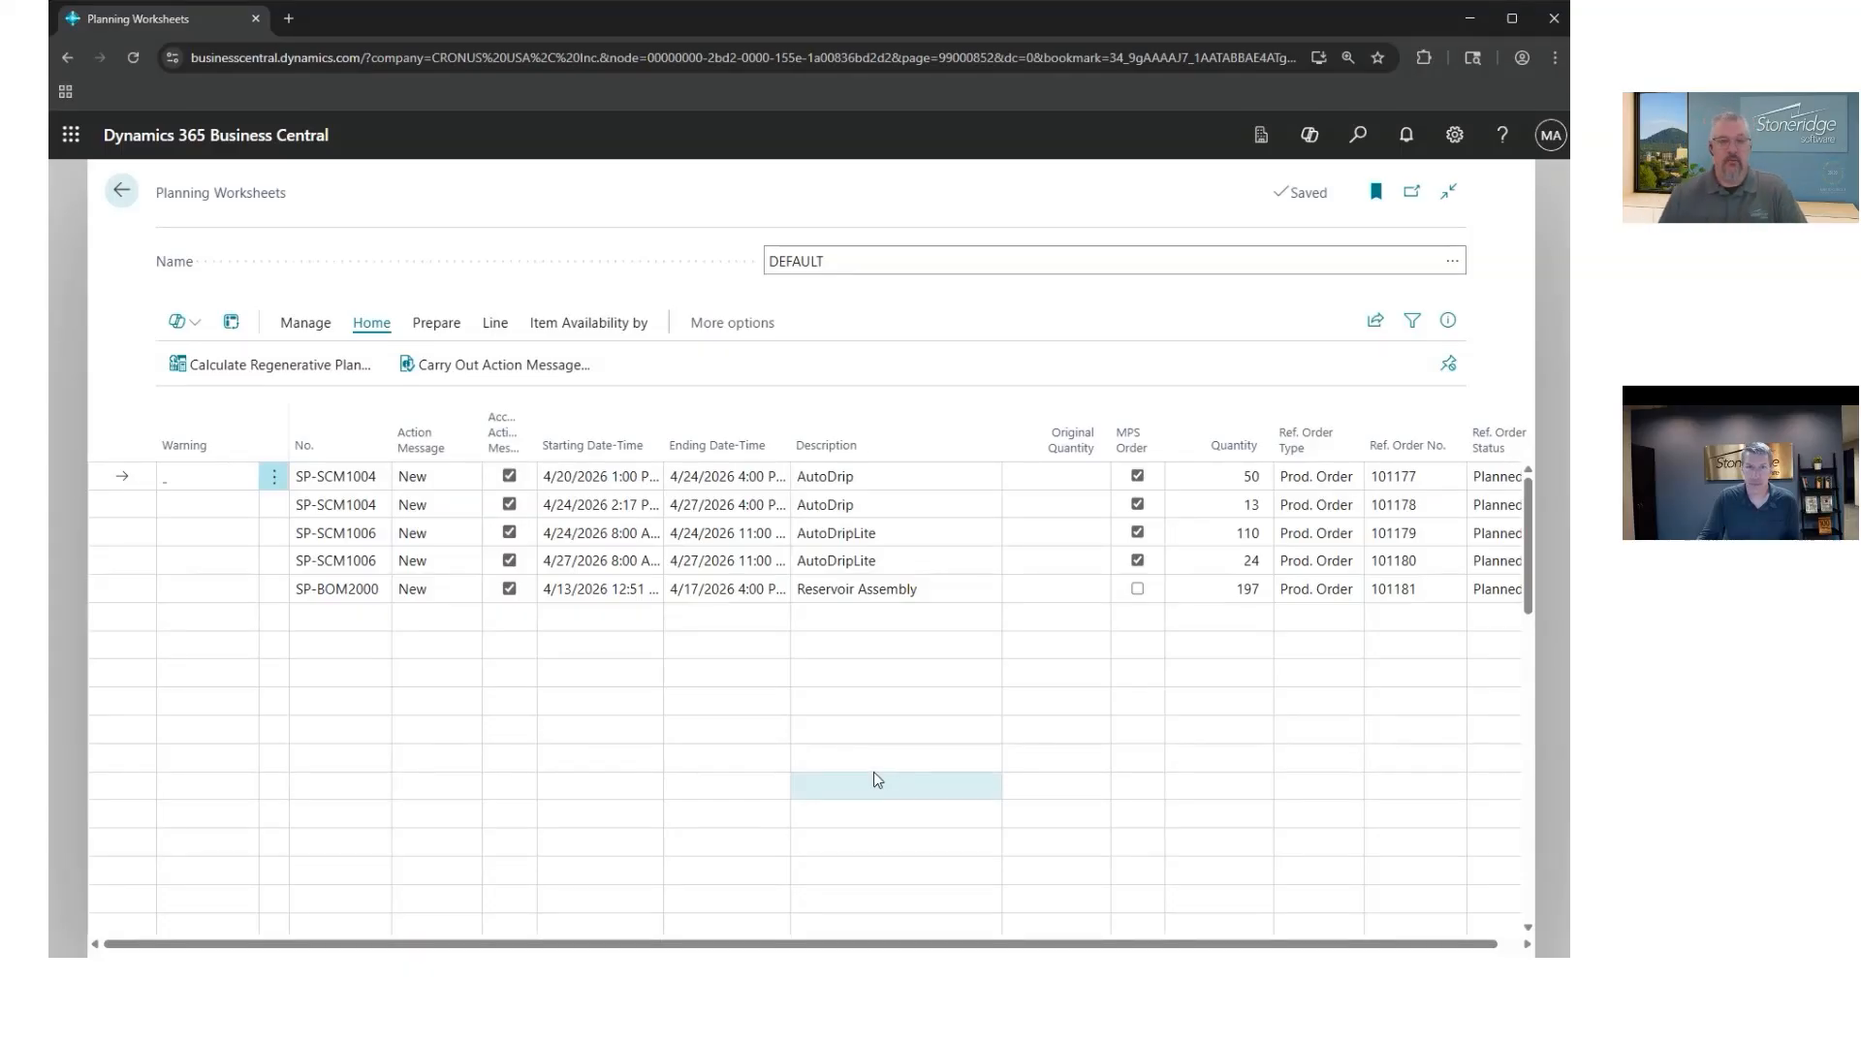
Step: Open the AutoDrip item card from its planning line, set the safety stock quantity to 500, and return to the worksheet
click(344, 476)
click(377, 476)
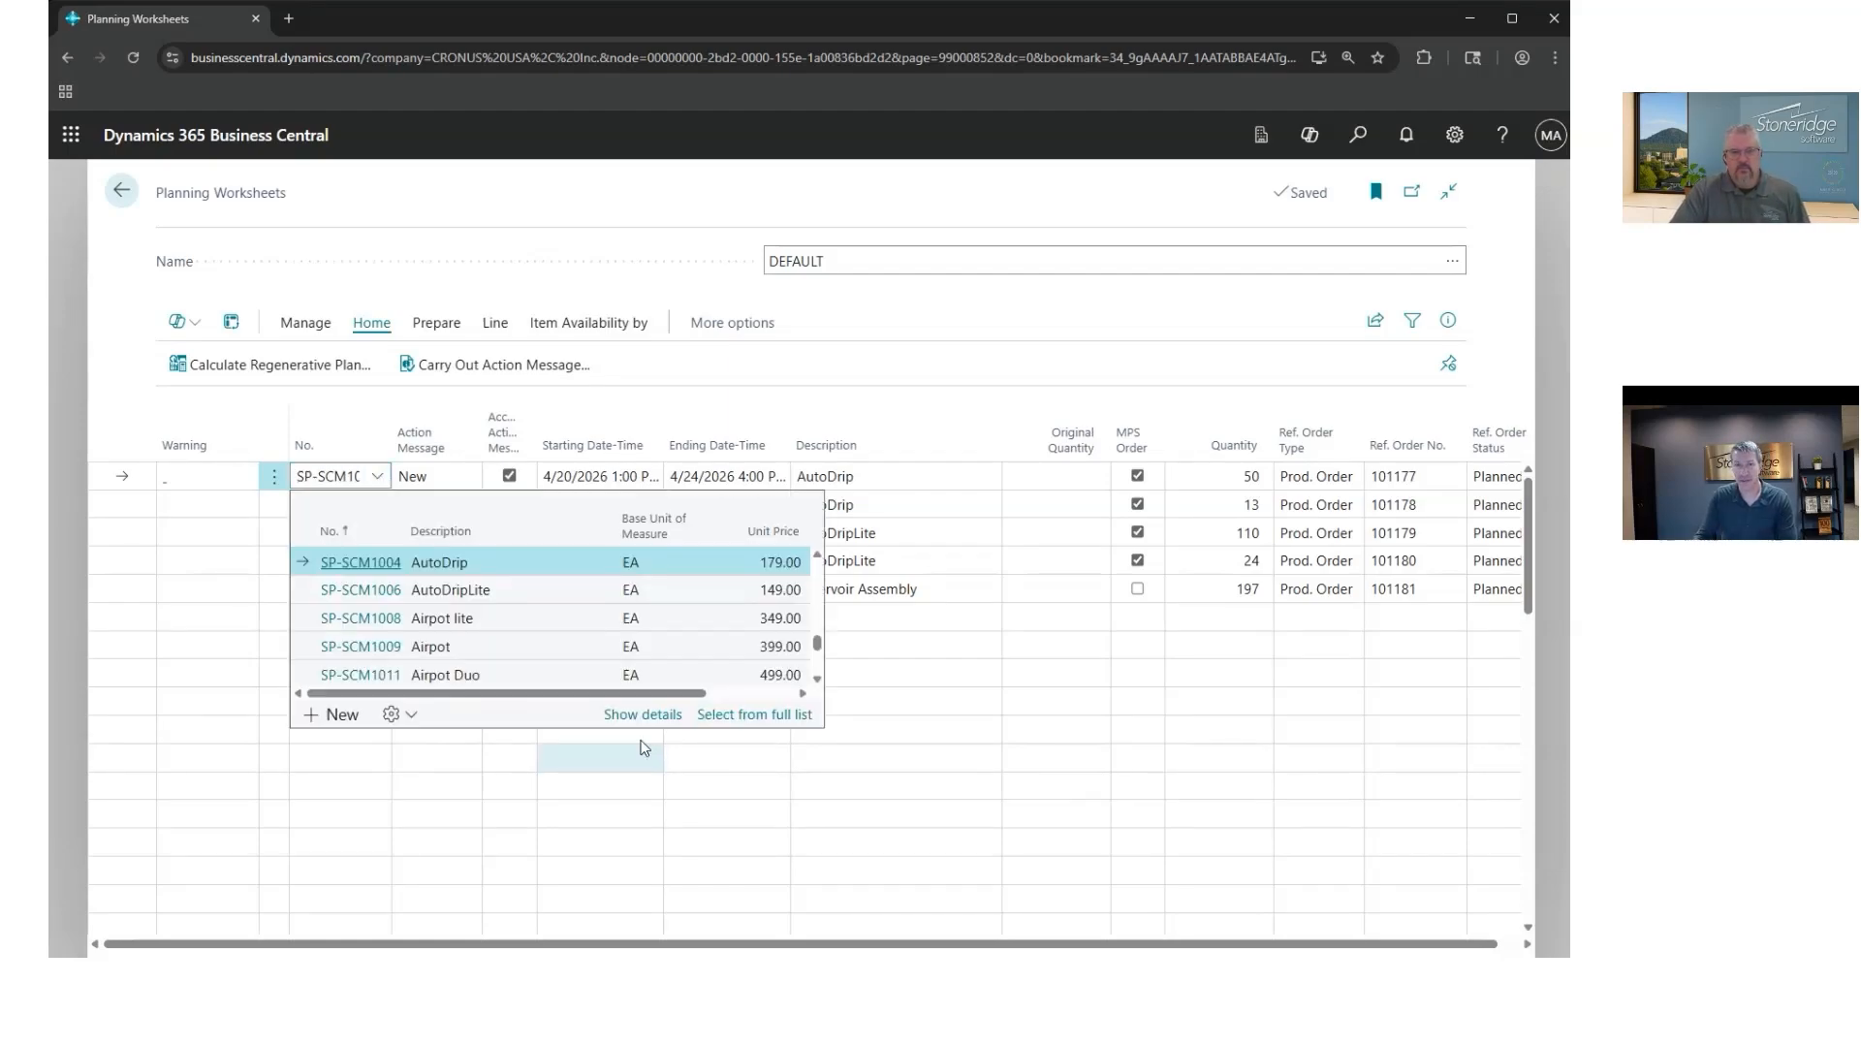
click(644, 715)
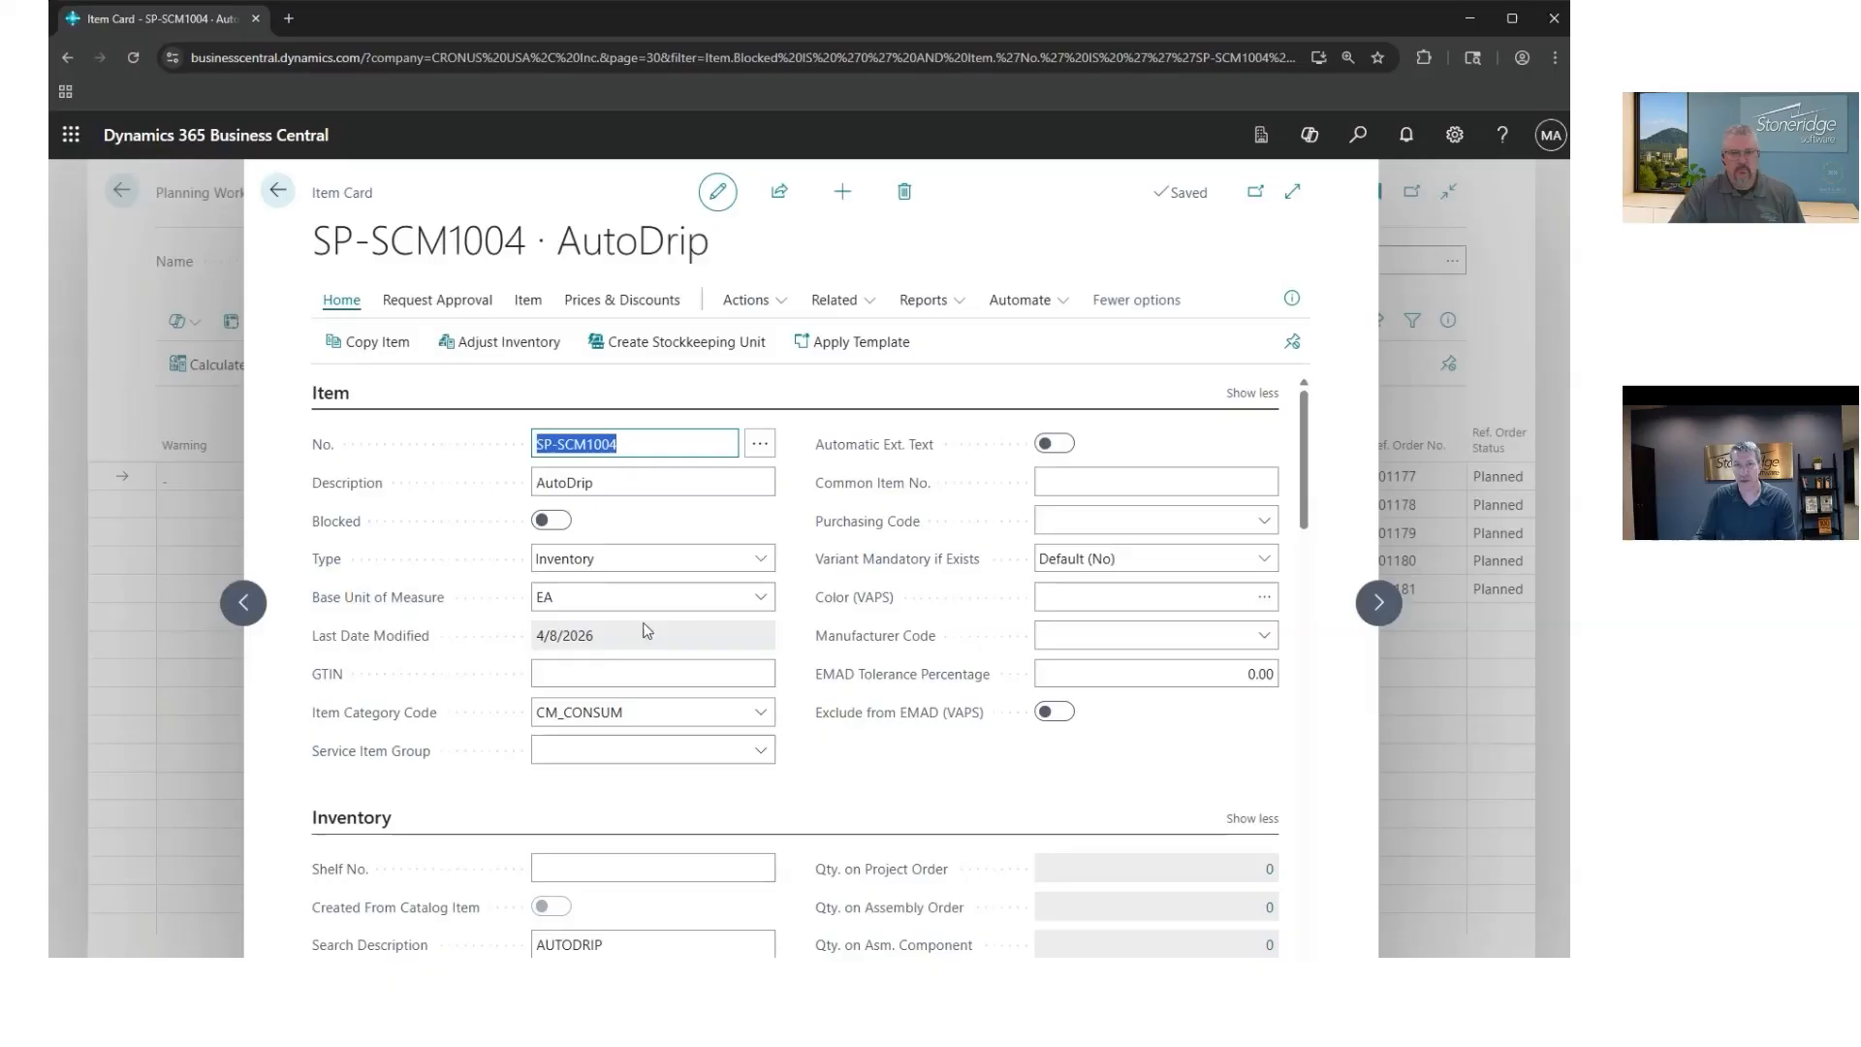
scroll(498, 540, down, 10)
scroll(461, 497, down, 5)
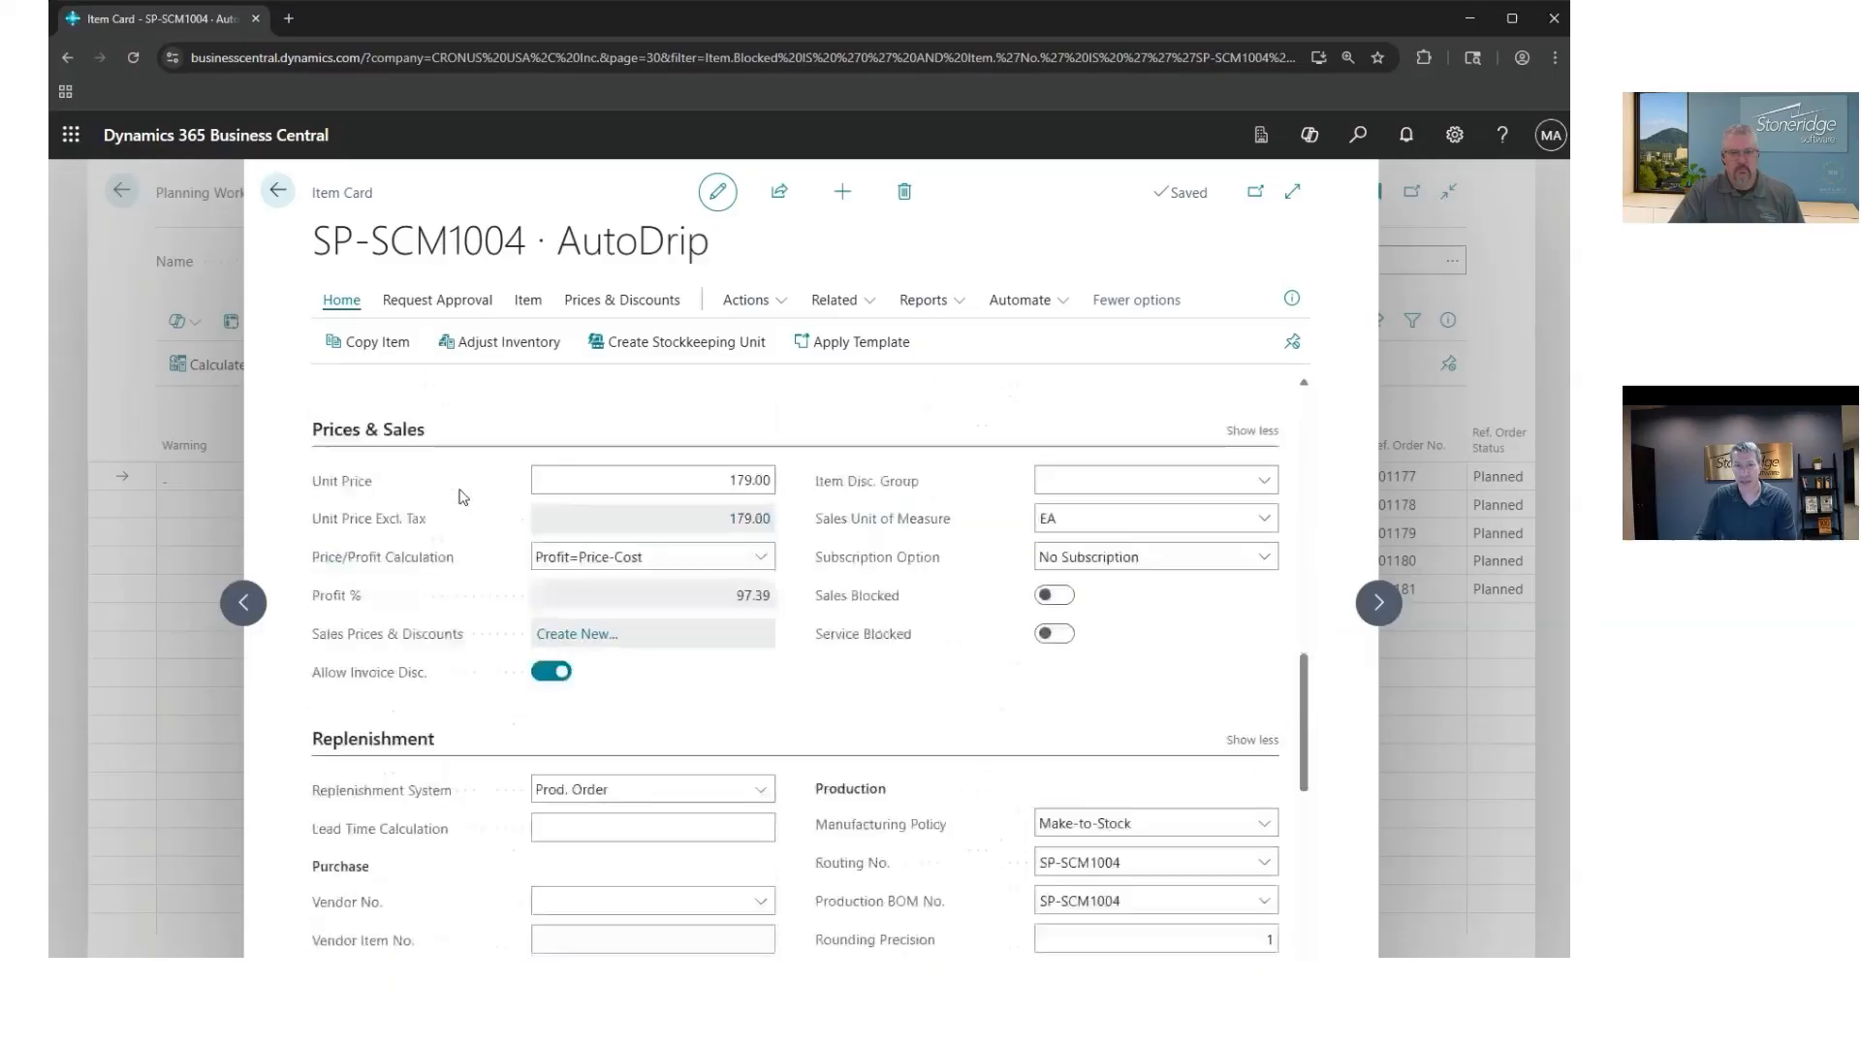
scroll(462, 504, down, 10)
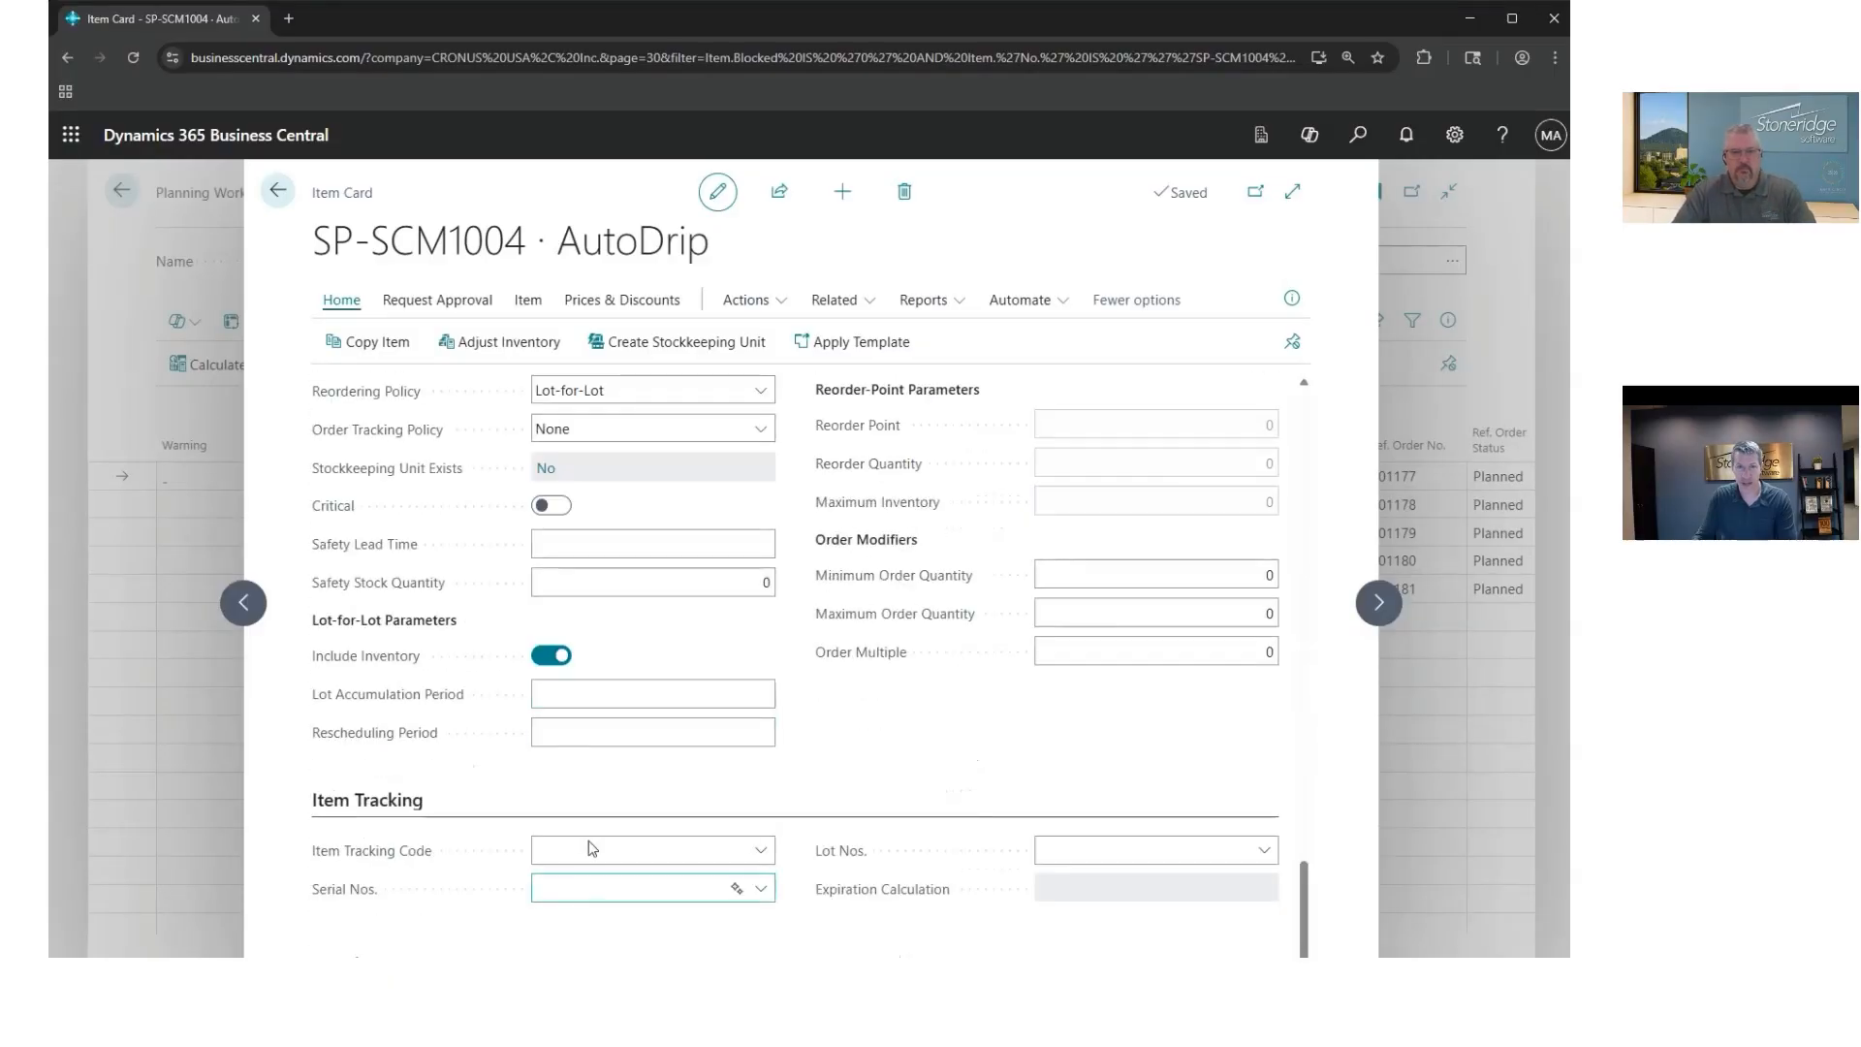
click(572, 585)
text(500)
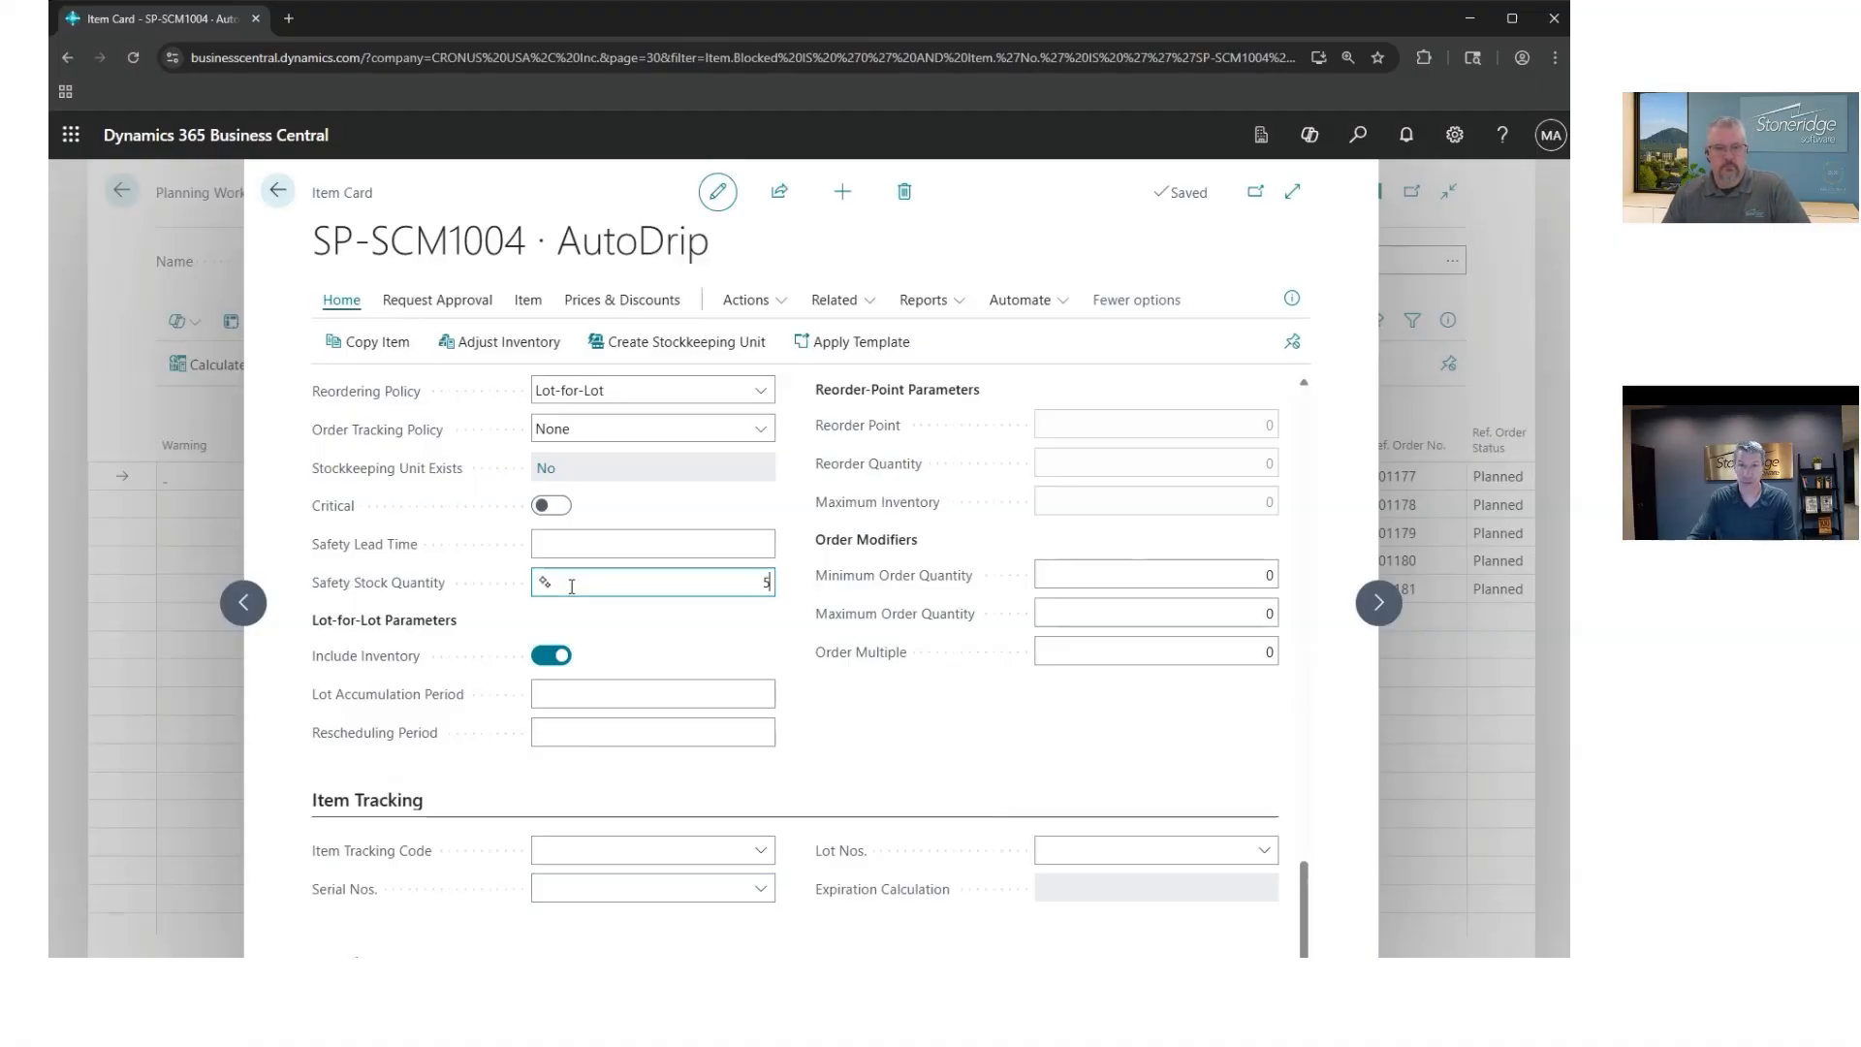
click(882, 804)
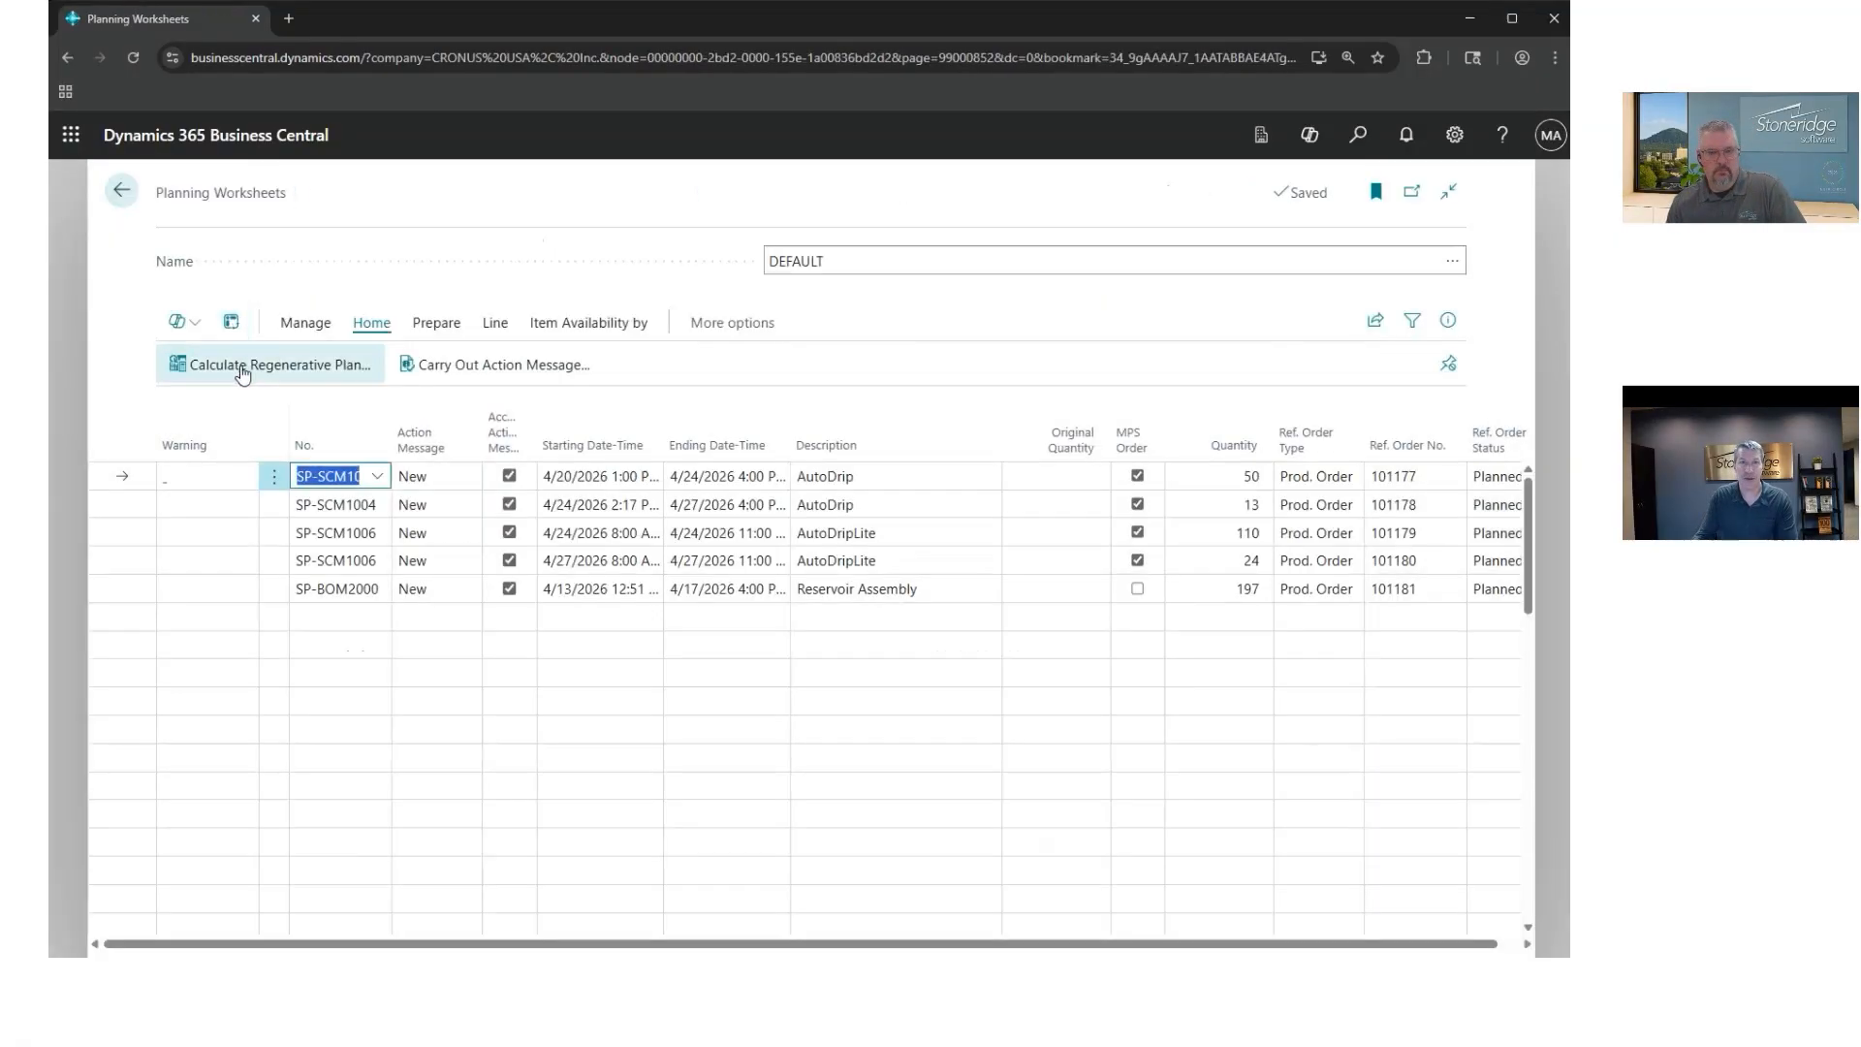
Step: Recalculate the regenerative plan with the last used options and review the untracked planning elements behind the AutoDrip exception warning
click(243, 368)
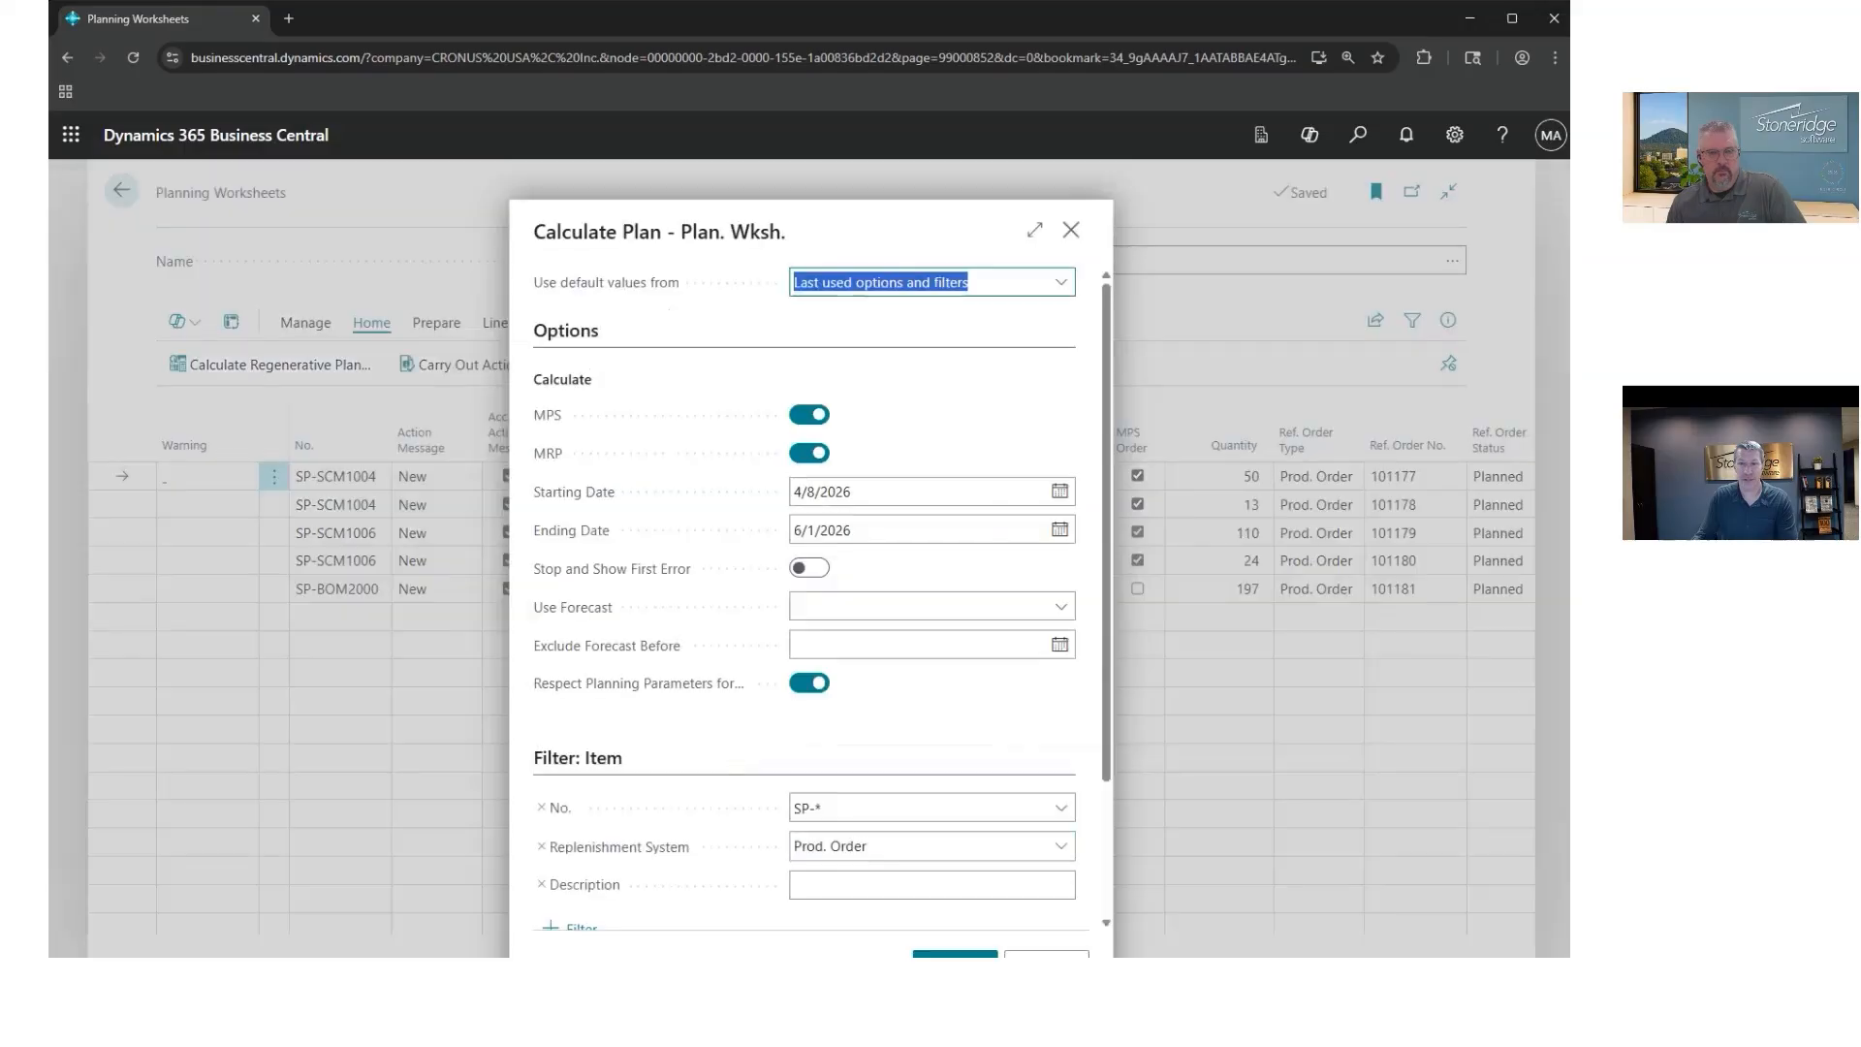
click(955, 955)
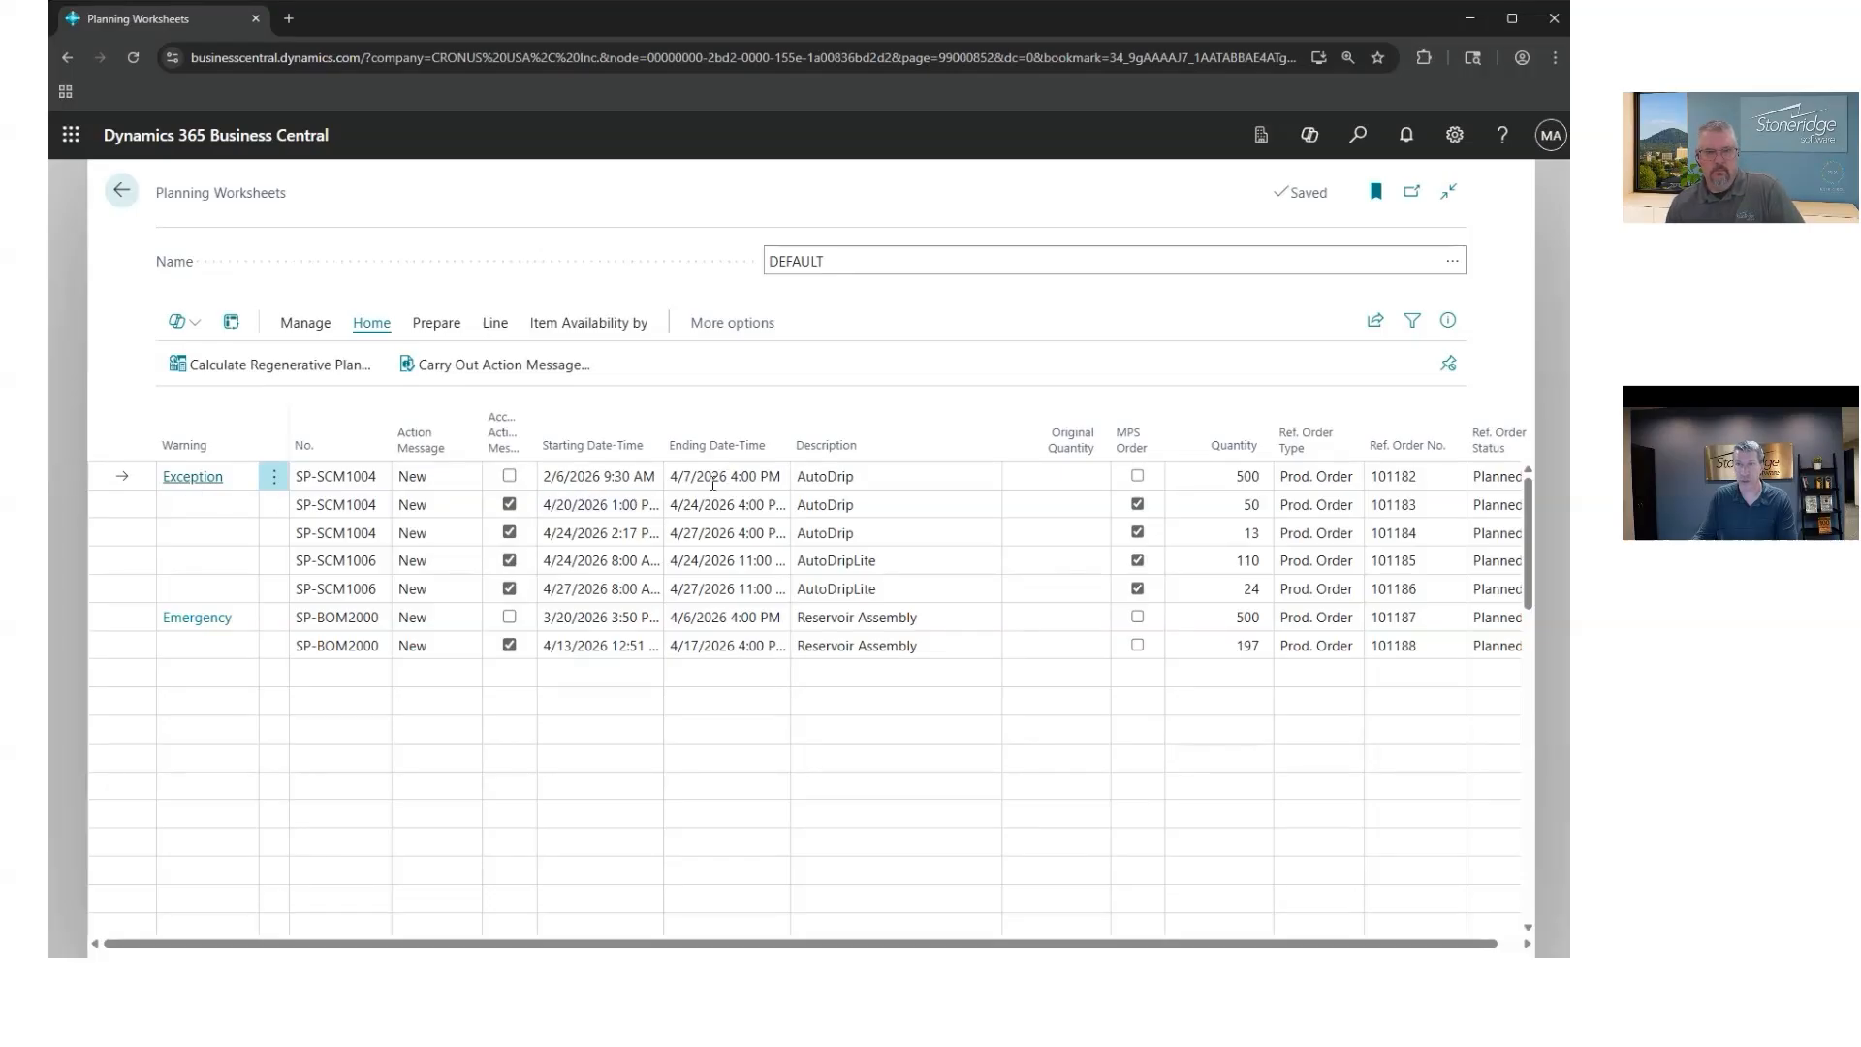
click(199, 478)
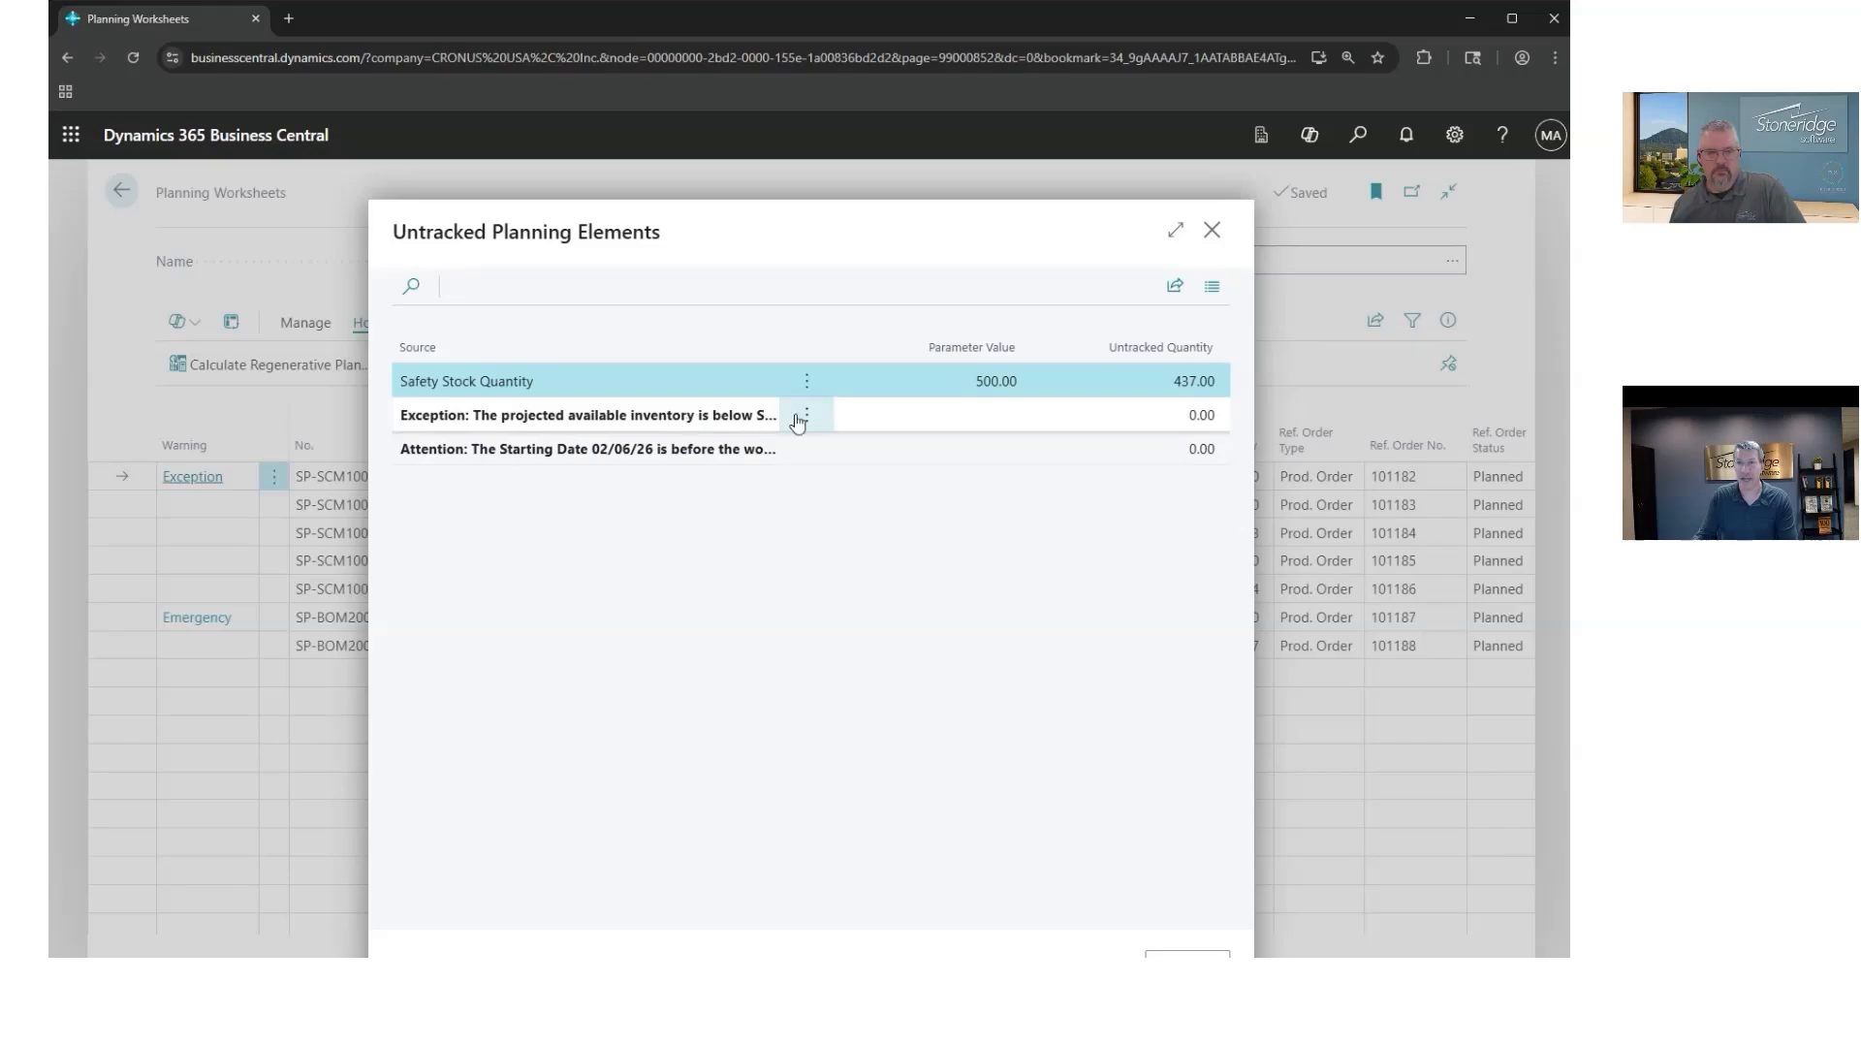
click(1212, 233)
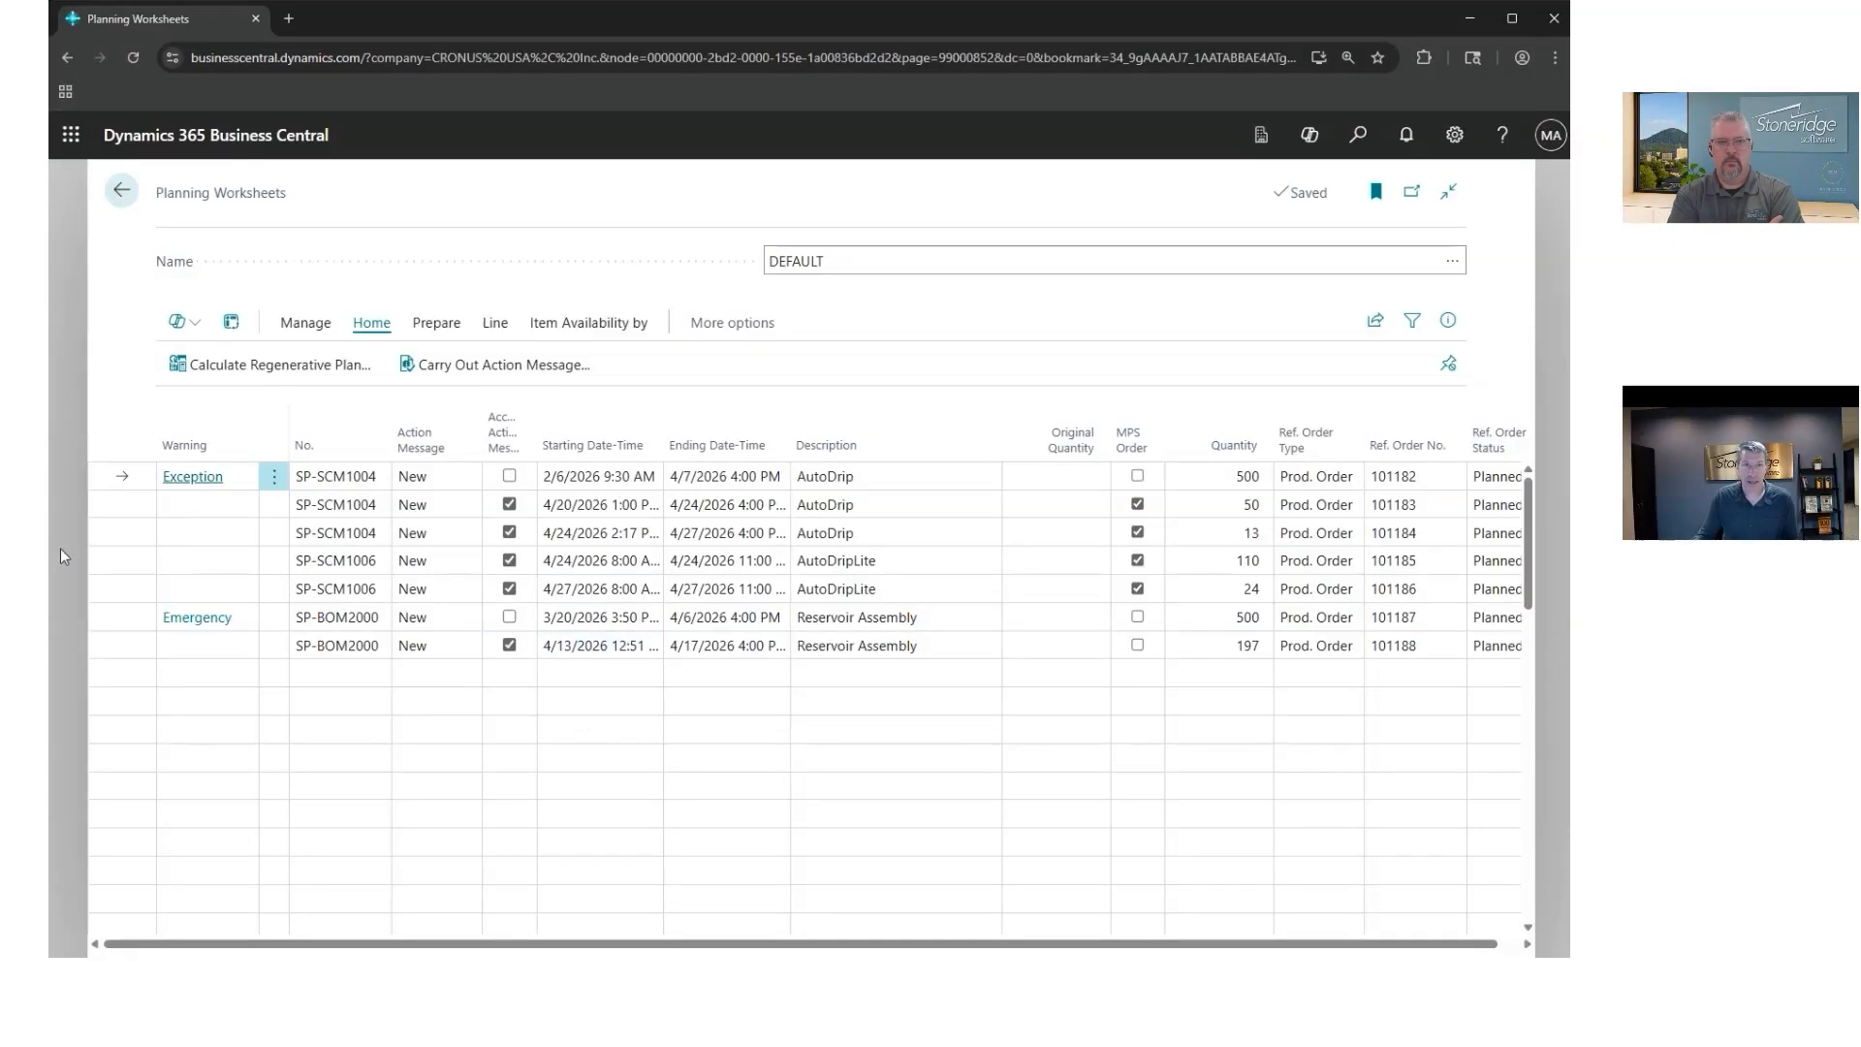
Step: Recalculate the regenerative plan with the starting date set to 4/26/2026
click(206, 375)
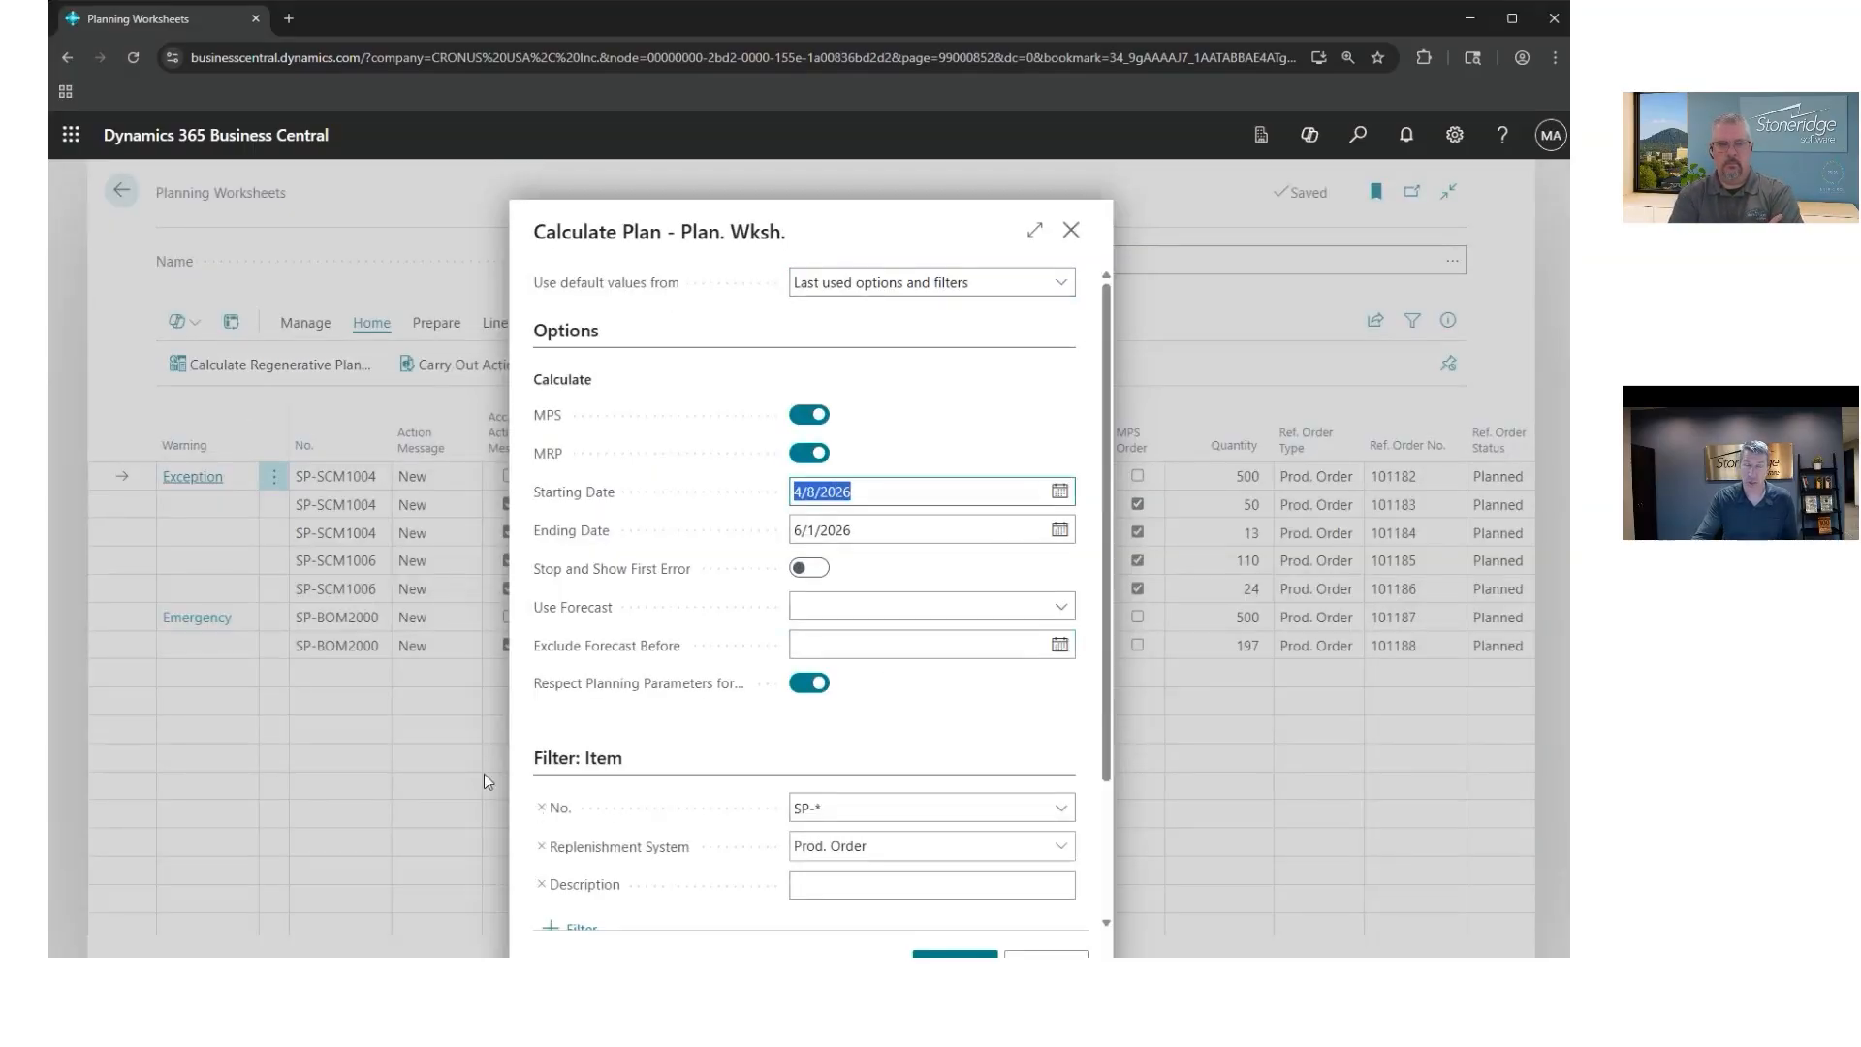
text(4/)
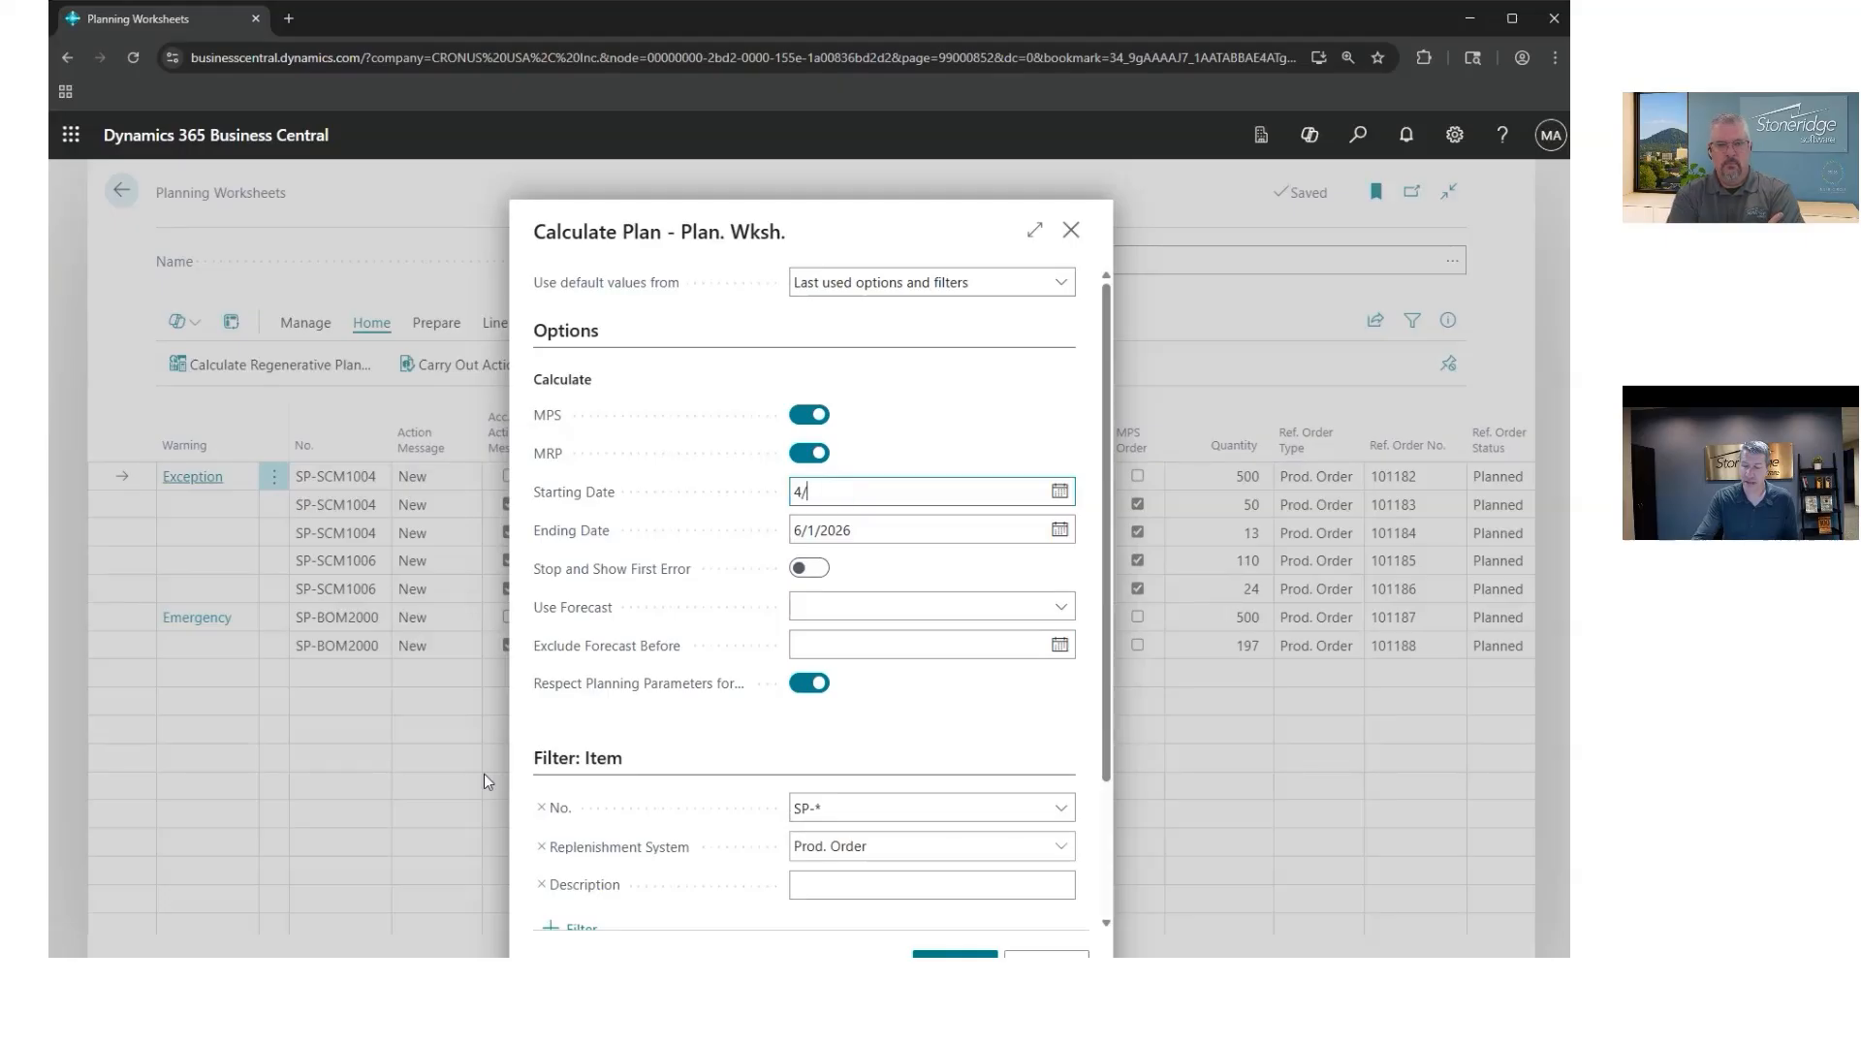
text(26)
click(984, 745)
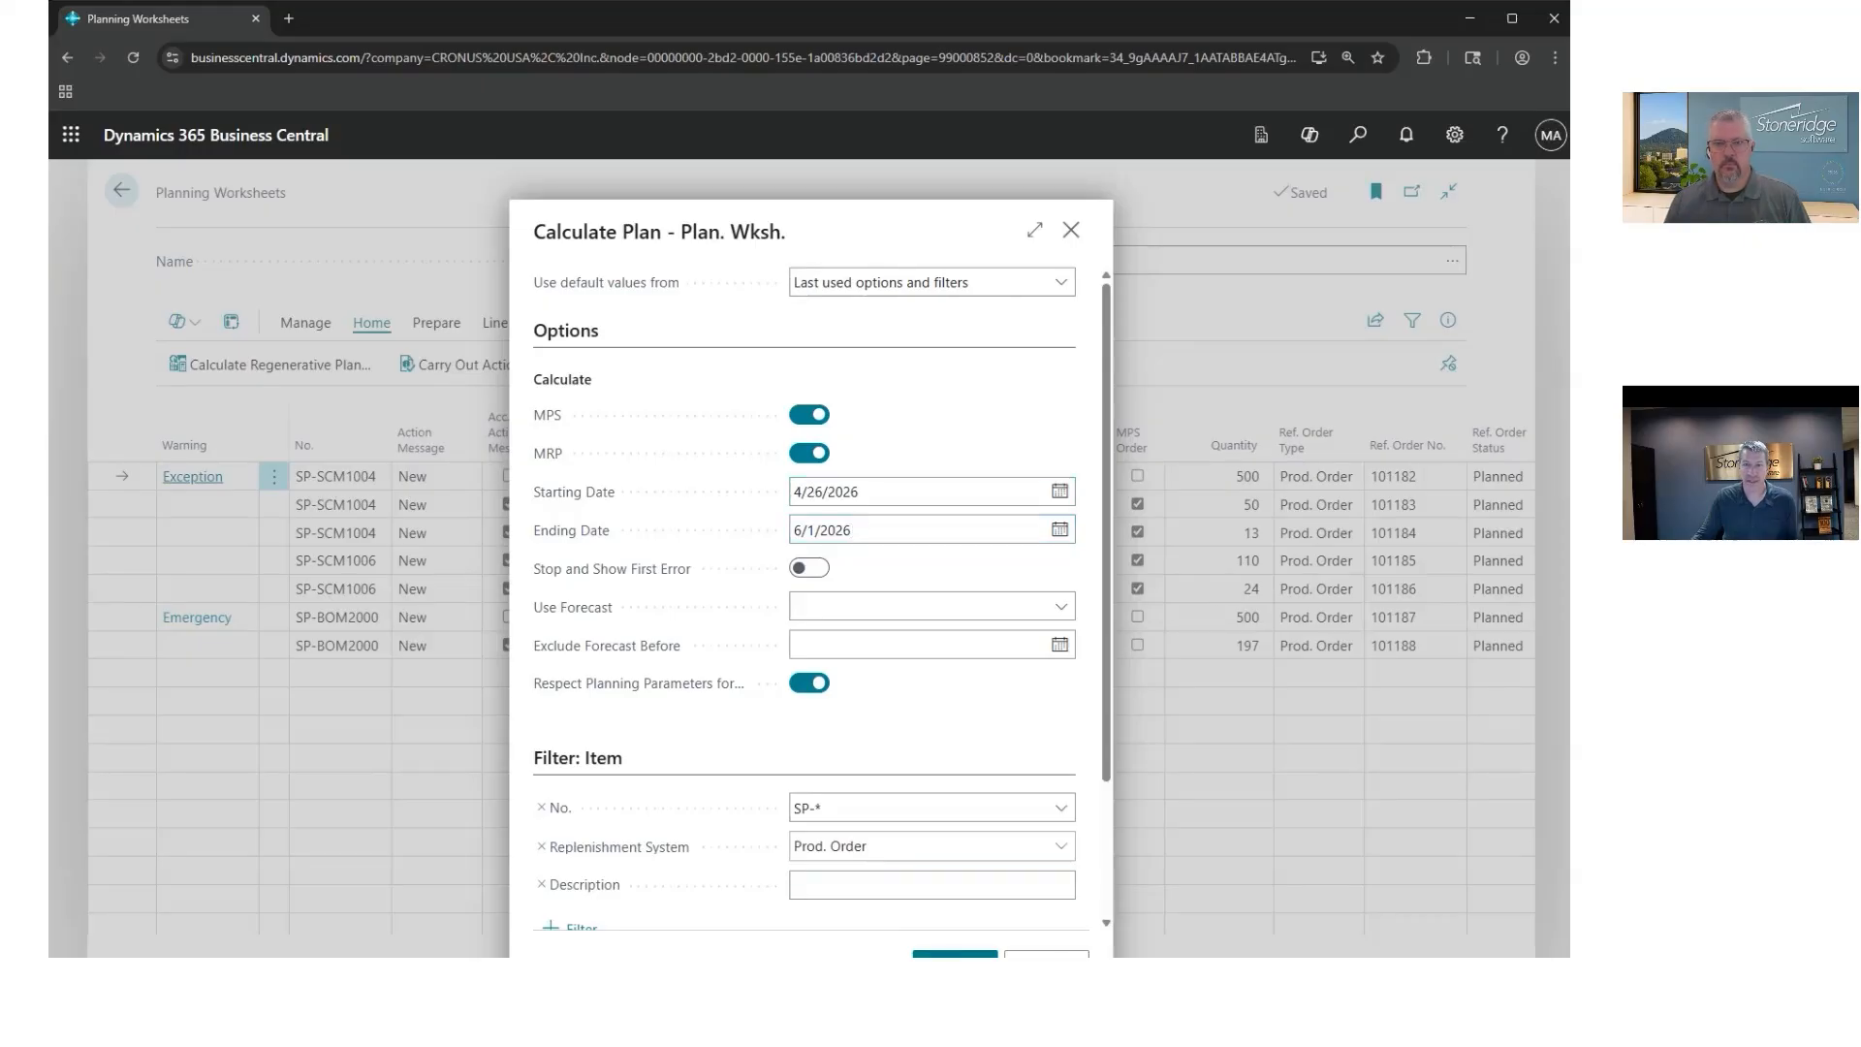
click(955, 955)
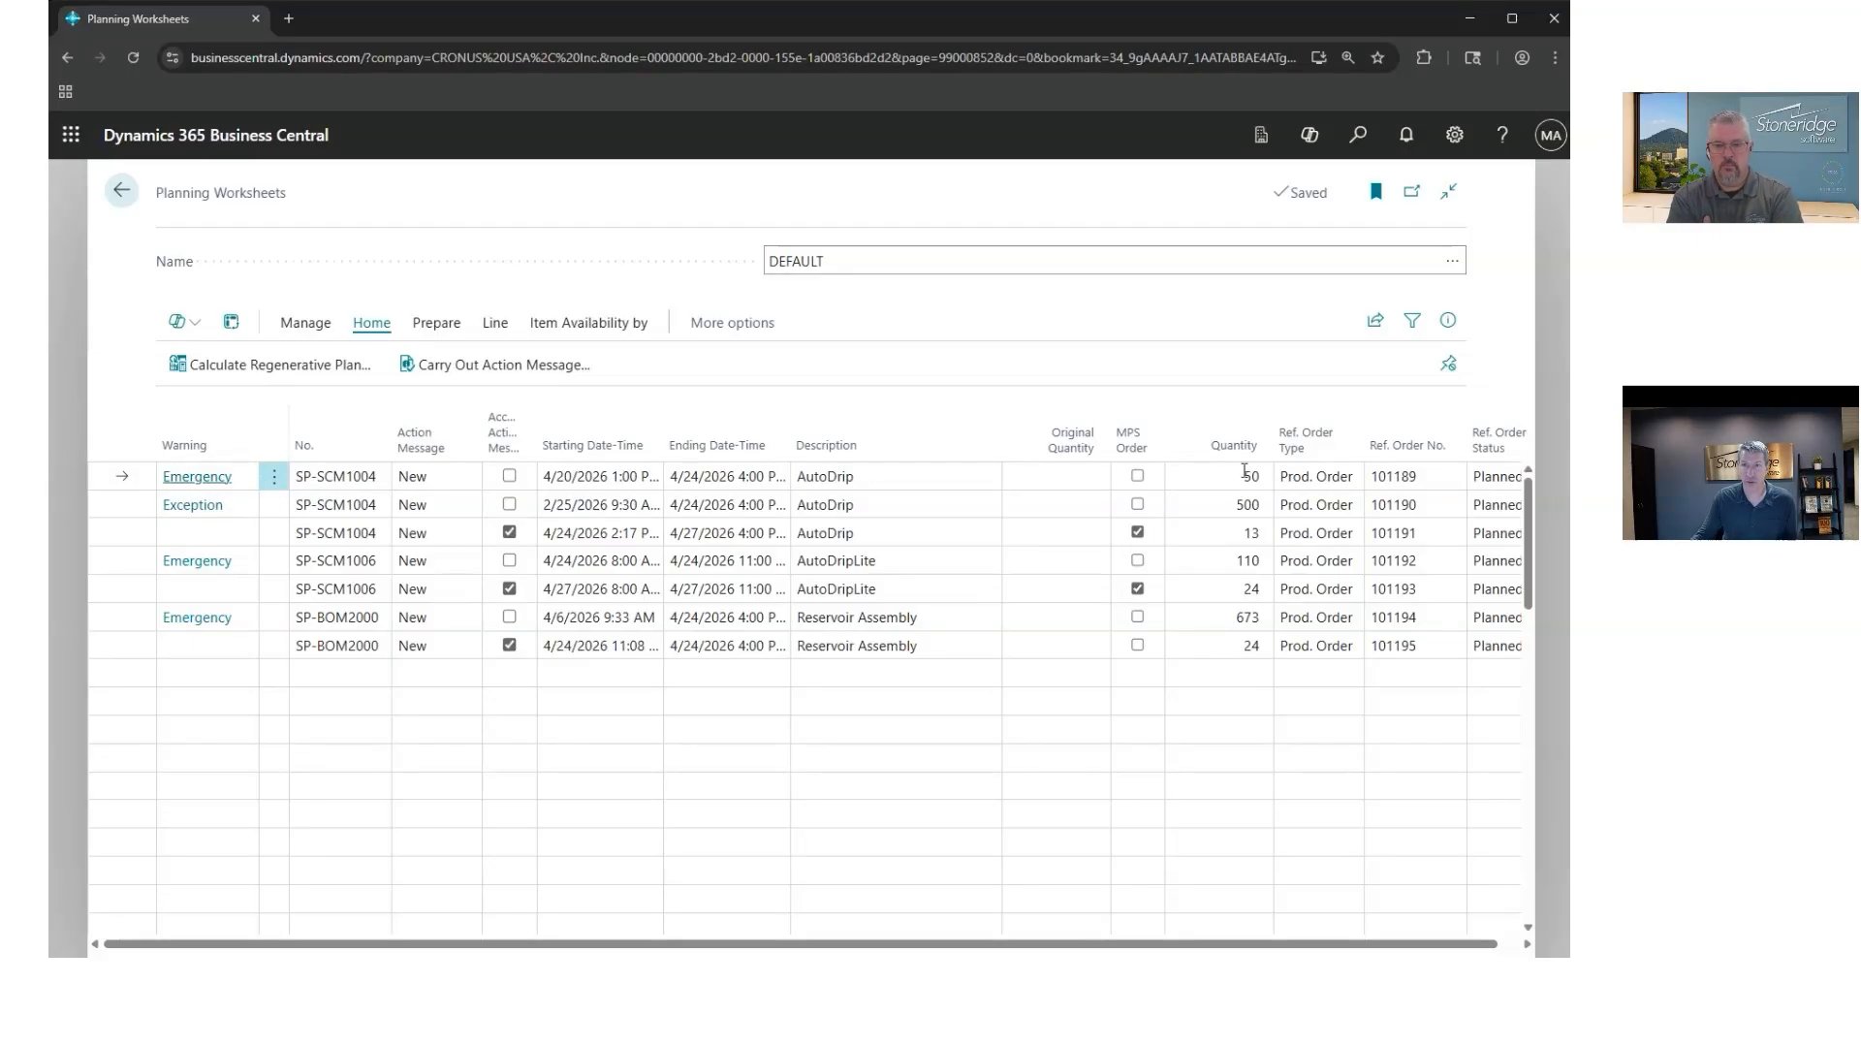
Step: Set the plan's starting date to 4/1/2026 and recalculate the regenerative plan
click(281, 364)
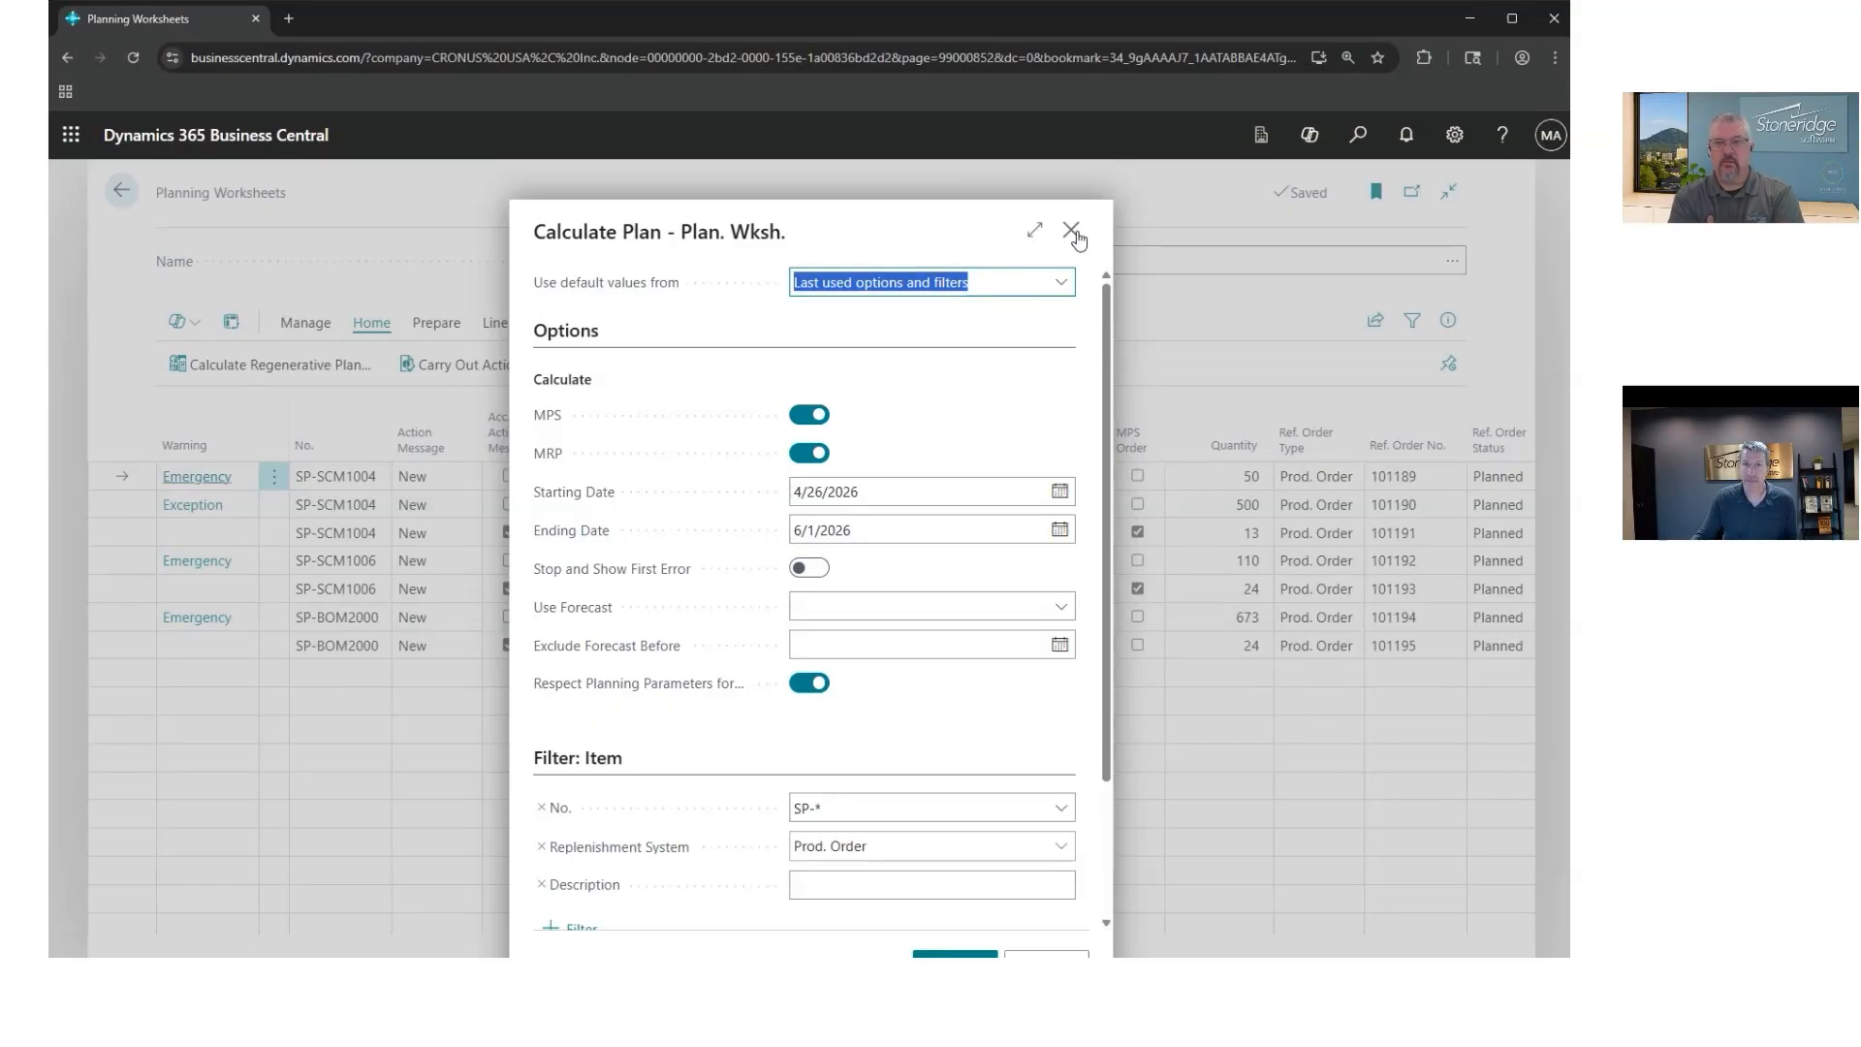
click(884, 497)
text(4/)
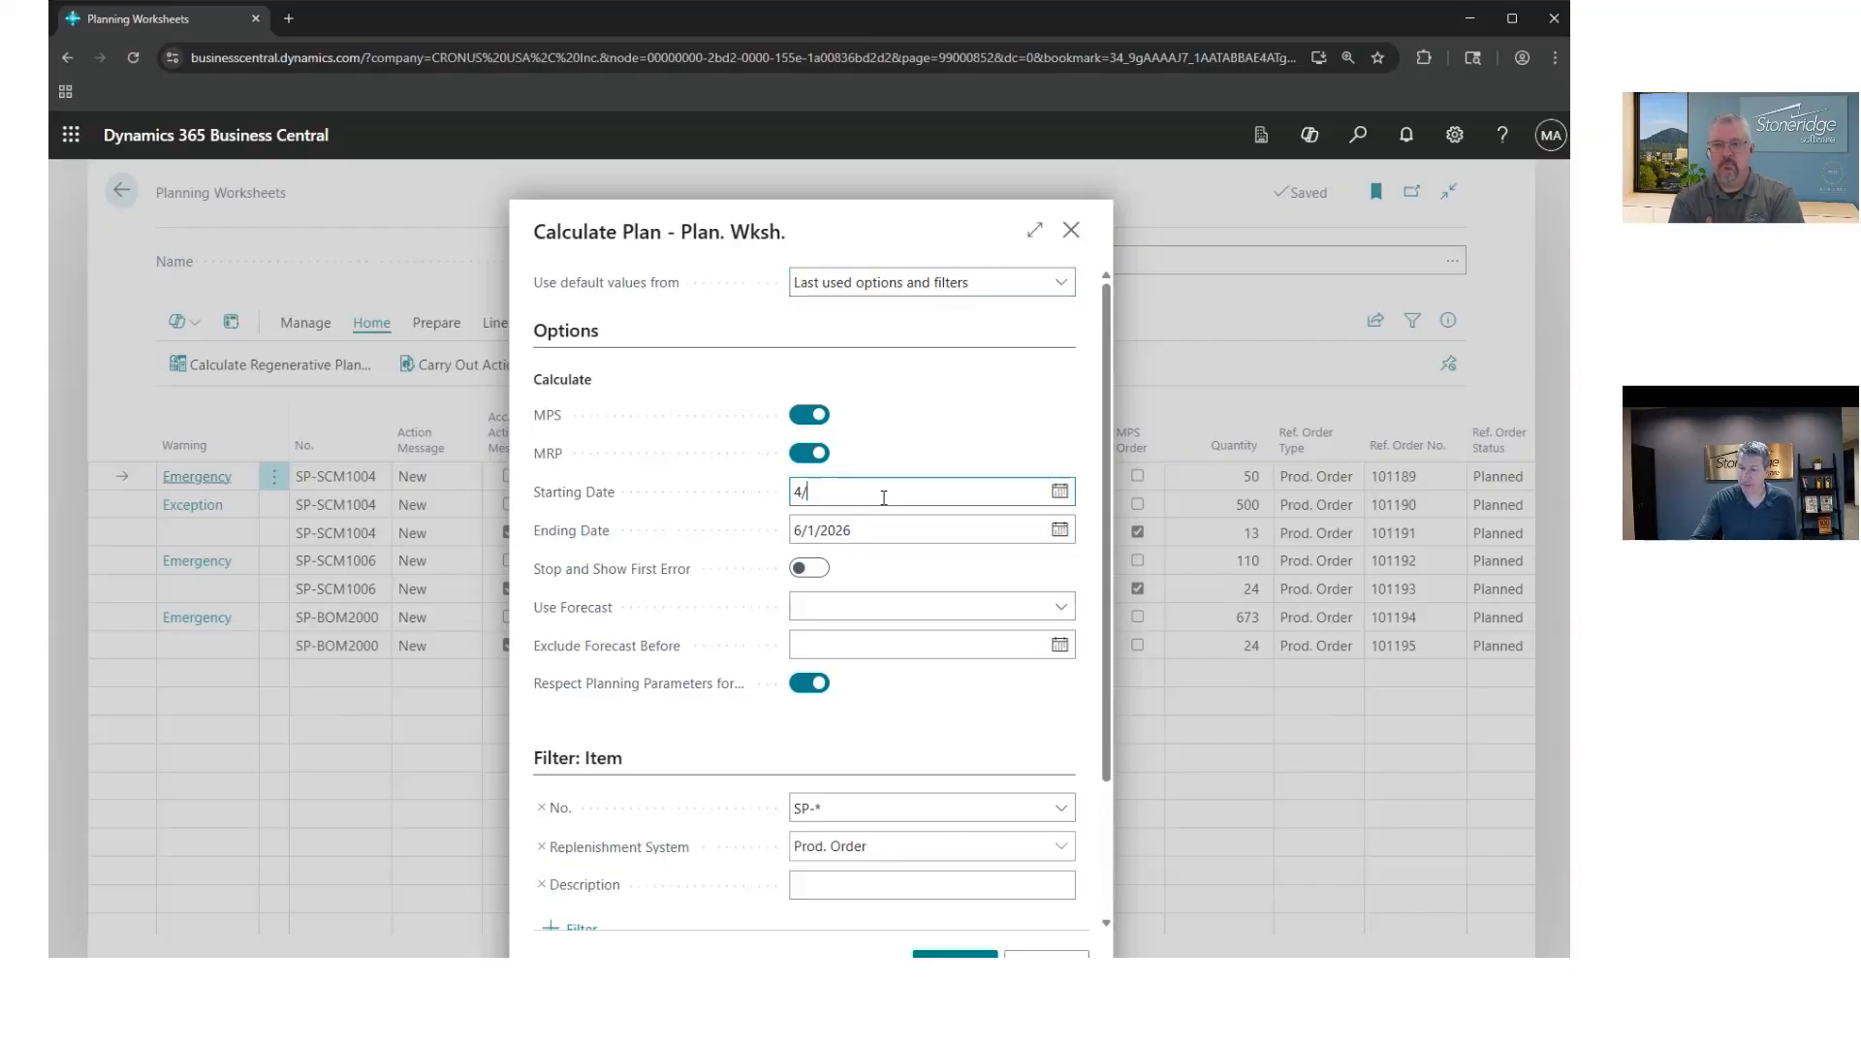
key(Tab)
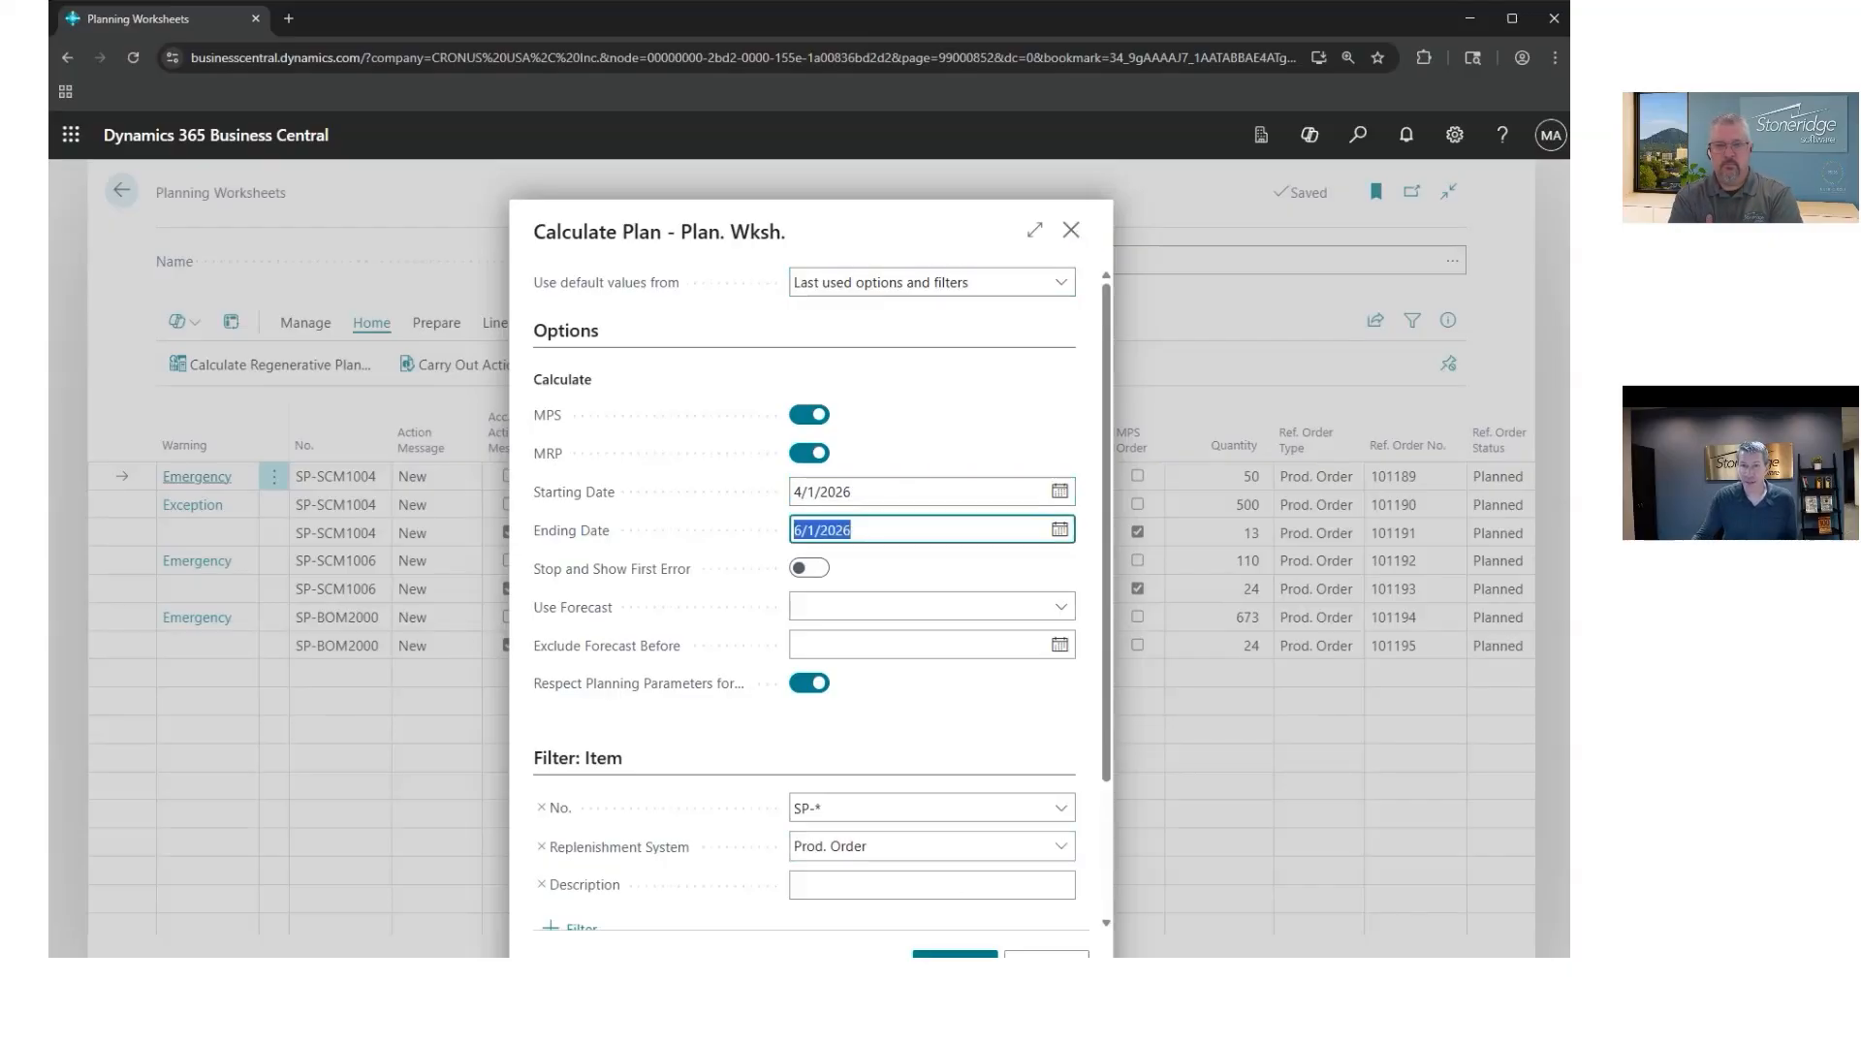
click(955, 954)
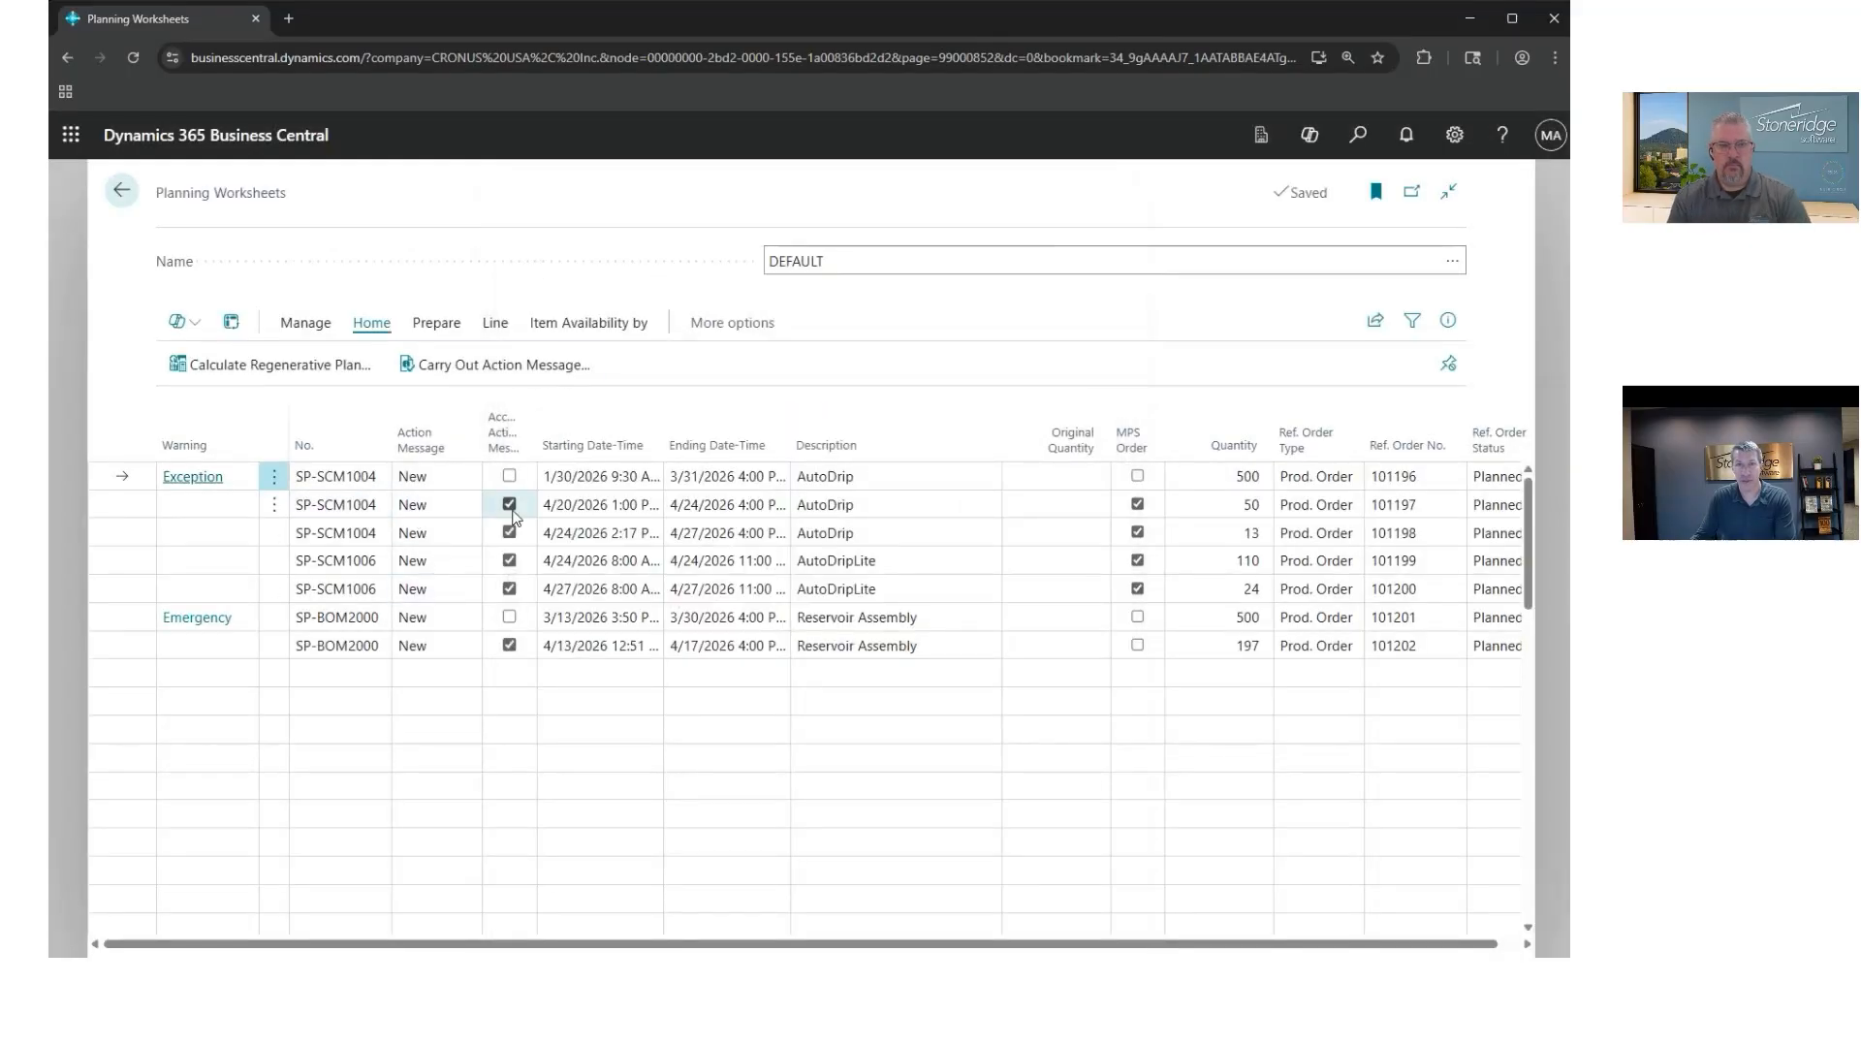
Step: Carry out the accepted action messages in the planning worksheet, using Firm Planned as the production order option
click(519, 374)
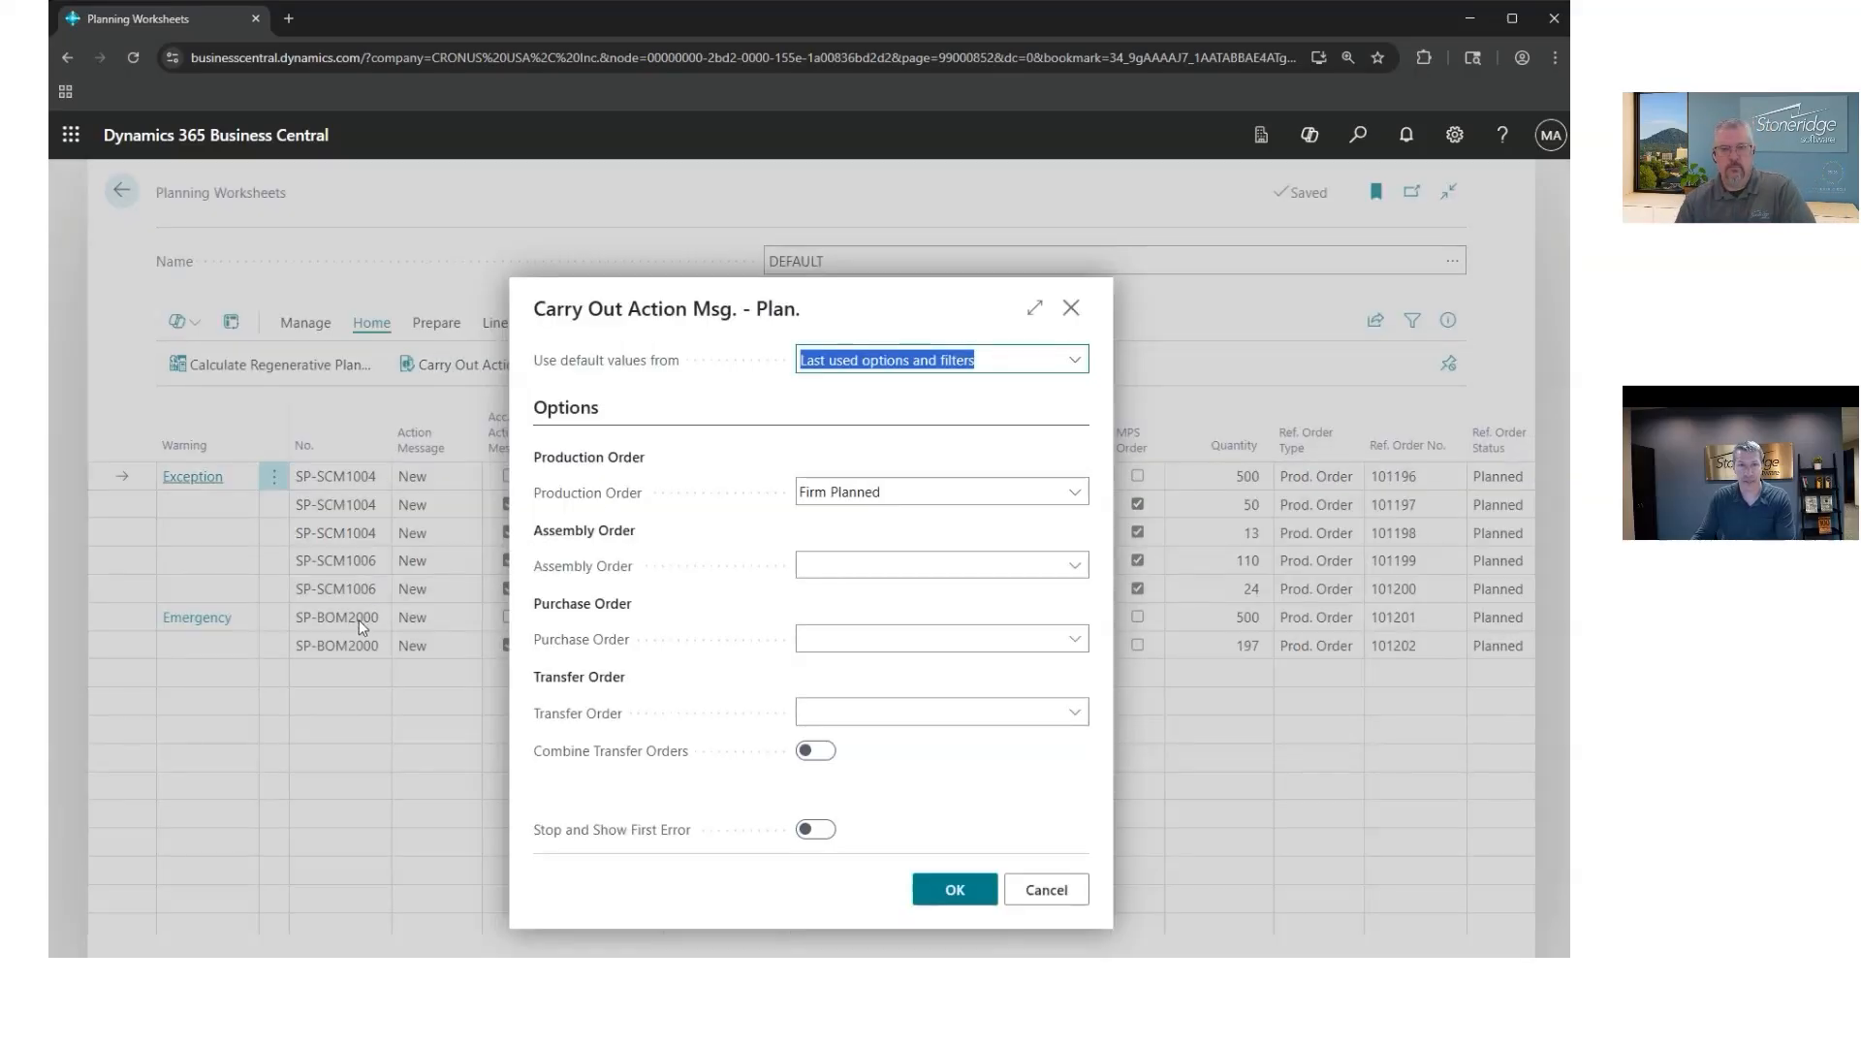
click(1070, 308)
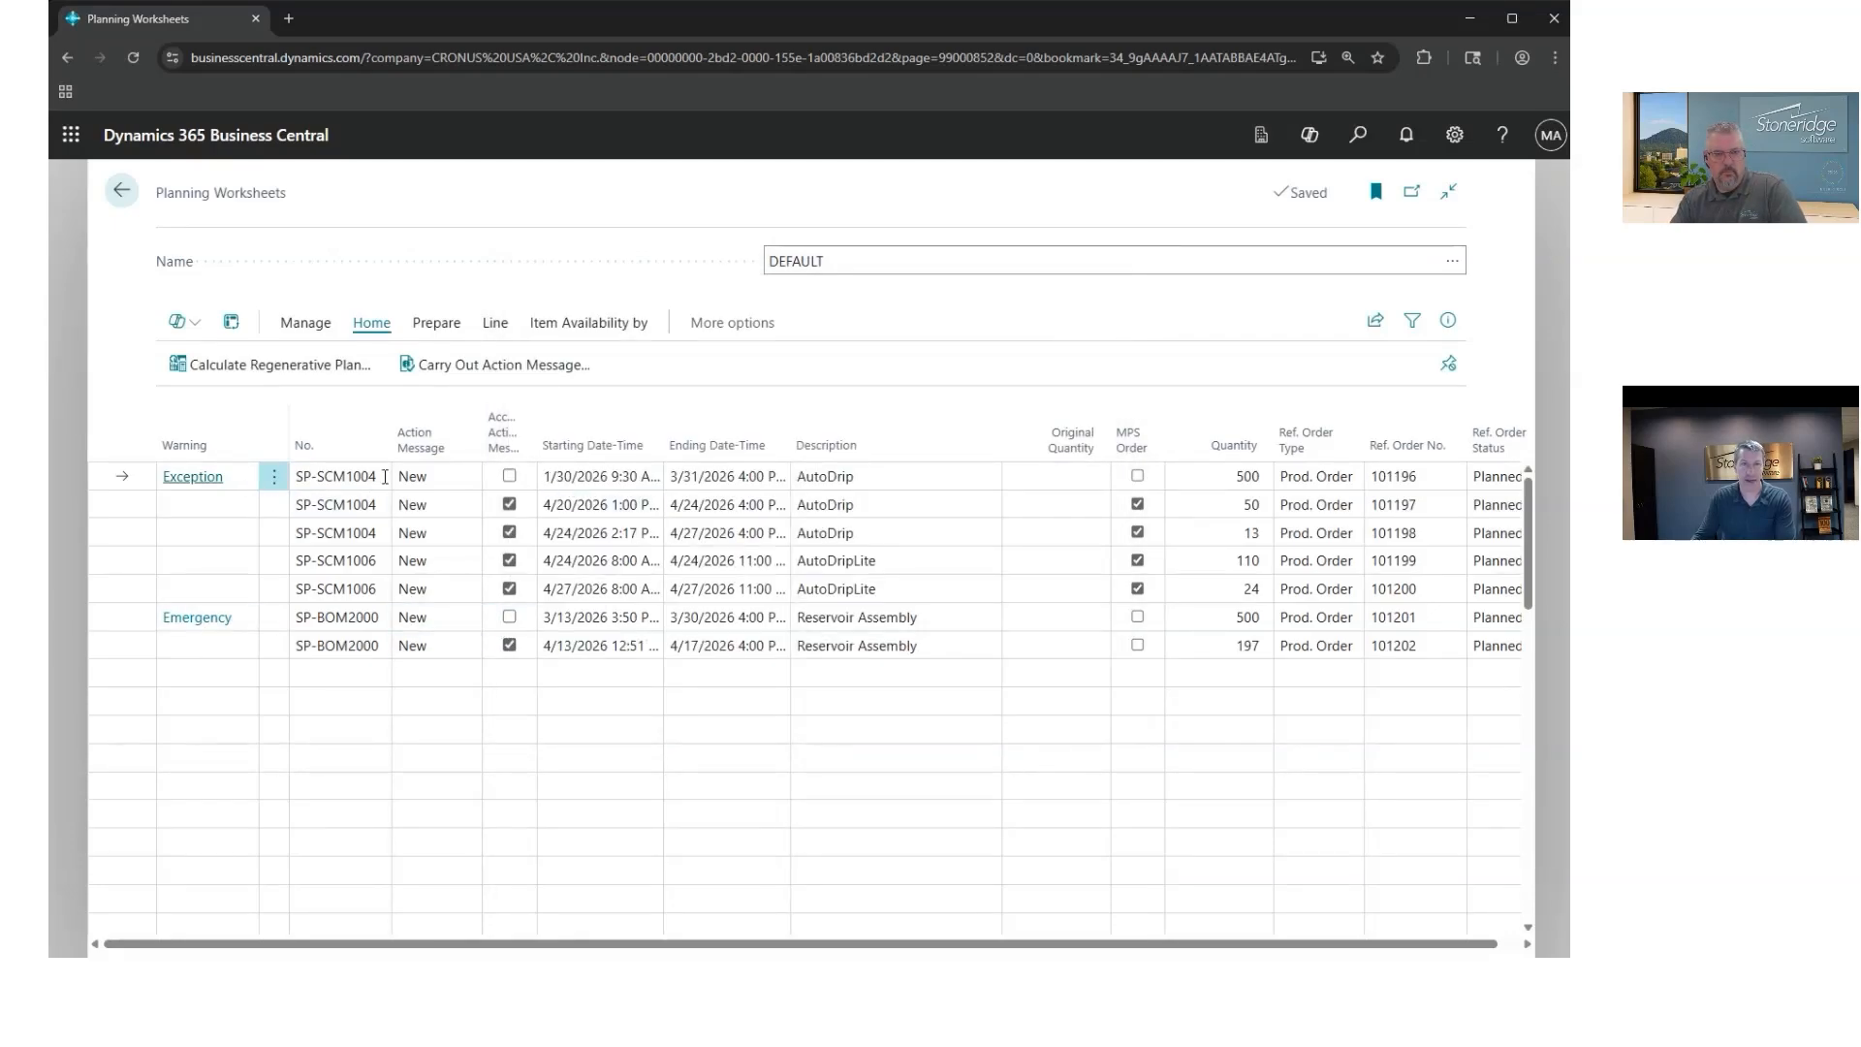
click(464, 370)
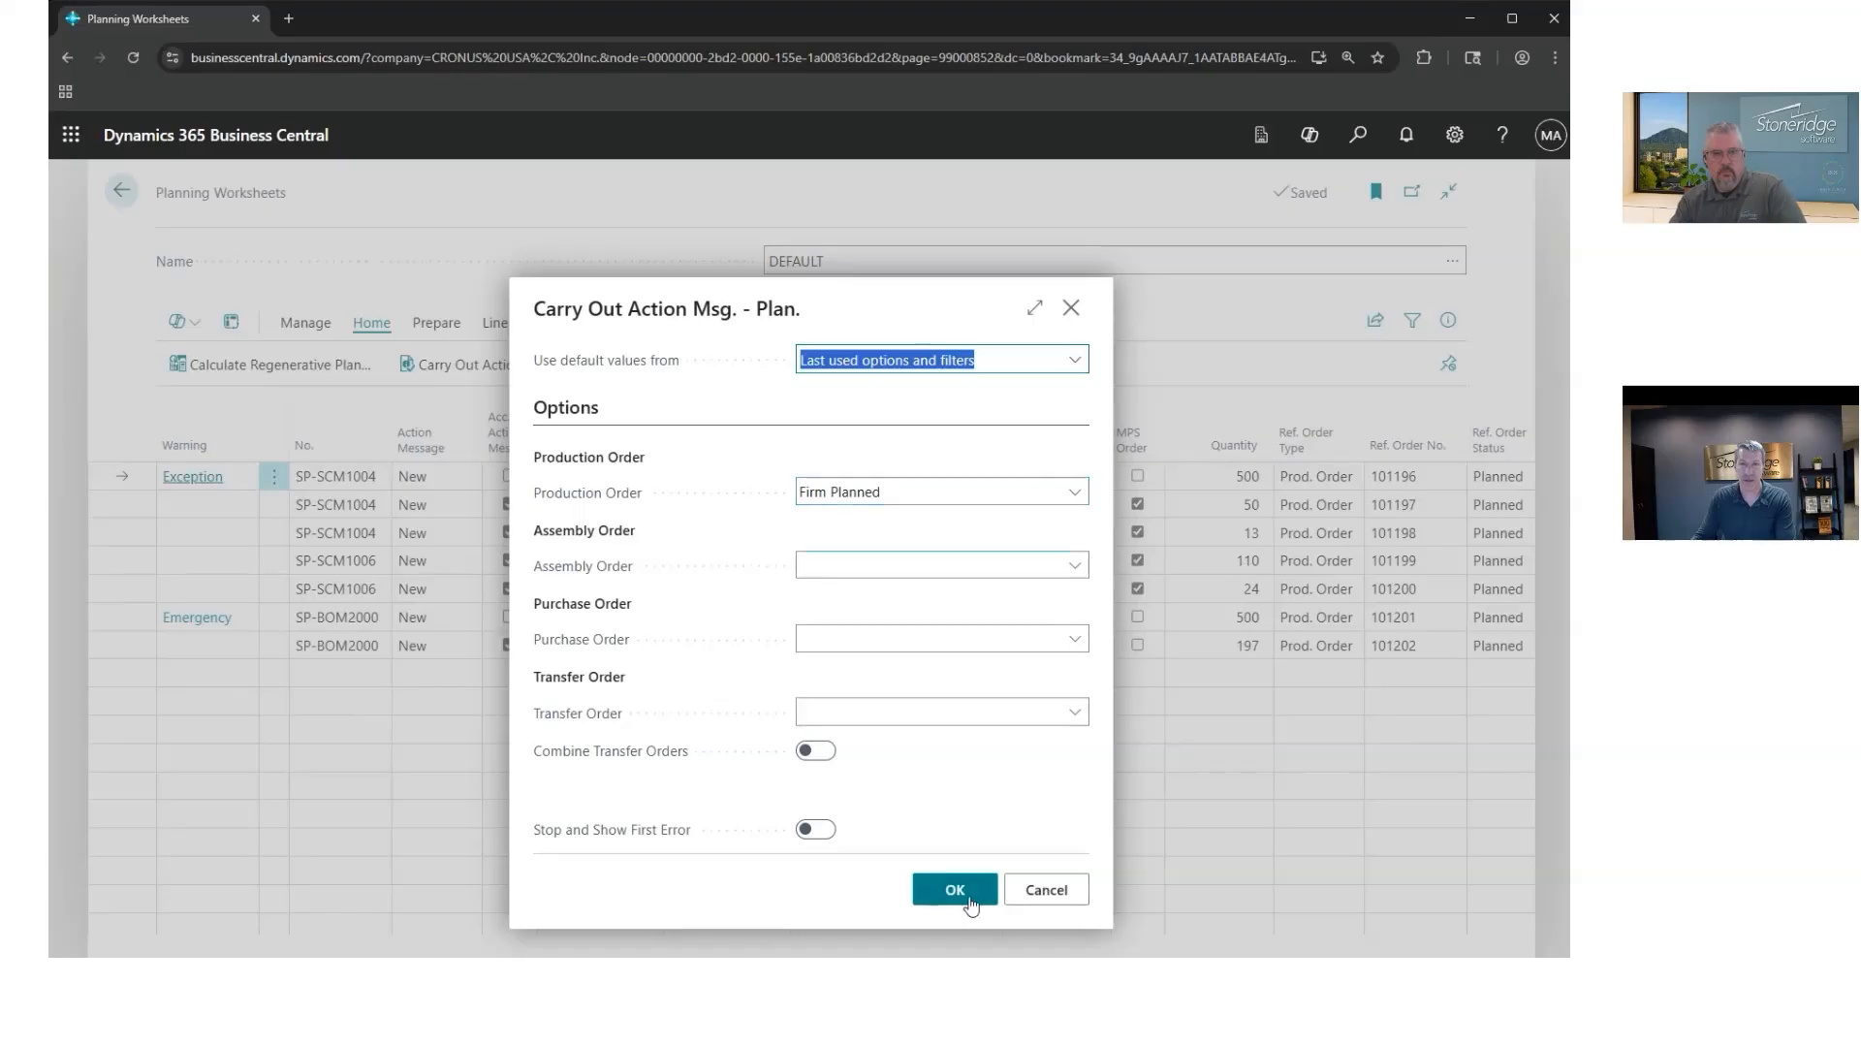
click(937, 492)
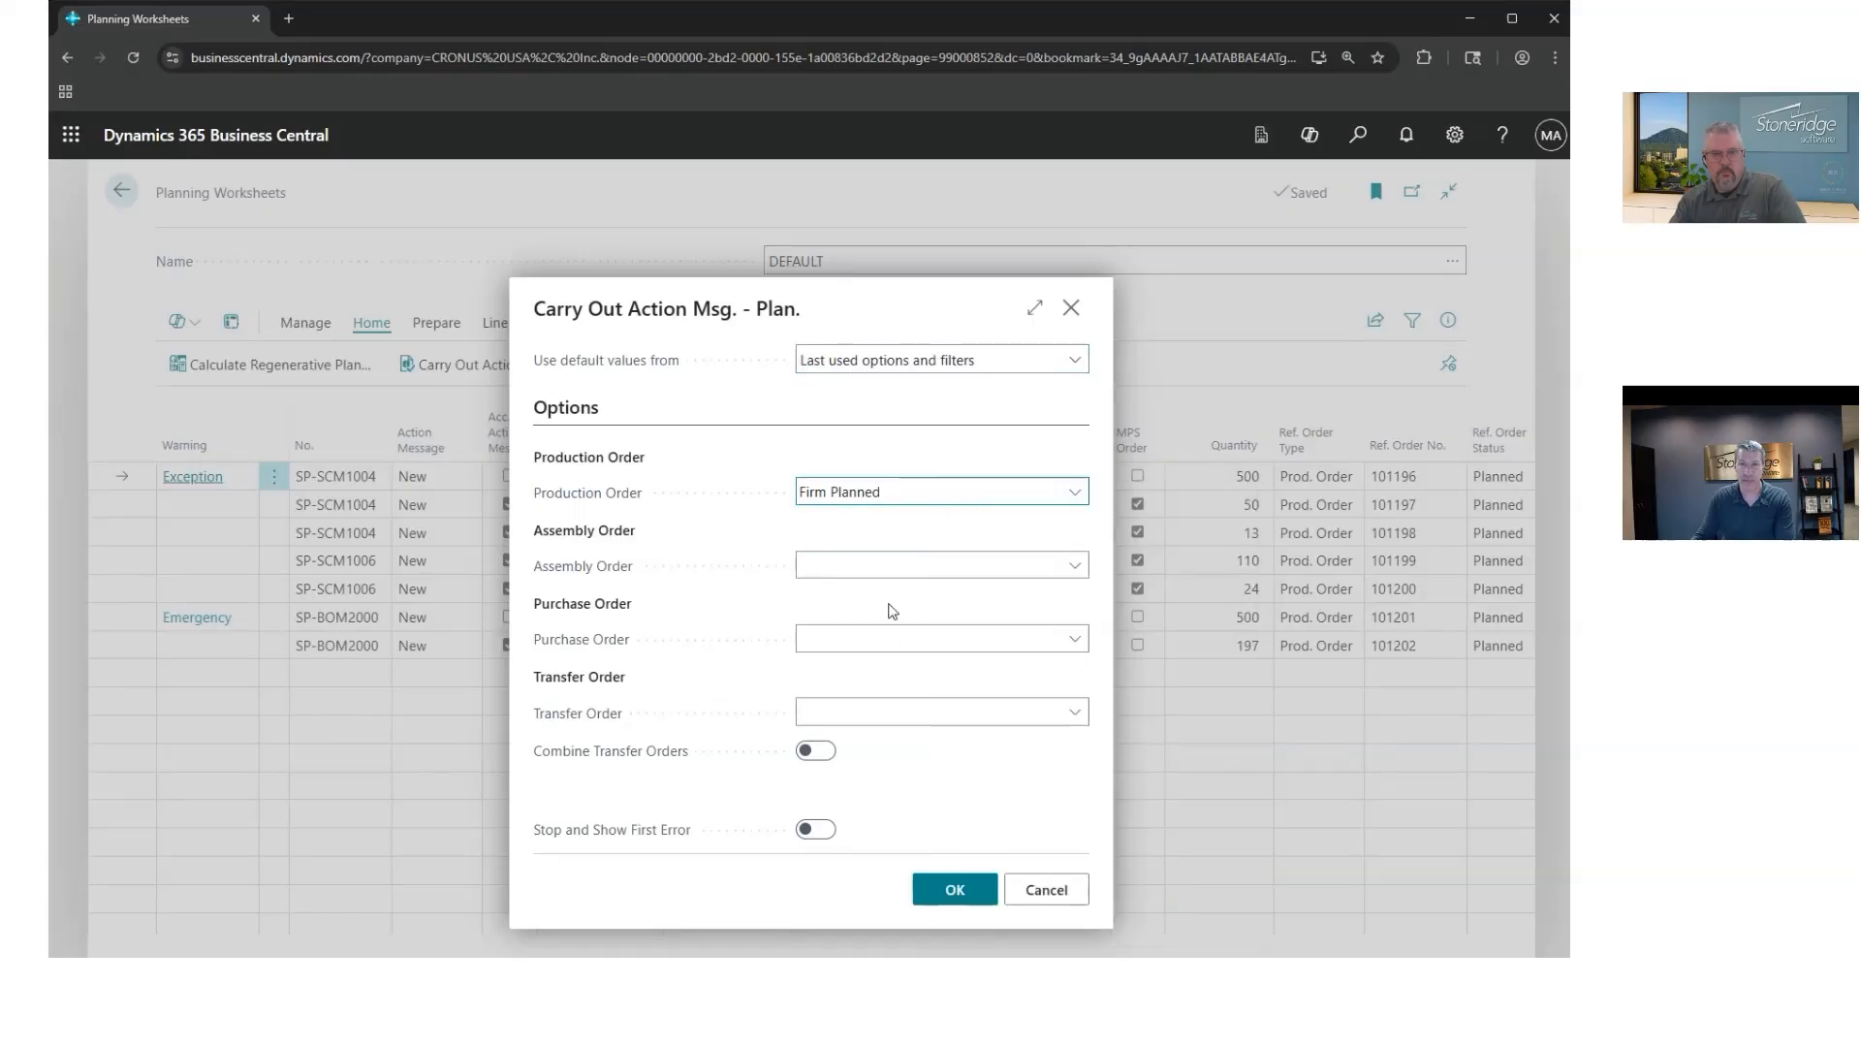
click(952, 892)
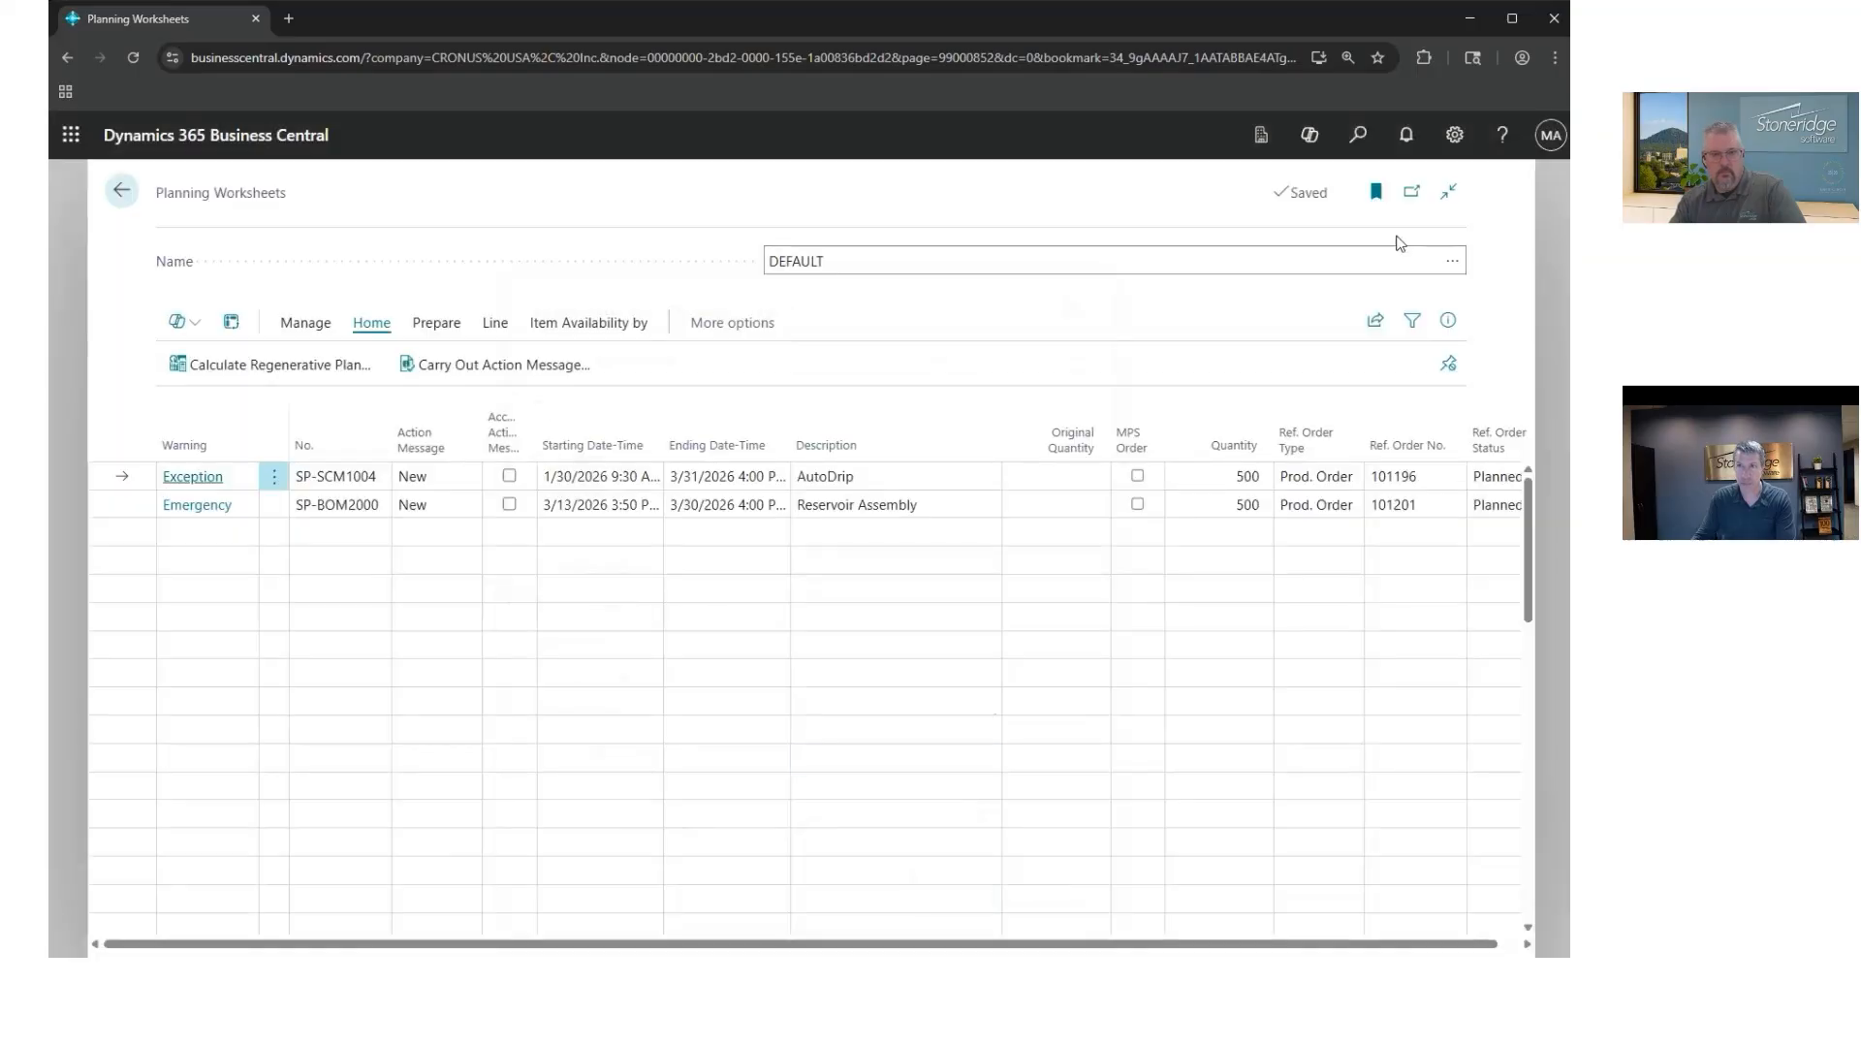
Step: Search for "firm plan" and open the Firm Planned Prod. Orders list
click(1360, 137)
text(firm plan)
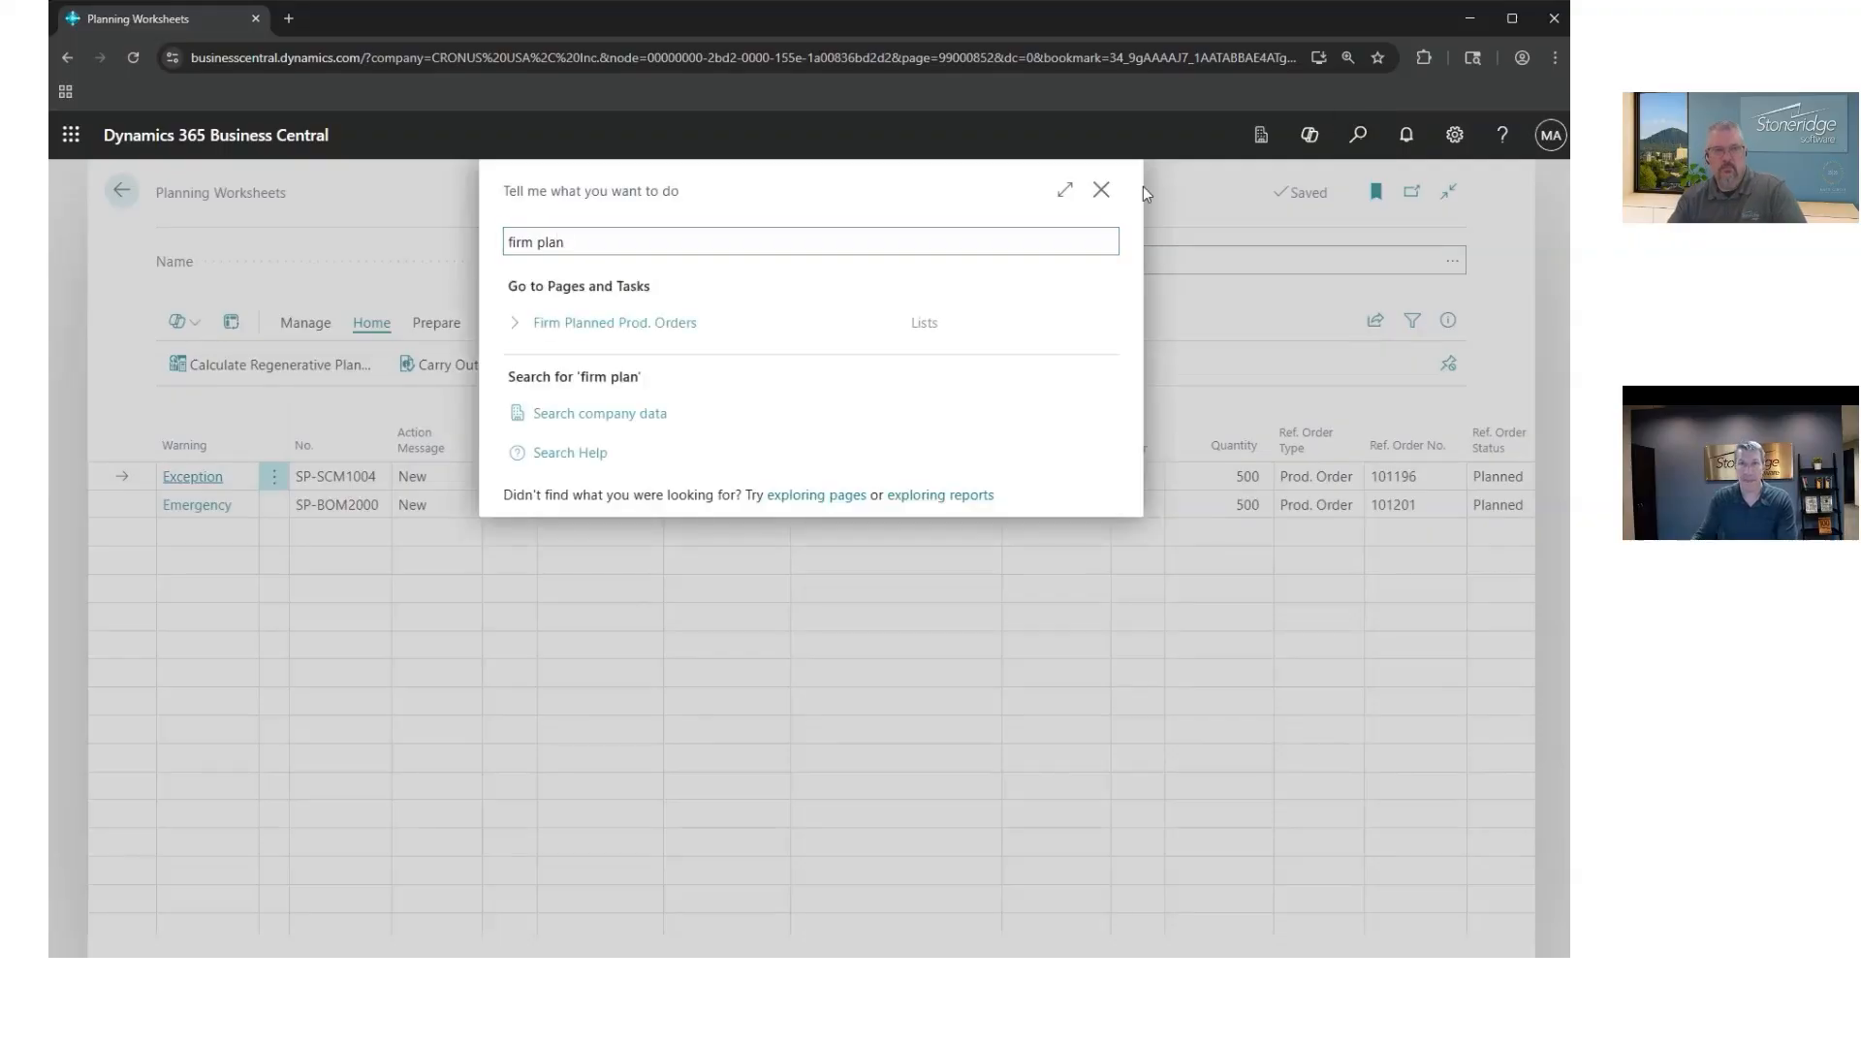
click(606, 324)
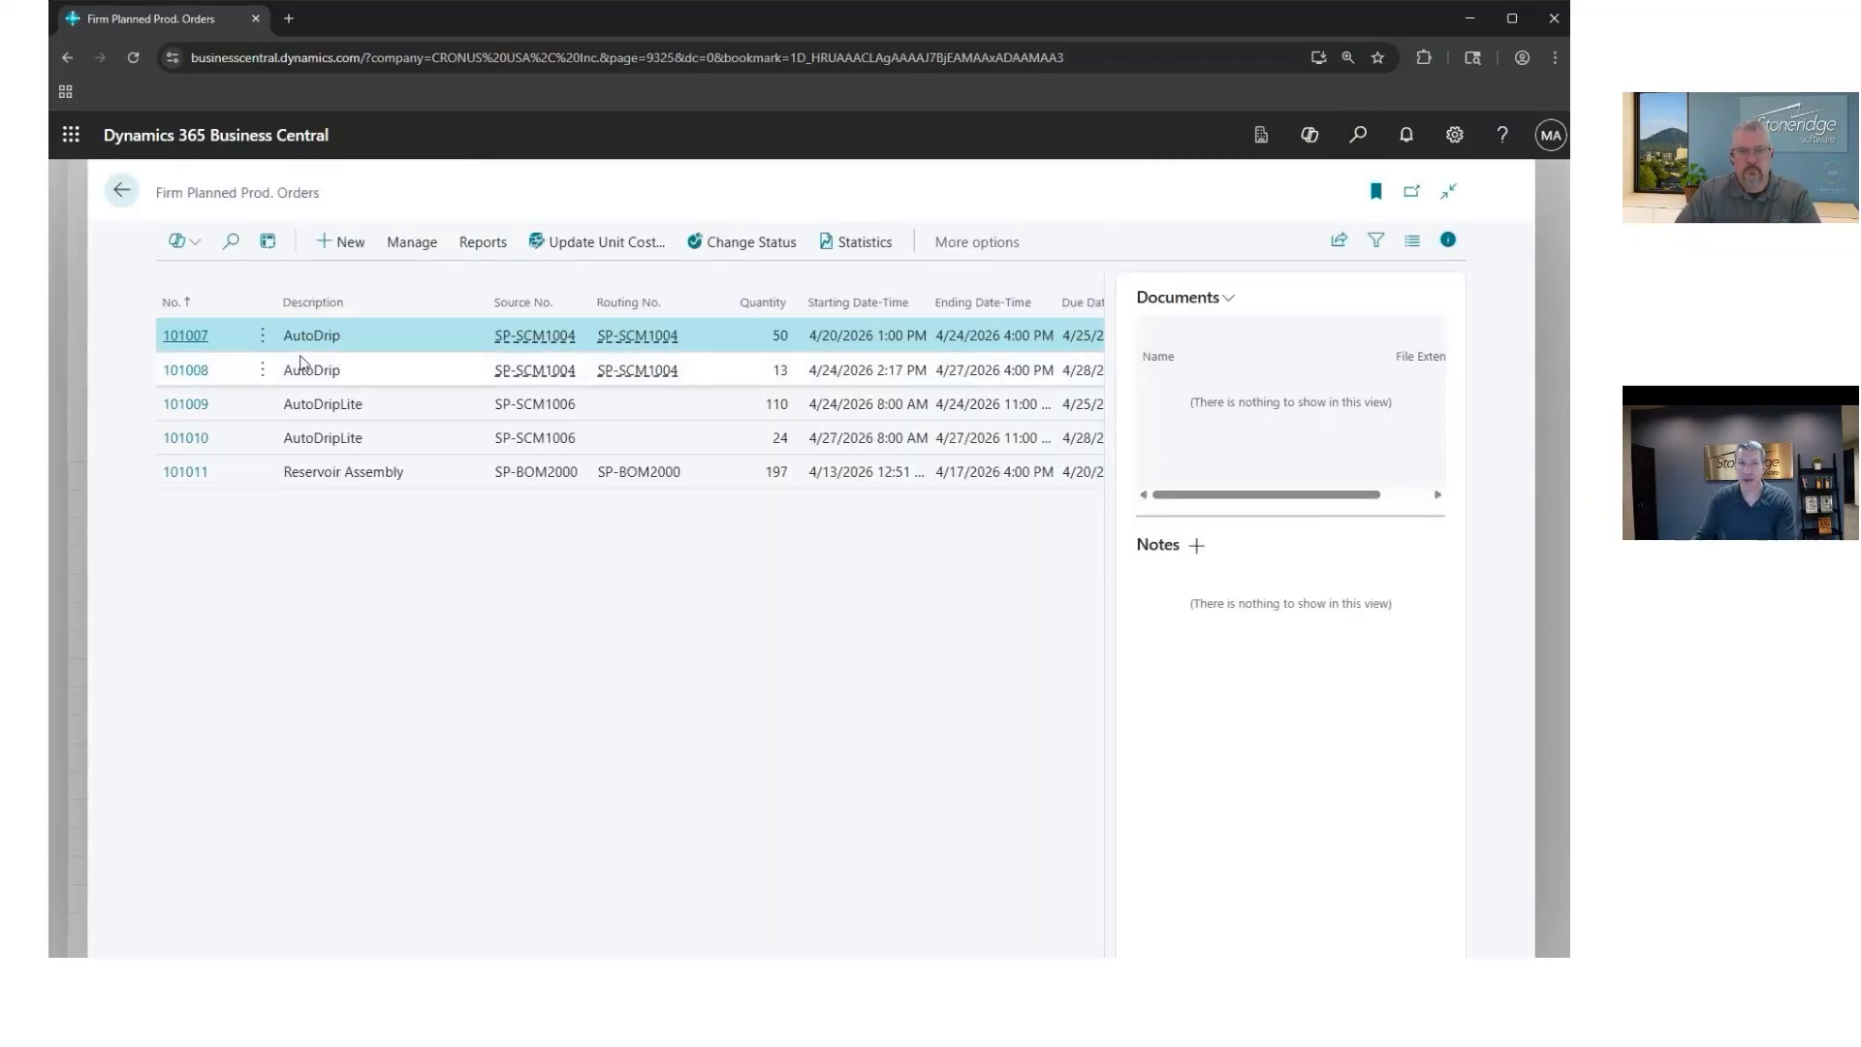
Step: Find the Change Production Order Status task and change all five firm planned production orders to Released
click(1360, 137)
text(change prod)
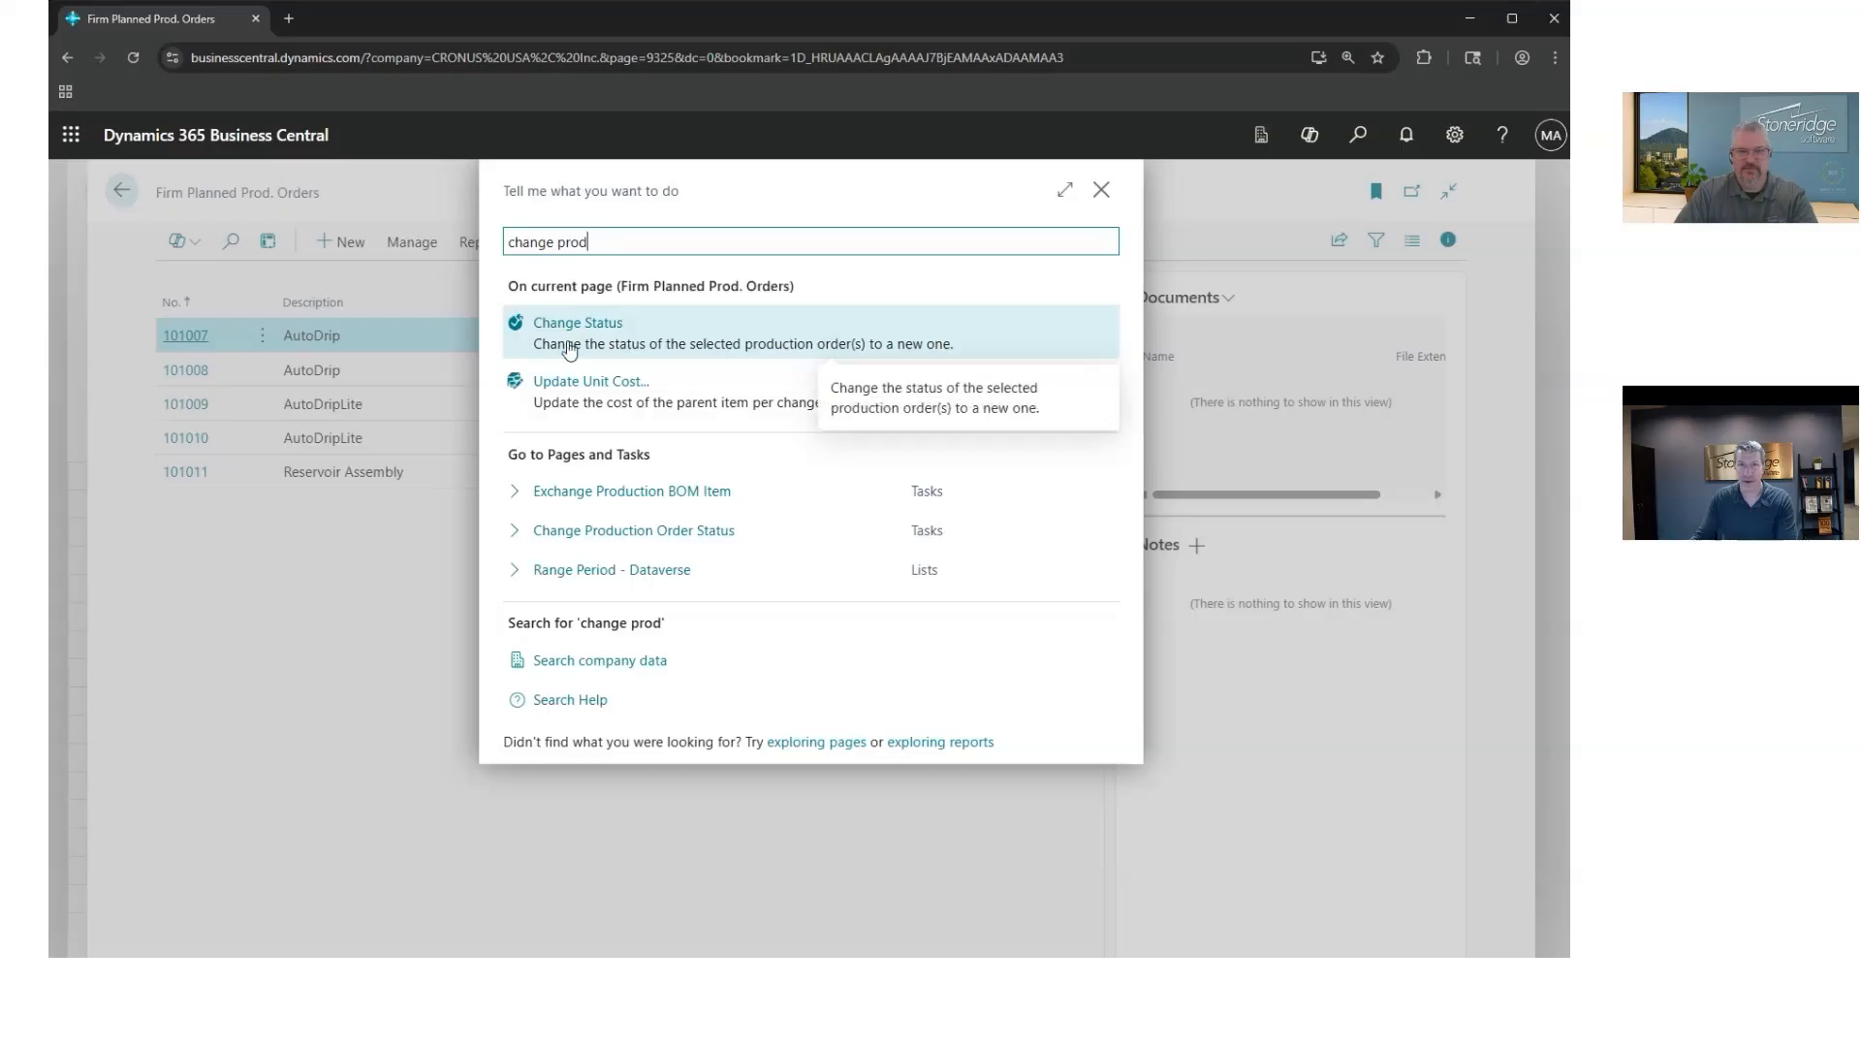
click(581, 532)
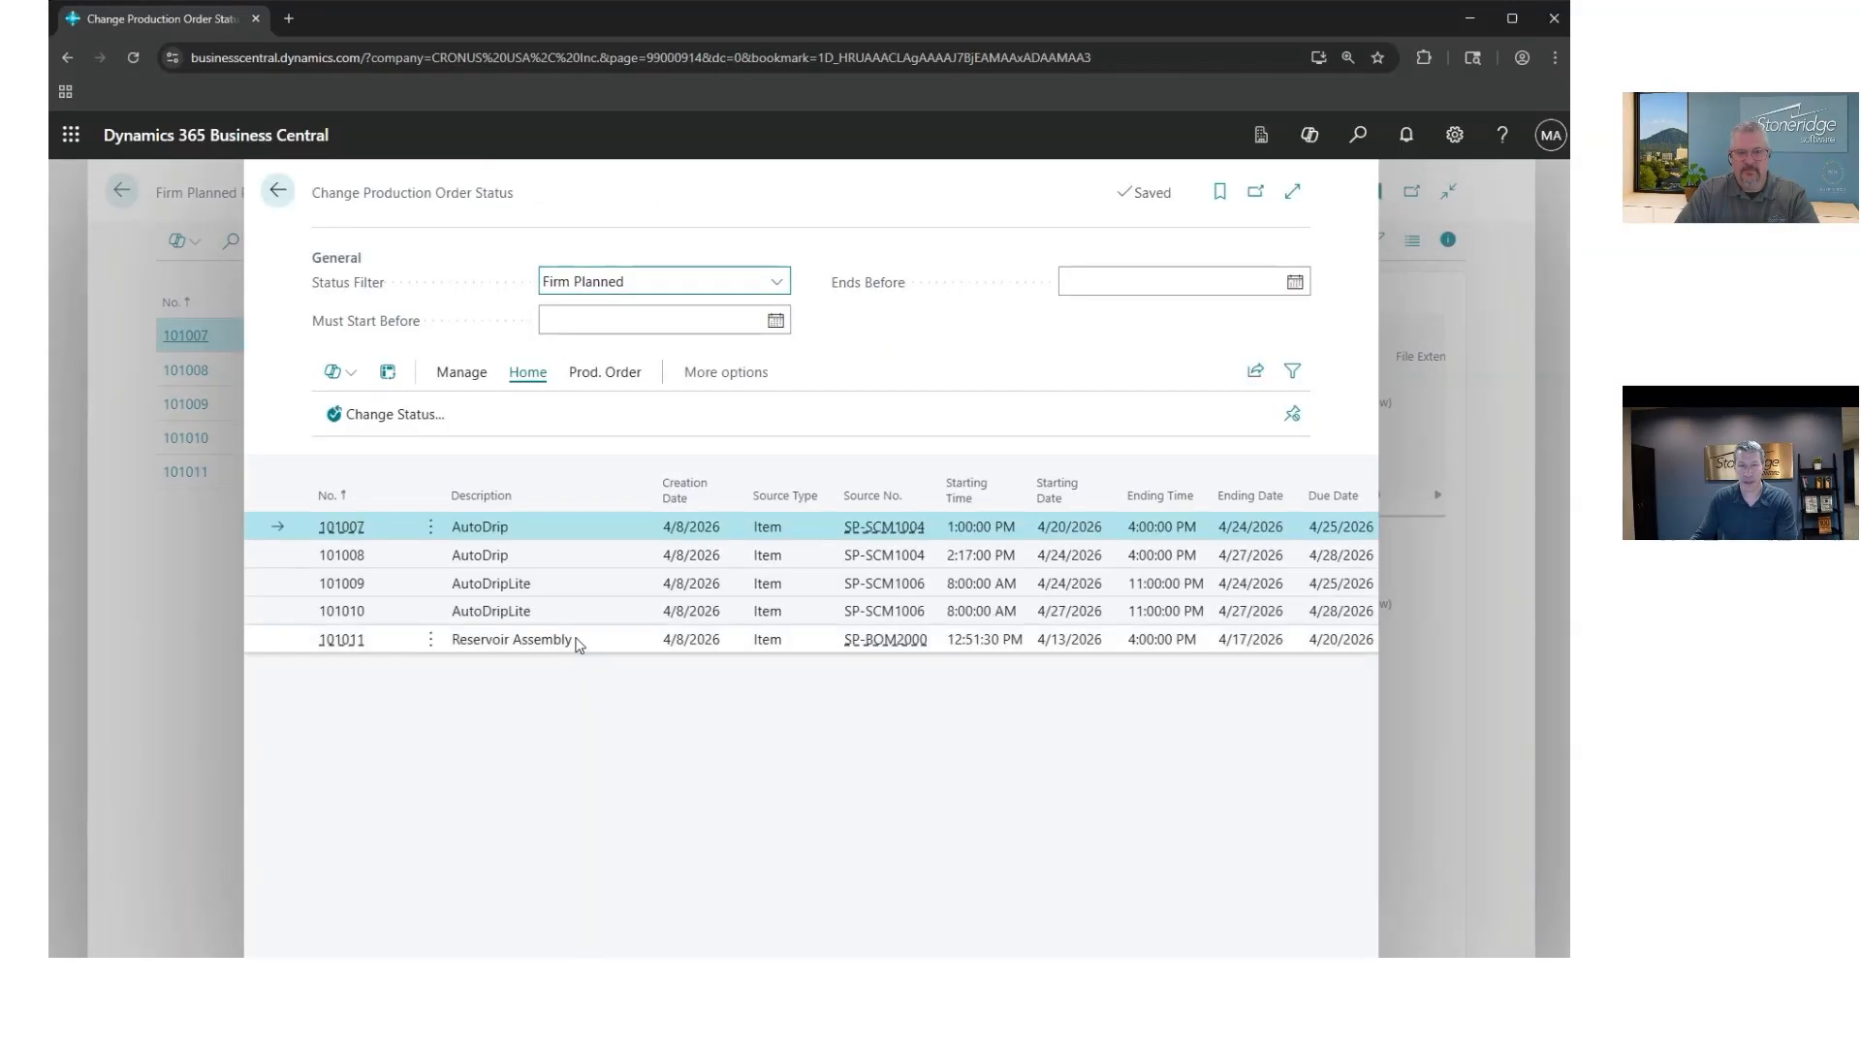
shift+click(579, 642)
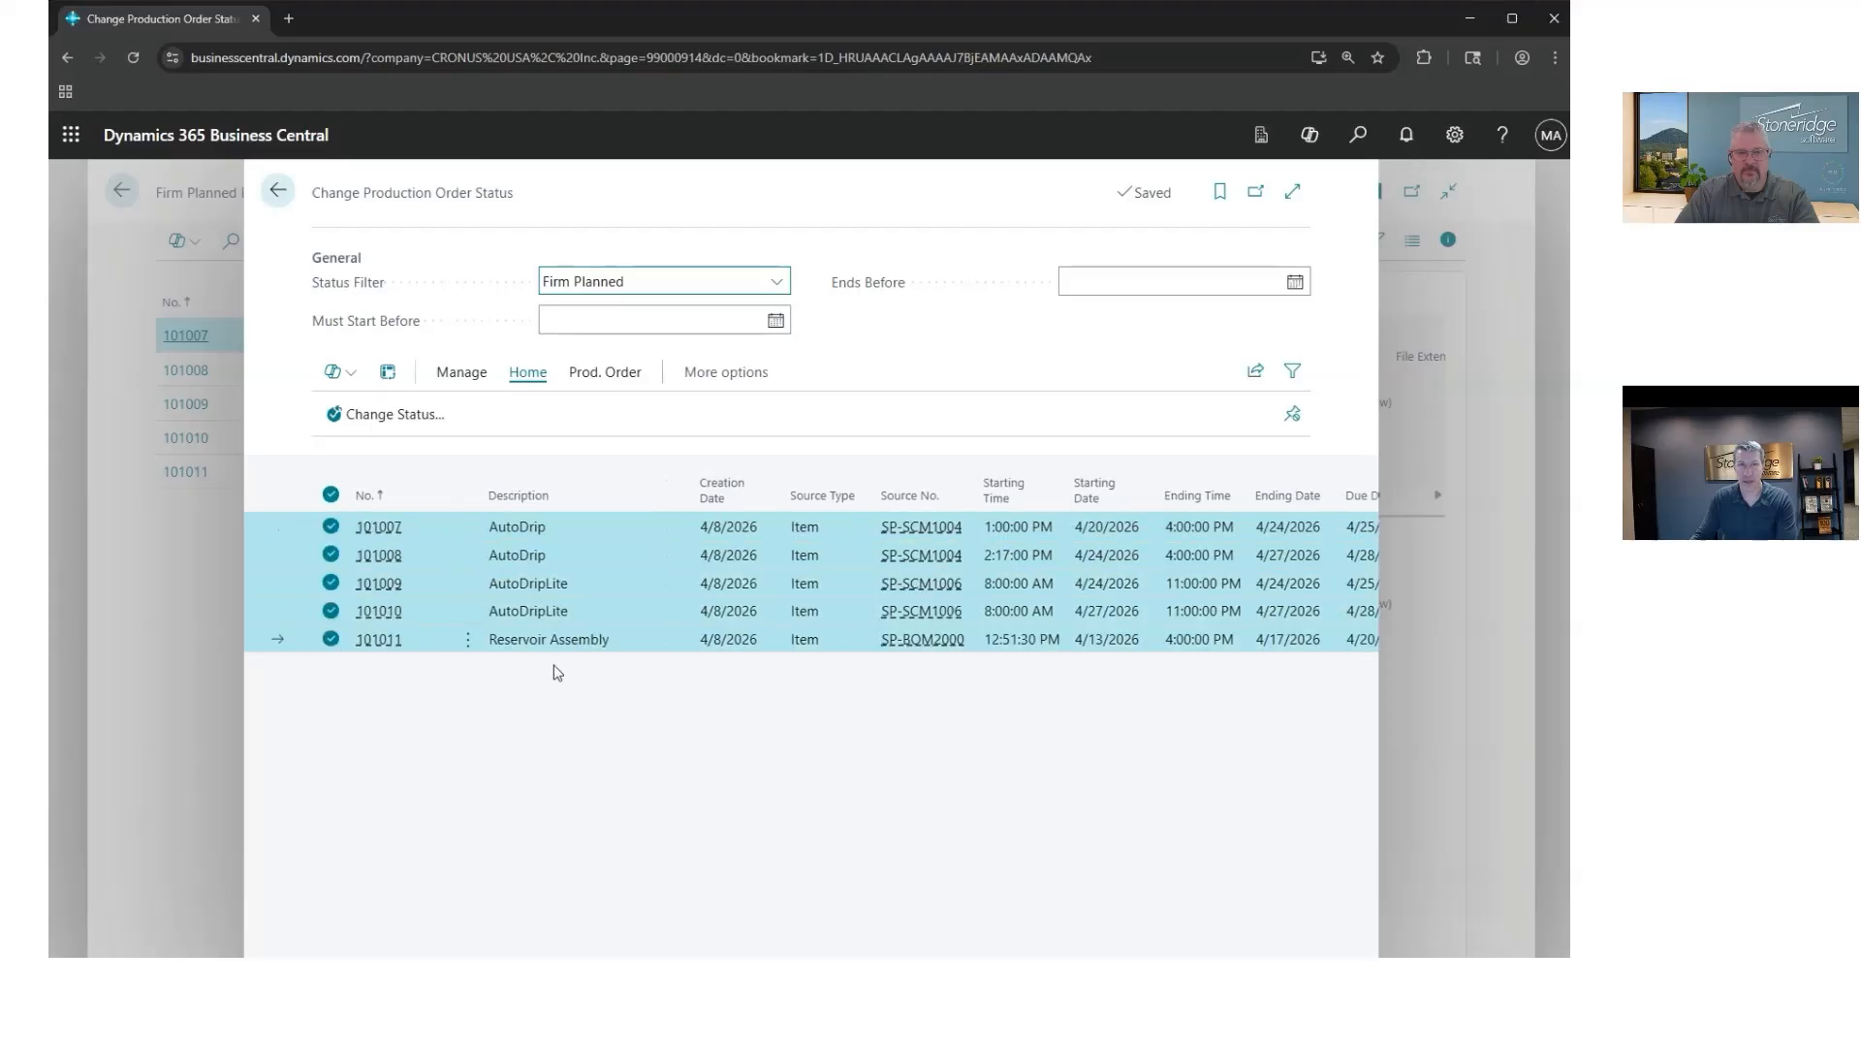
click(390, 415)
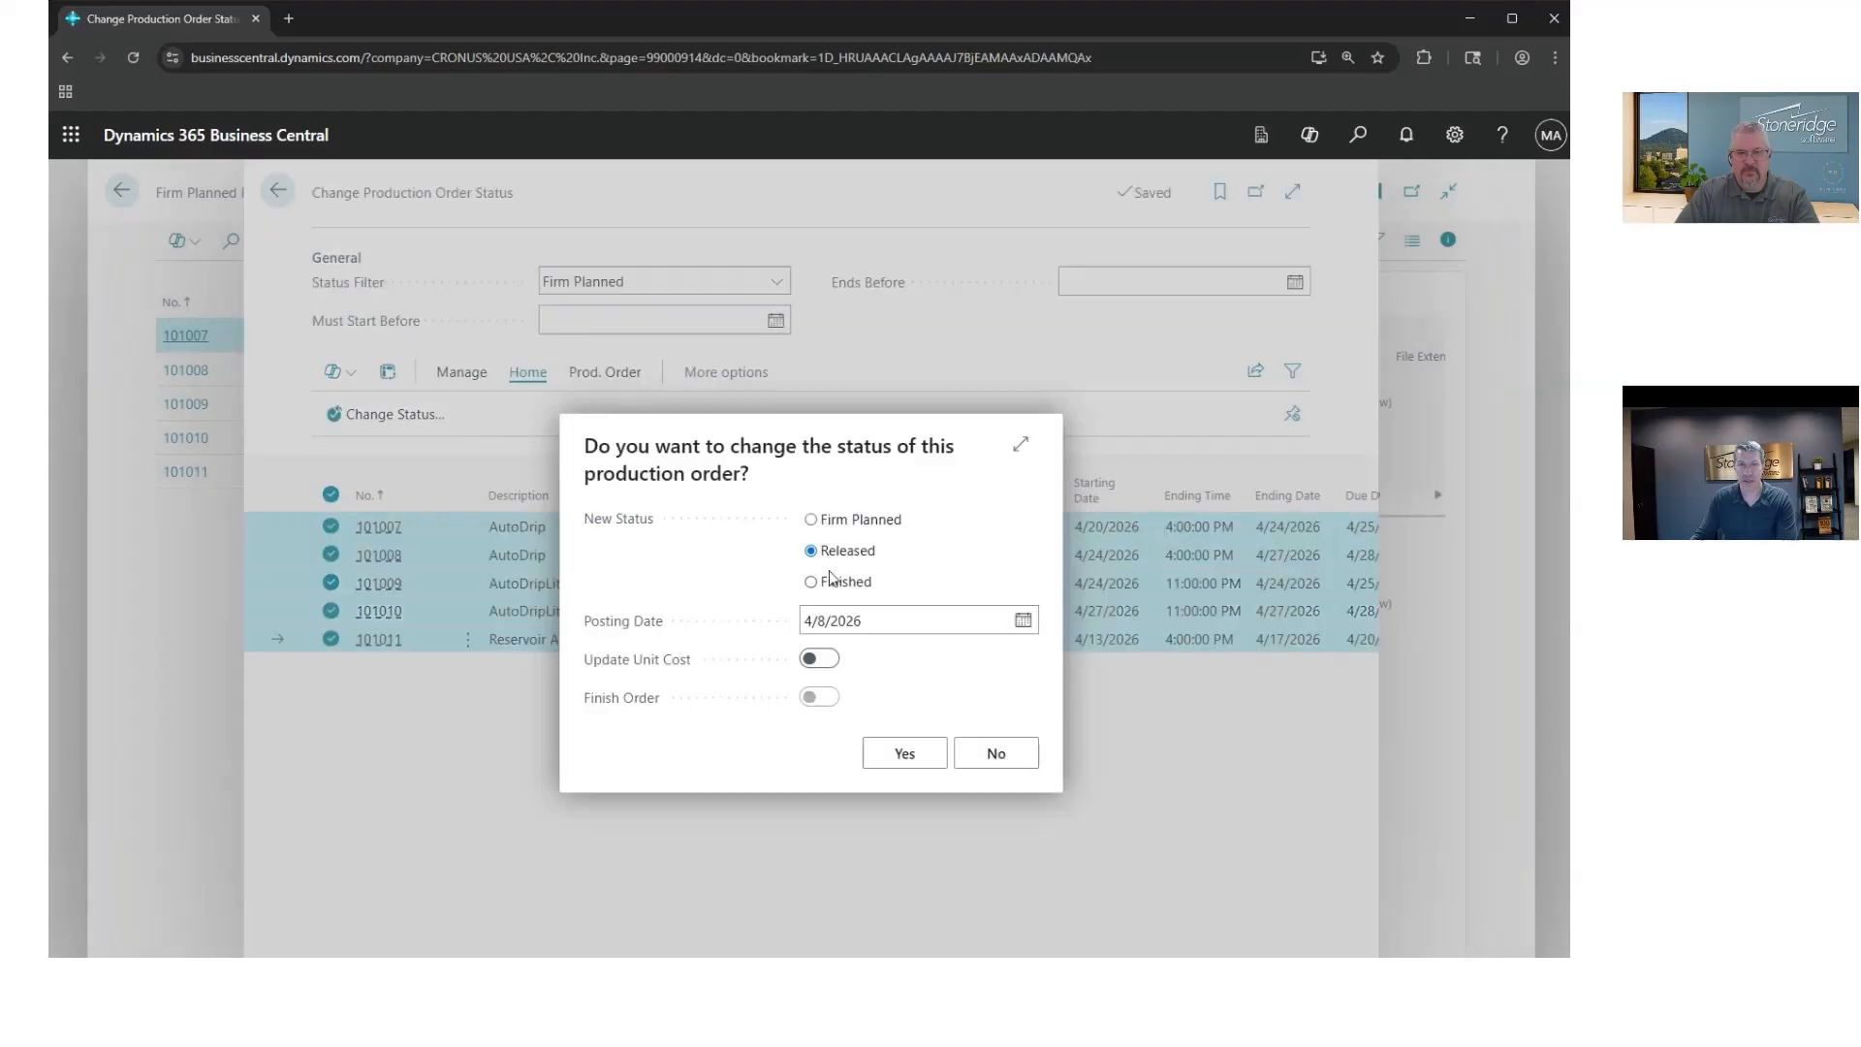
click(903, 754)
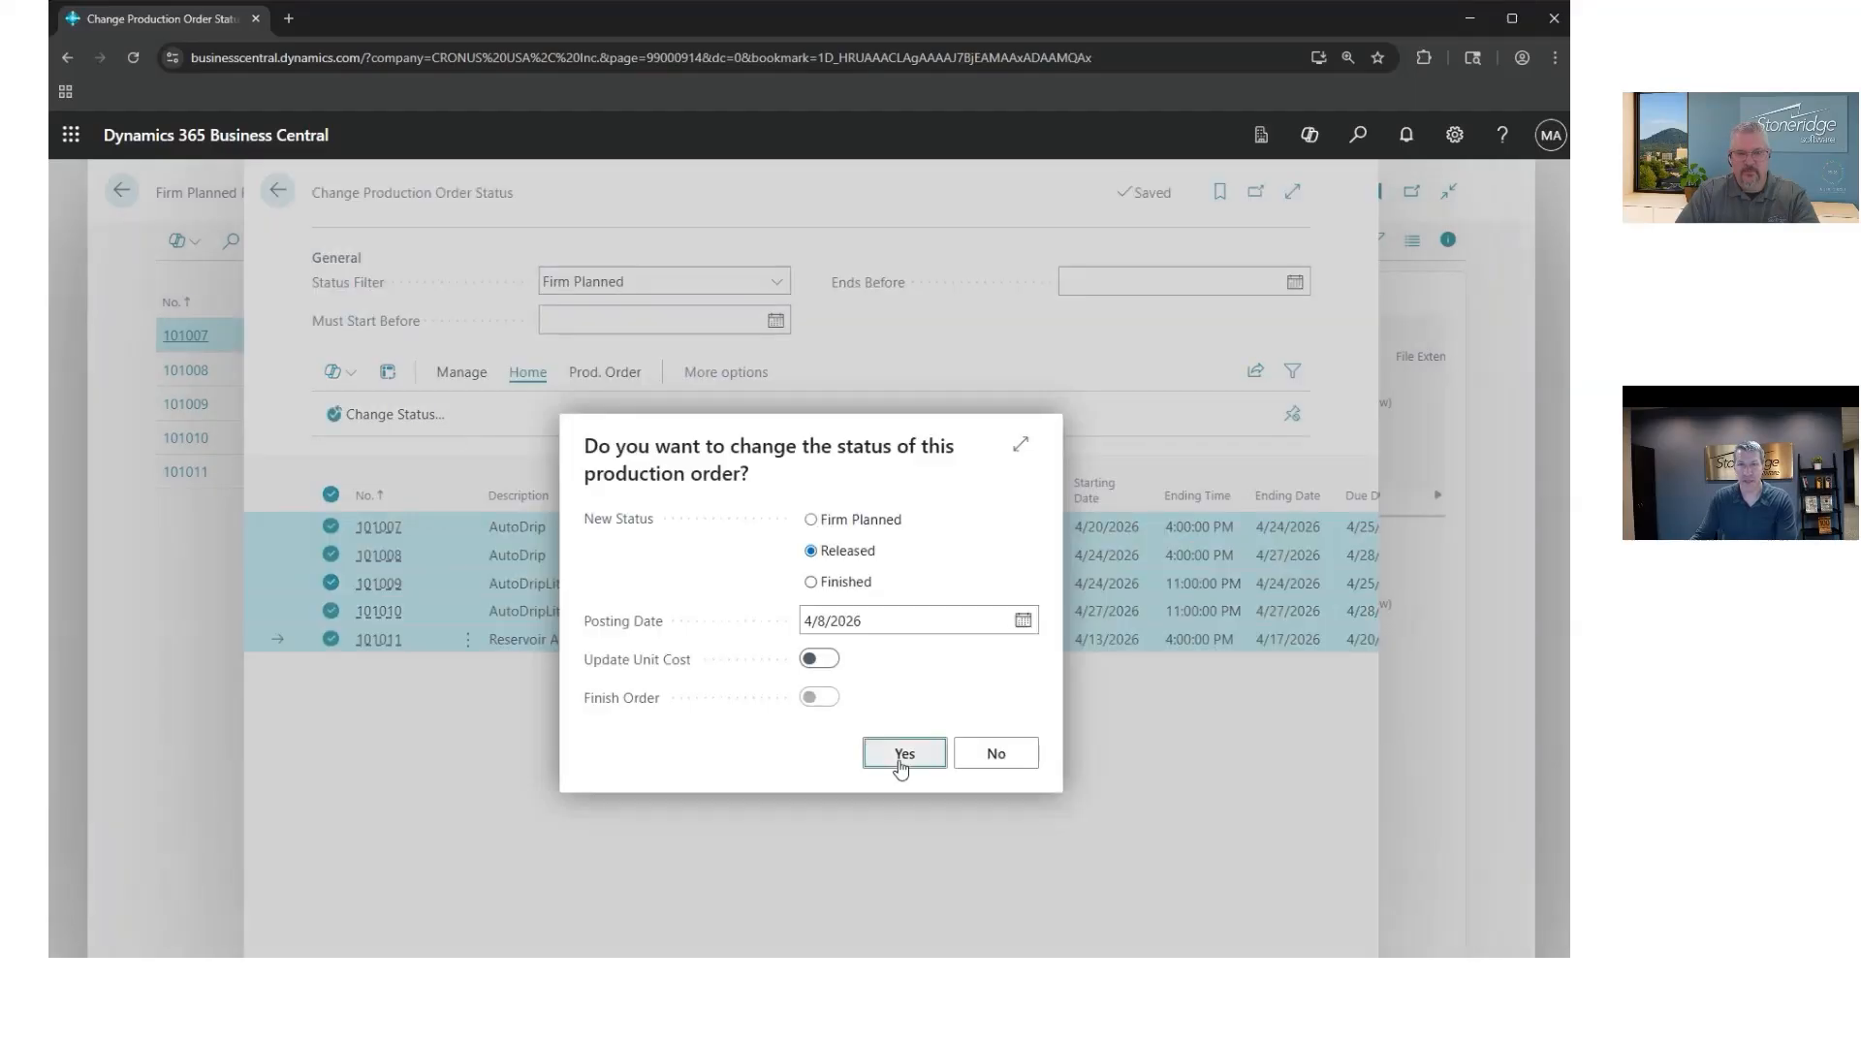
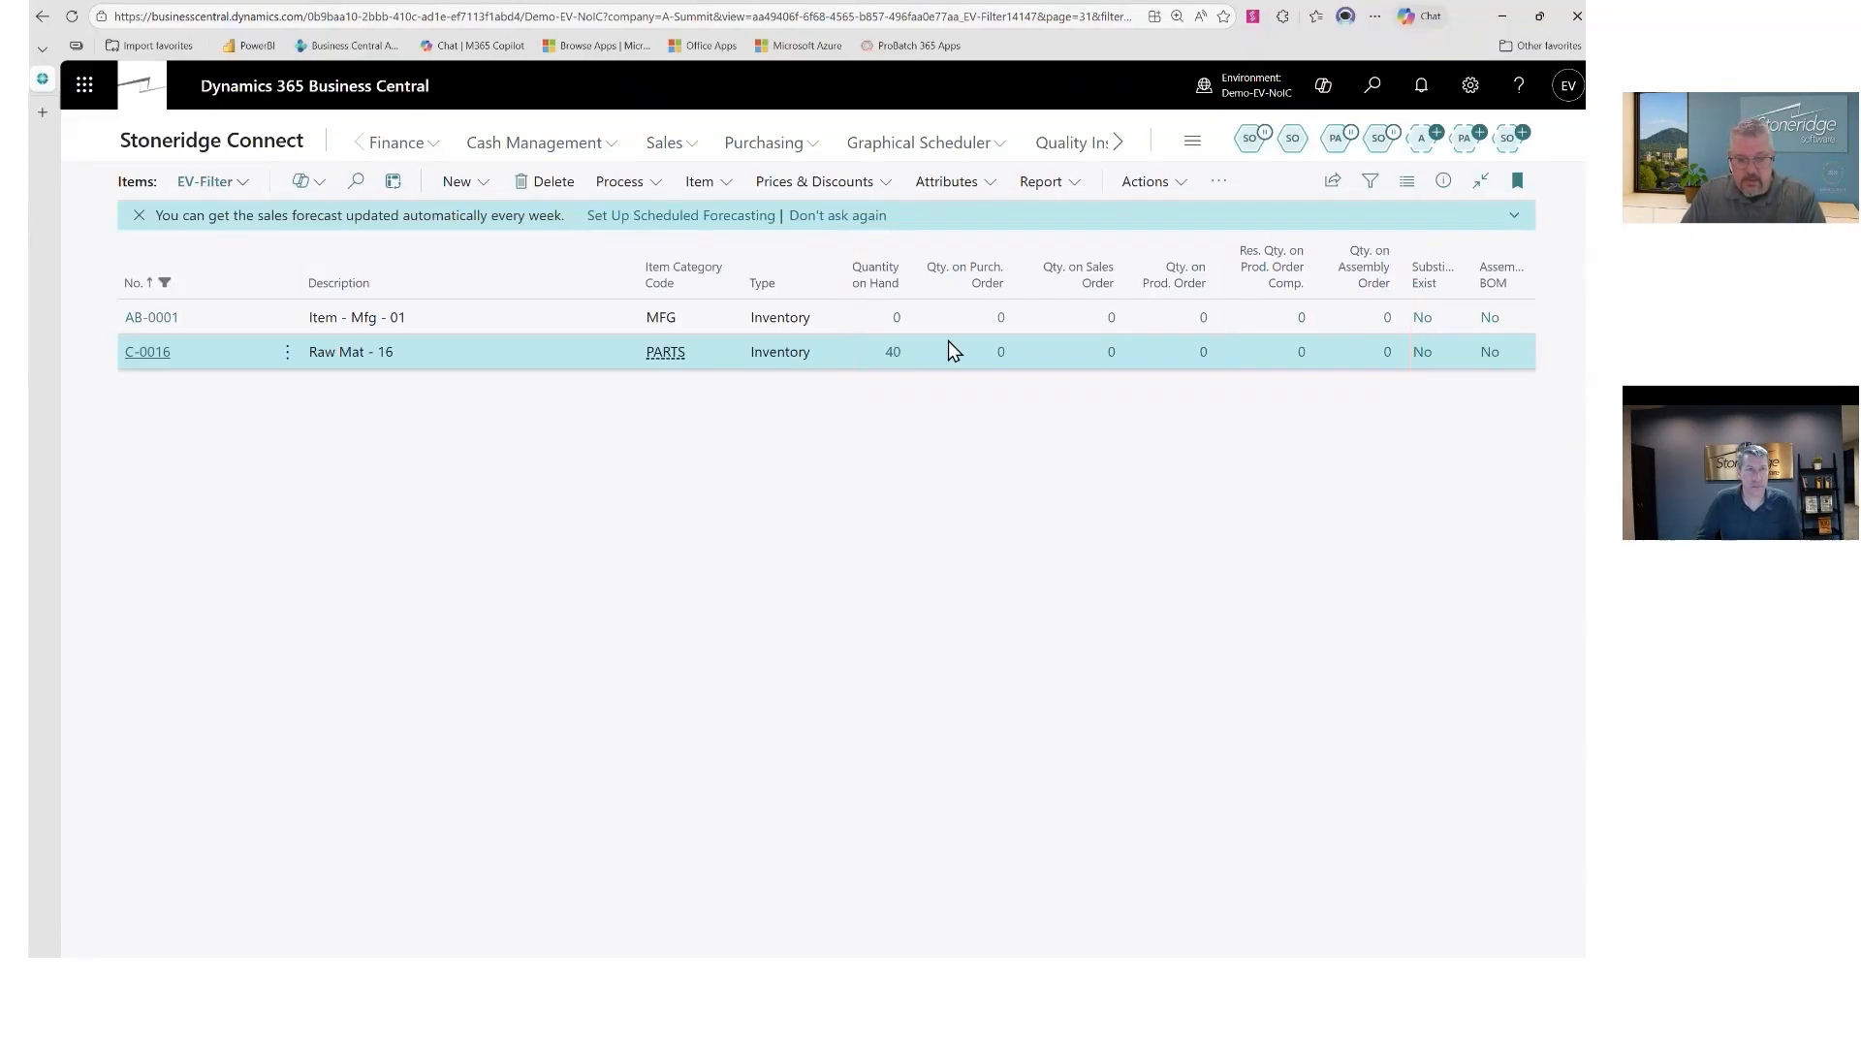
Step: Review the lot numbers and remaining quantities in the item ledger entries of C-0016, and return to the item list
key(ctrl+F7)
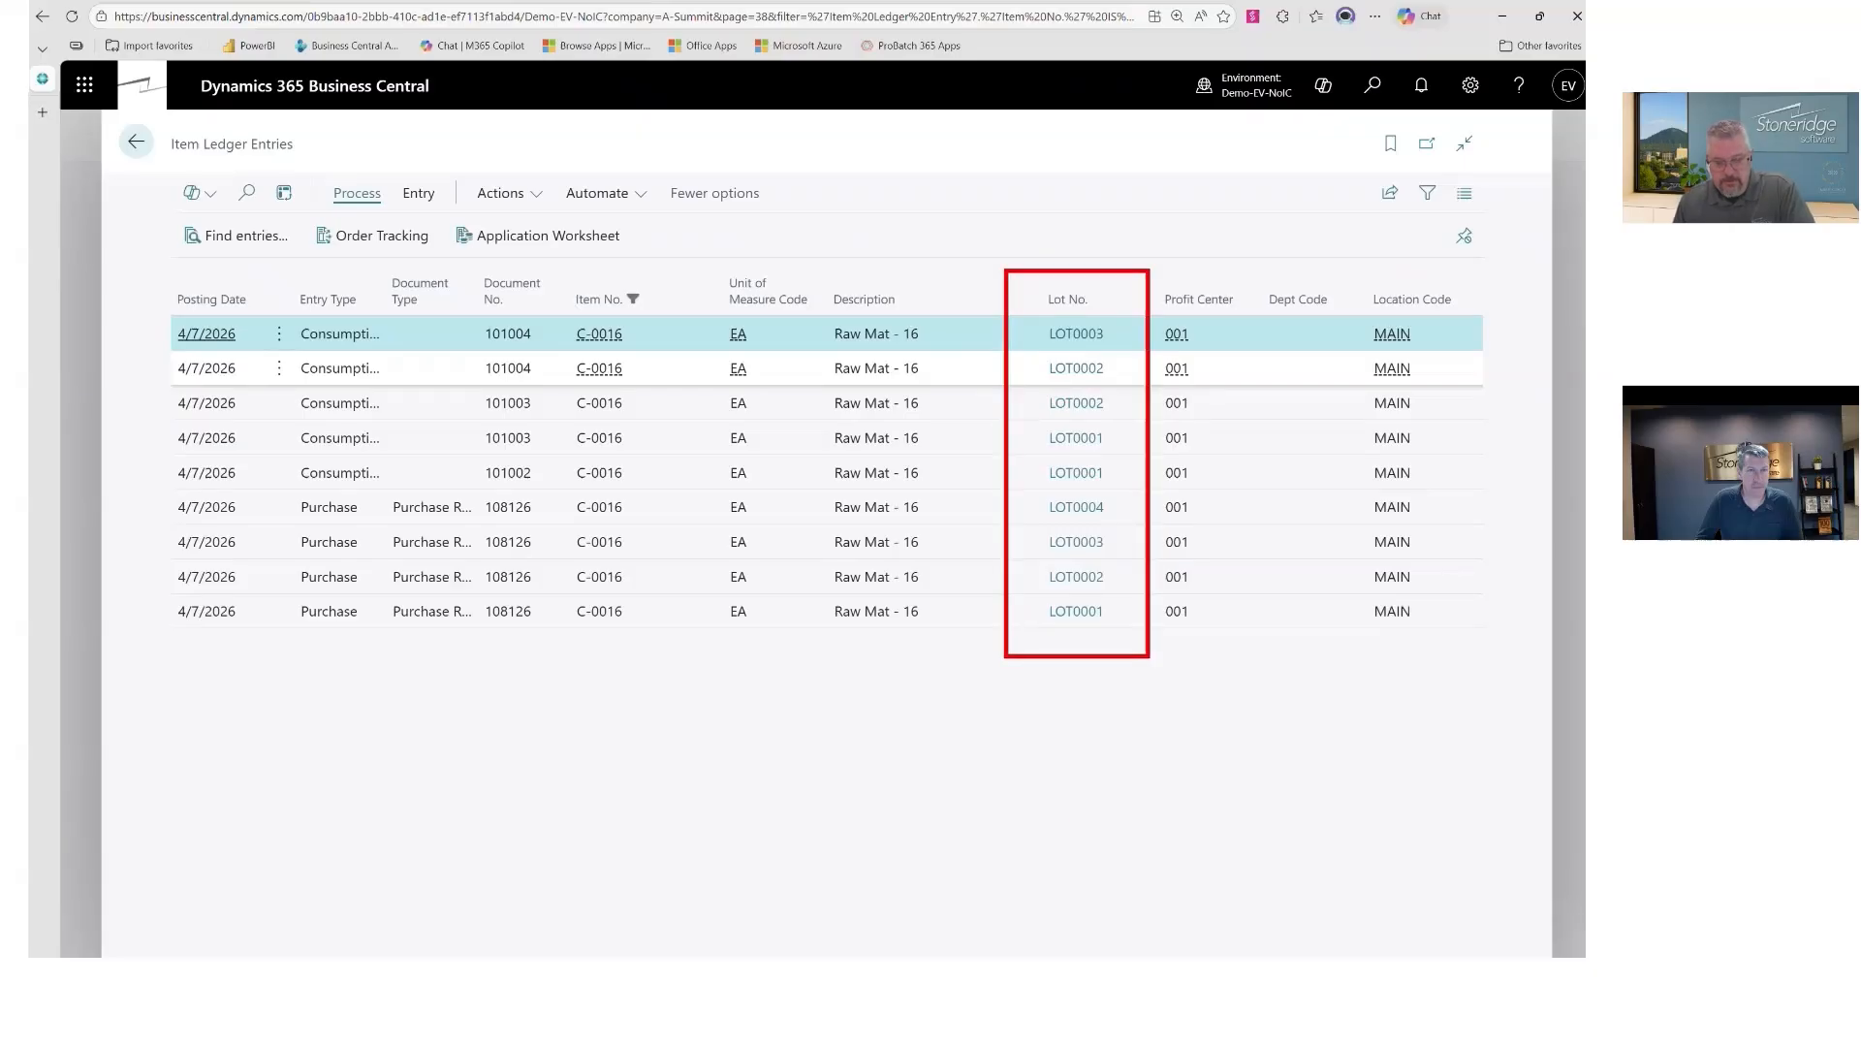
scroll(1061, 331, right, 5)
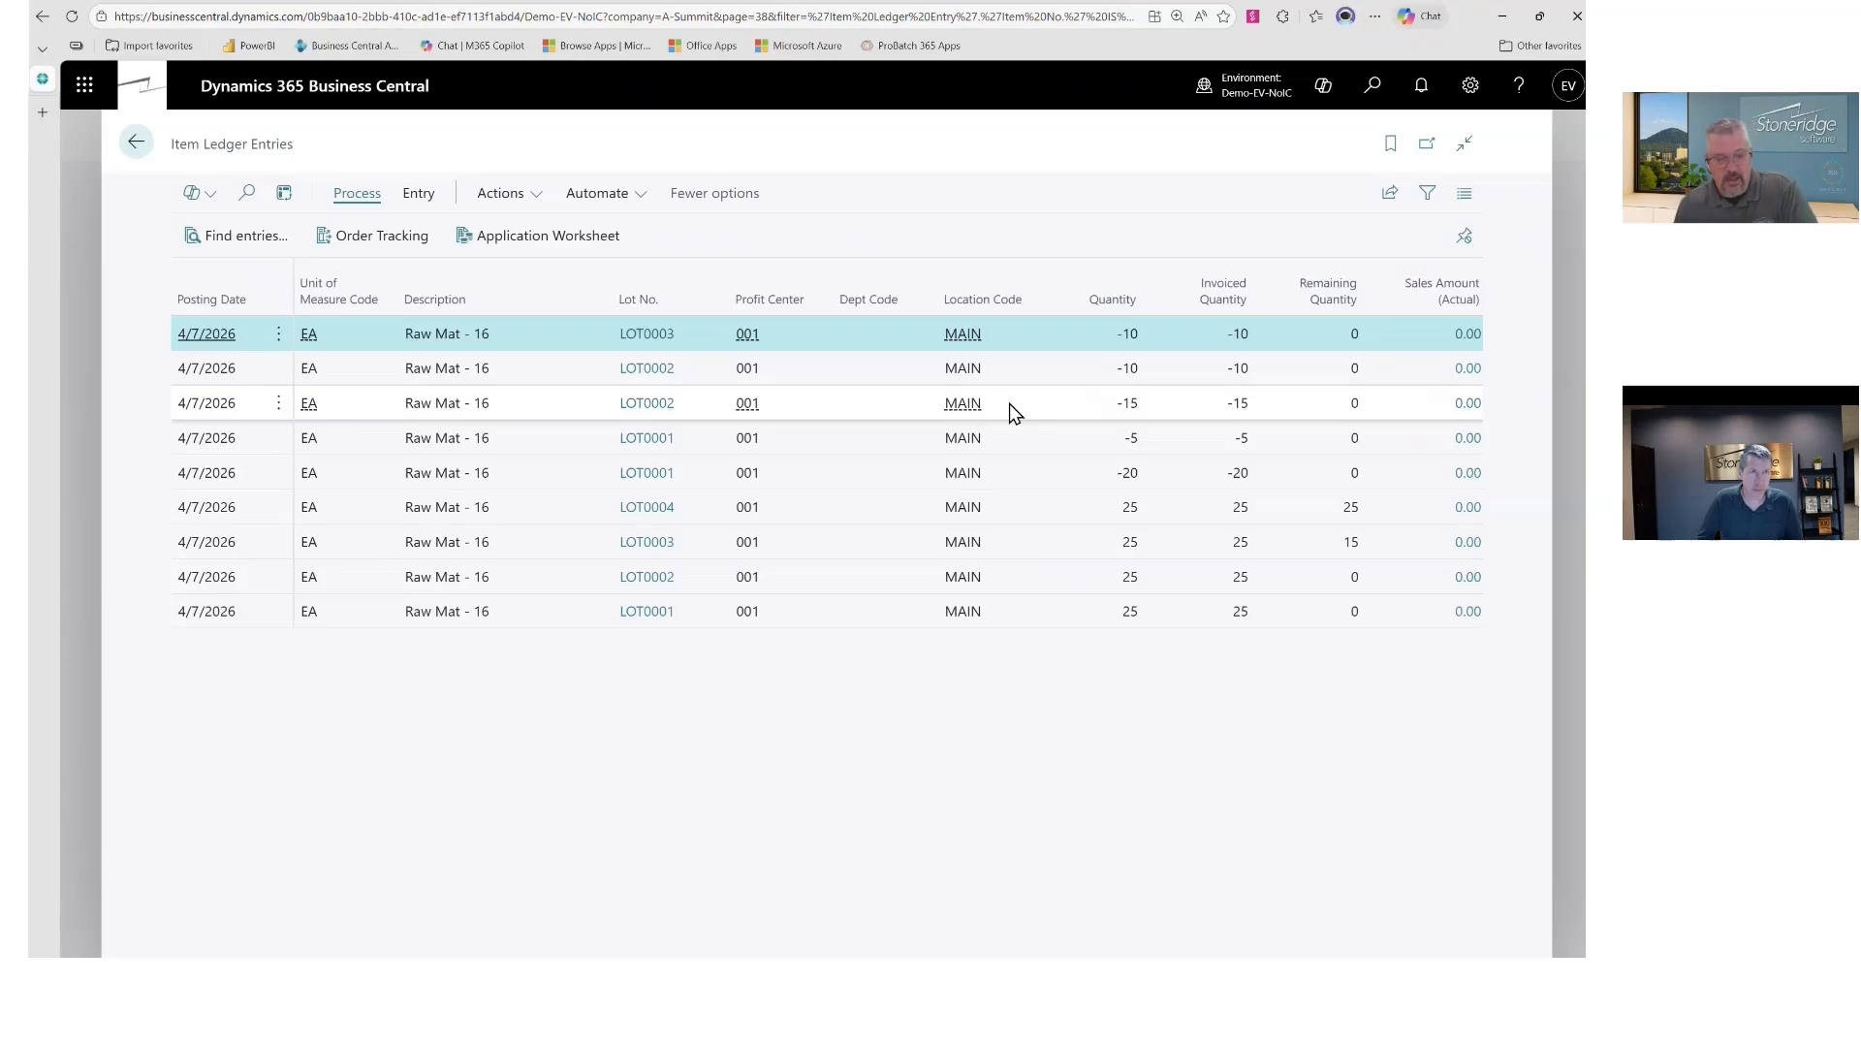
key(Escape)
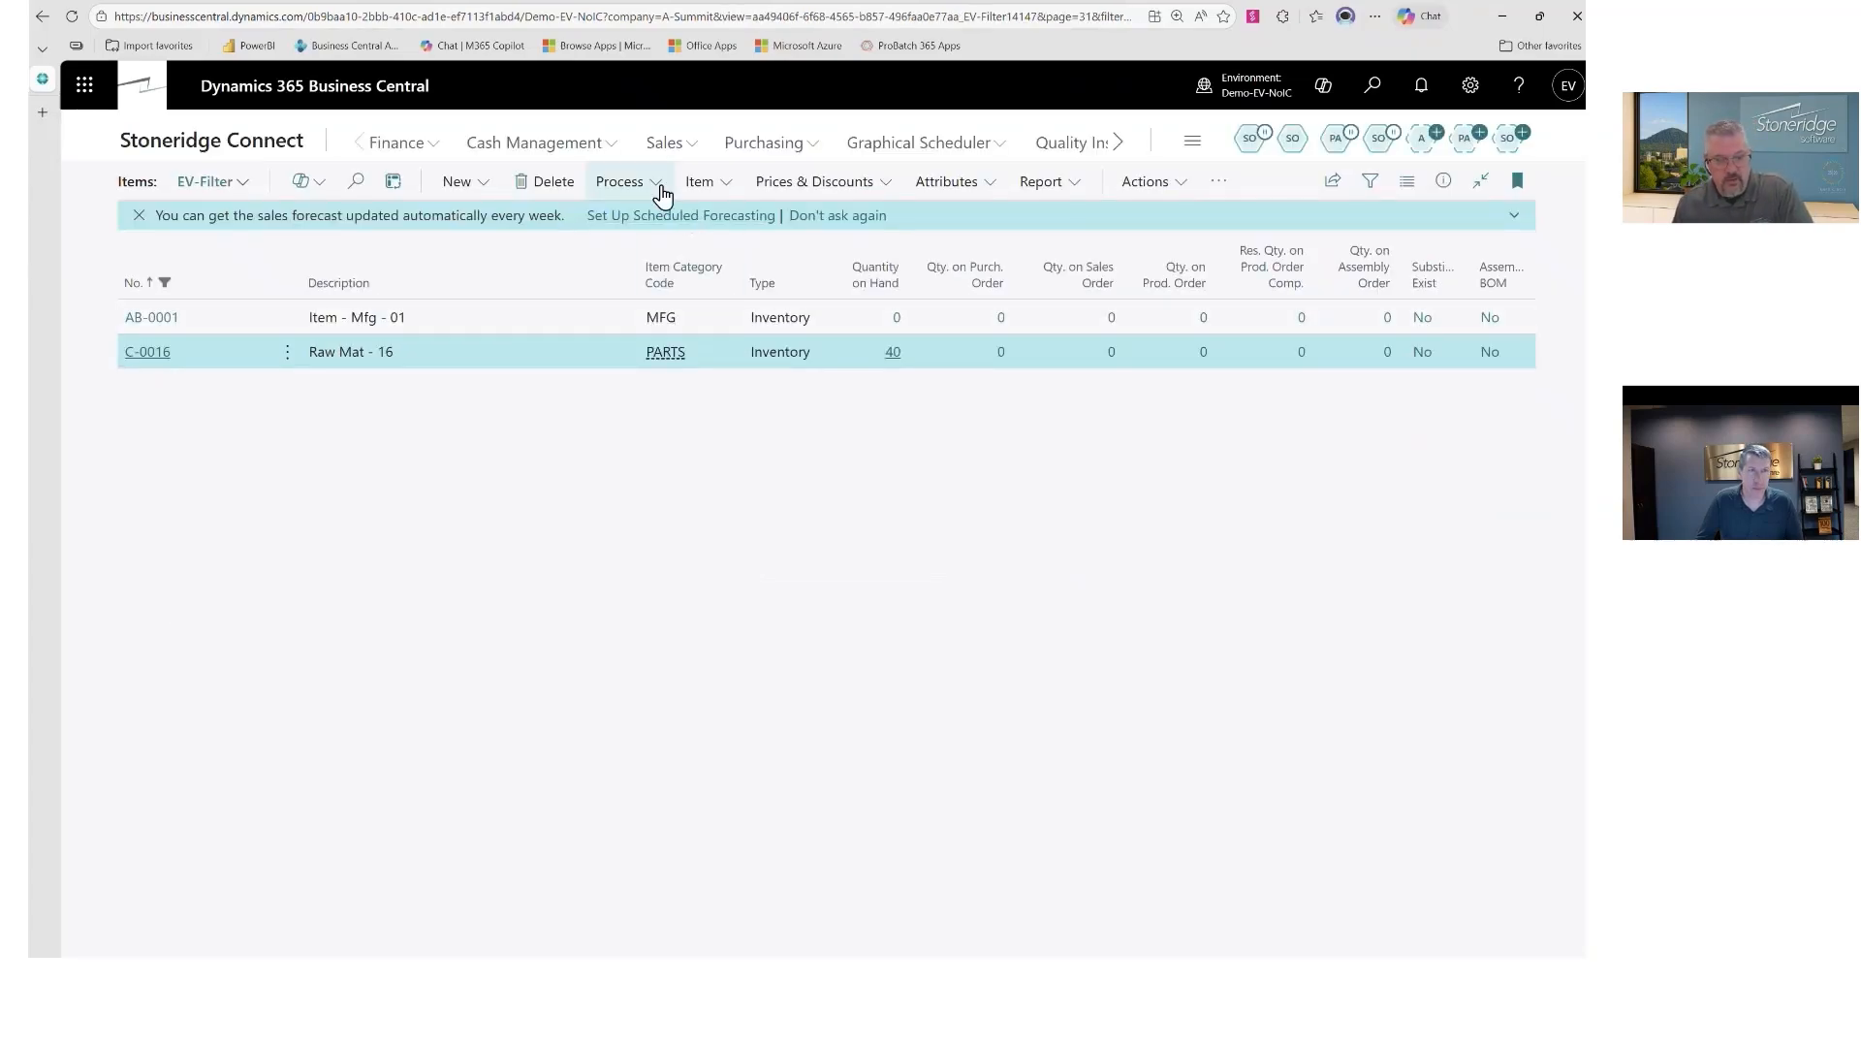
Step: View the availability by lot for item C-0016, copy the lot code LOT0003, and return to the item list
click(697, 182)
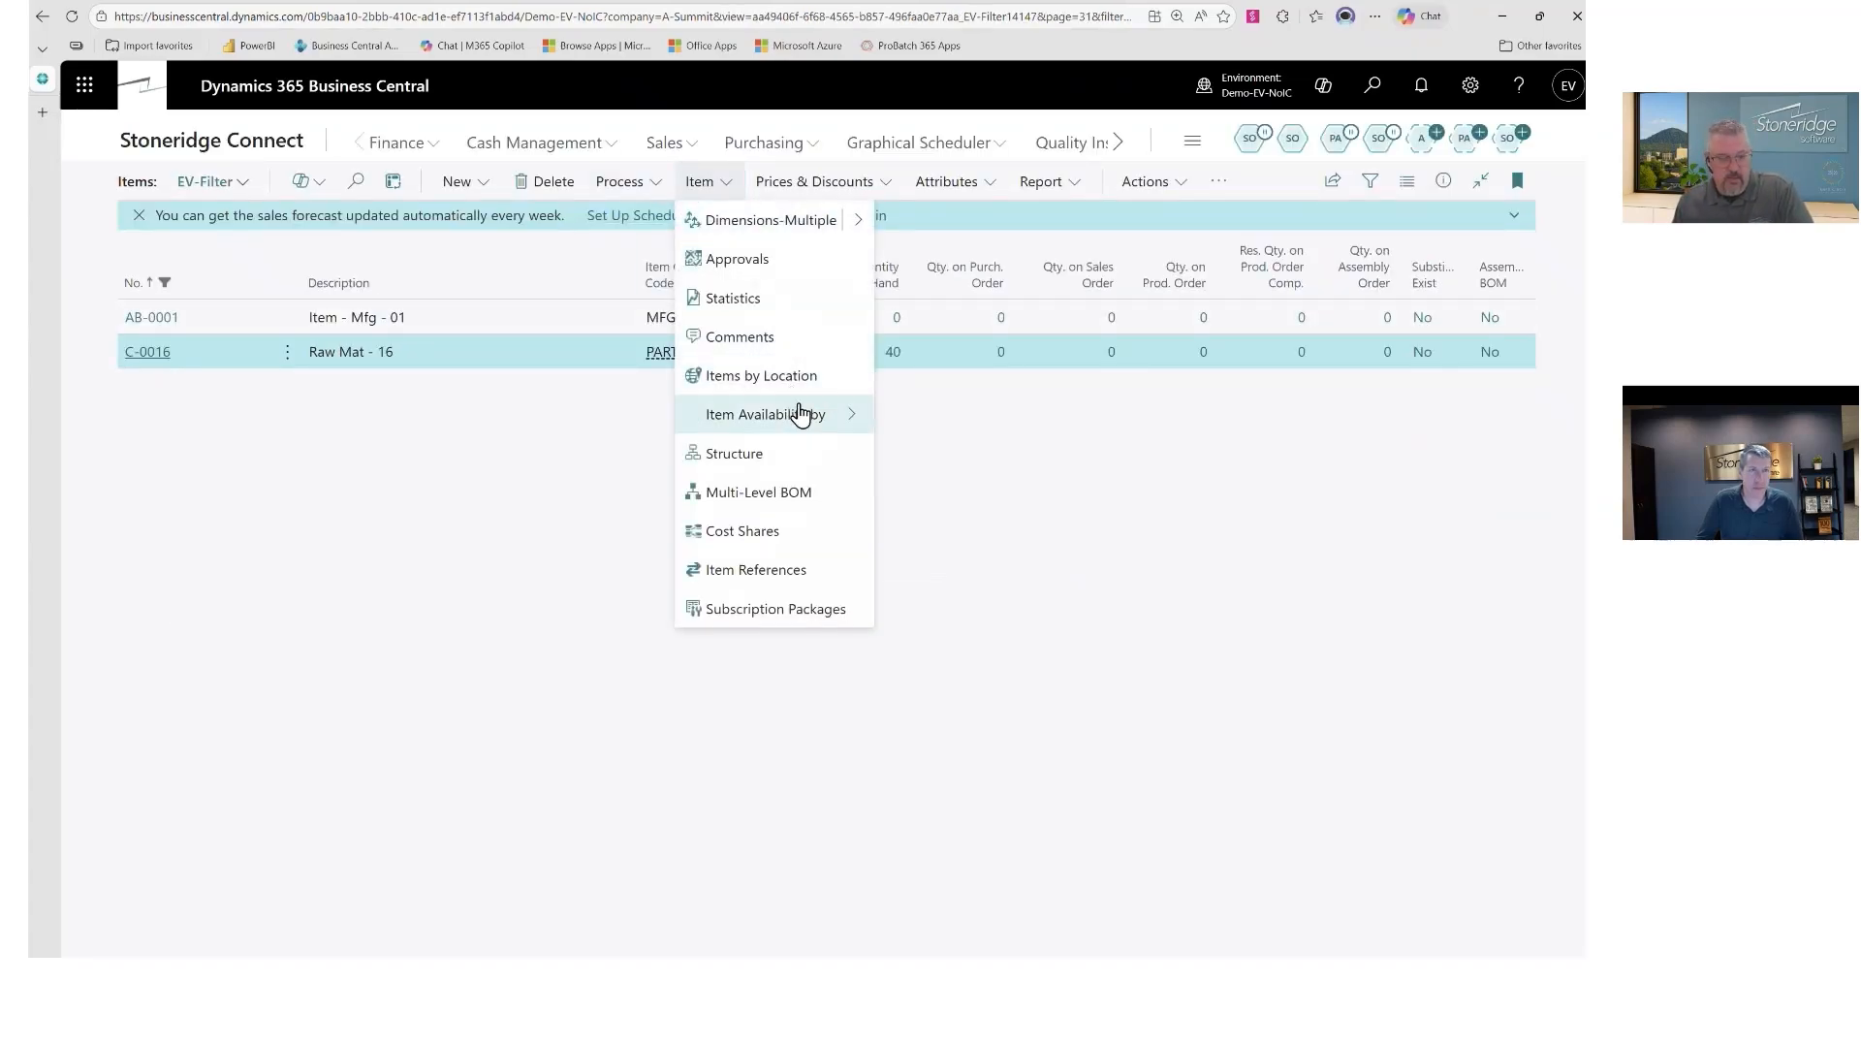
mouse_move(800, 414)
click(966, 608)
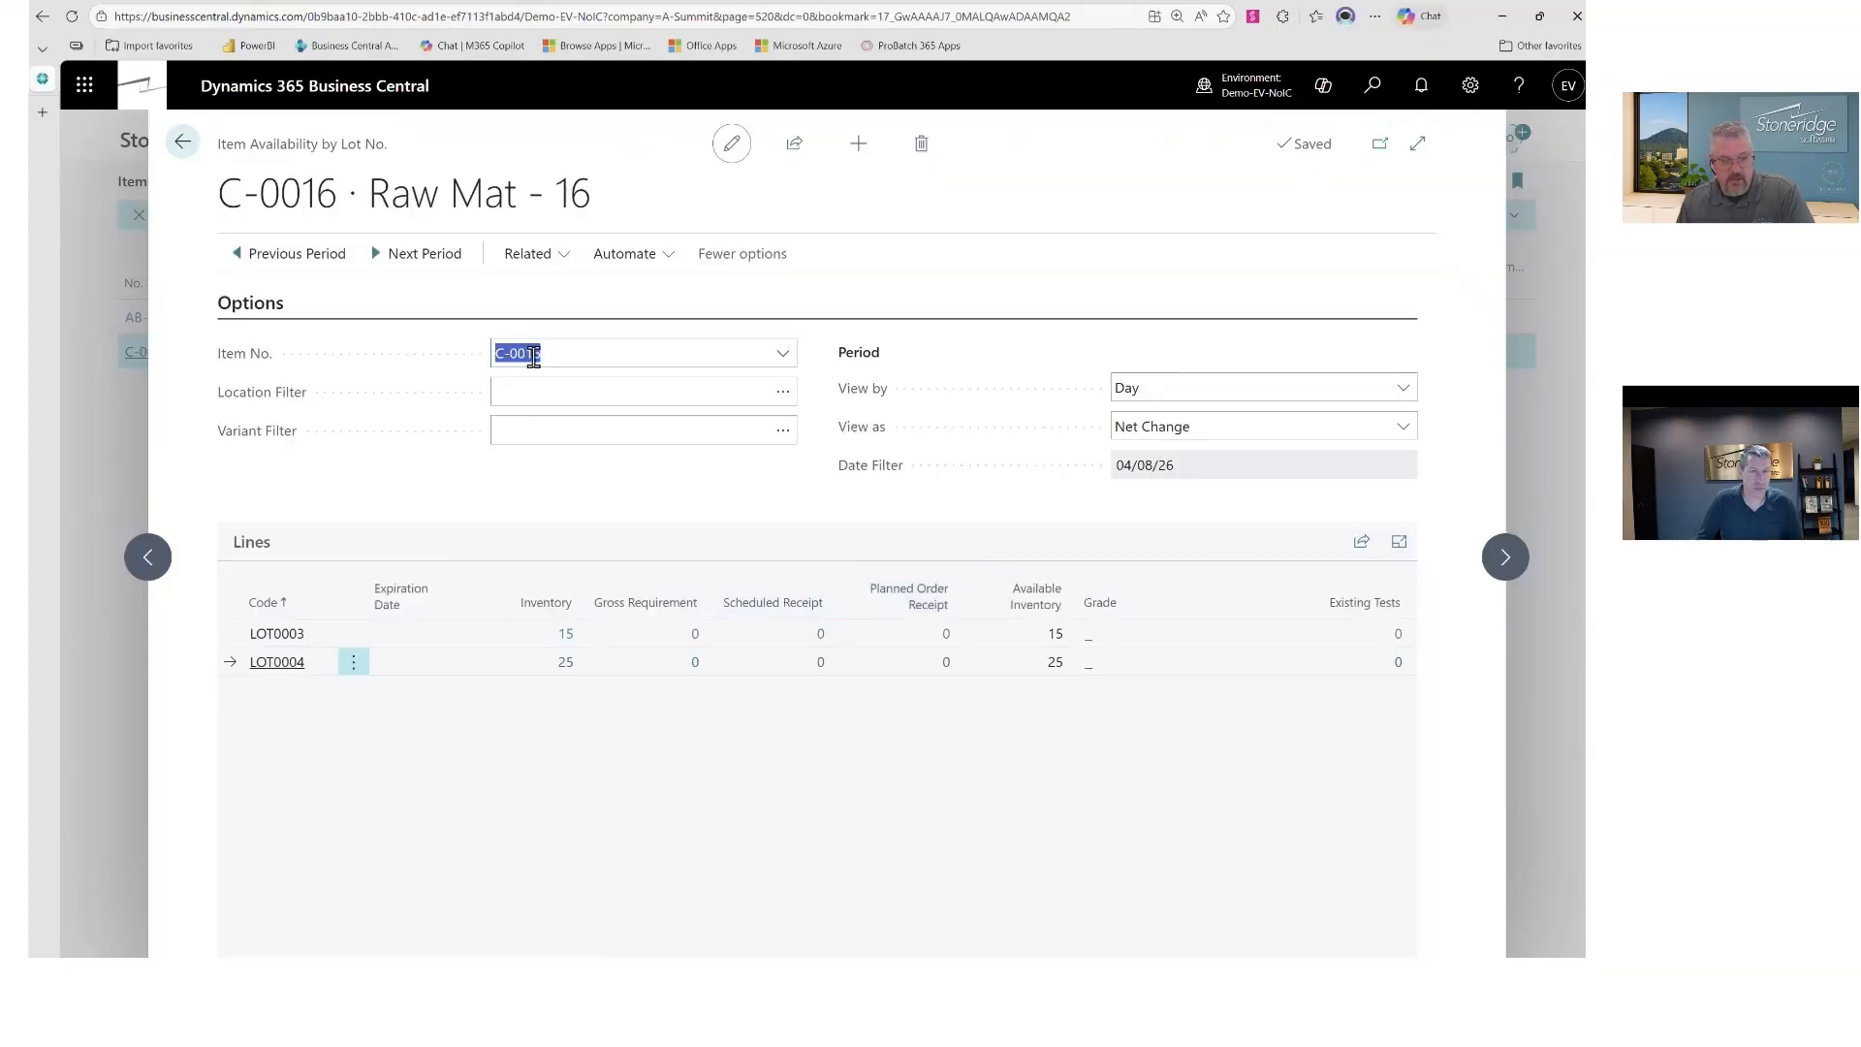
click(273, 635)
key(ctrl+c)
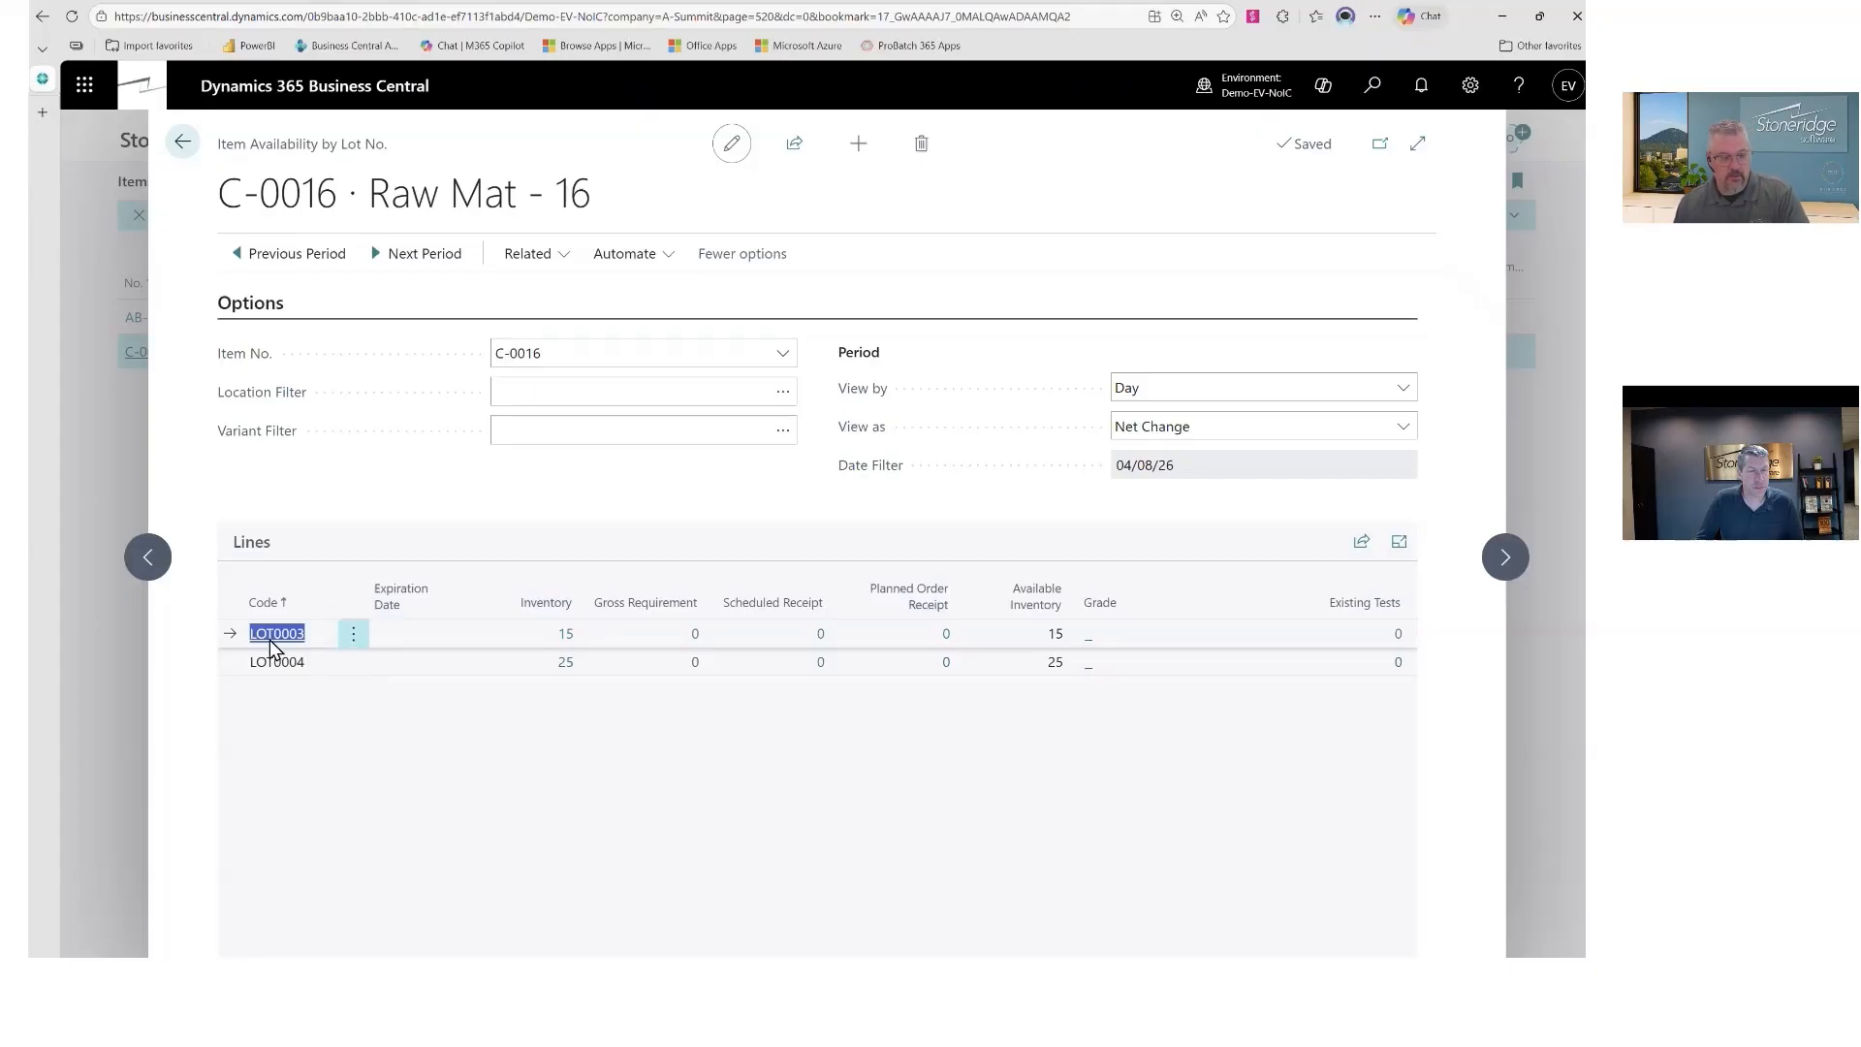
click(741, 778)
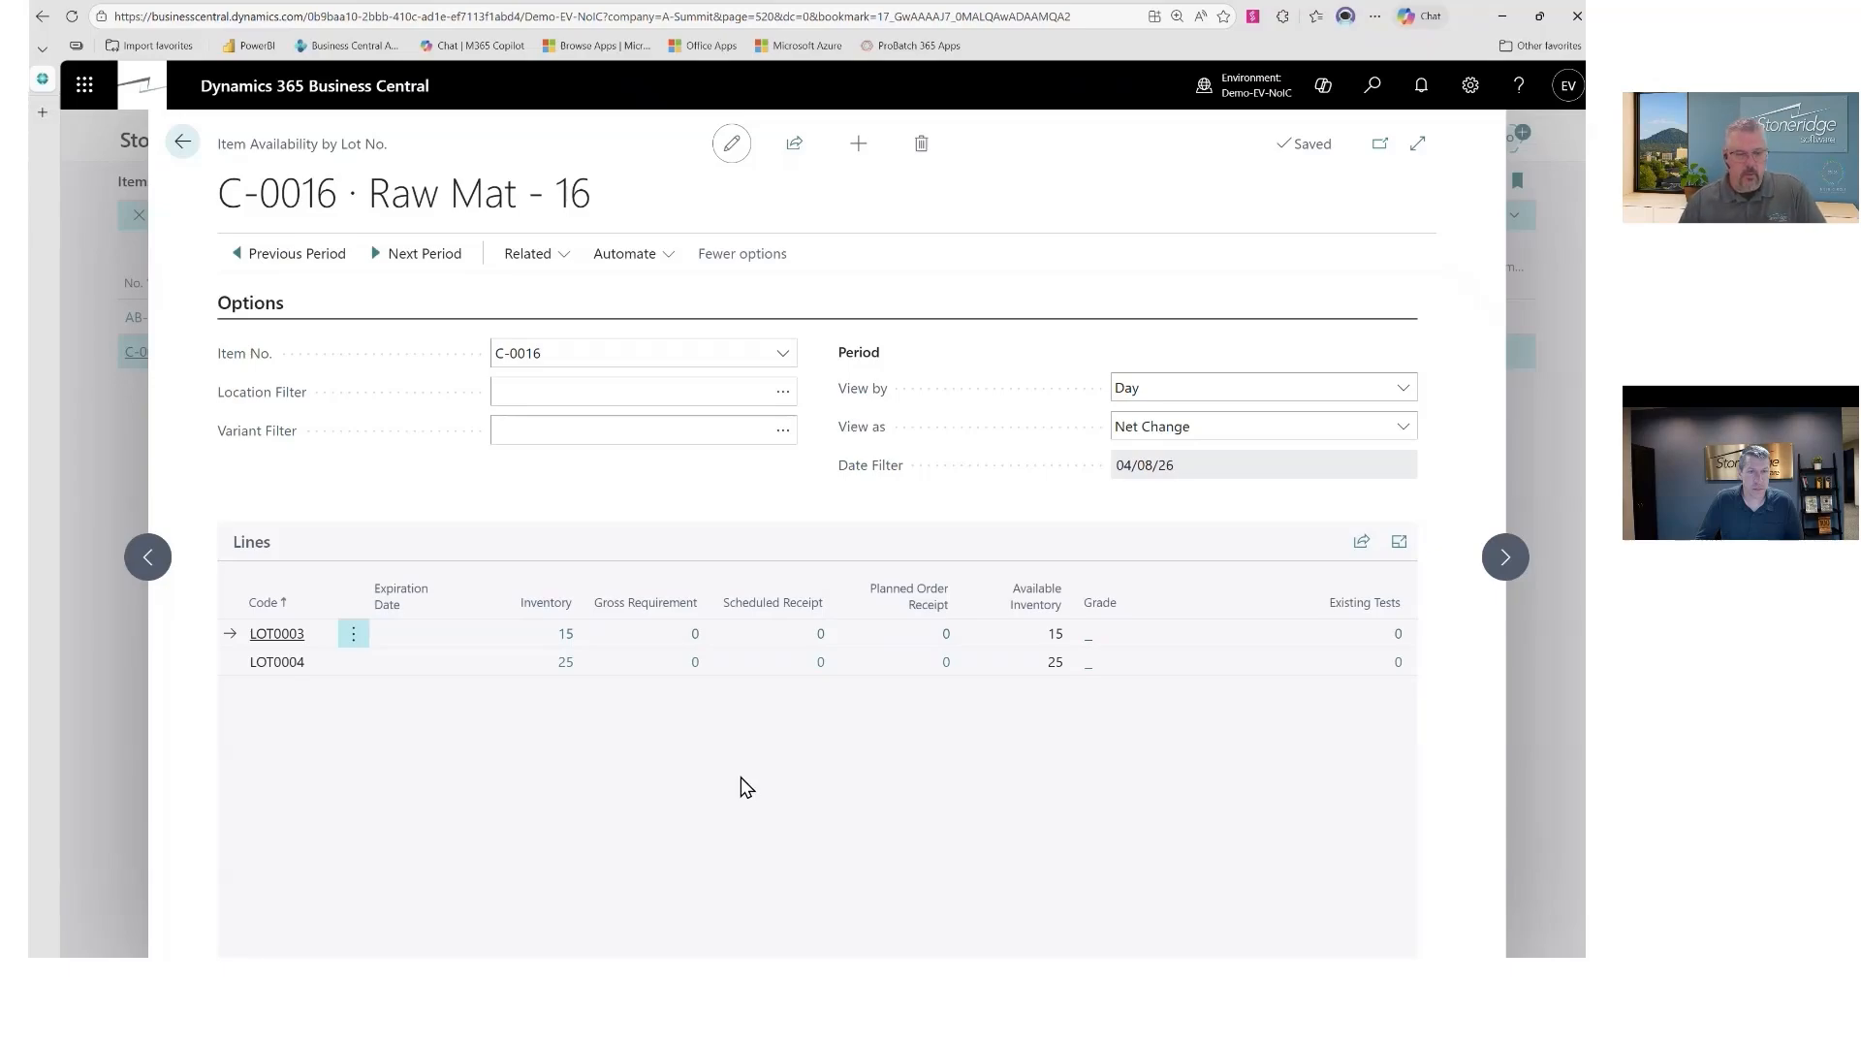
click(183, 142)
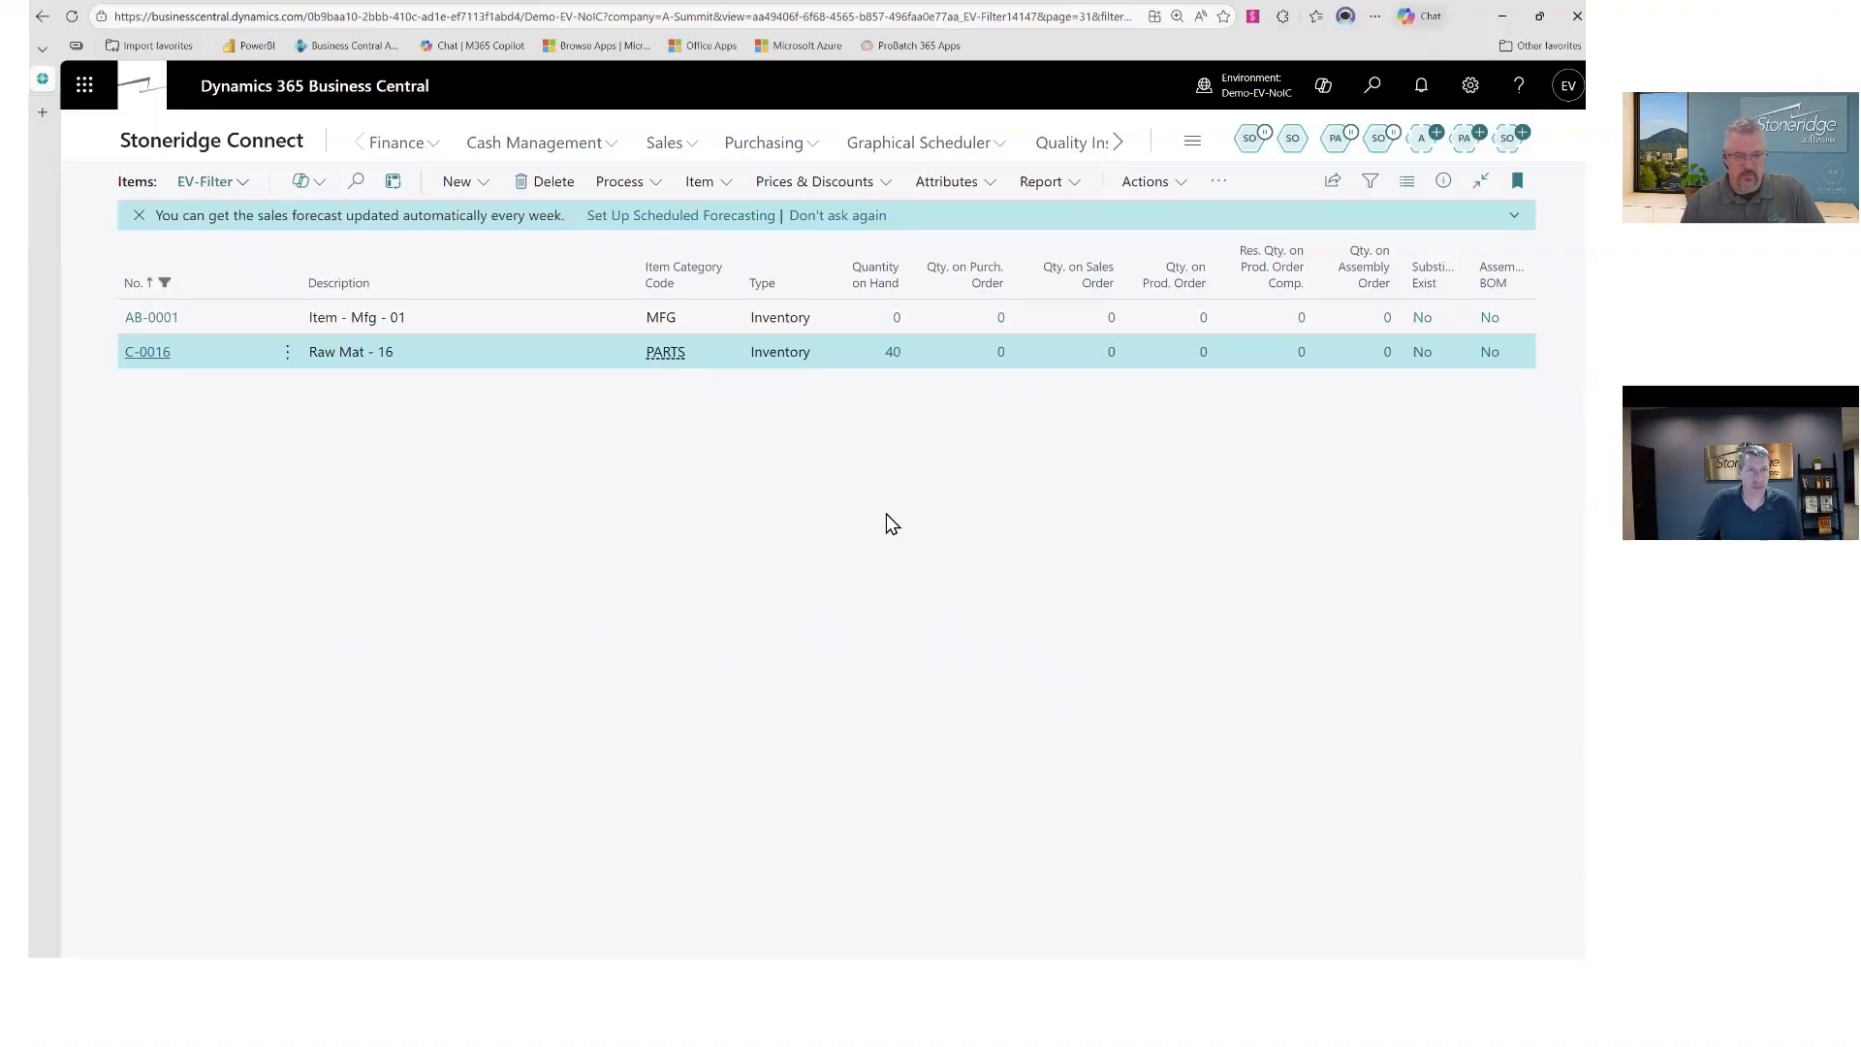
Step: Open Item Tracing, filter on lot LOT0003, and run the trace with the Usage -> Origin method
click(619, 181)
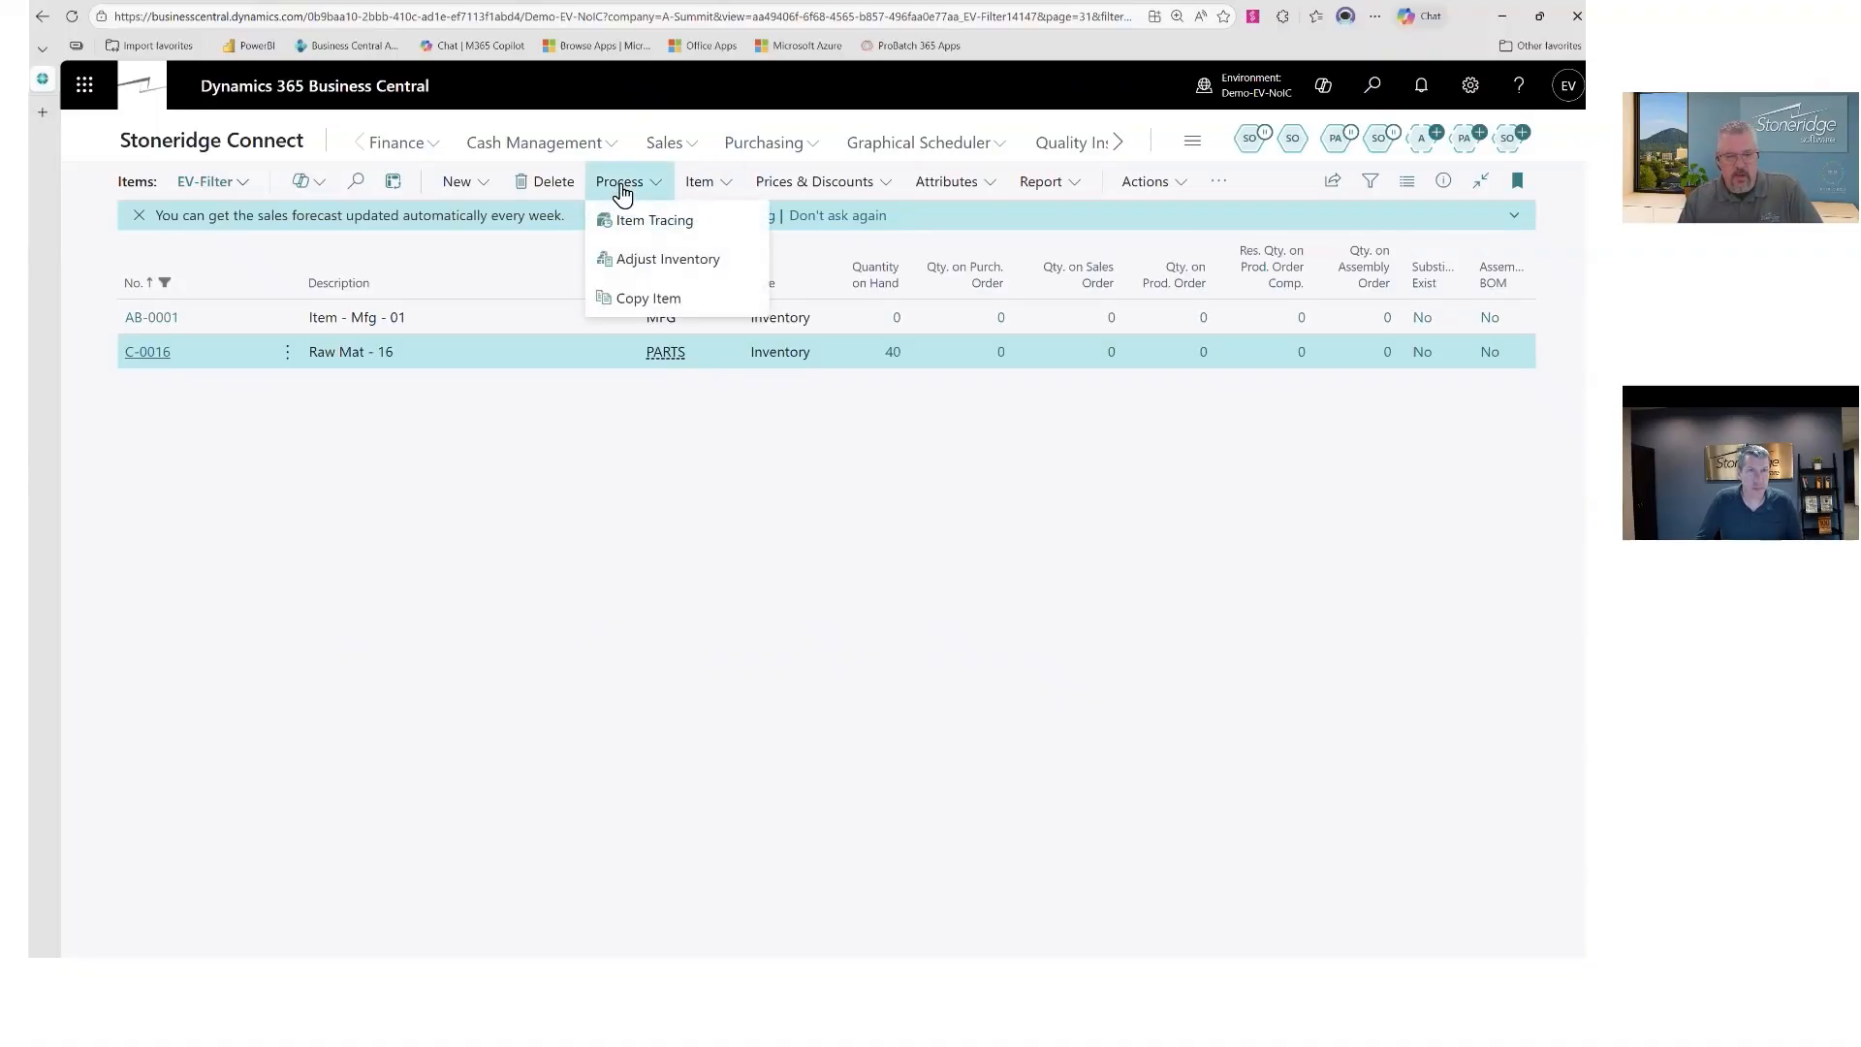
click(677, 242)
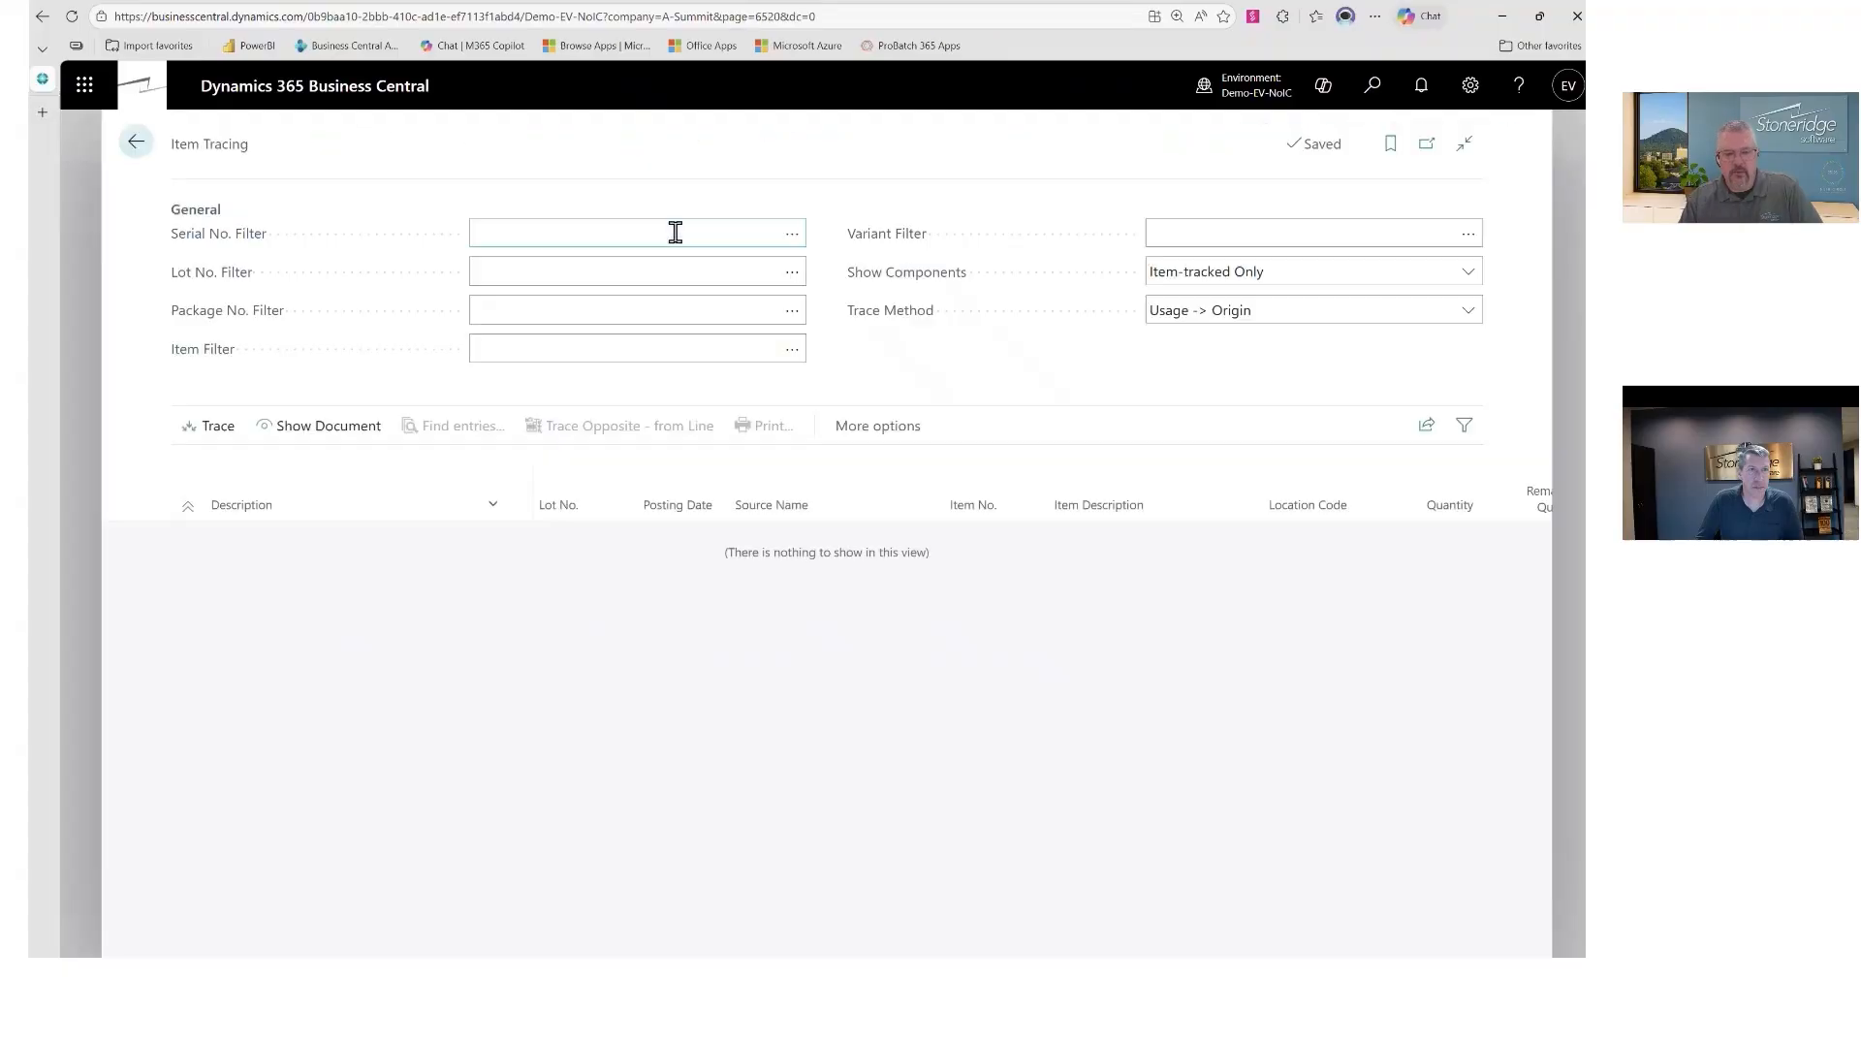
click(520, 270)
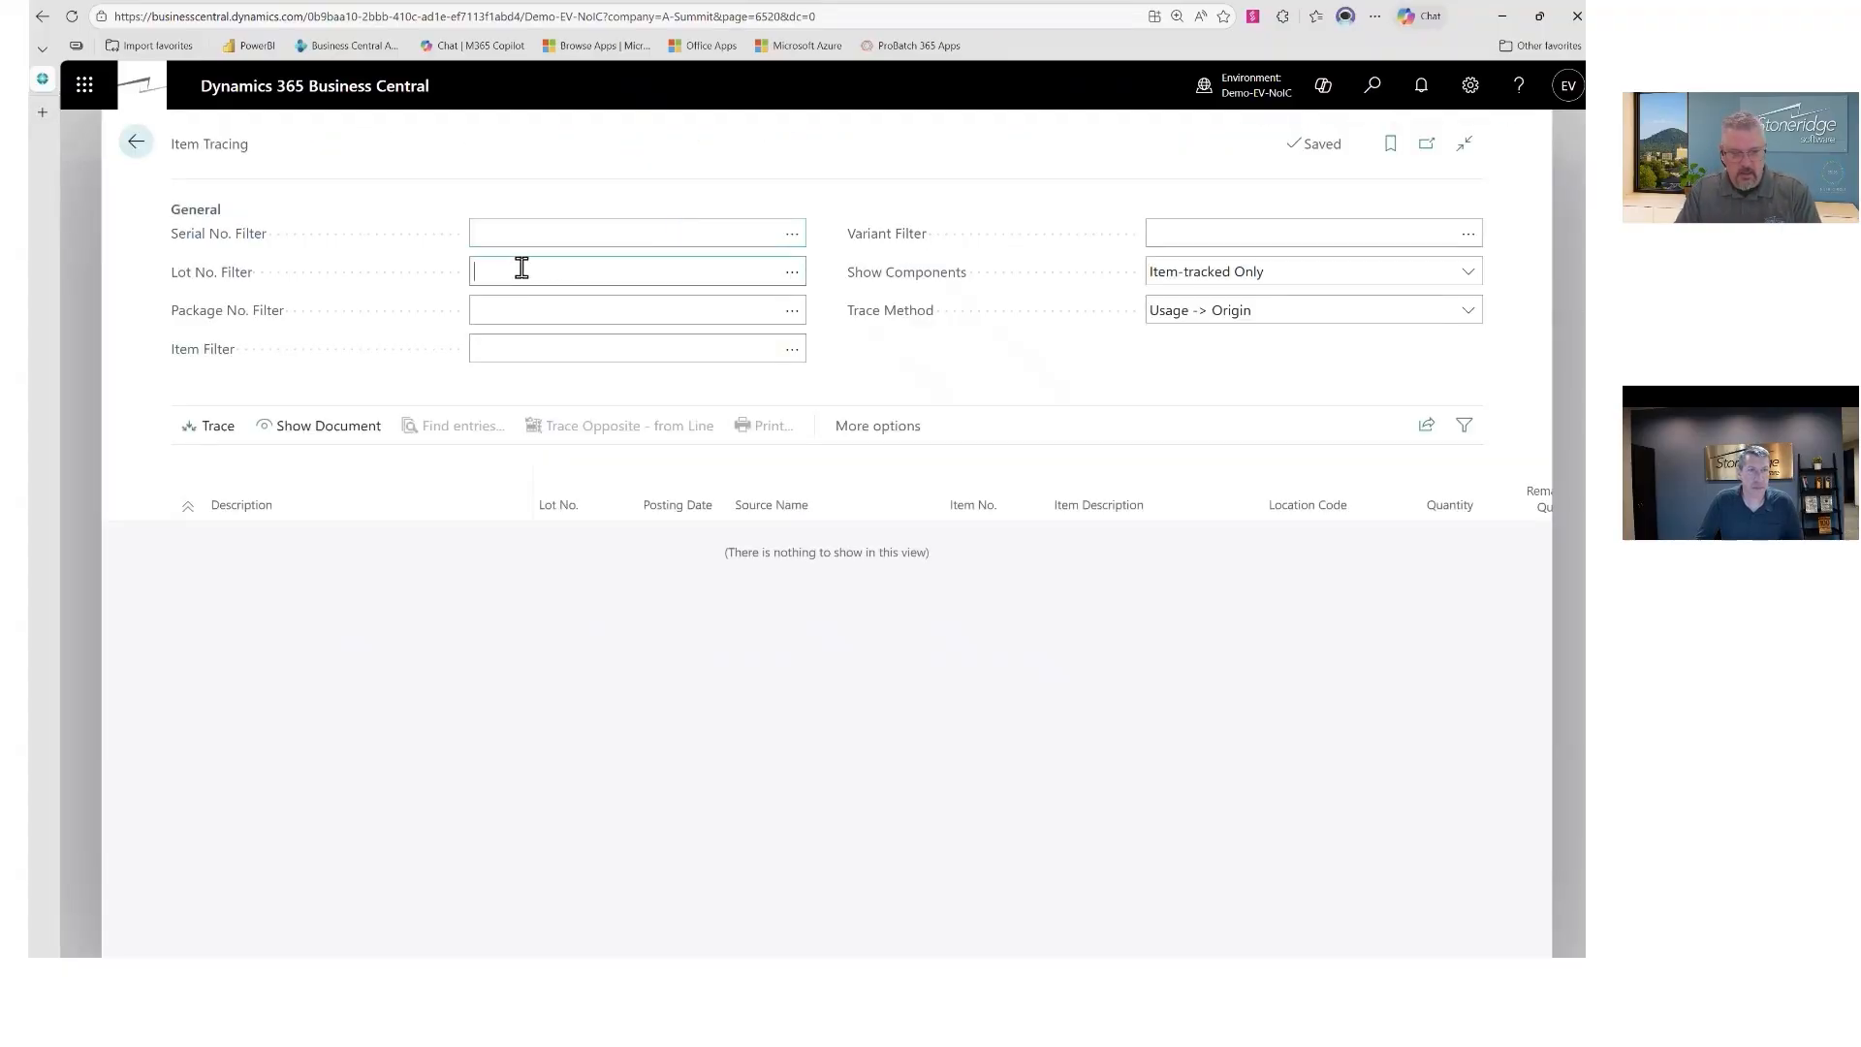
key(ctrl+v)
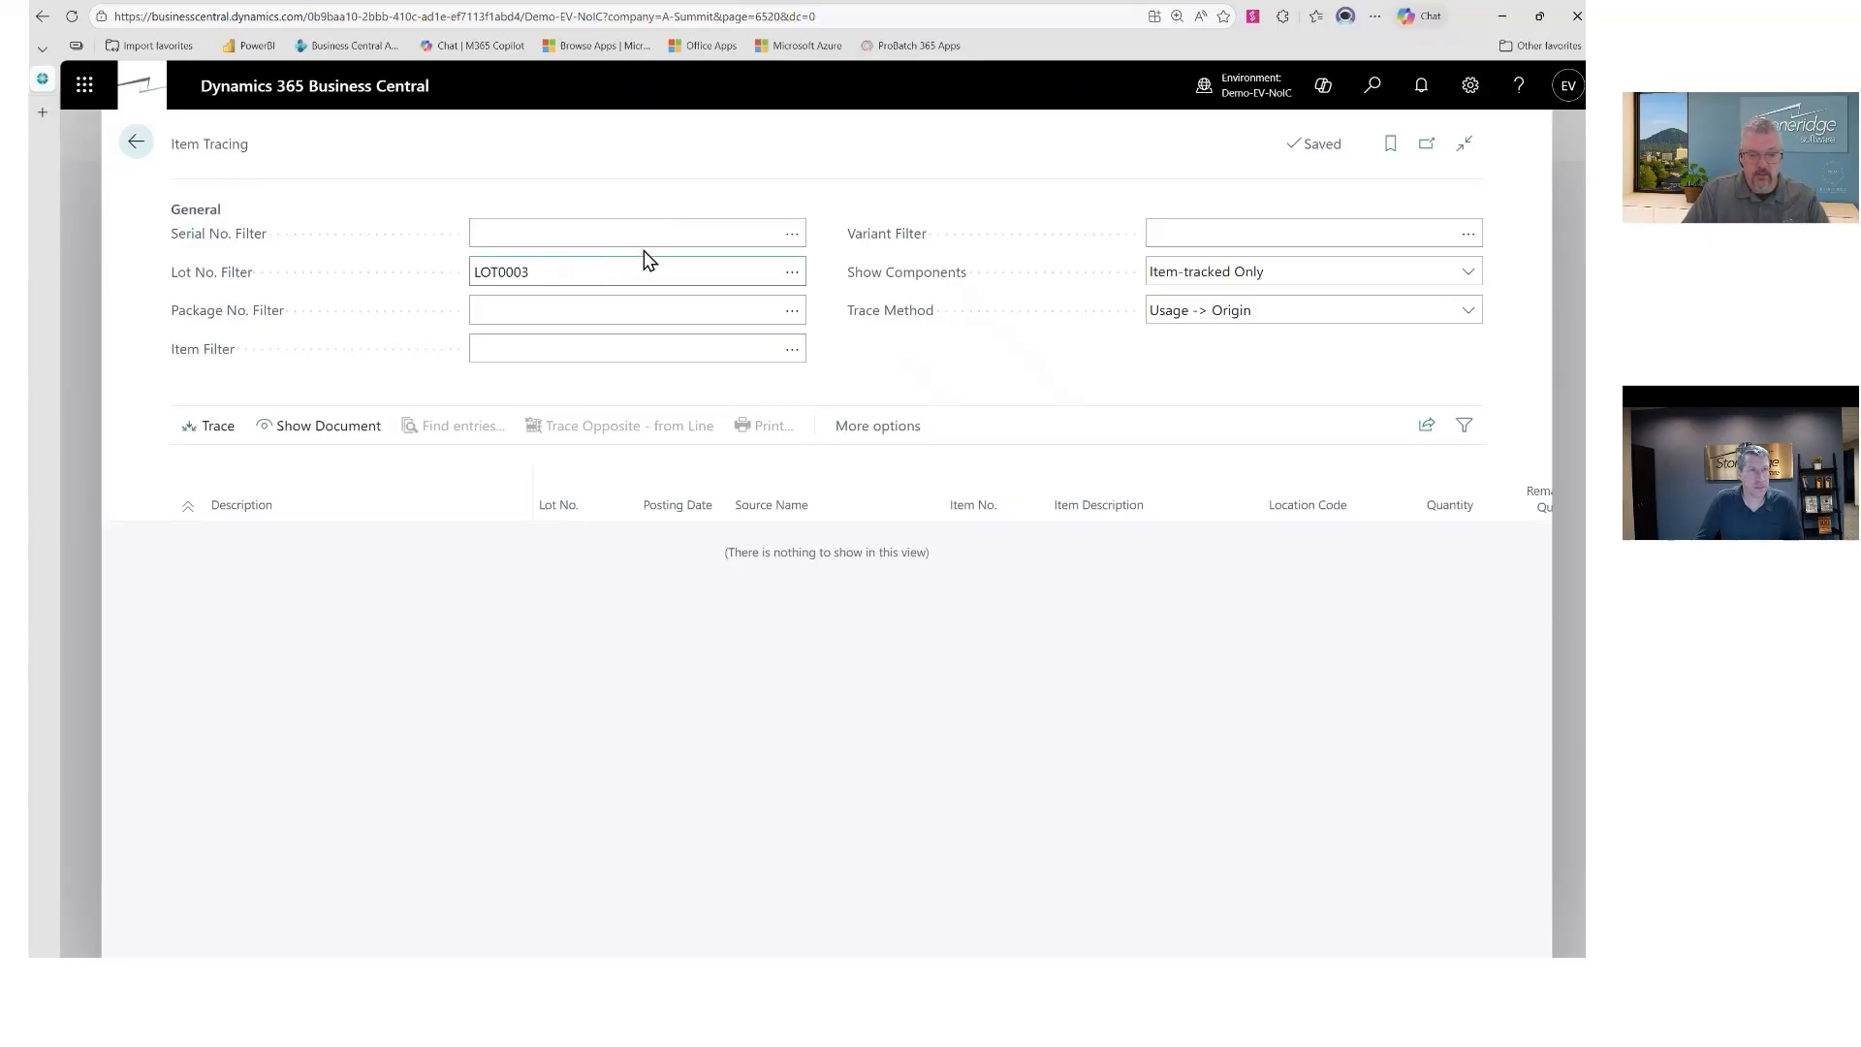
click(213, 427)
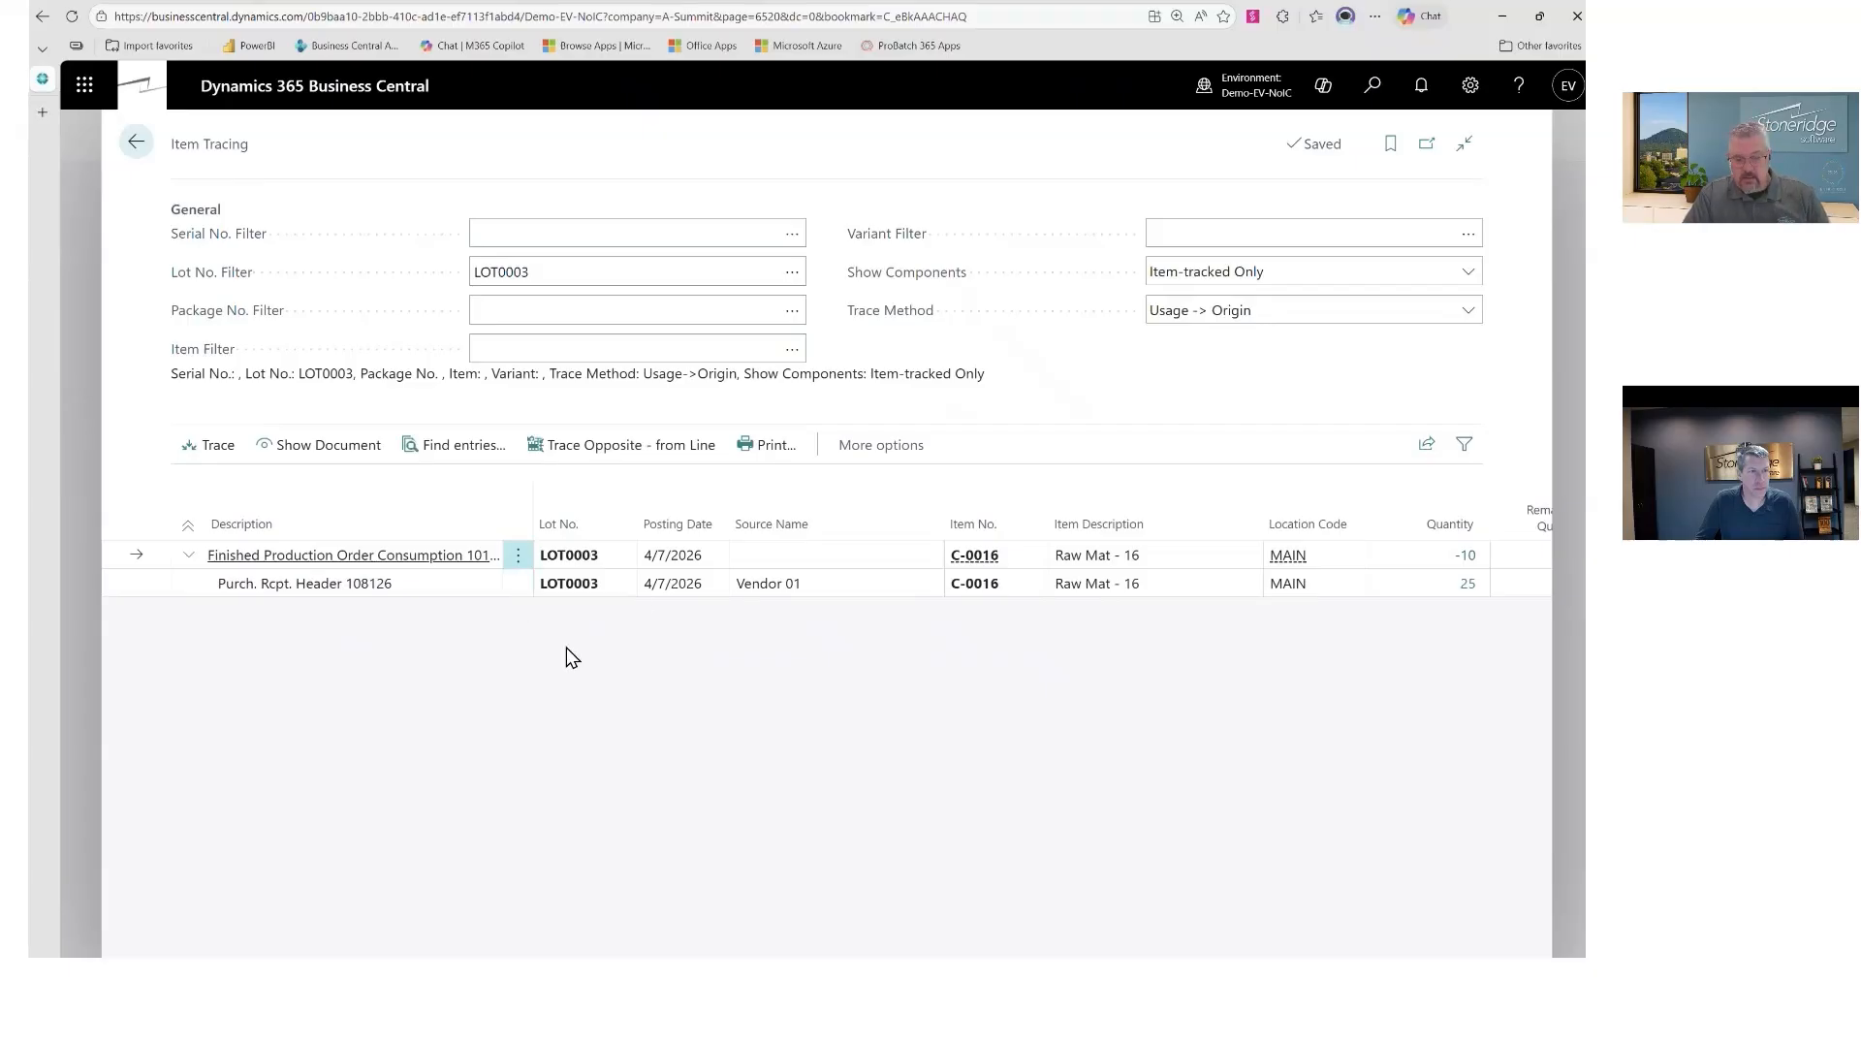
Step: Show the posted purchase receipt behind the traced lot, enlarge it to examine its vendor details and item lines, and close it
click(586, 586)
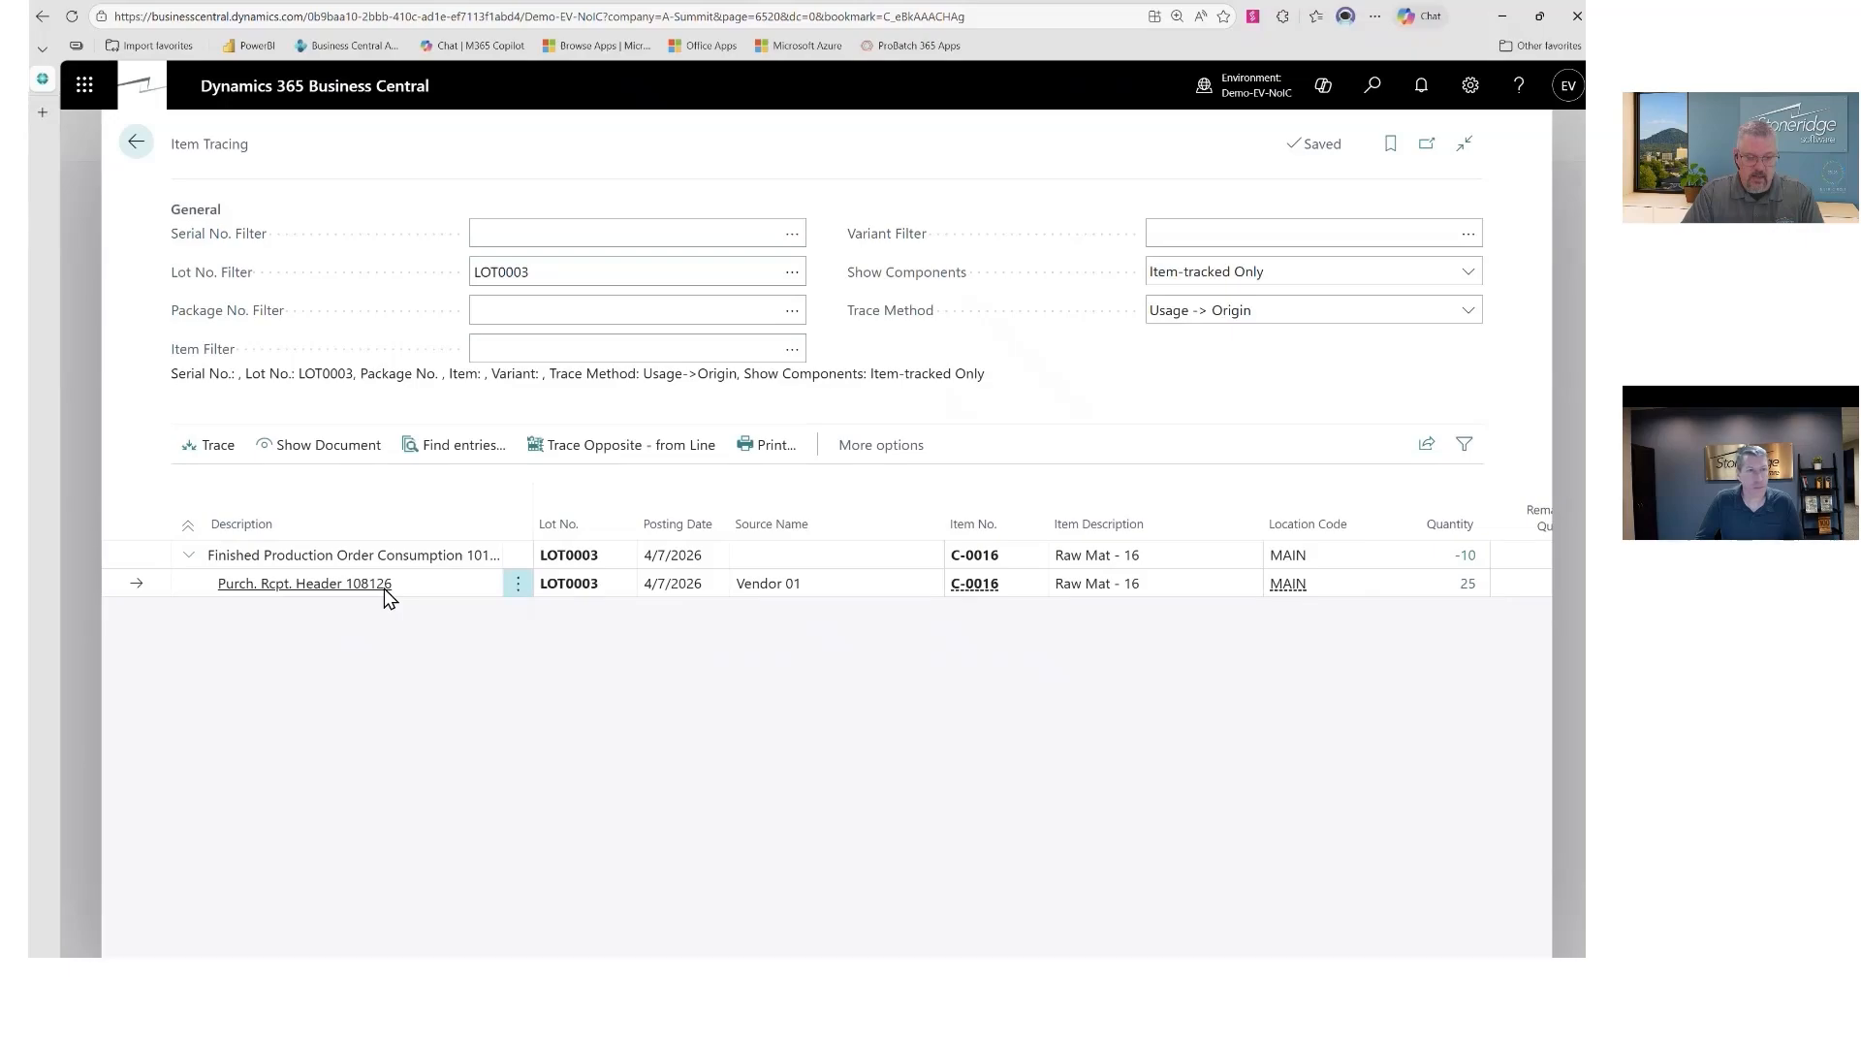
click(359, 450)
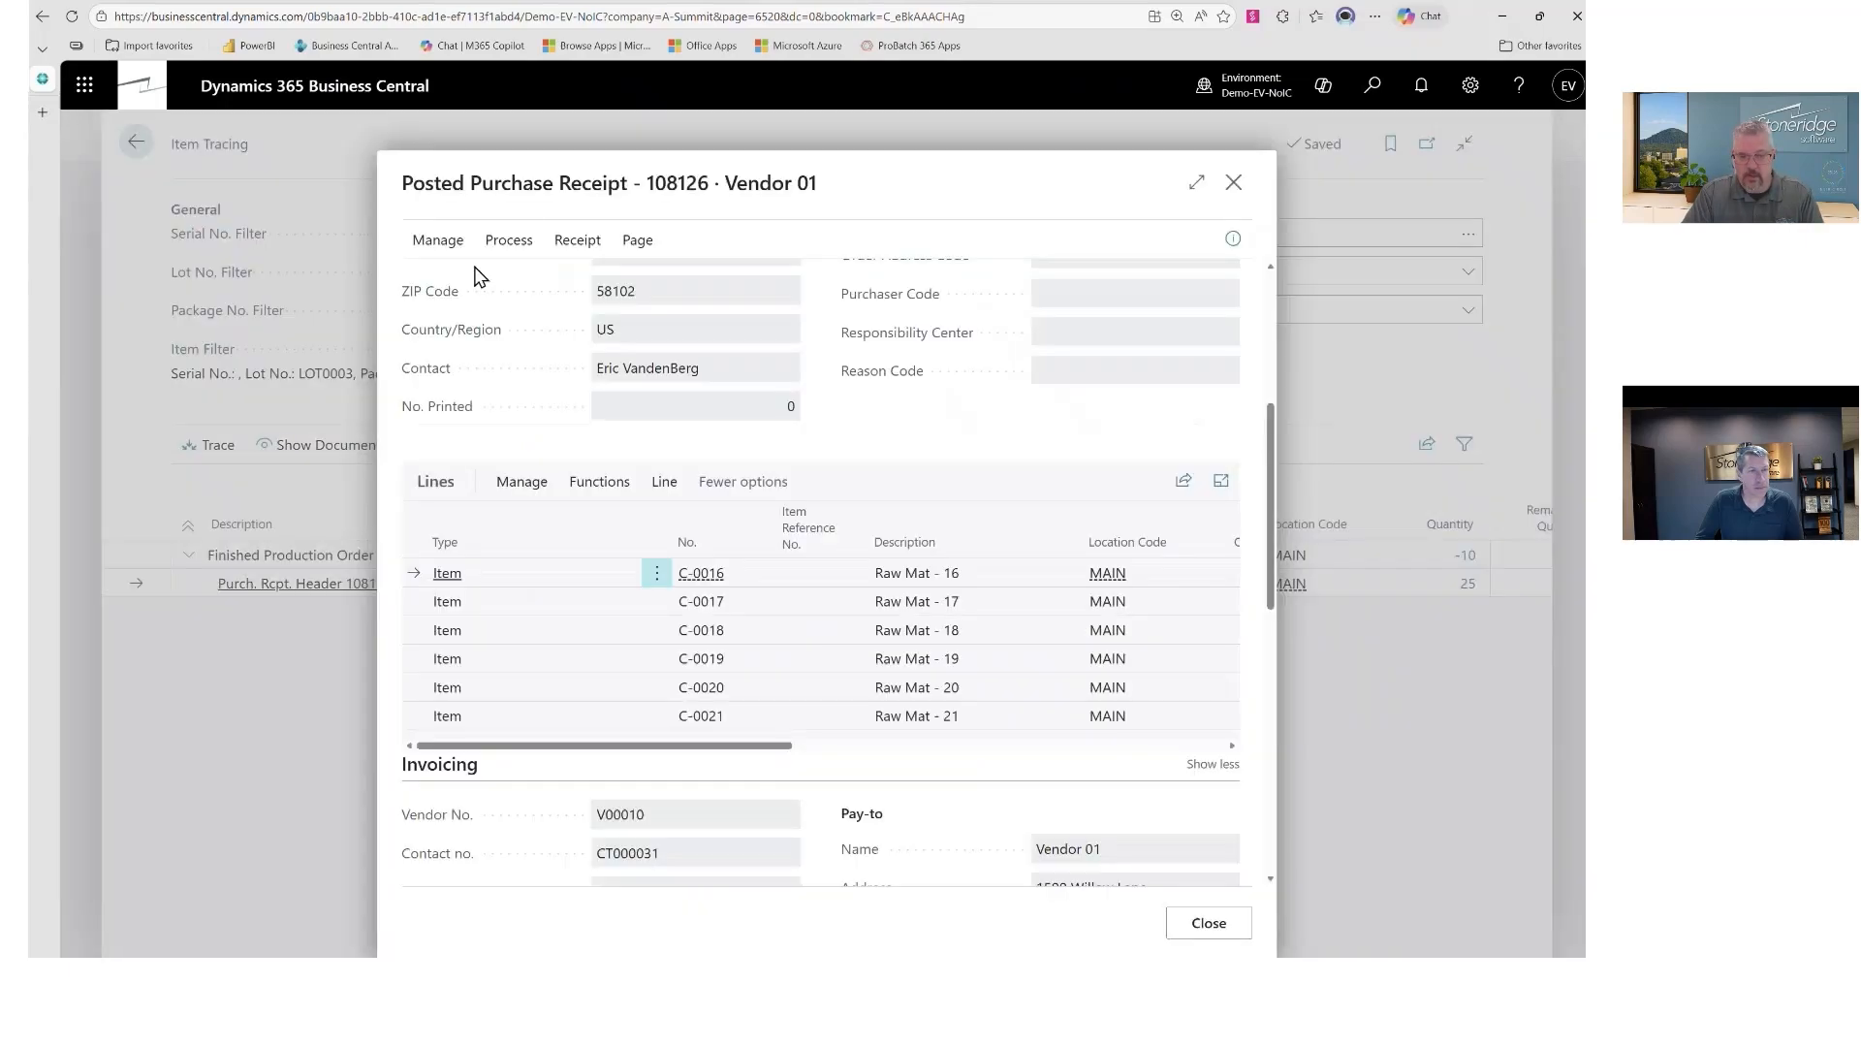
click(1197, 182)
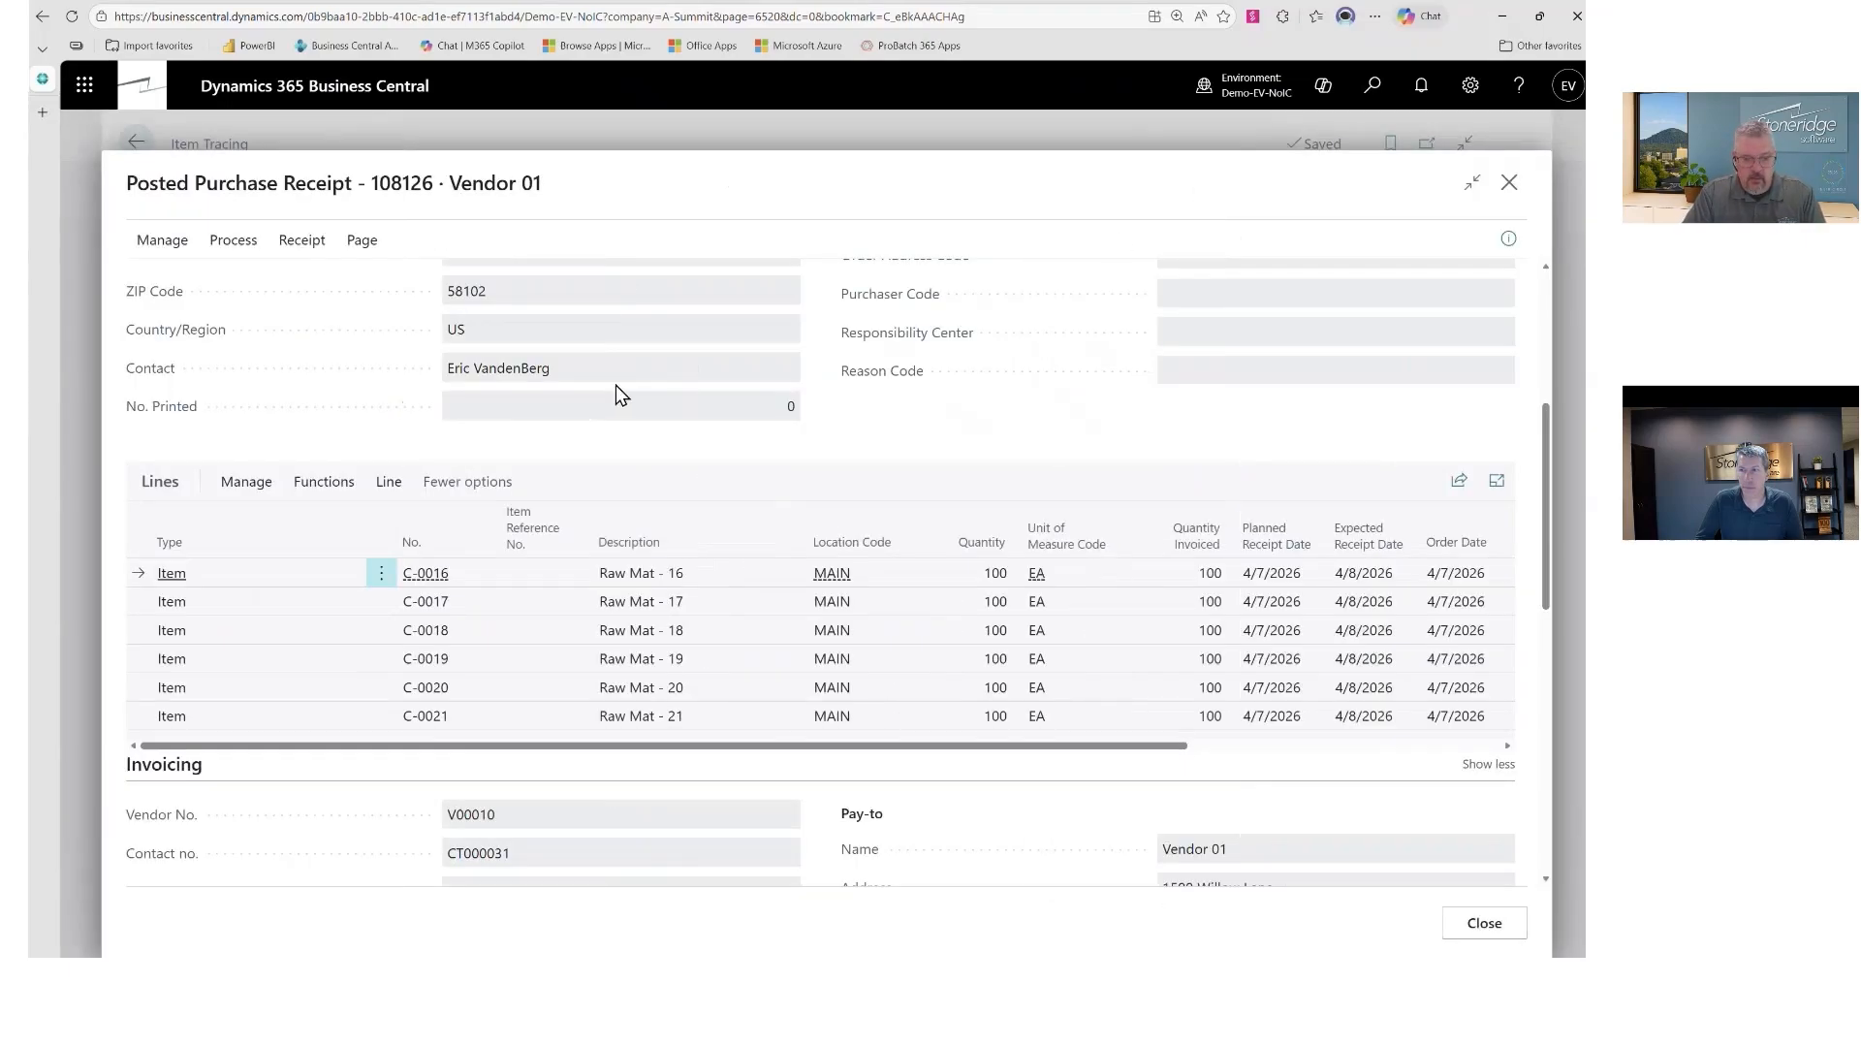
scroll(615, 386, up, 3)
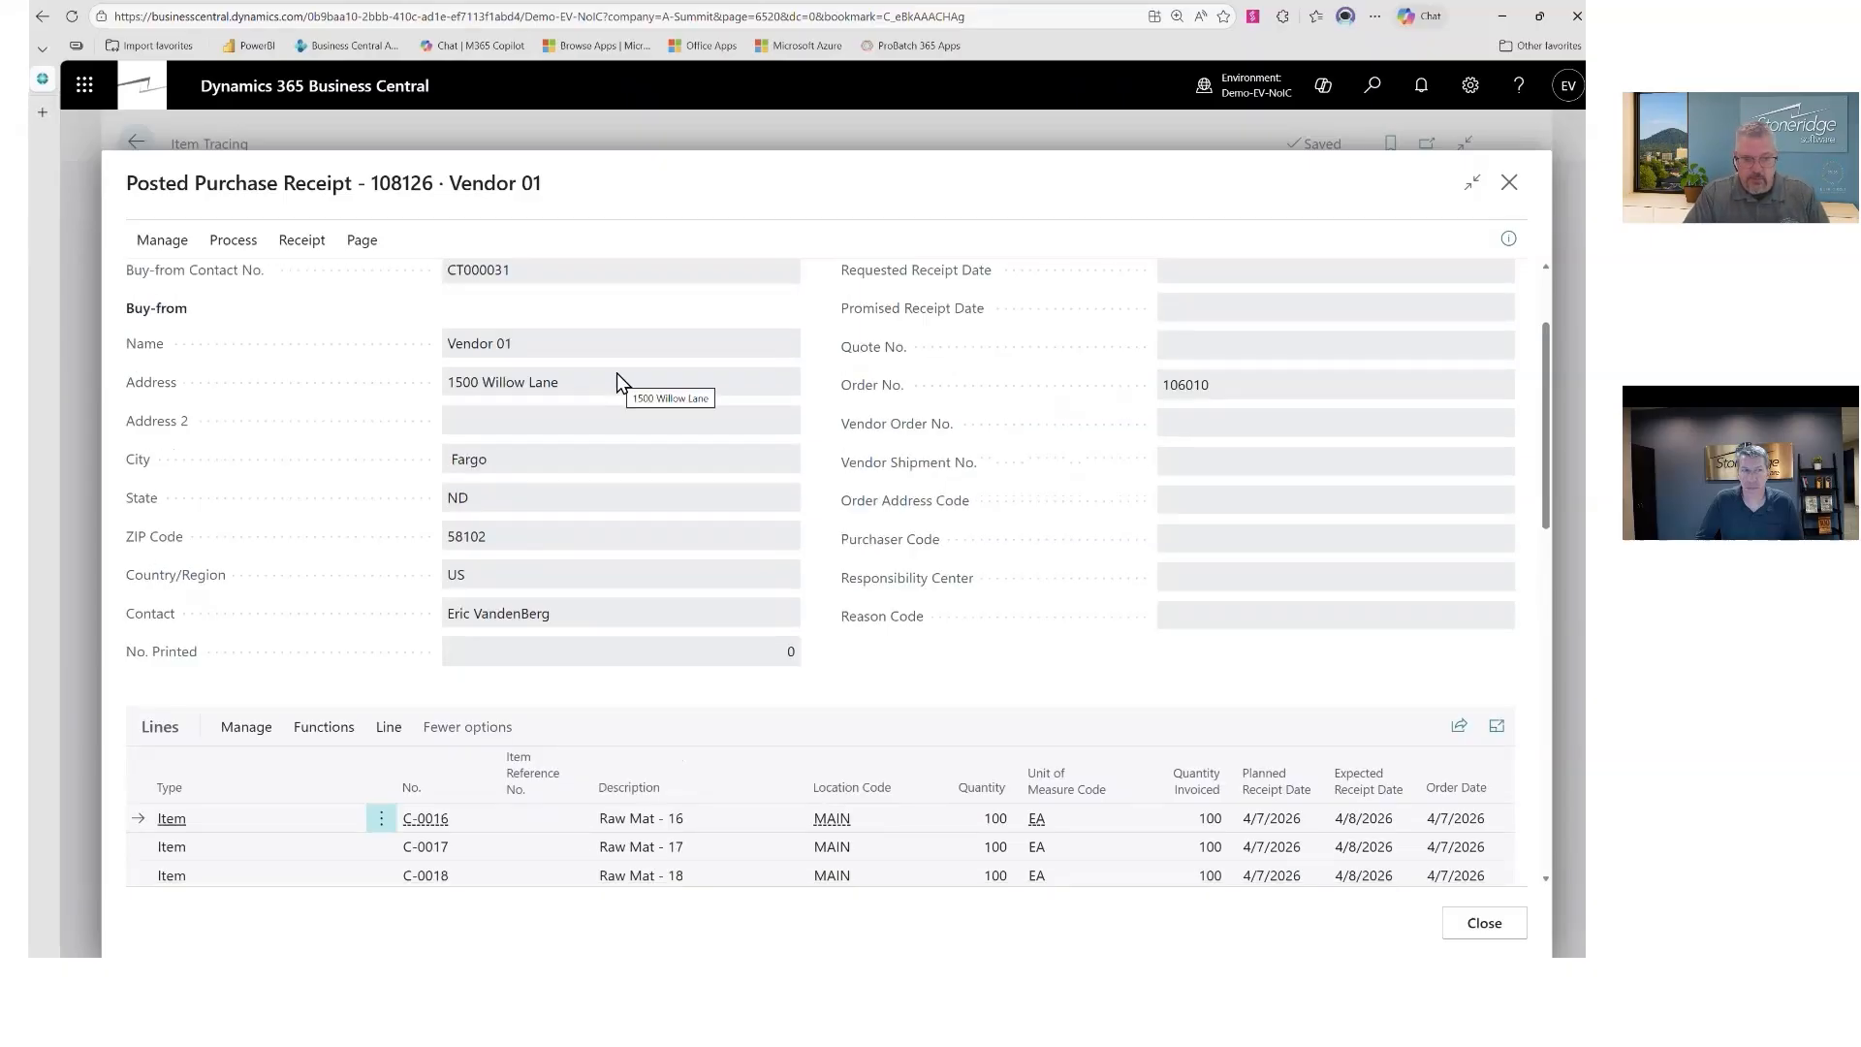
scroll(624, 387, down, 1)
scroll(723, 727, down, 1)
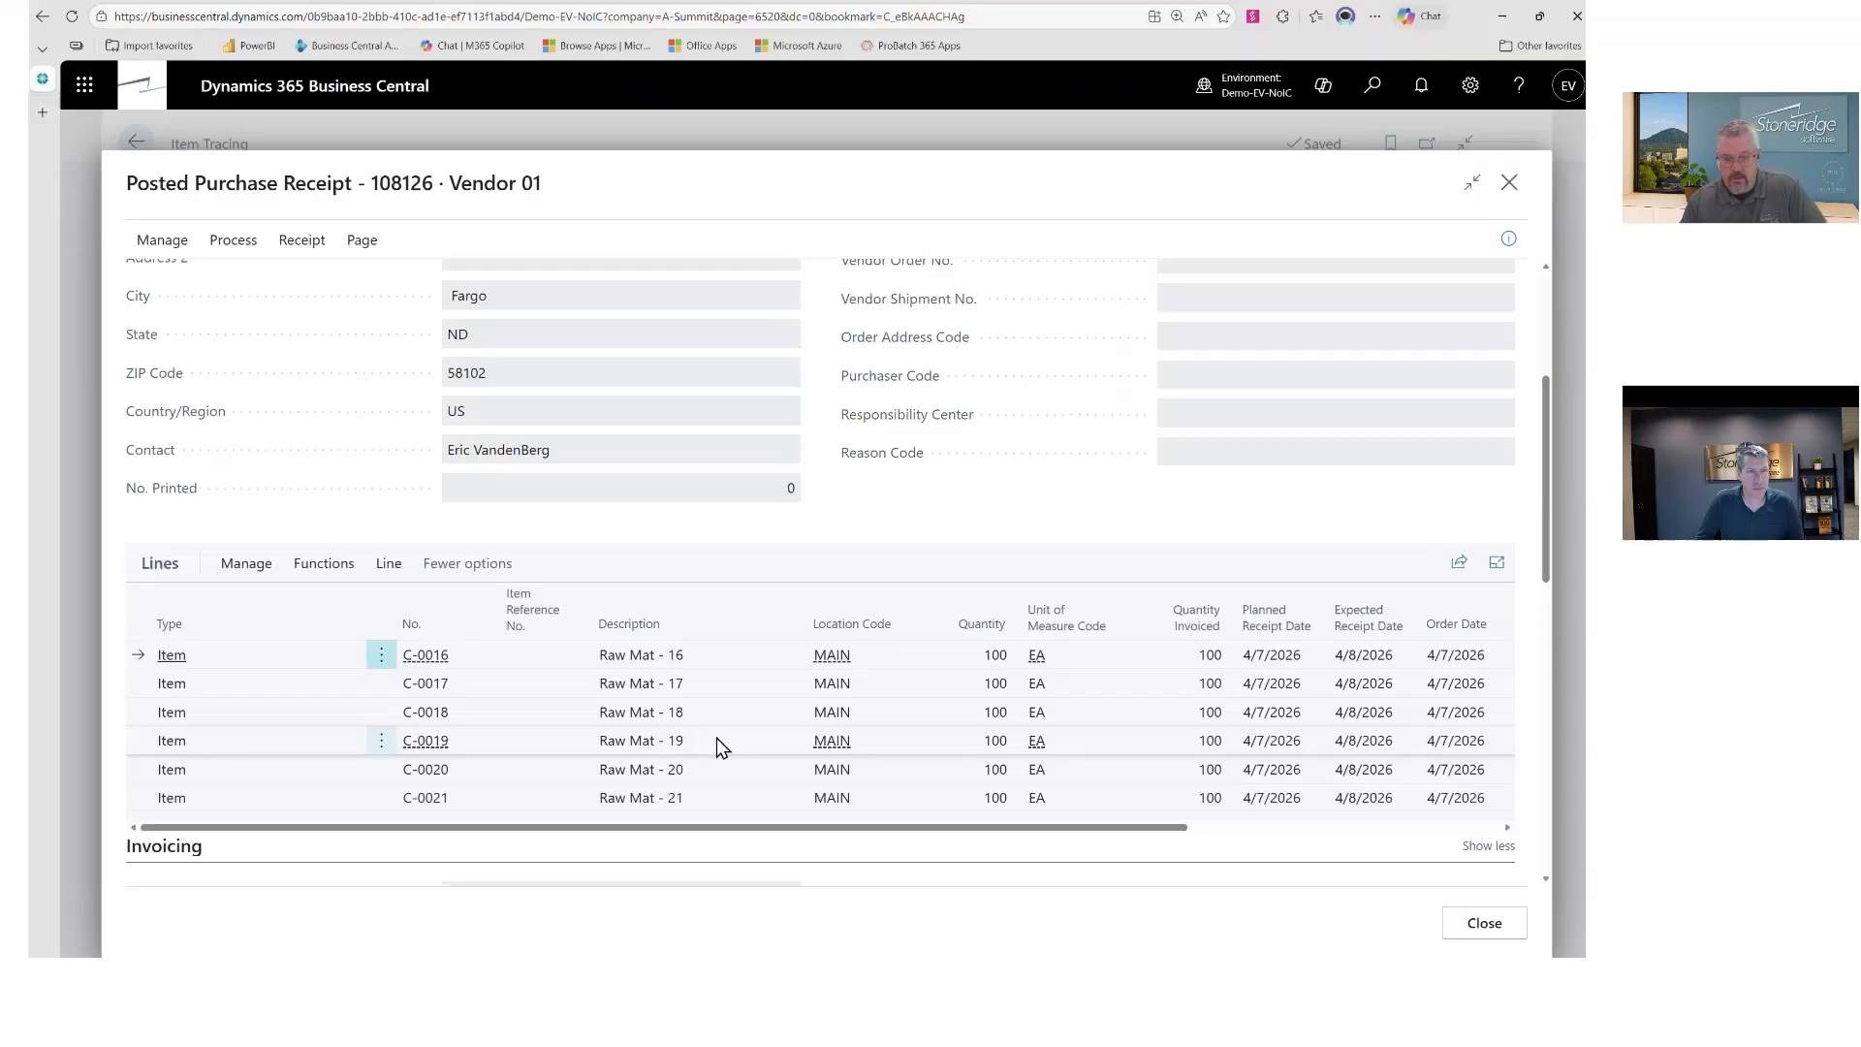
click(1509, 932)
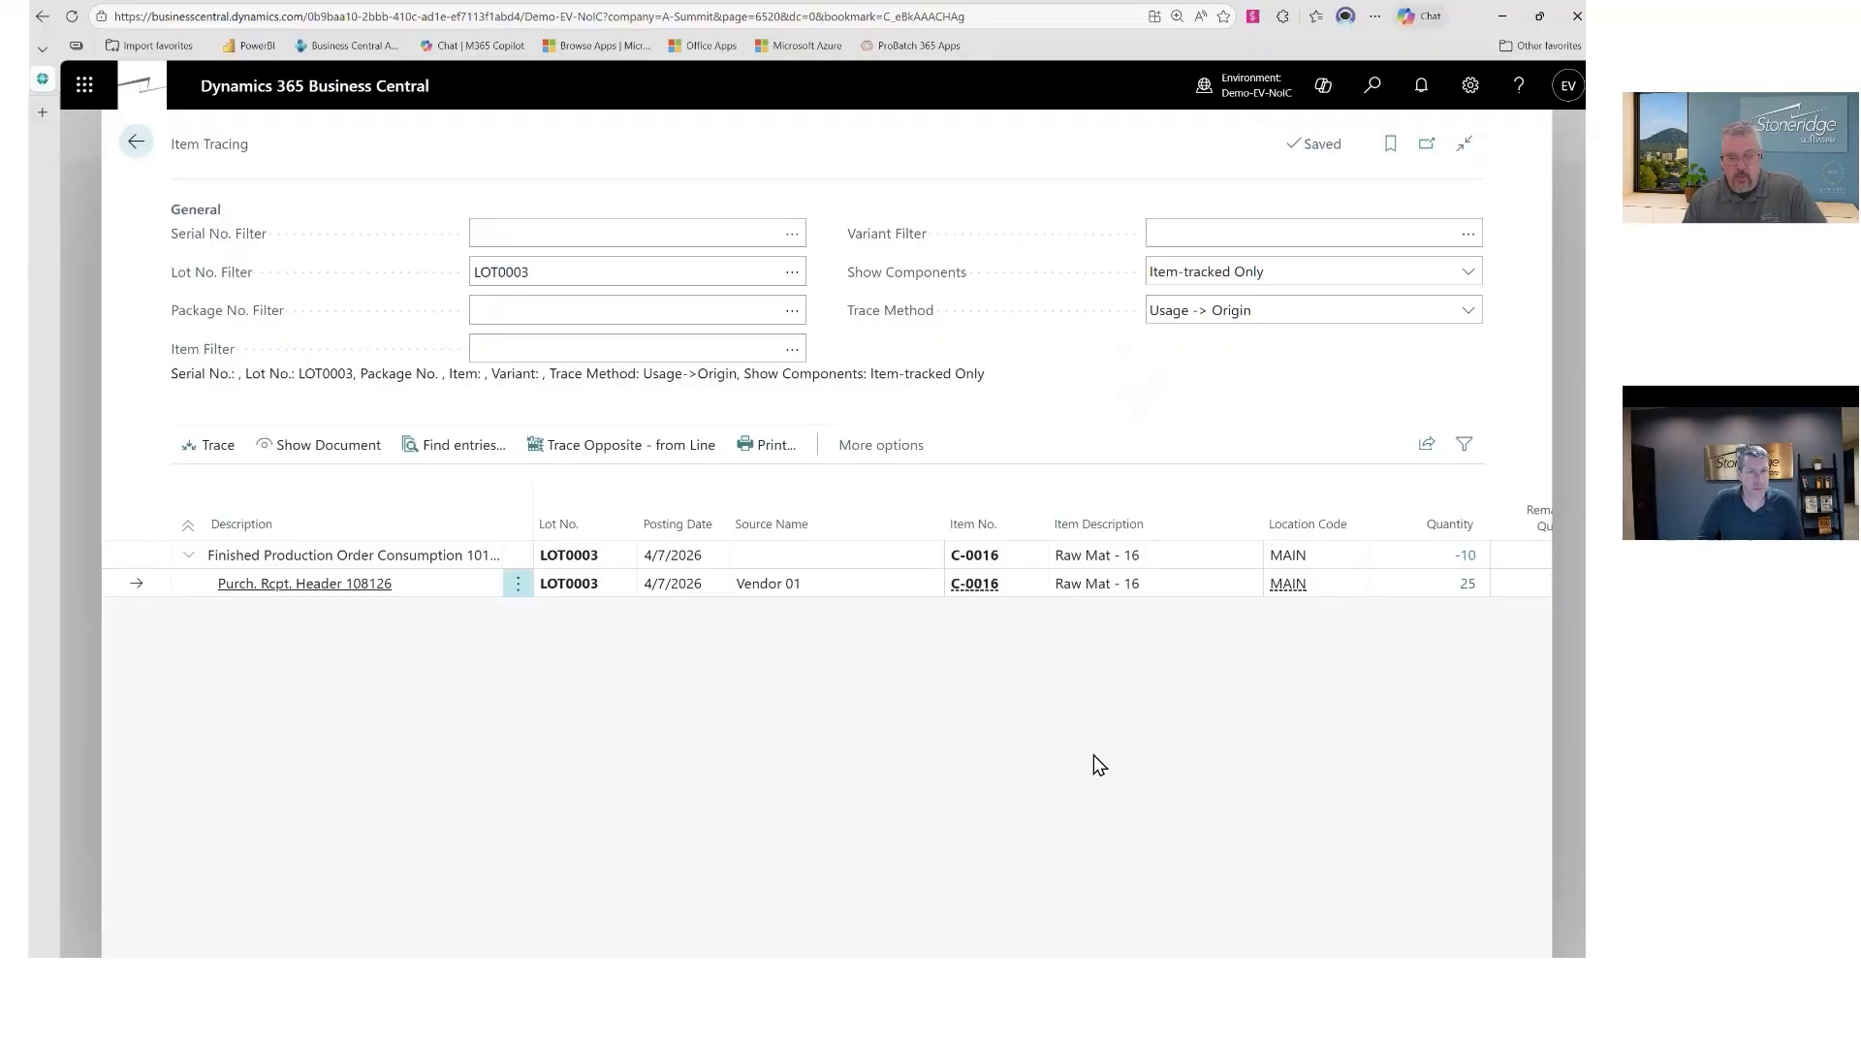
Step: Run the opposite trace, Origin -> Usage, from the purchase receipt line of lot LOT0003
click(399, 560)
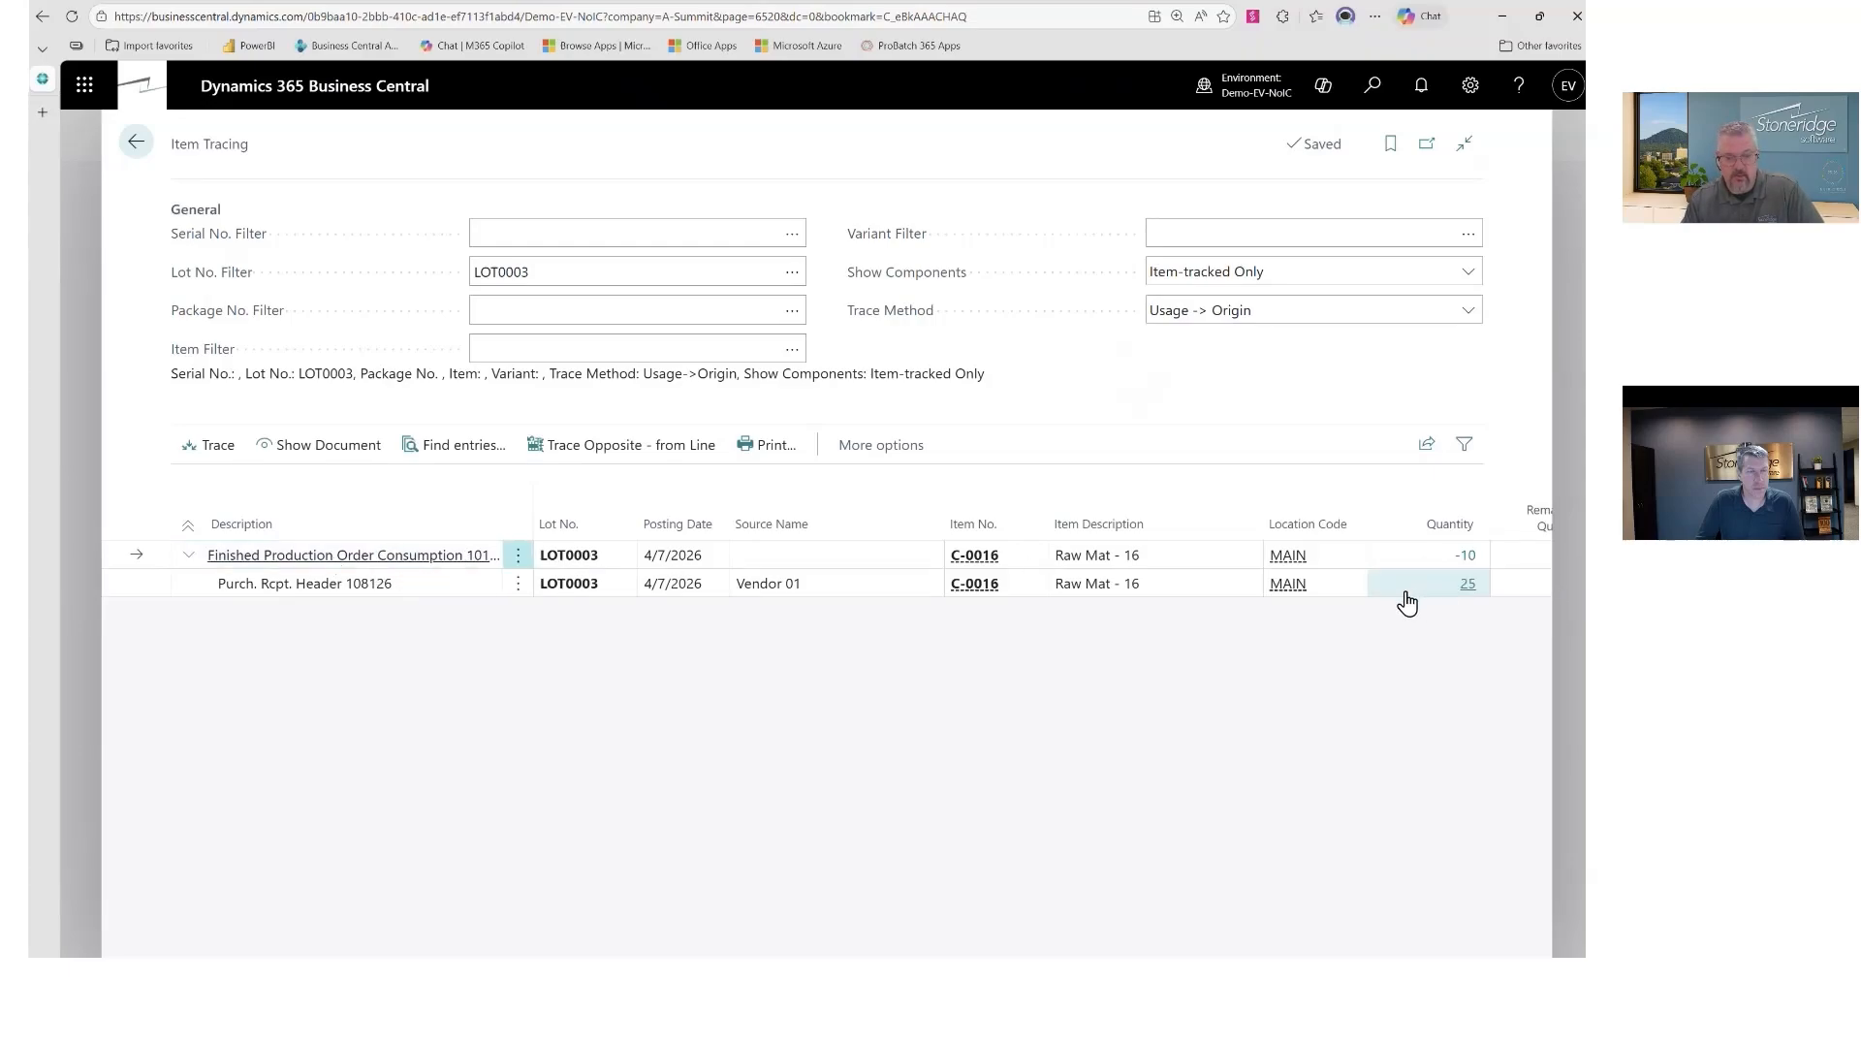
click(460, 591)
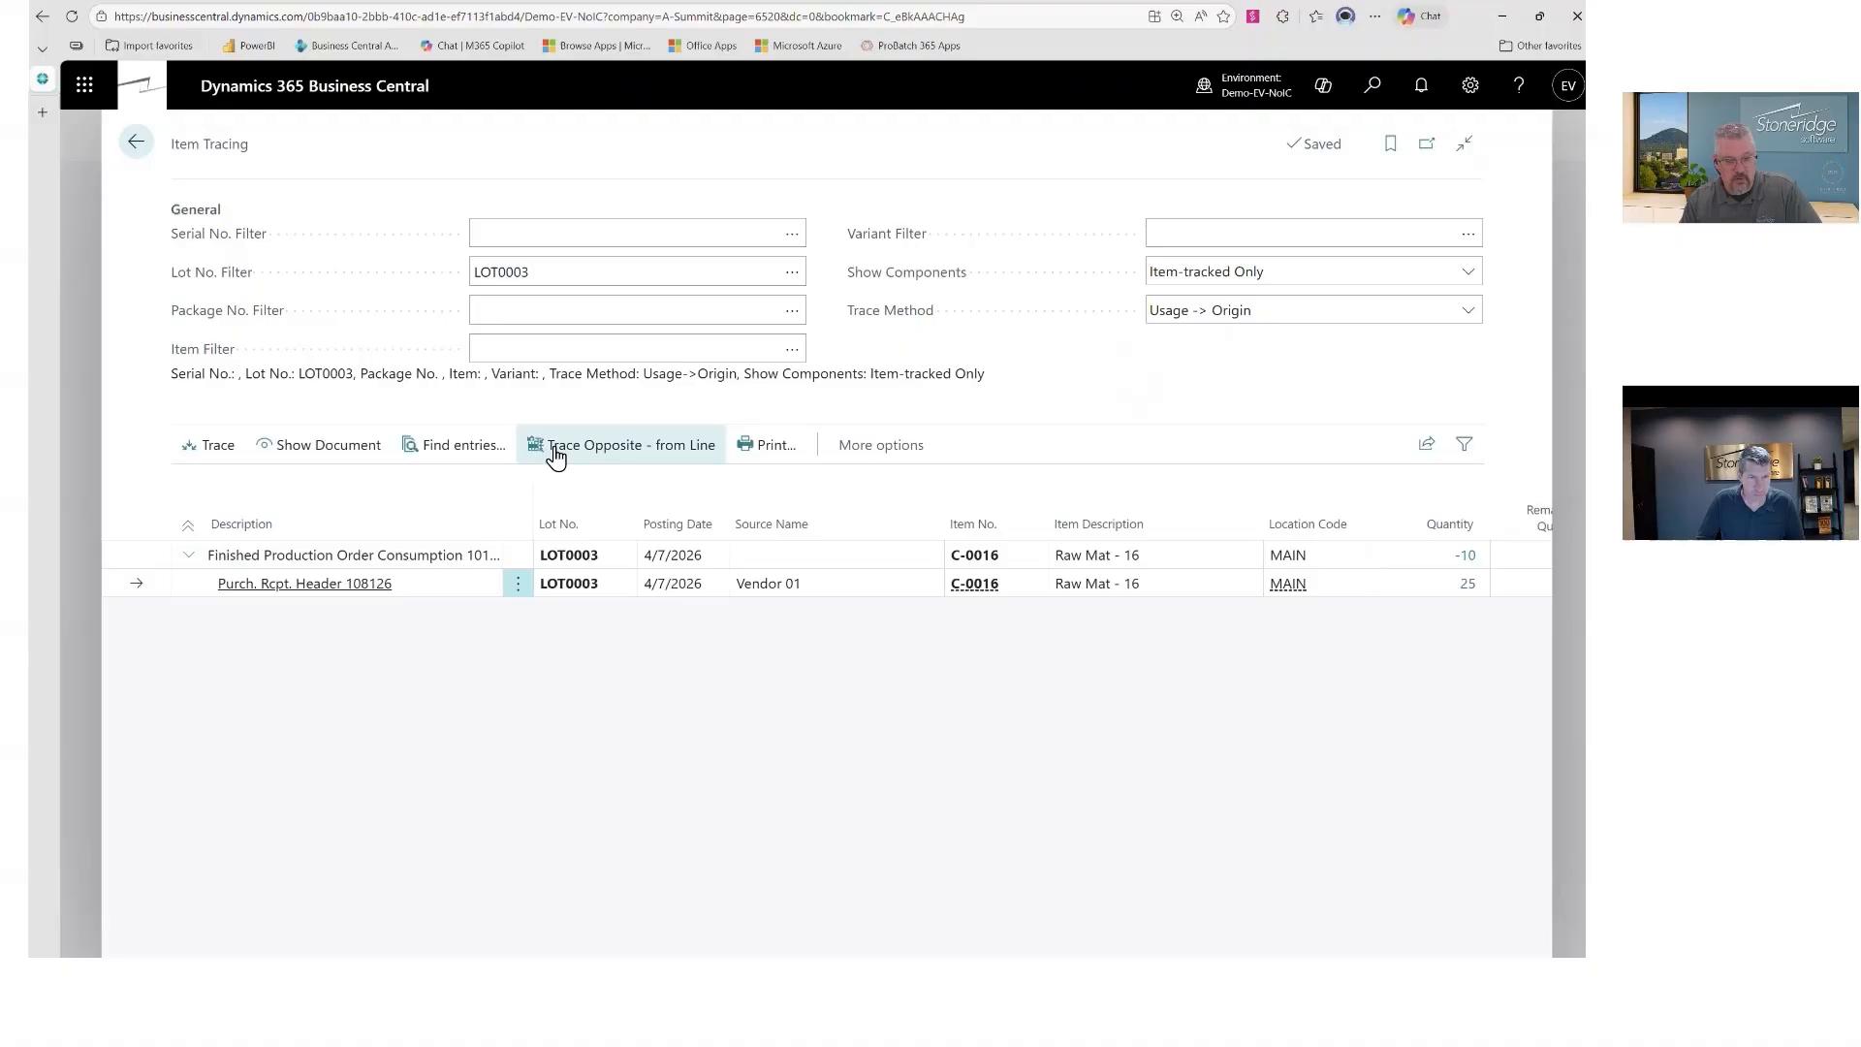
click(549, 455)
click(434, 560)
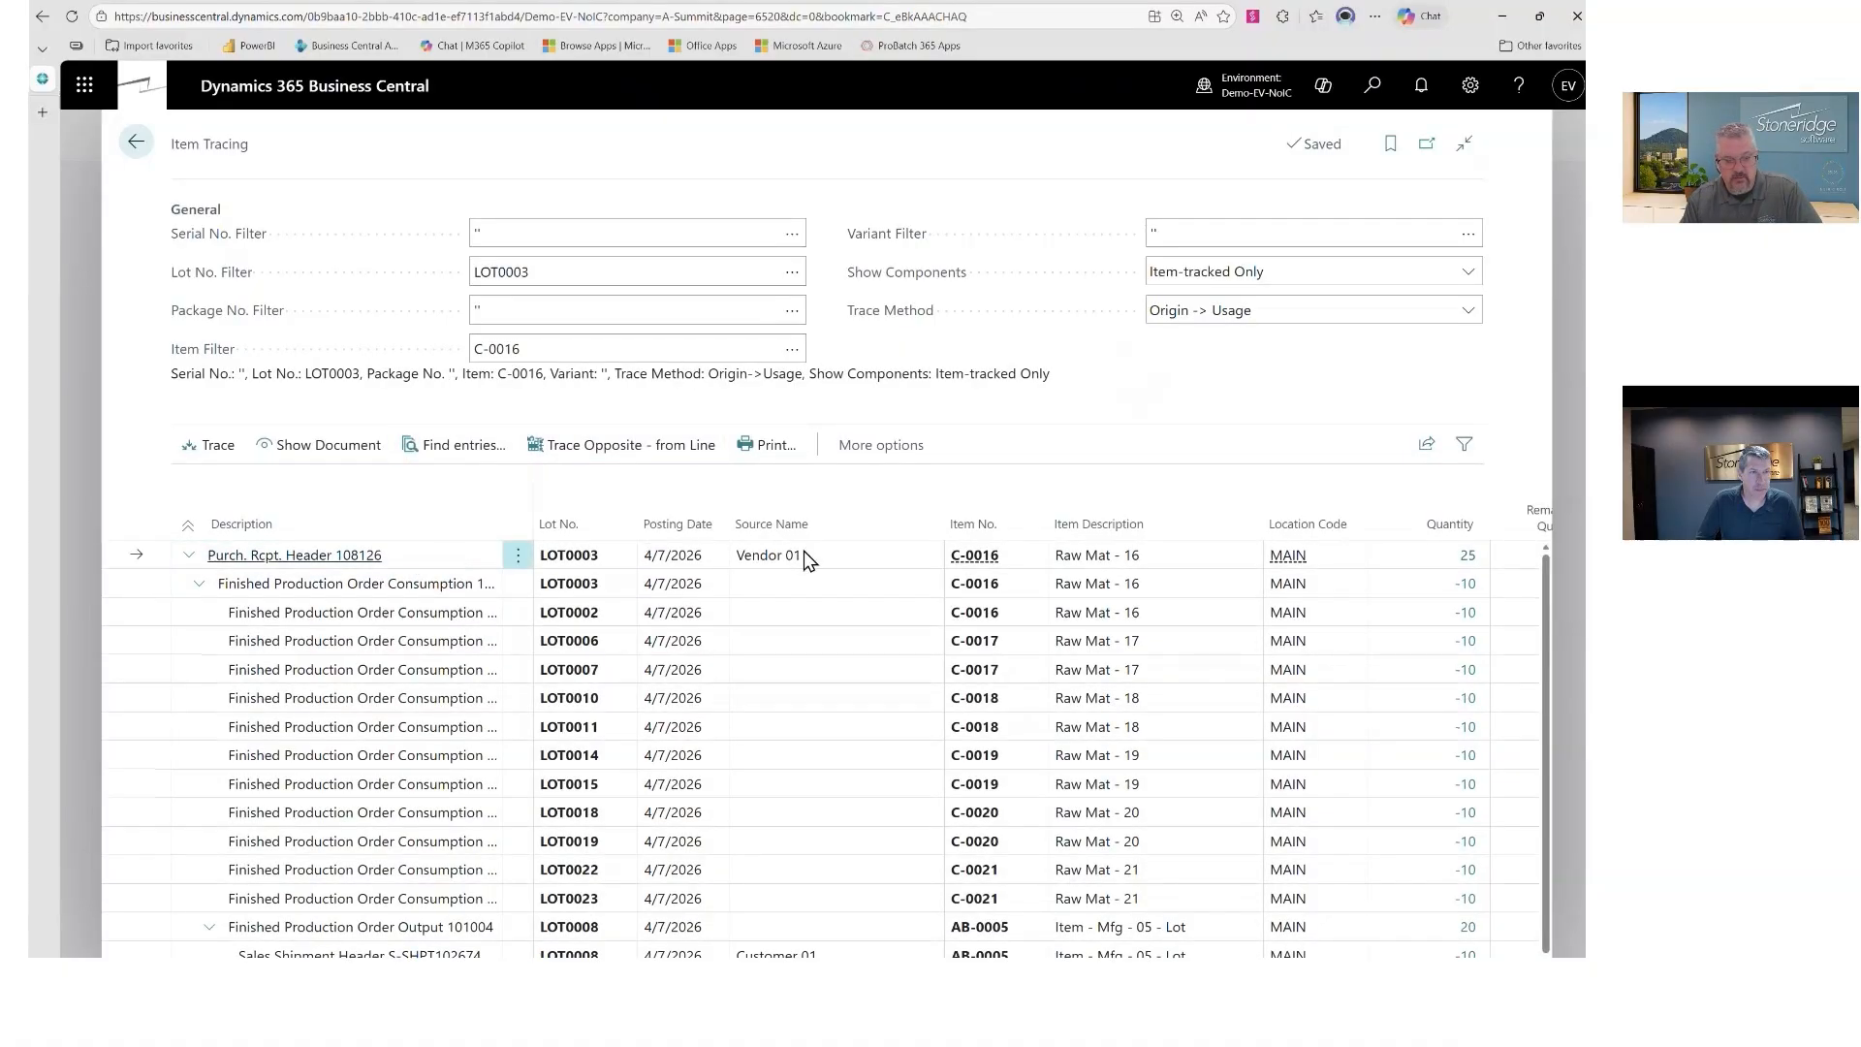
drag(804, 551, 733, 556)
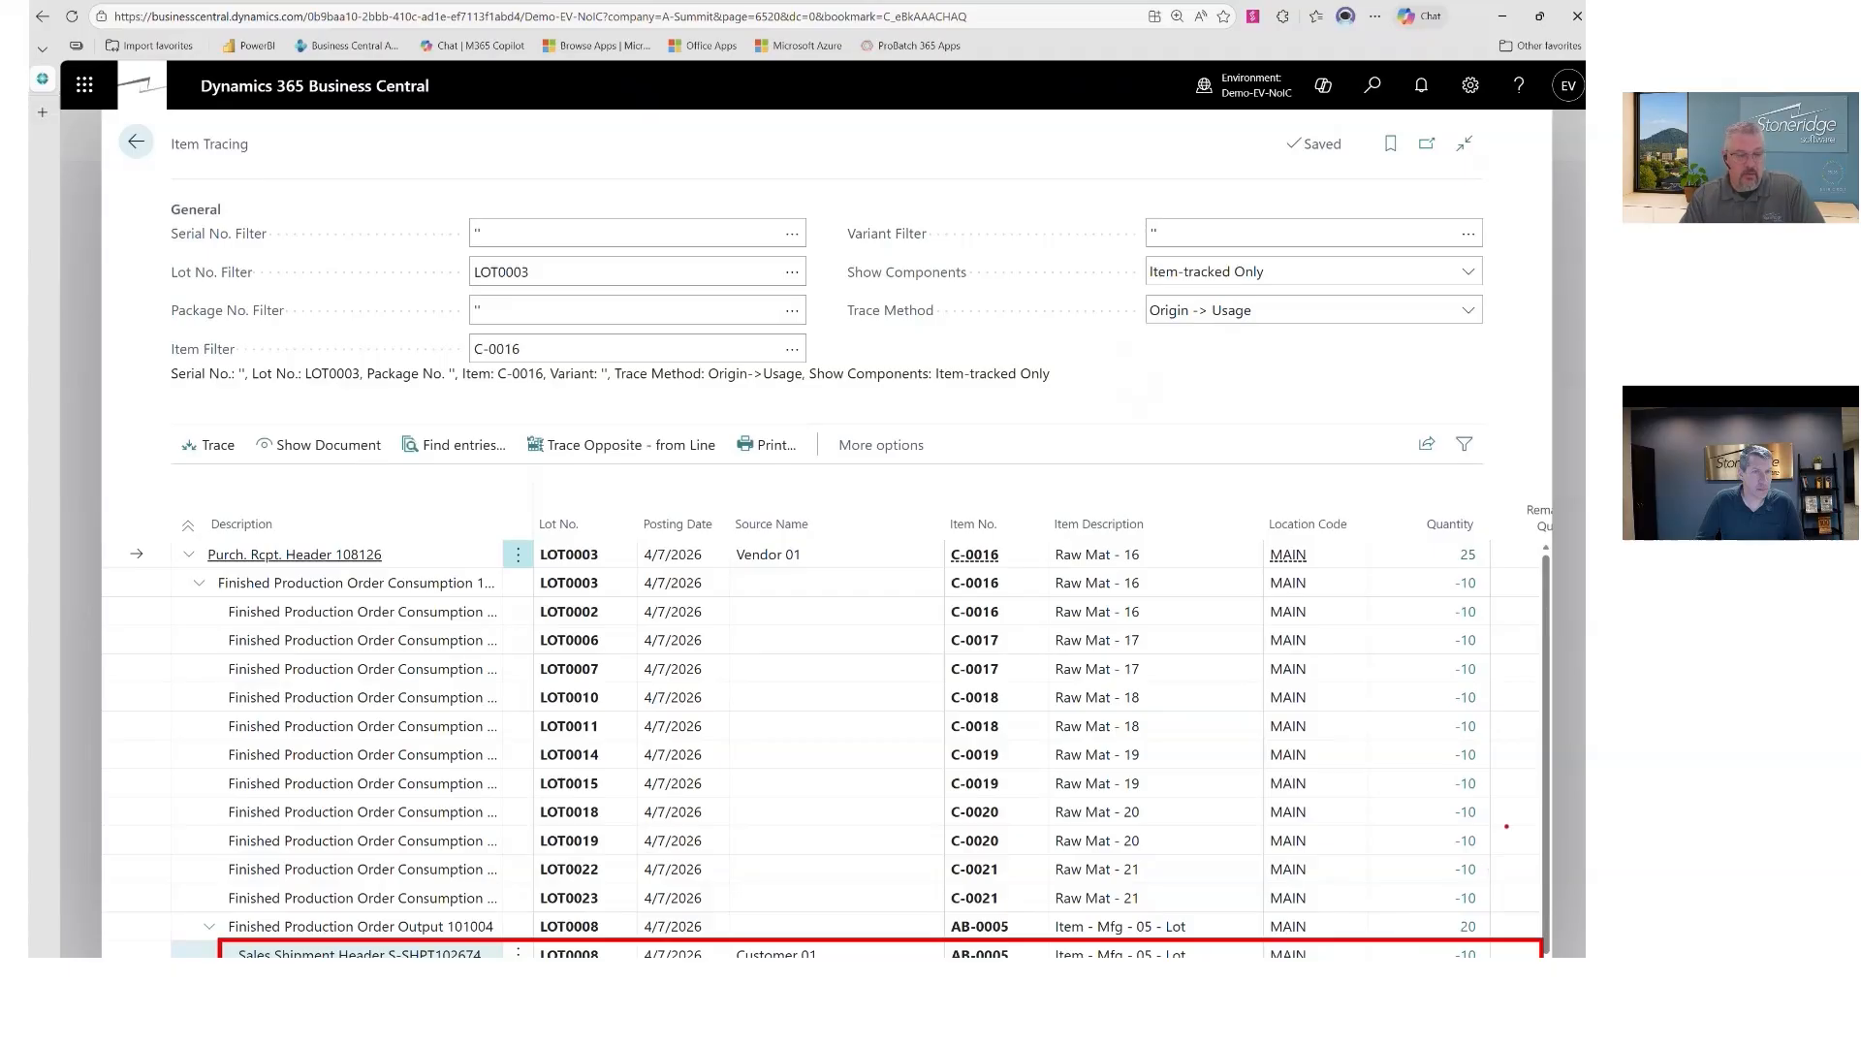
Step: Clear the lot number filter and rerun the Origin -> Usage trace for item C-0016 only
click(565, 273)
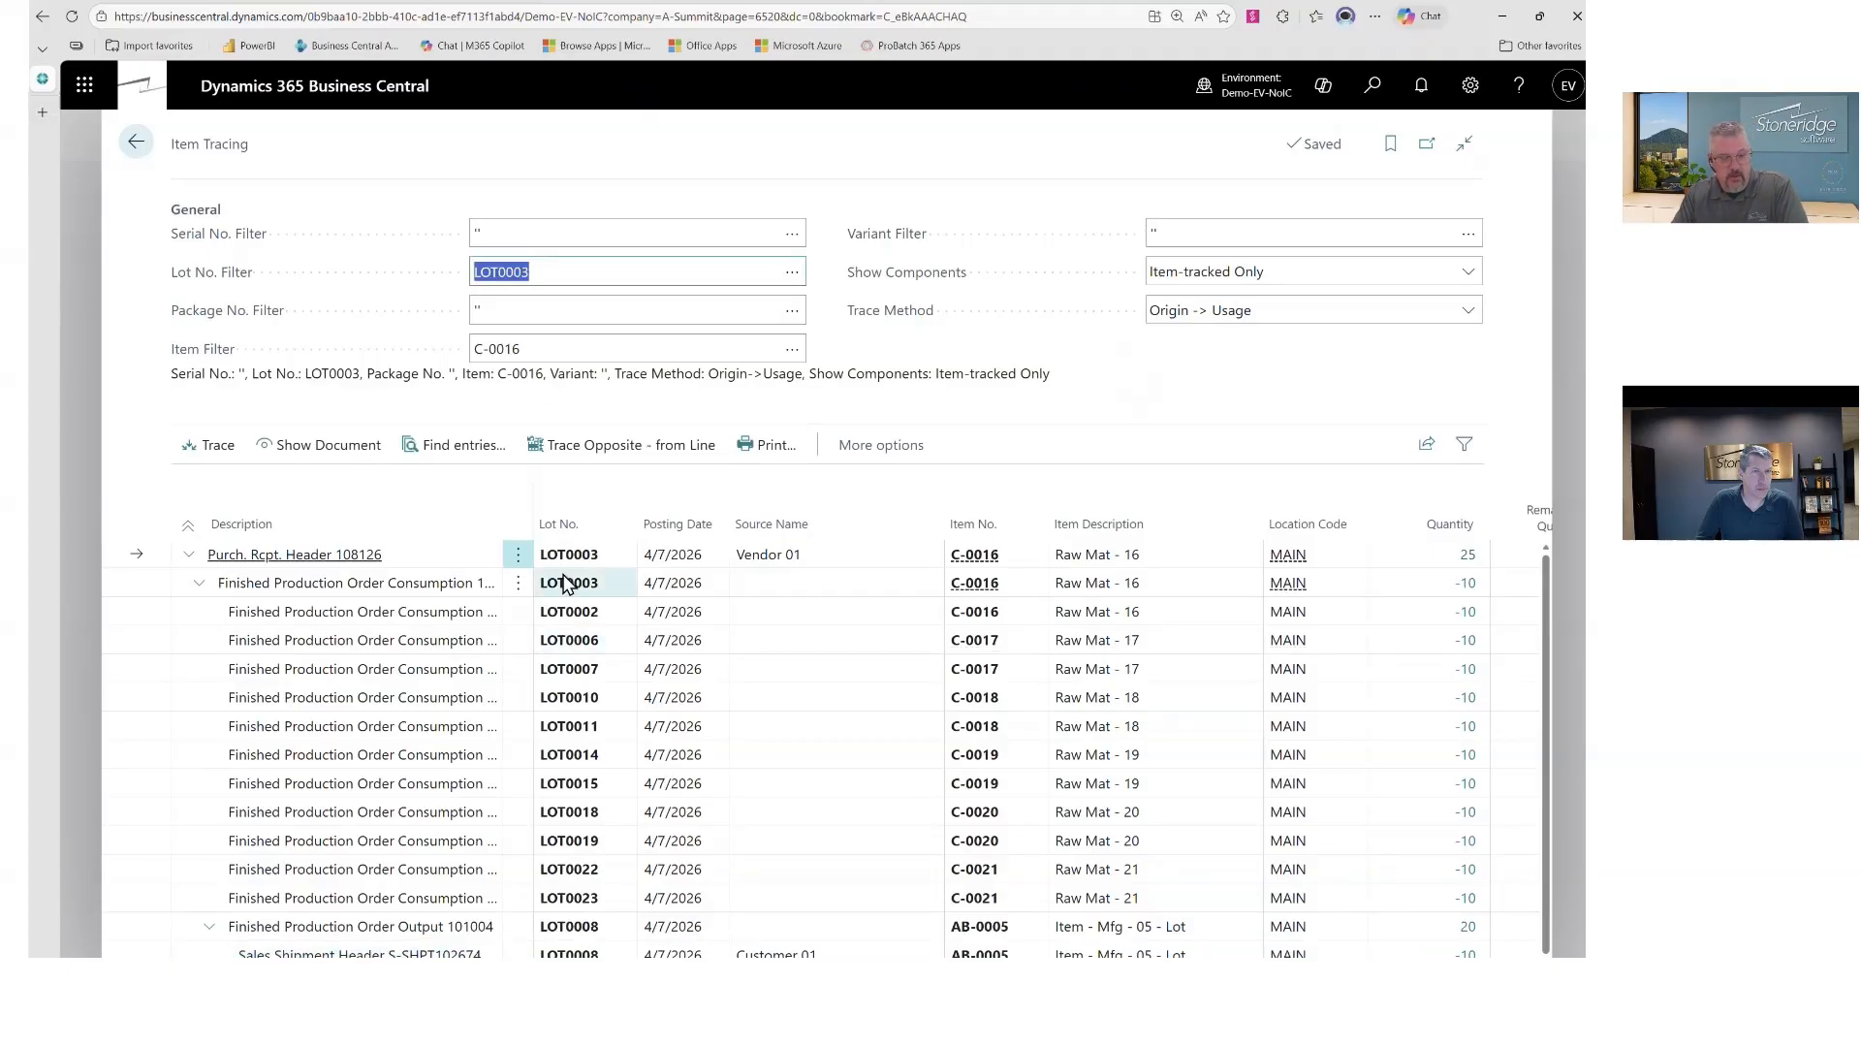
key(BackSpace)
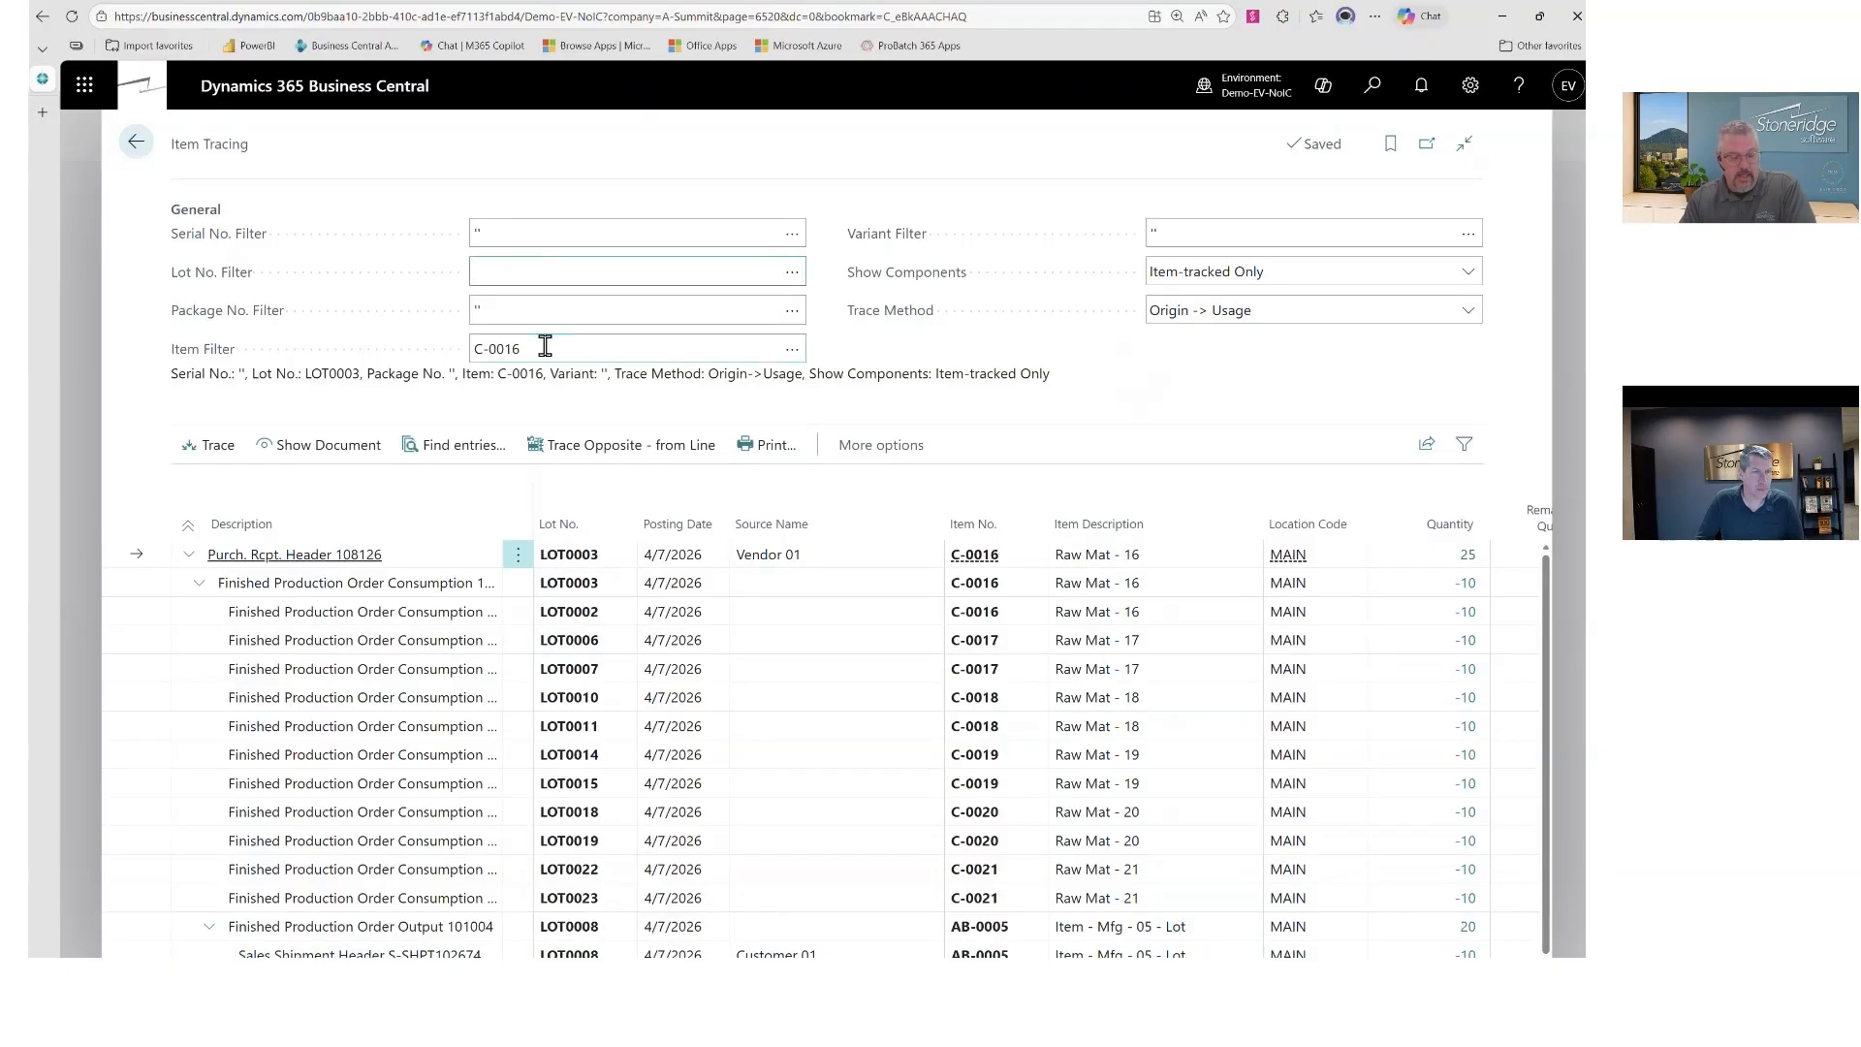
key(Tab)
key(Tab)
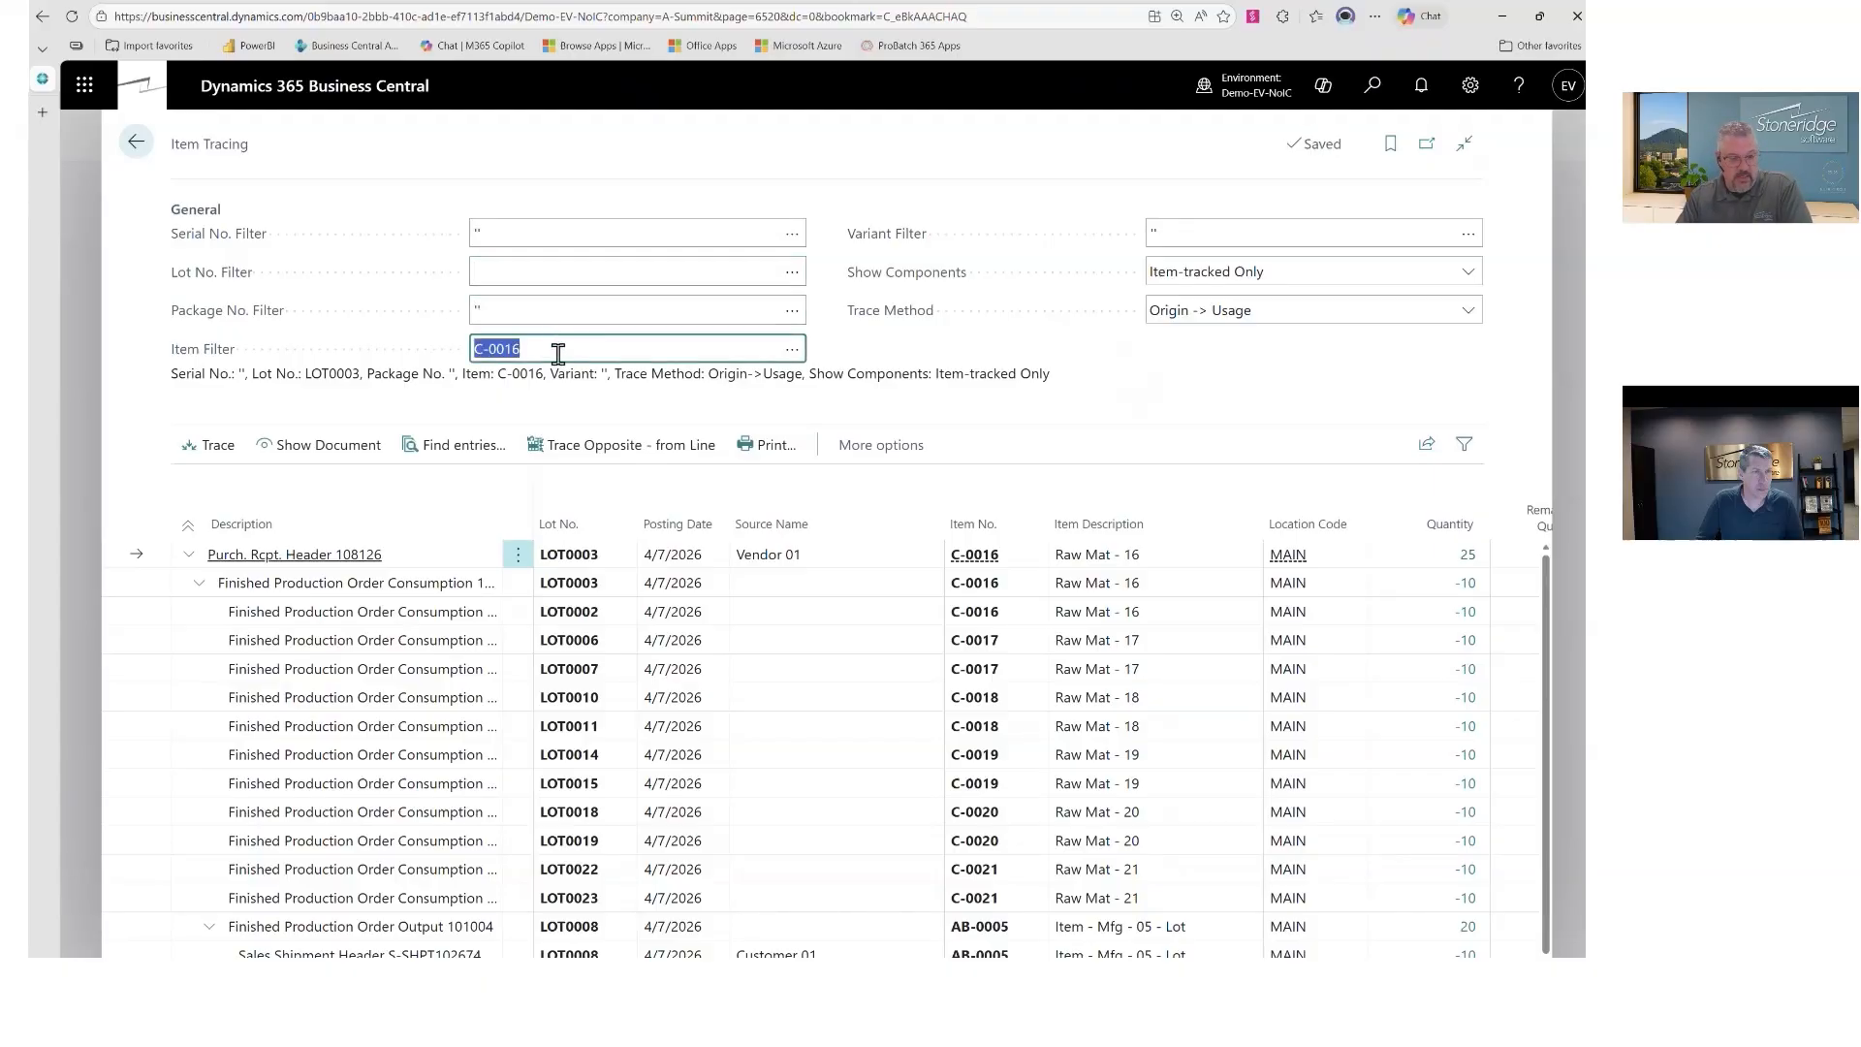
click(216, 446)
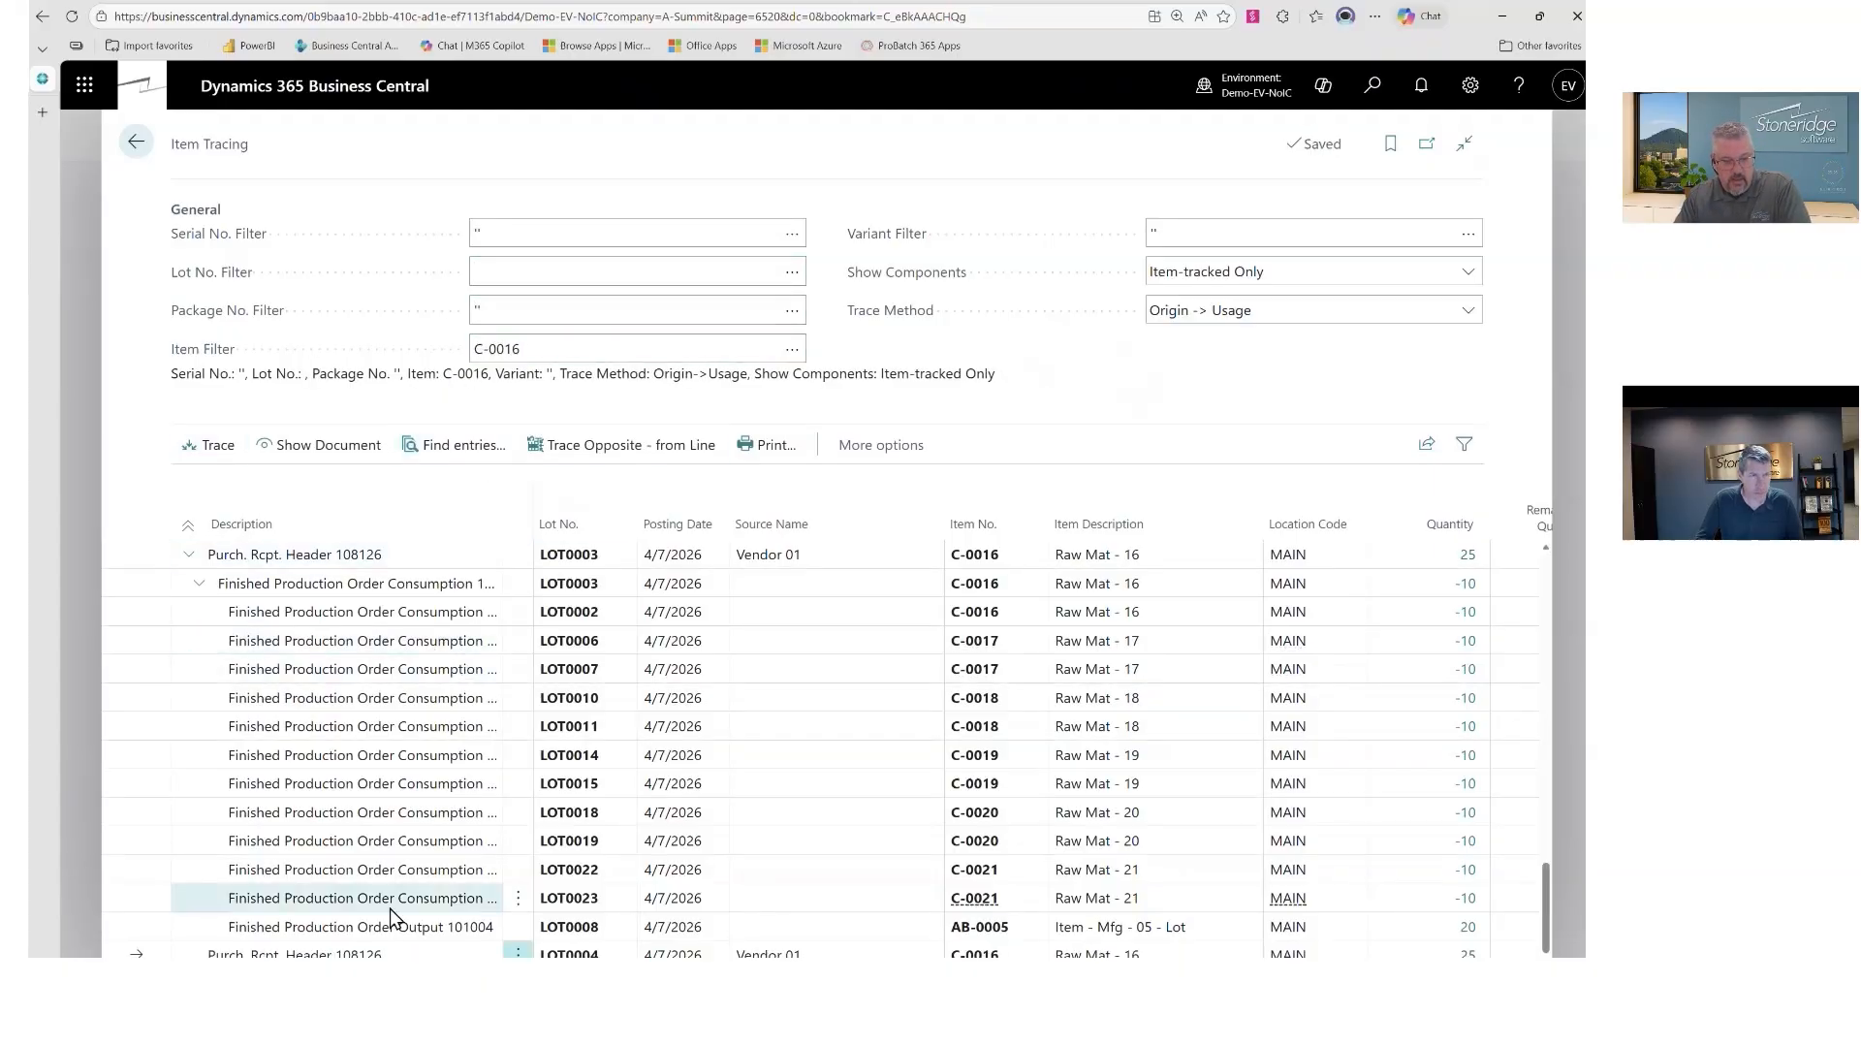
Step: Run the opposite trace, Usage -> Origin, from the LOT0003 purchase receipt line in the item-wide results
click(473, 551)
click(582, 446)
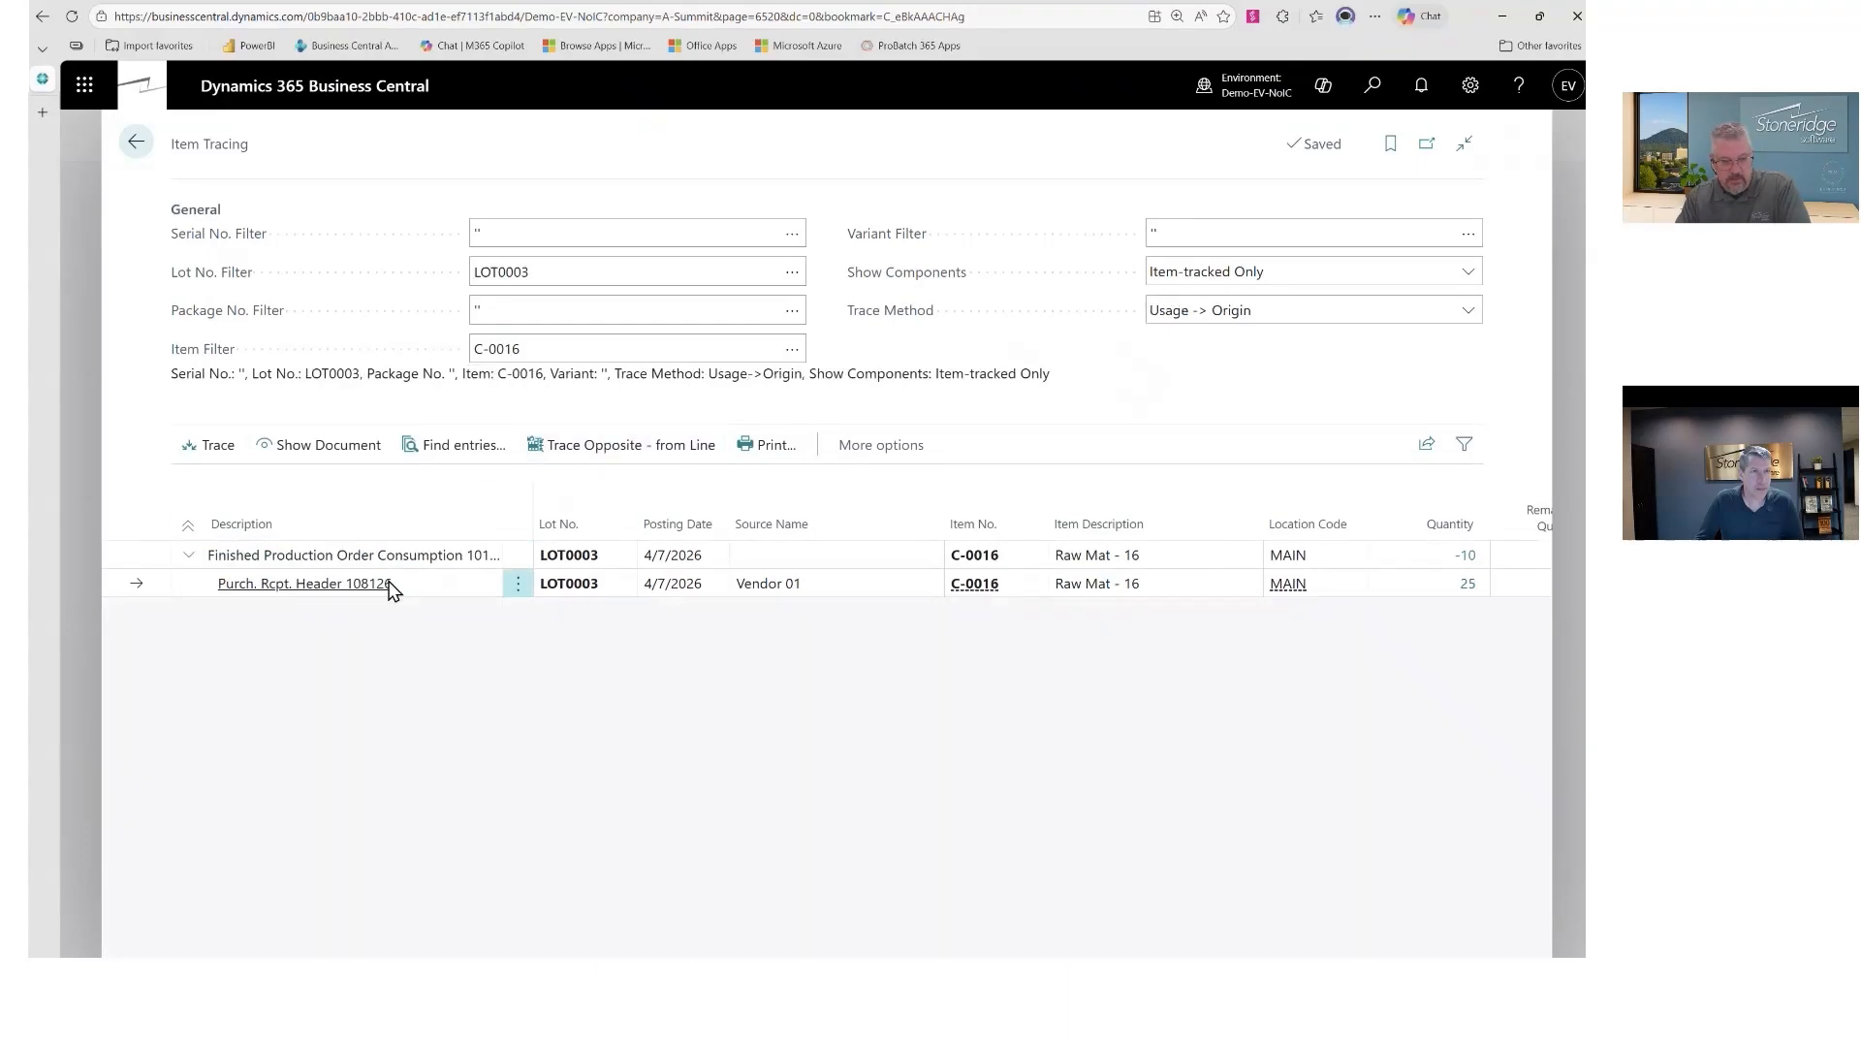
Step: Clear the lot number filter, rerun the Usage -> Origin trace for all lots of item C-0016, and return to the item list
click(563, 346)
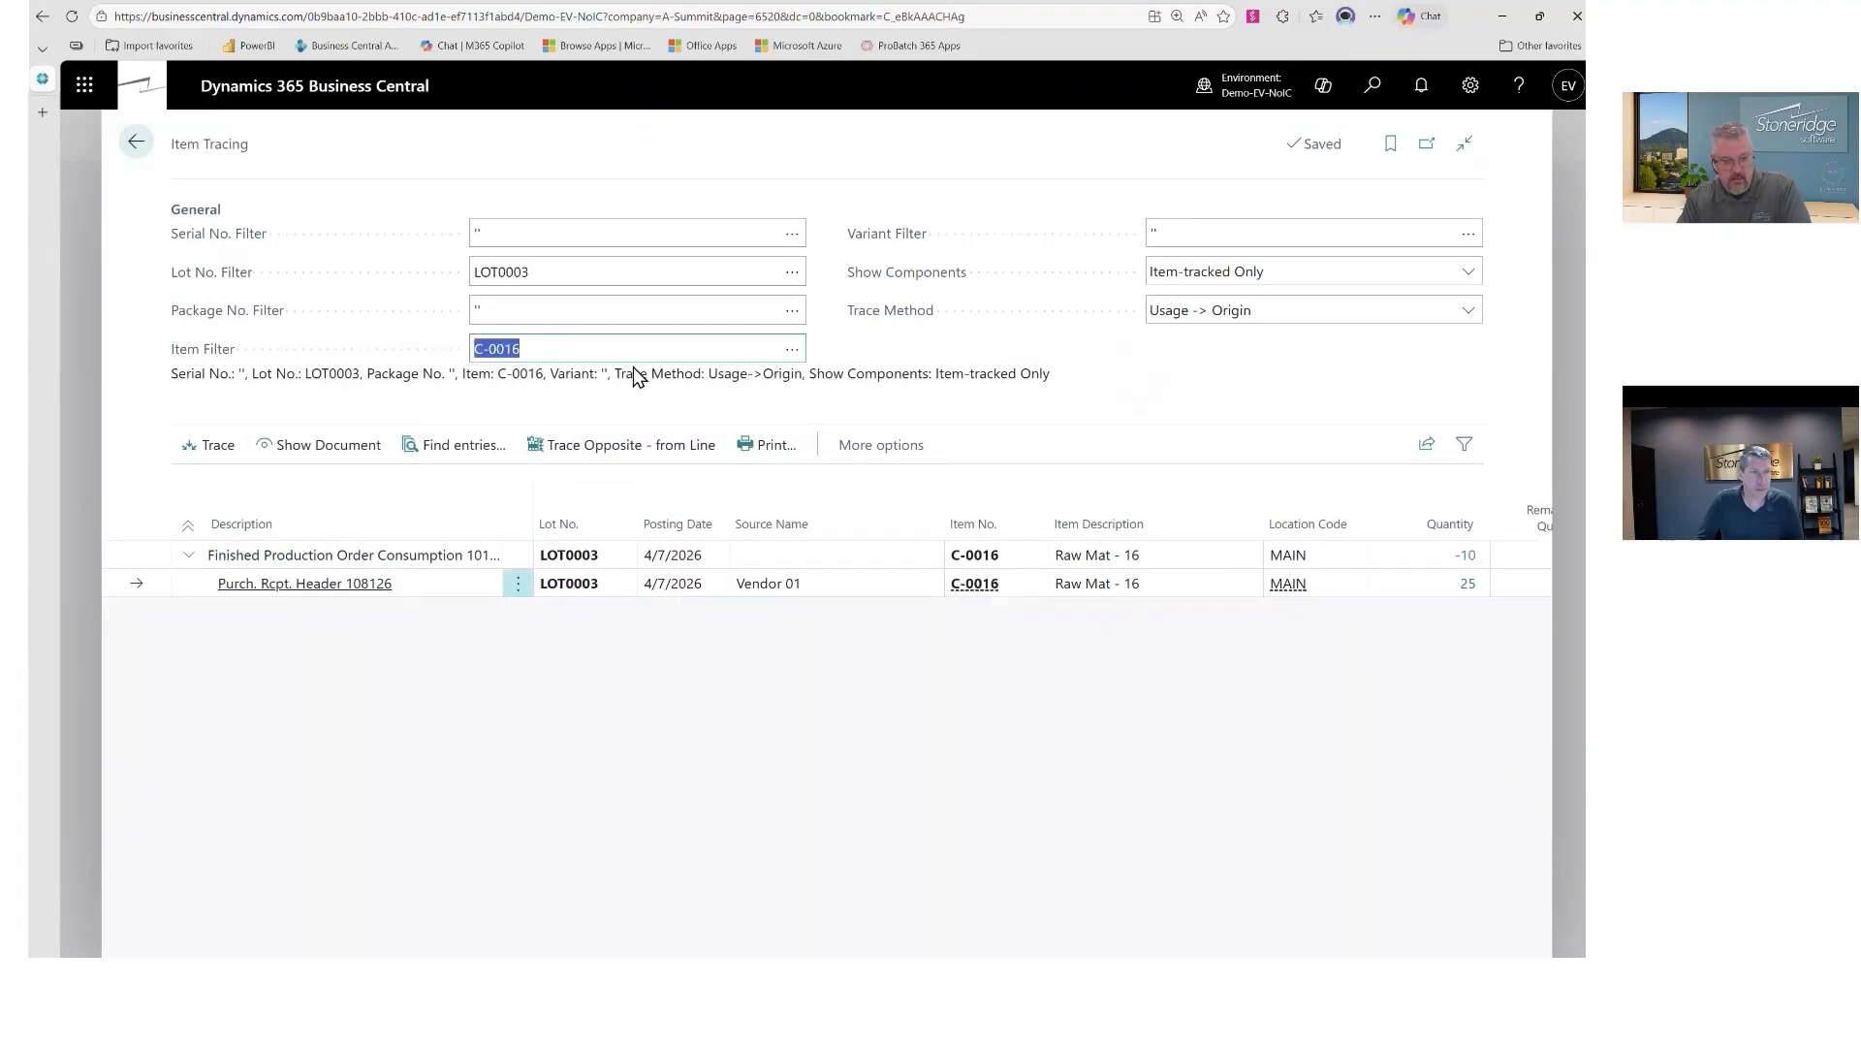
click(218, 445)
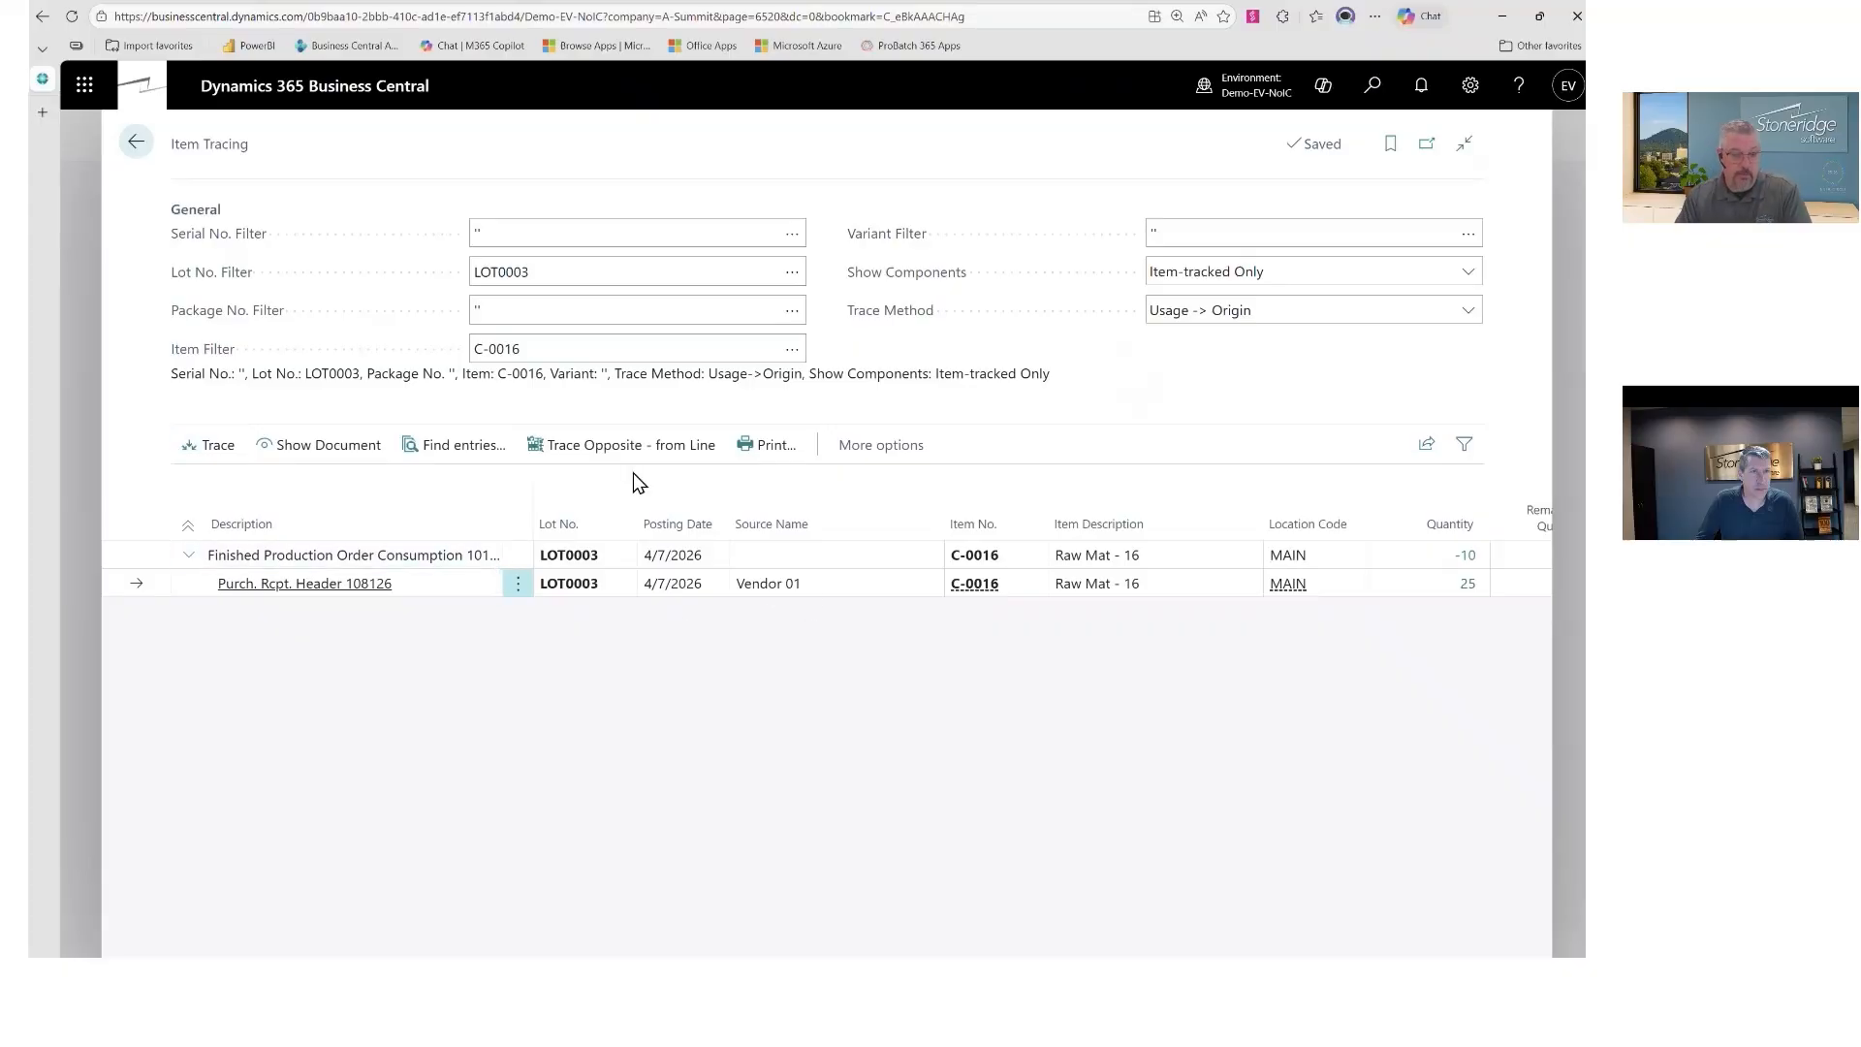
click(539, 264)
key(Delete)
key(Tab)
click(211, 446)
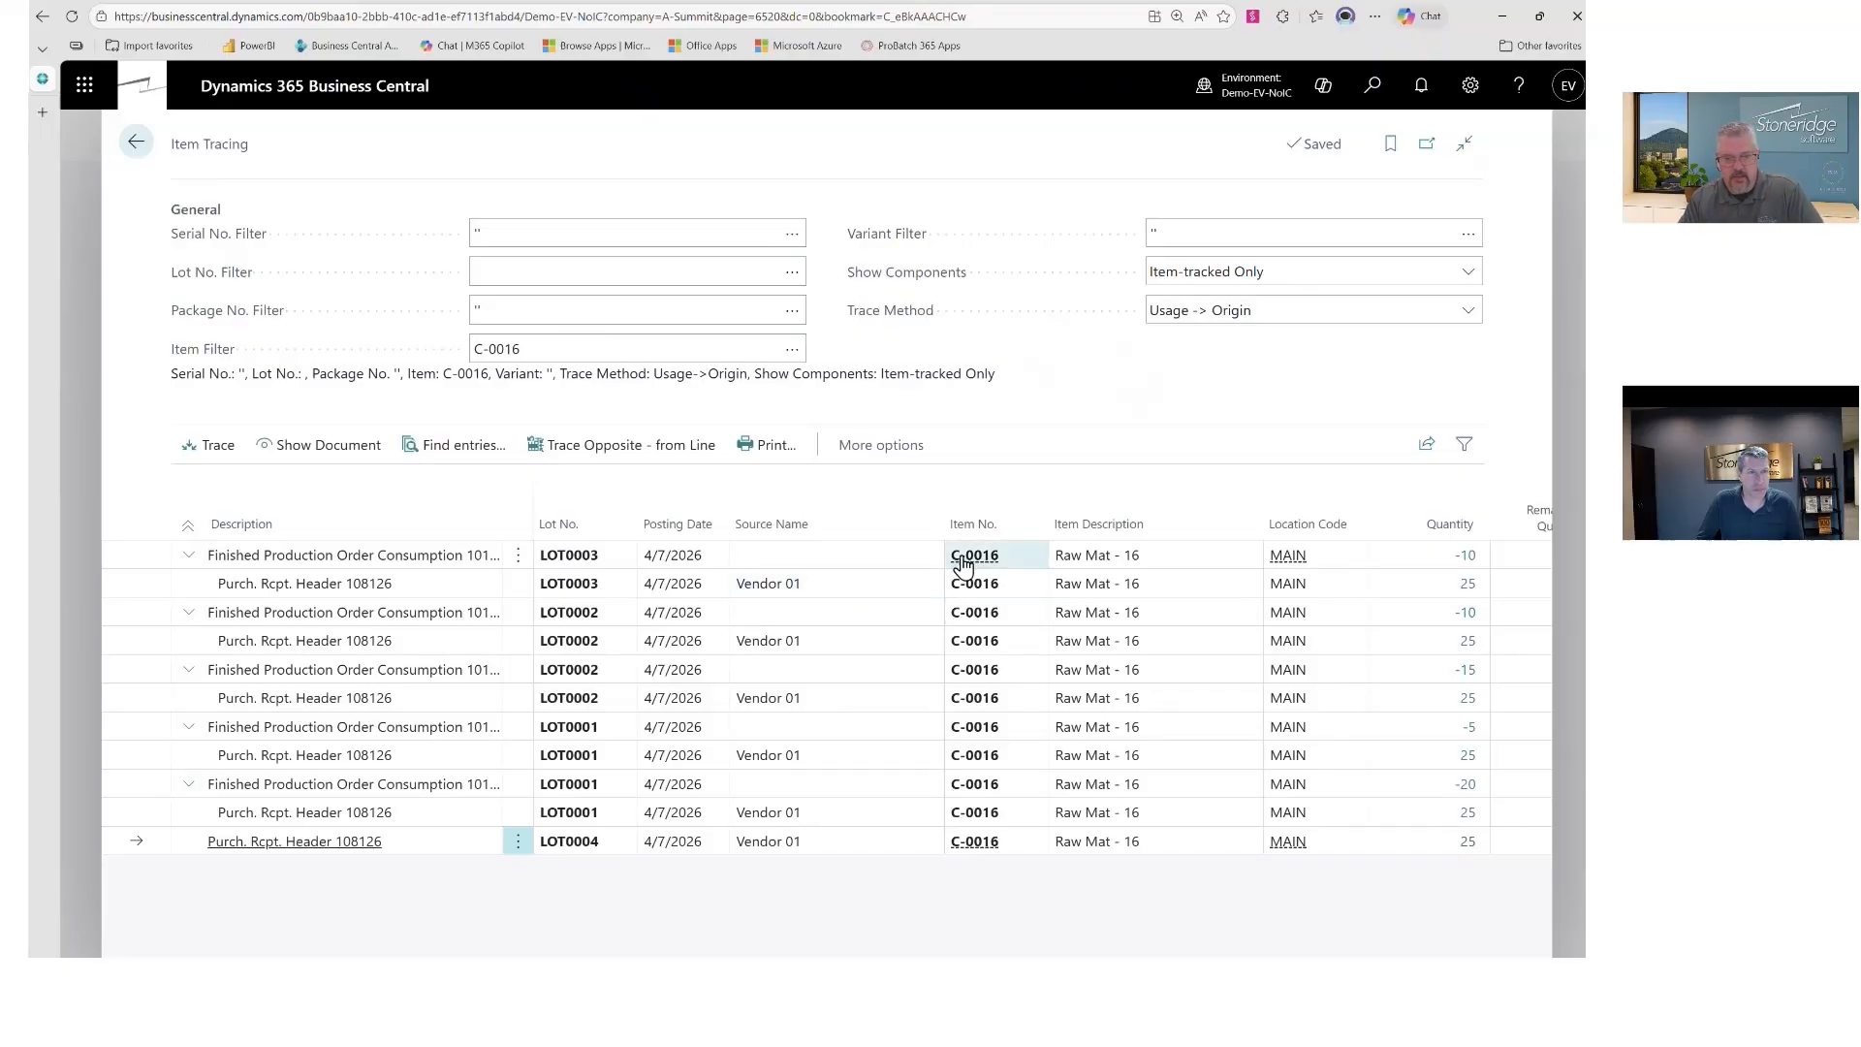
click(136, 143)
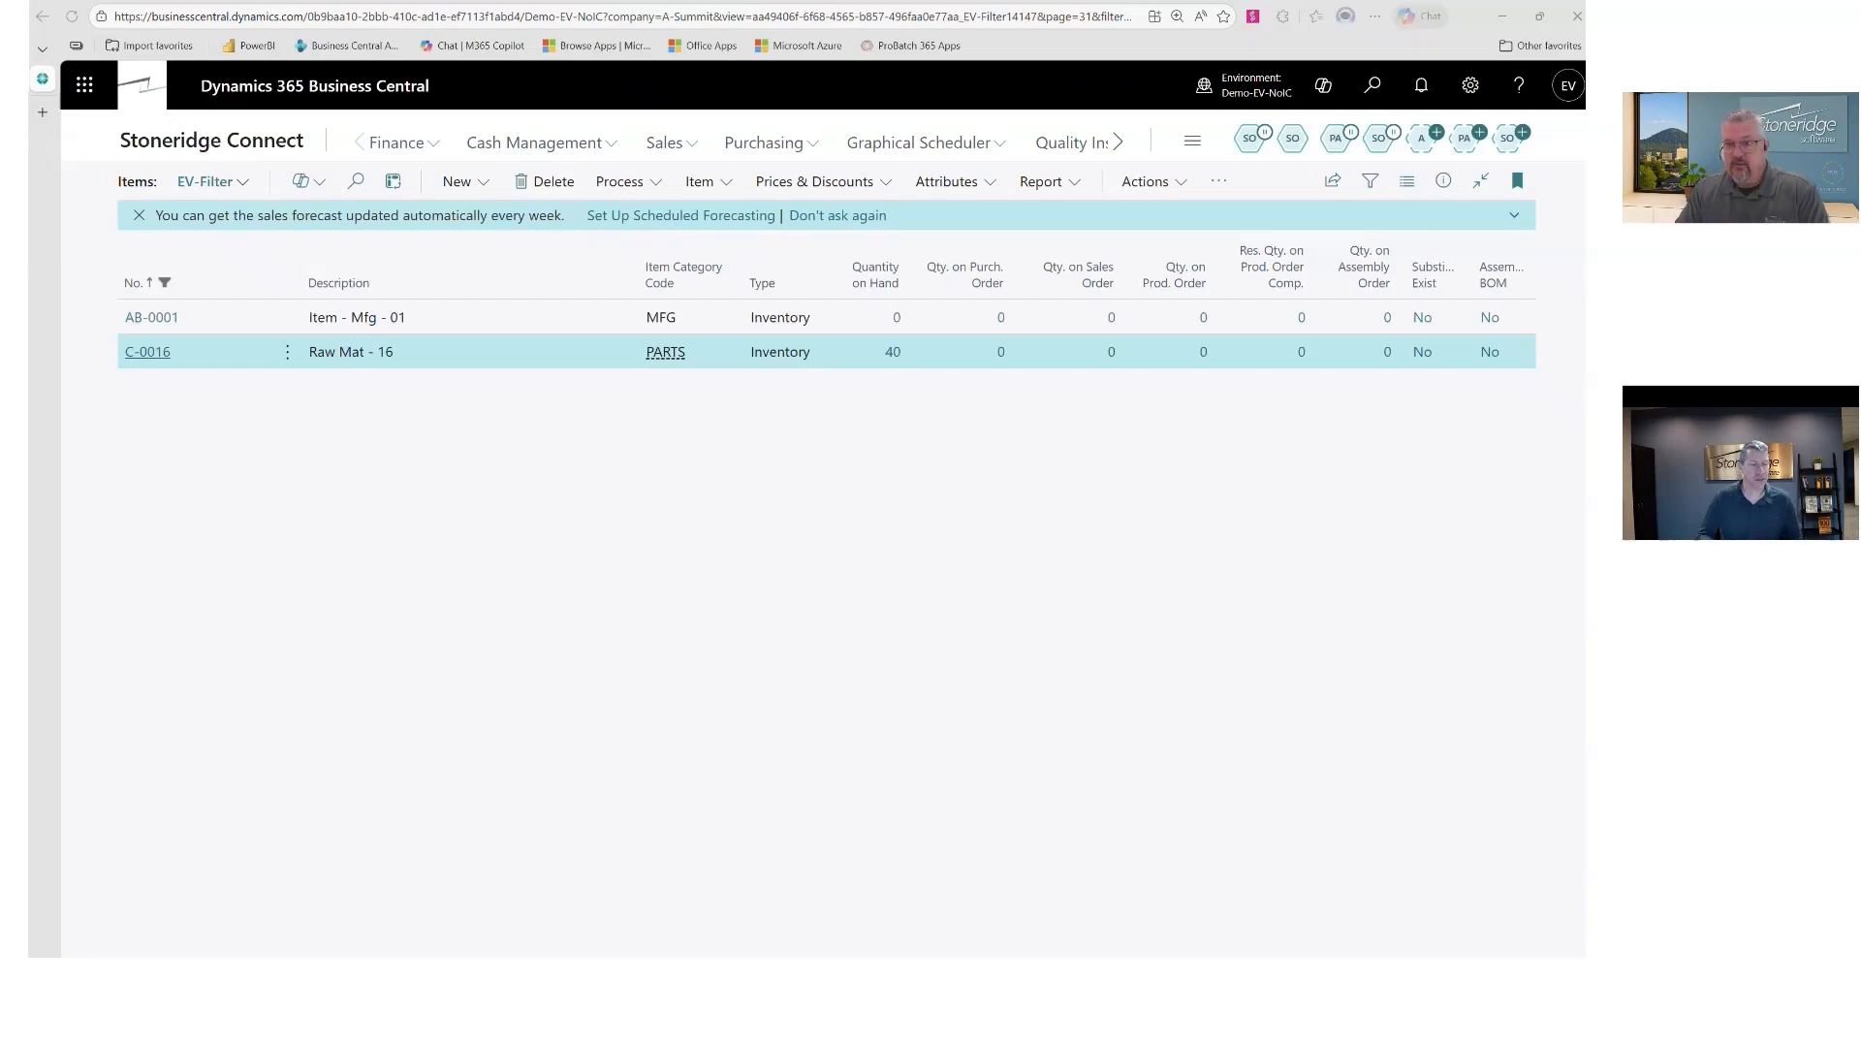
key(alt+Tab)
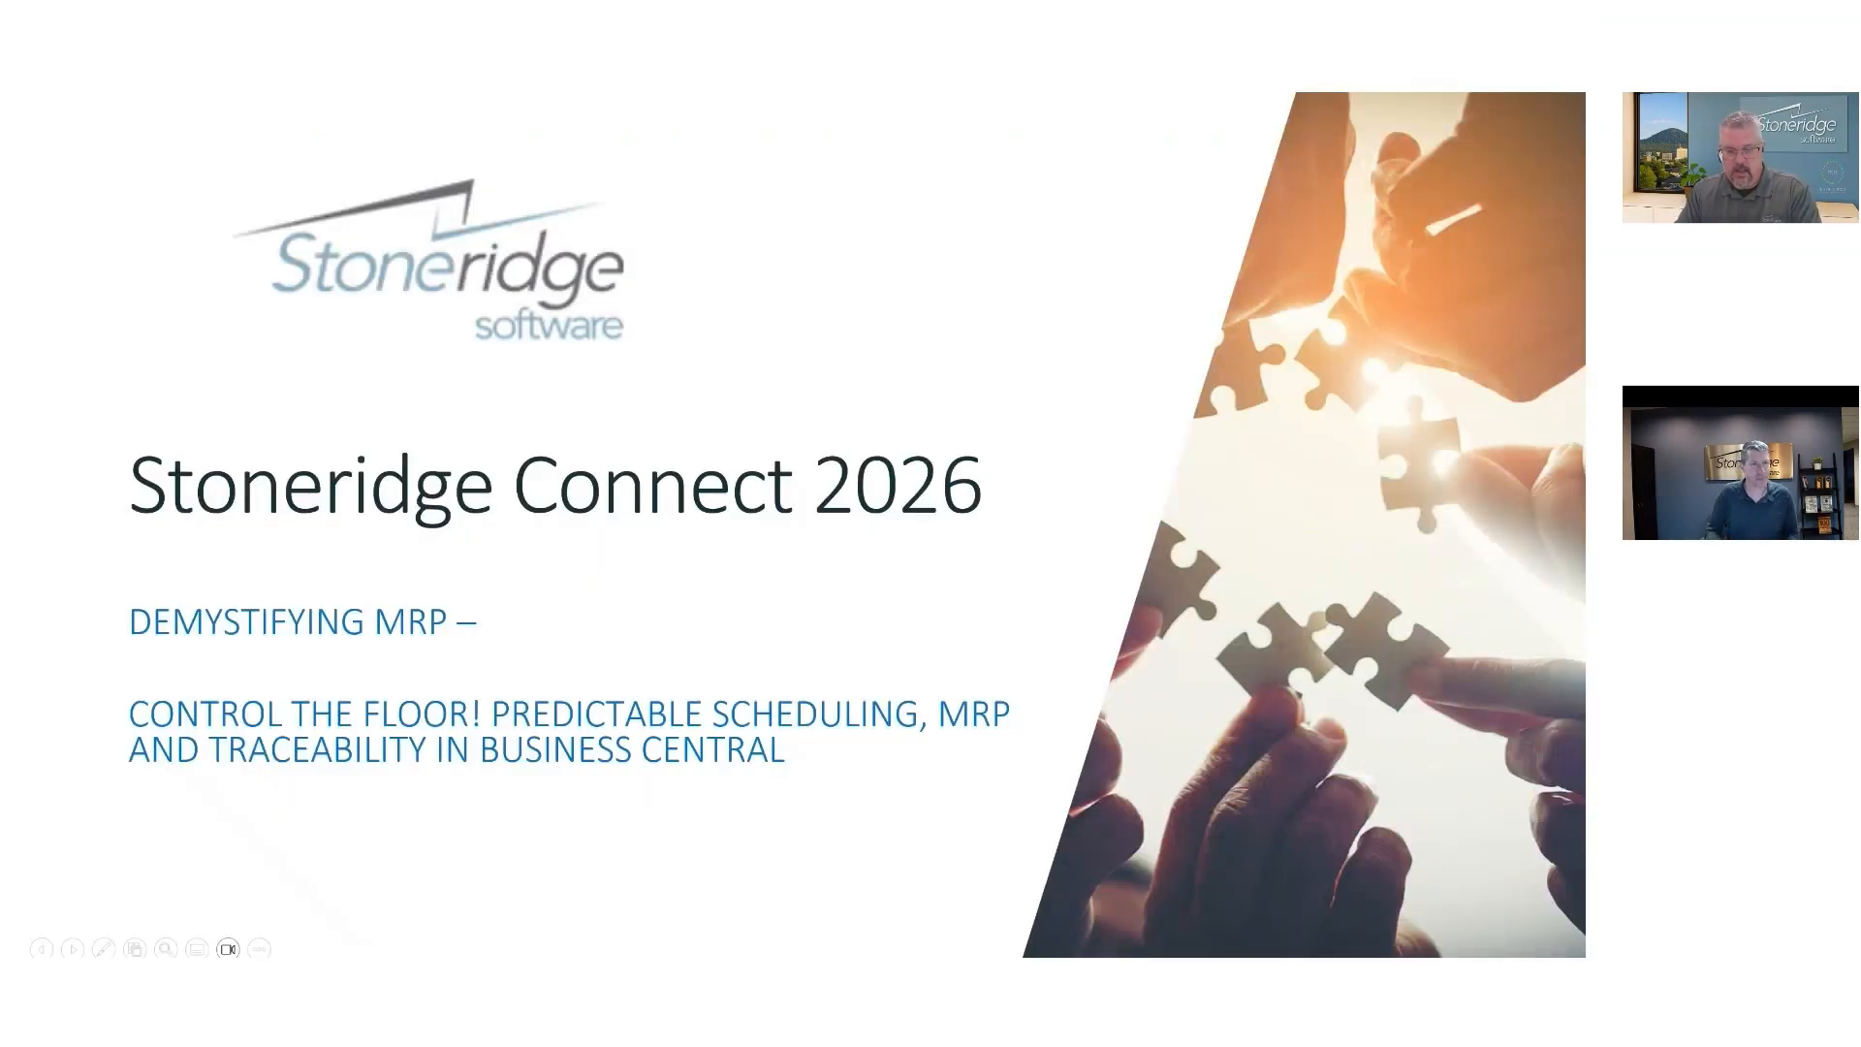
key(Right)
key(Right)
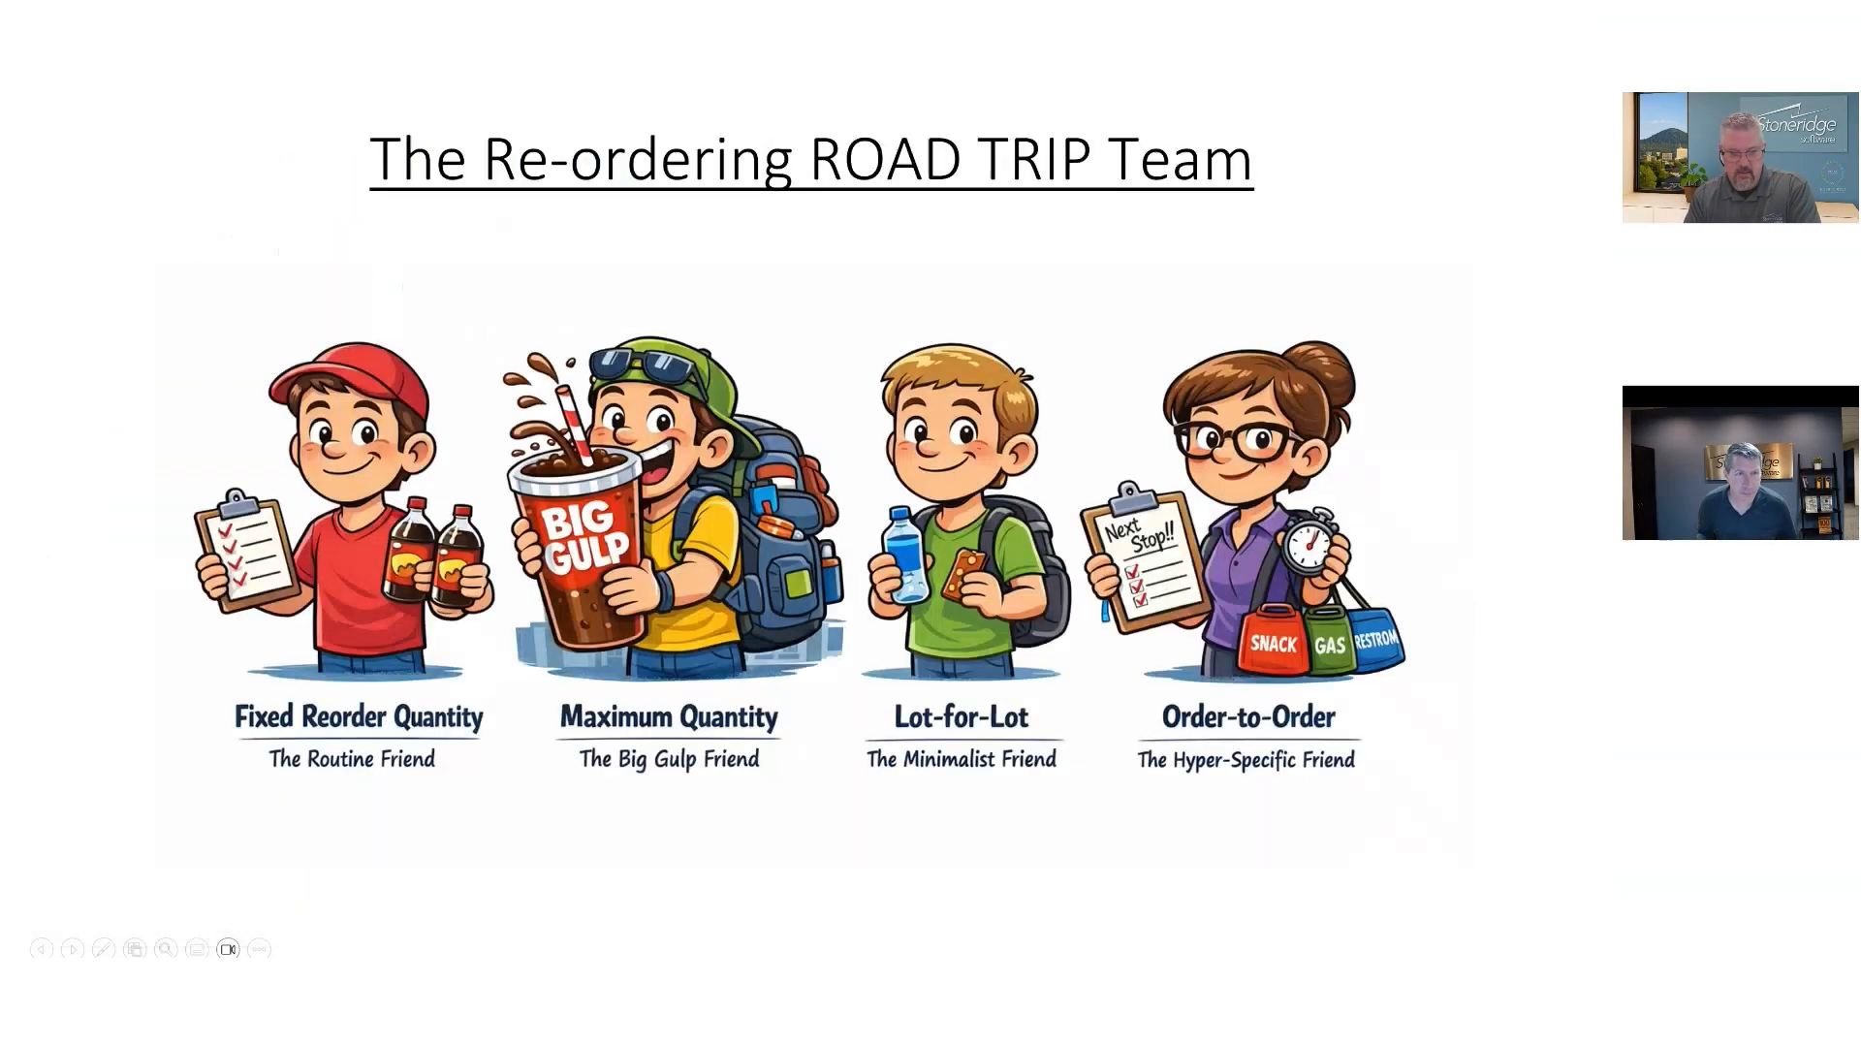
key(Right)
key(Right)
key(Right)
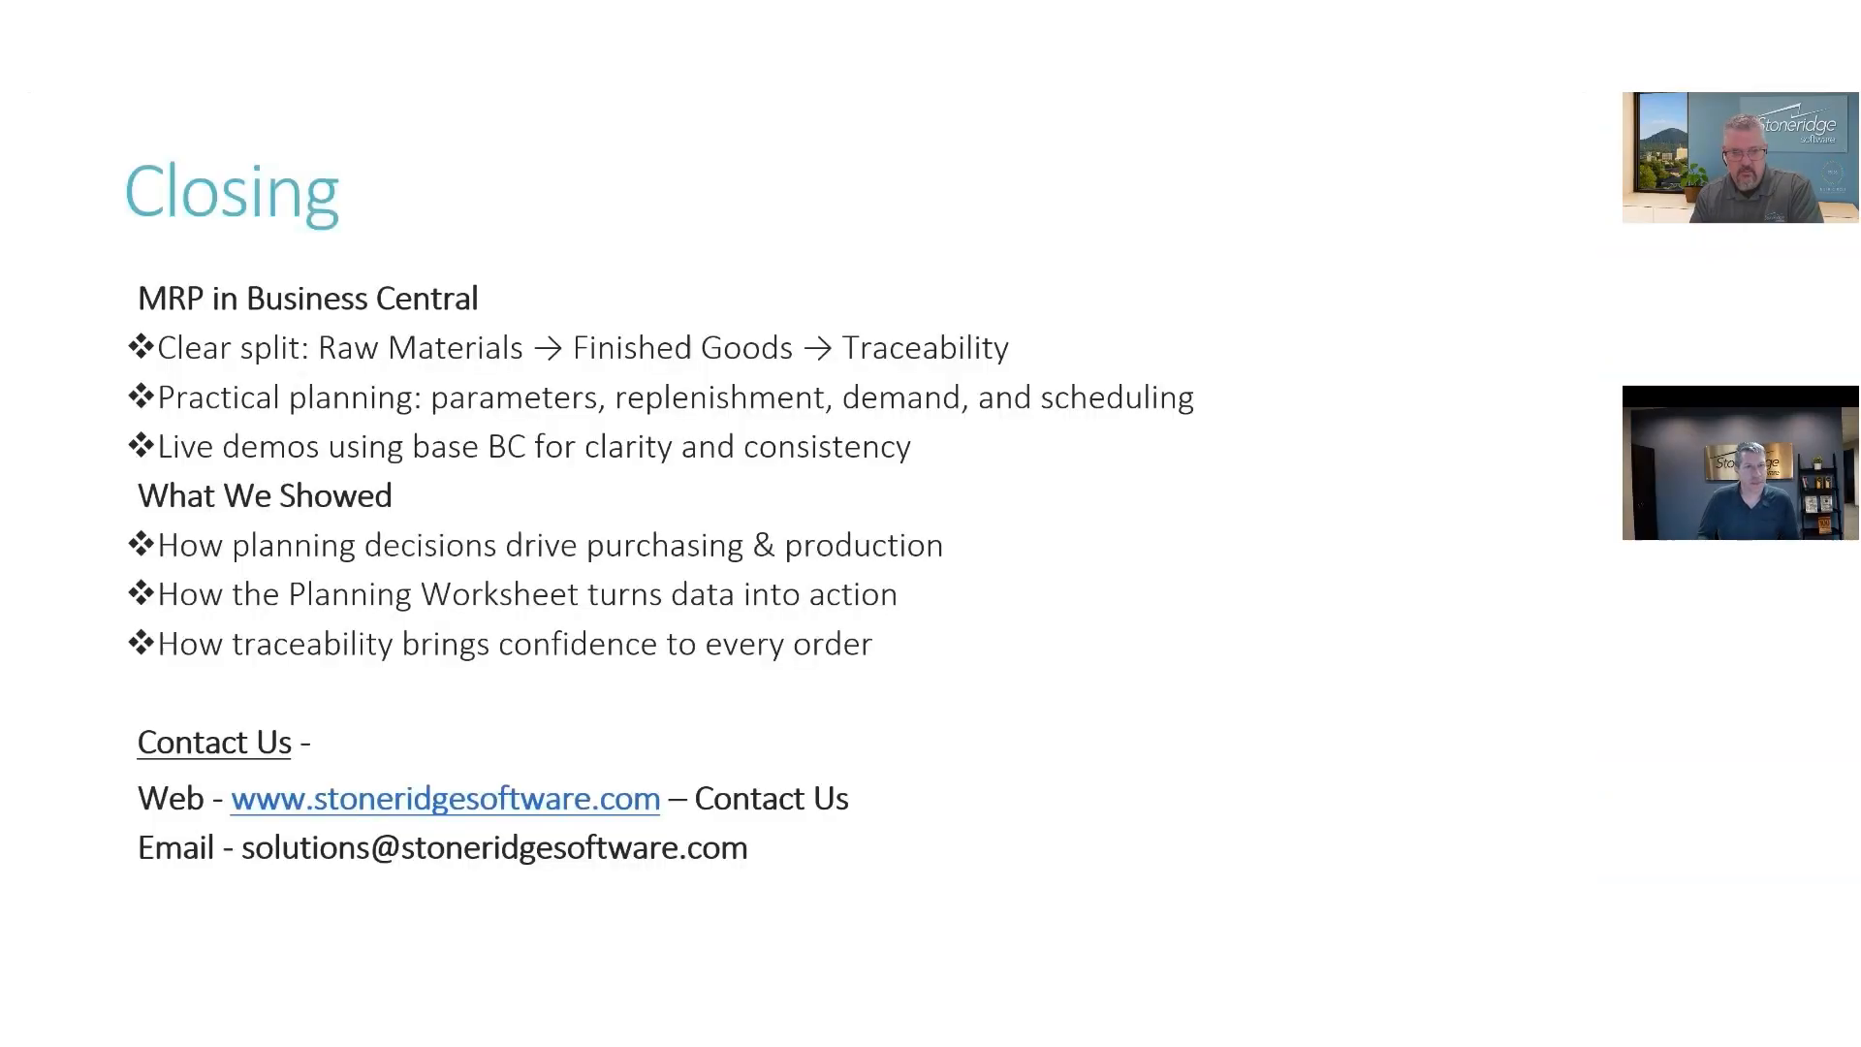